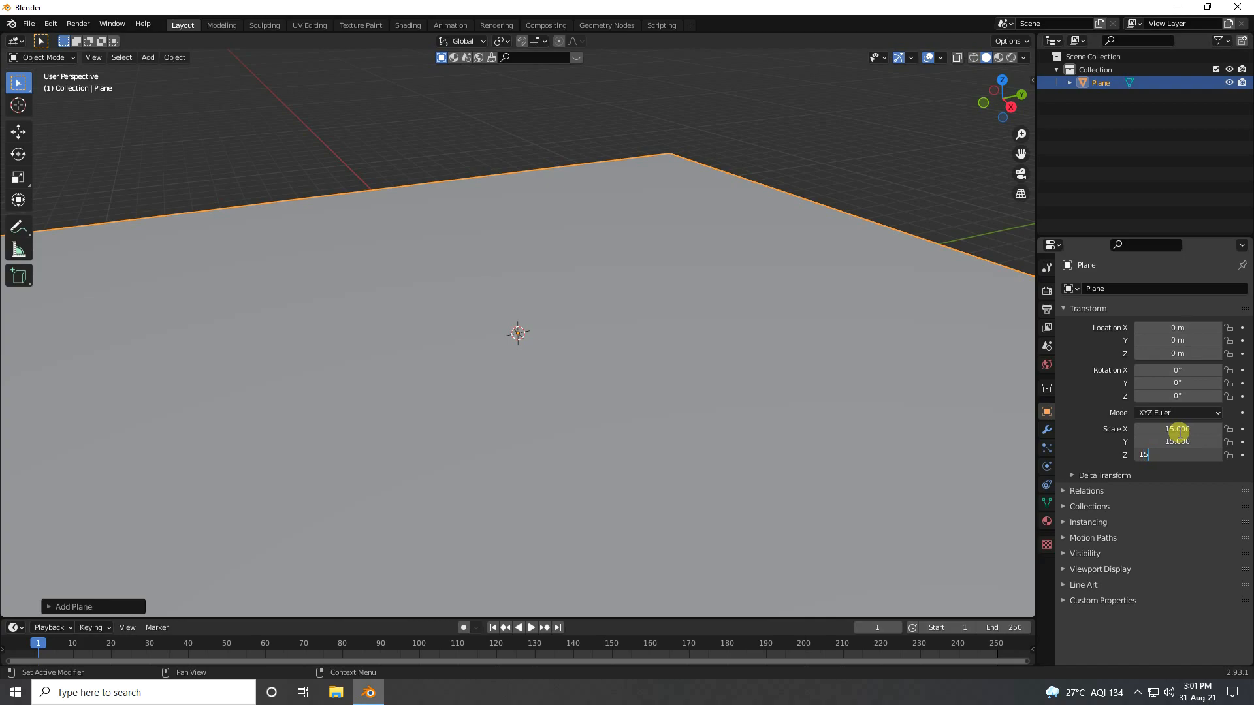
Add a Landscape mesh at the center of the scaled ground plane.
scroll(413, 193, "down", 5)
scroll(417, 390, "up", 5)
middle_click_drag(417, 390, 558, 335)
left_click(149, 57)
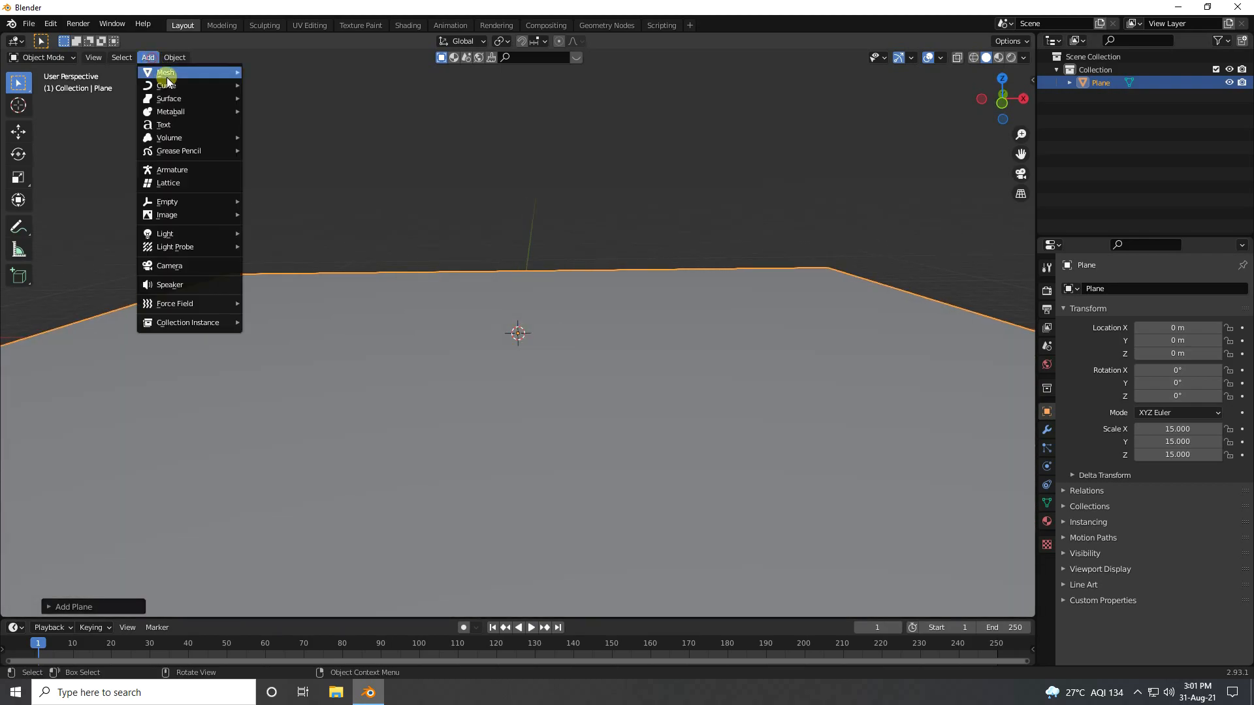
mouse_move(166, 73)
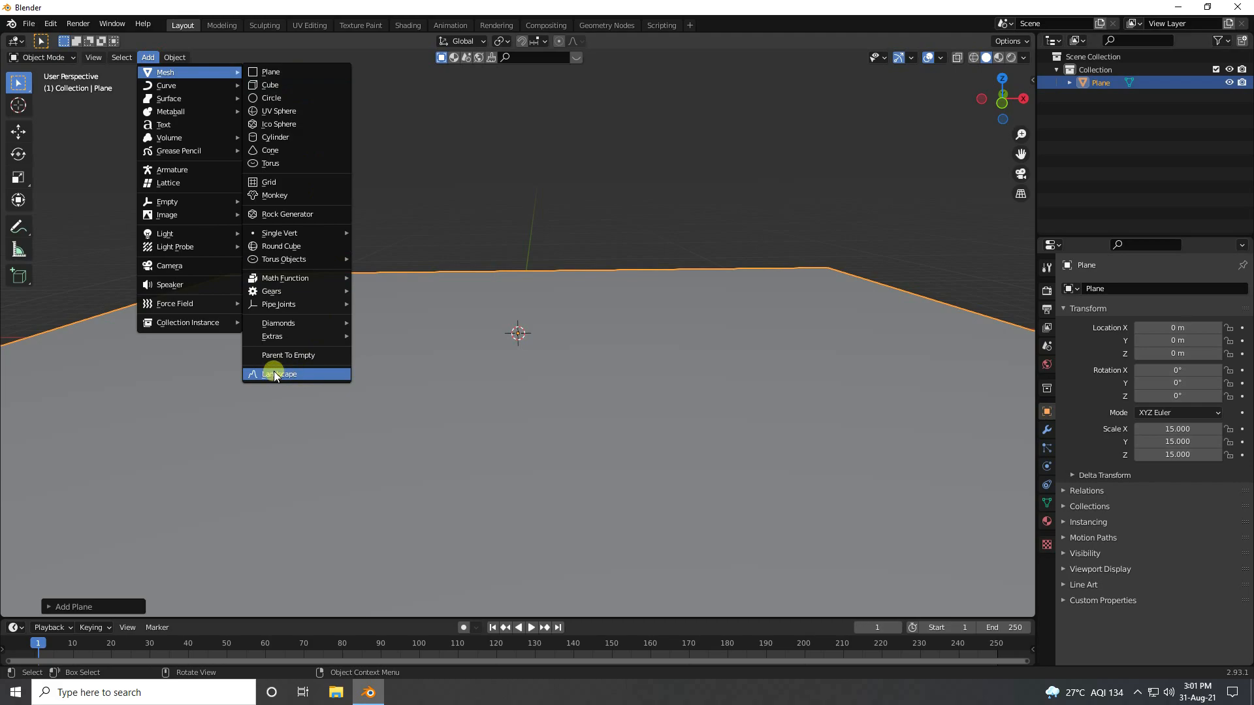
left_click(308, 374)
scroll(532, 316, "up", 5)
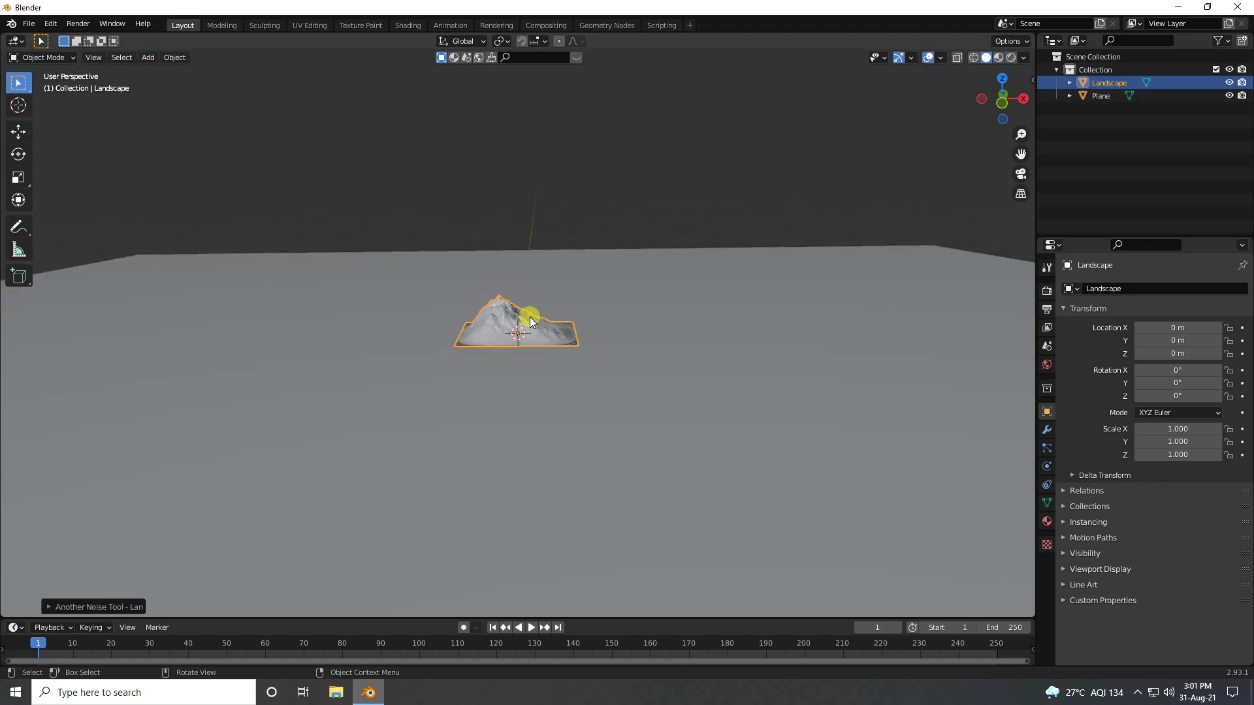
middle_click_drag(550, 296, 456, 347)
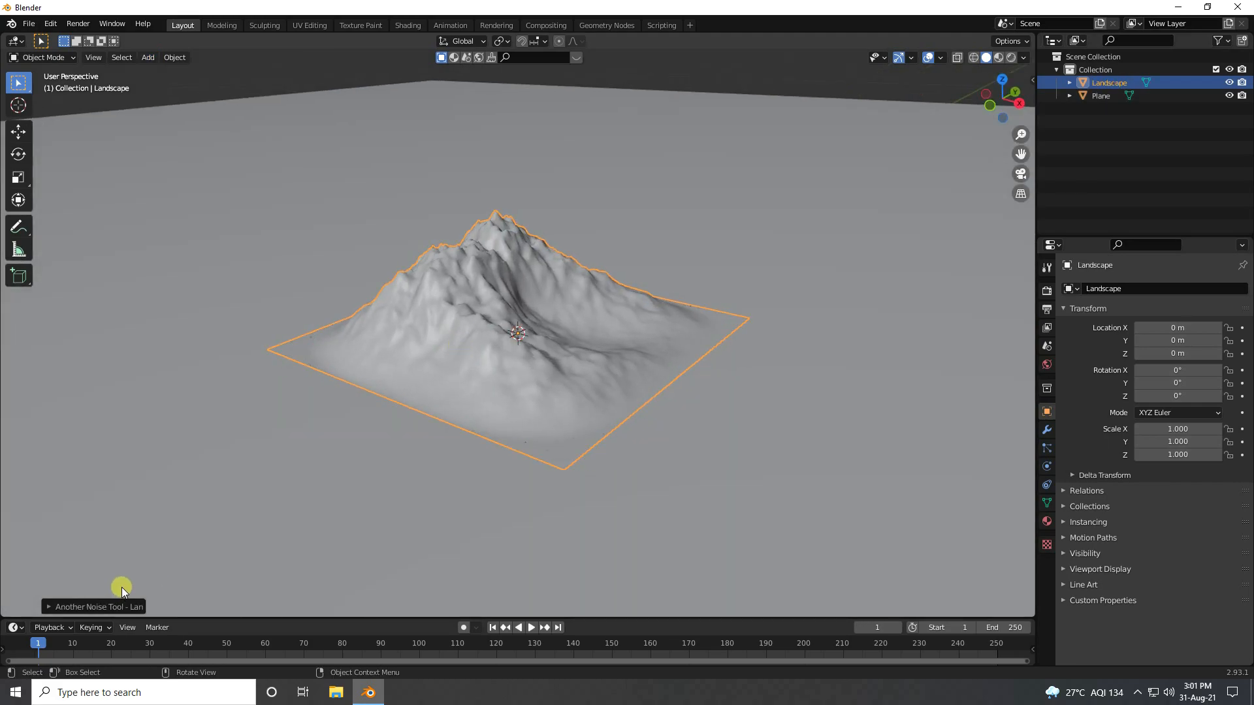
Apply the "large terrain" operator preset to the new landscape.
left_click(77, 606)
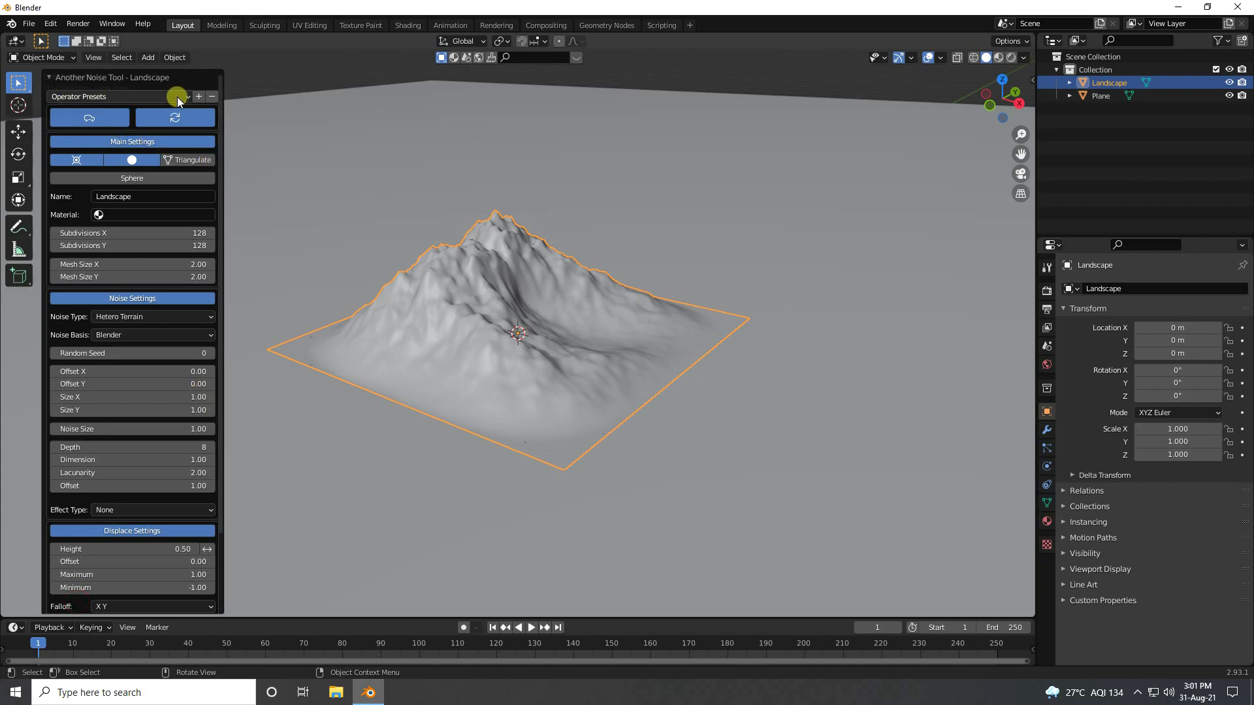
left_click(176, 99)
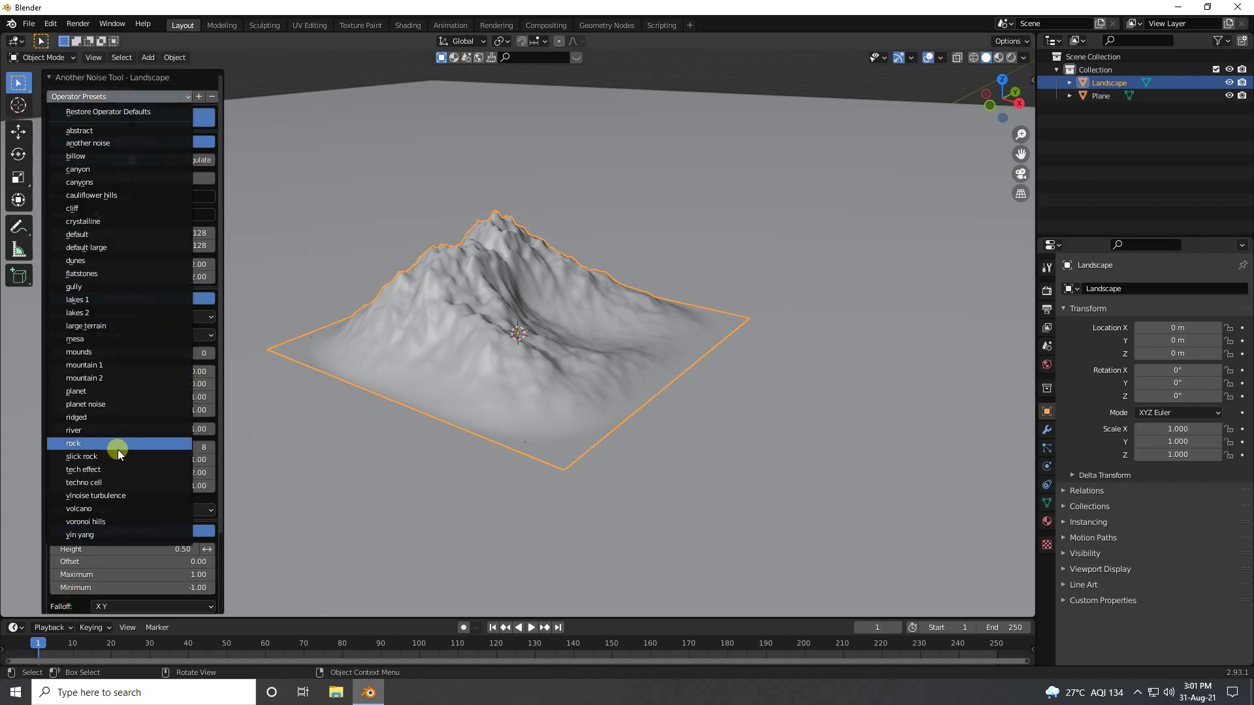
left_click(115, 326)
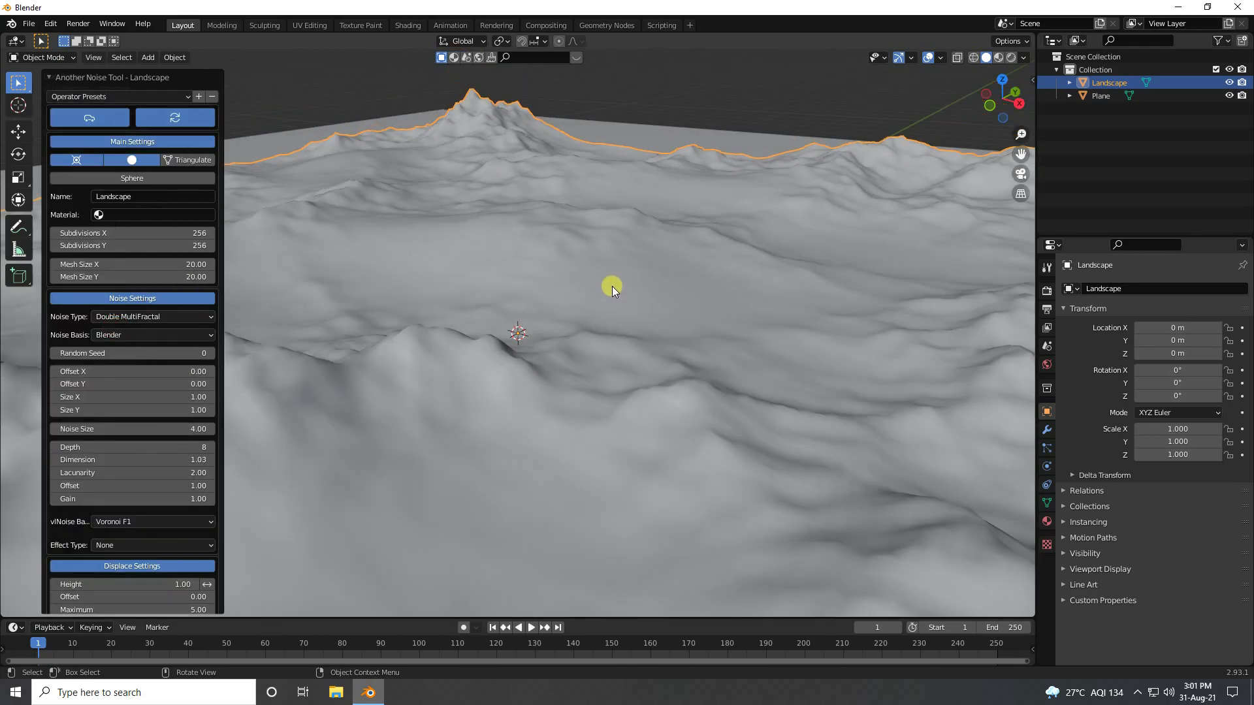
scroll(612, 290, "down", 5)
scroll(613, 290, "up", 4)
Set the landscape's X and Y subdivisions to 500 each.
left_click(169, 234)
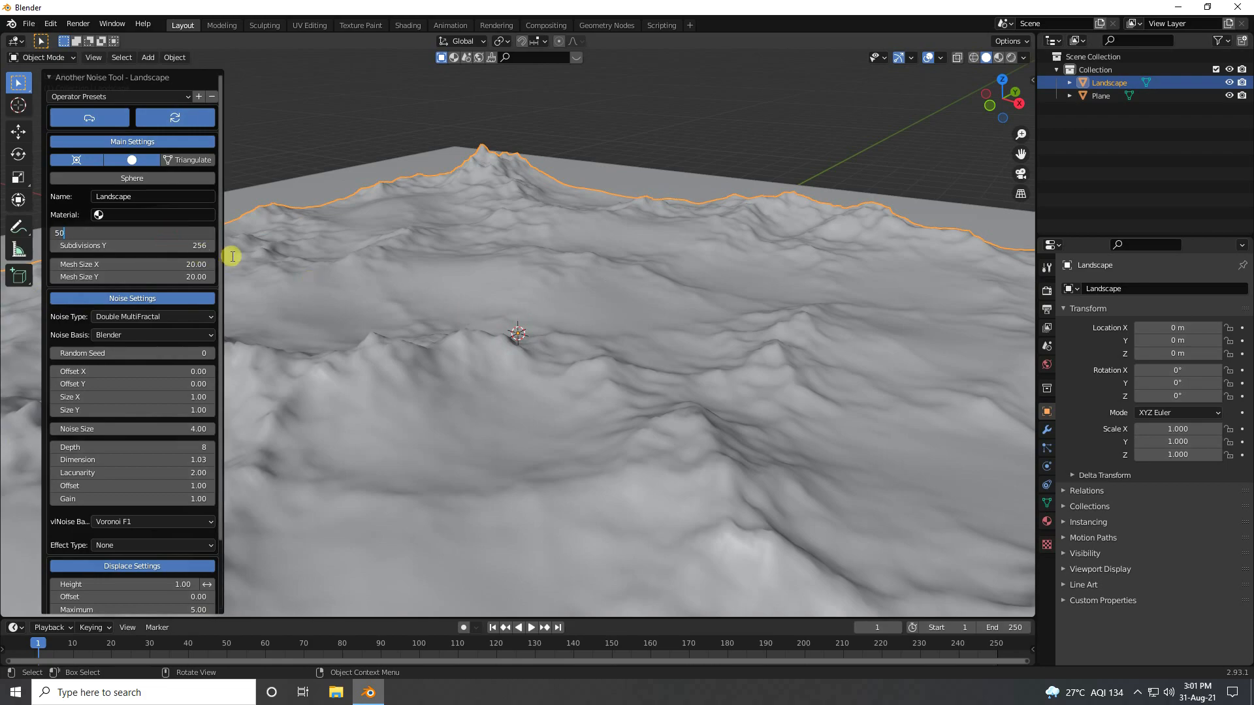
type("500")
key("Tab")
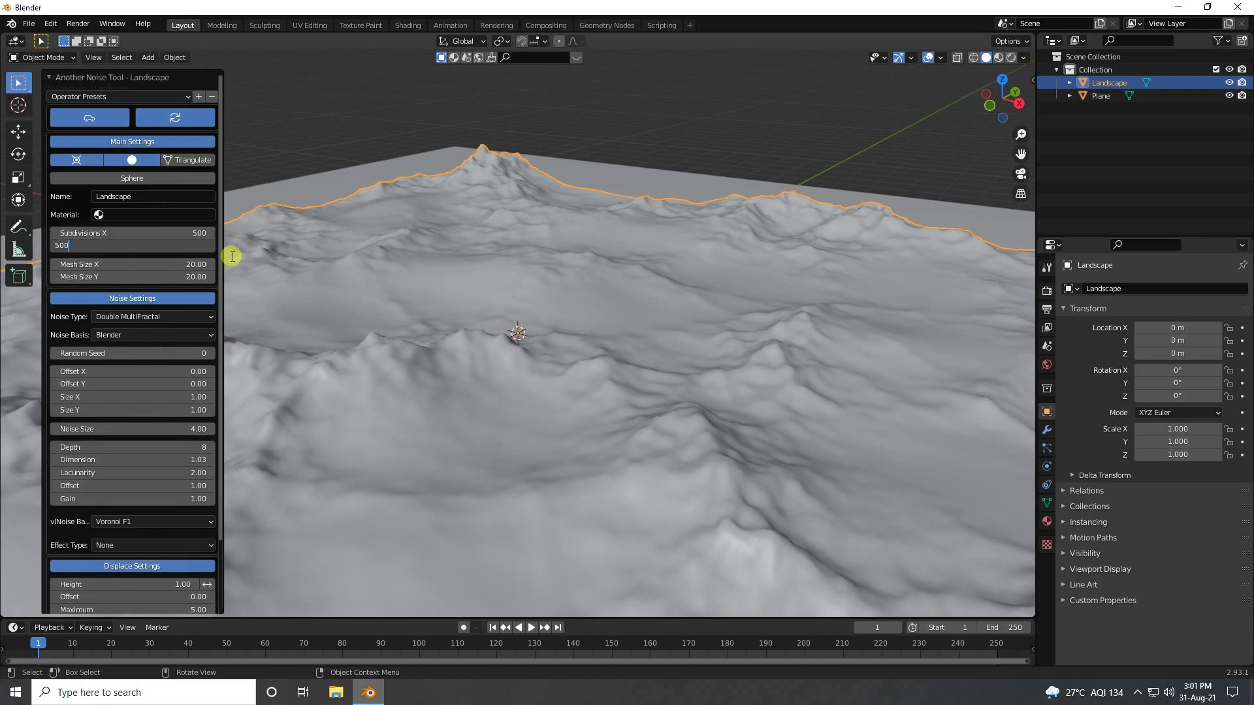
left_click(13, 131)
middle_click_drag(359, 177, 528, 366)
scroll(496, 358, "down", 3)
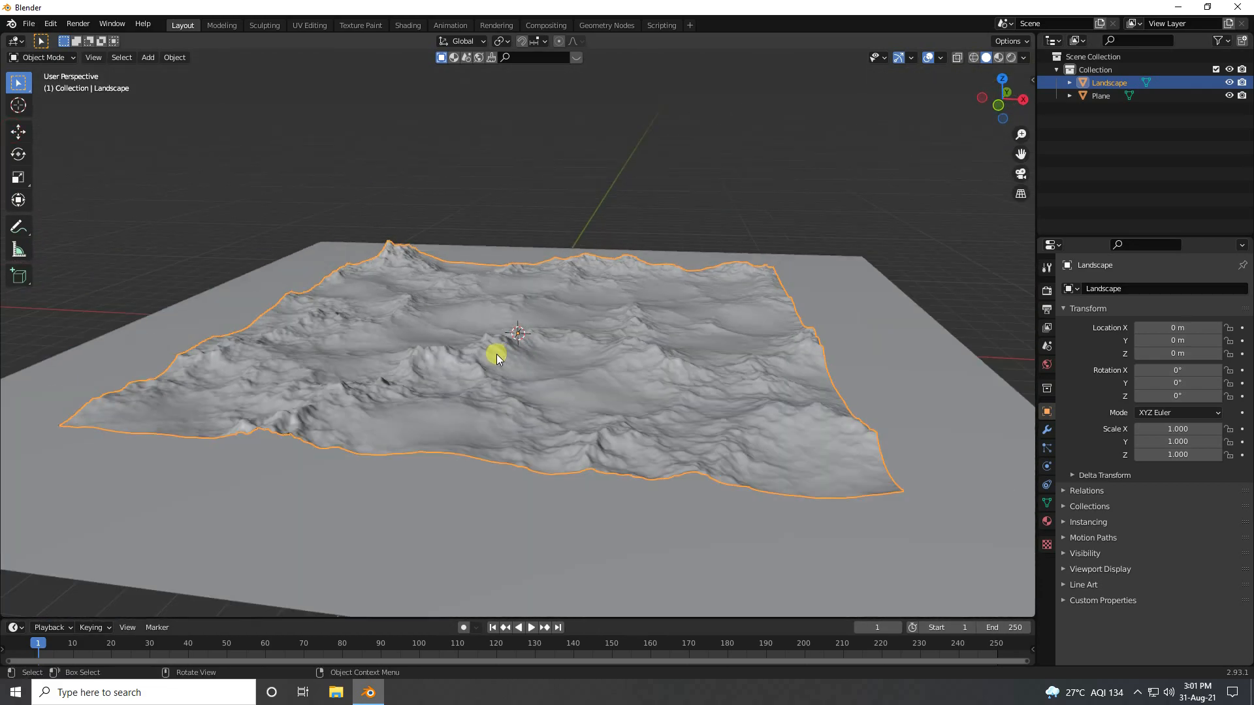
Scale the landscape uniformly to about 1.525 and lower it about 0.68 m so only its peaks rise above the plane.
key("s")
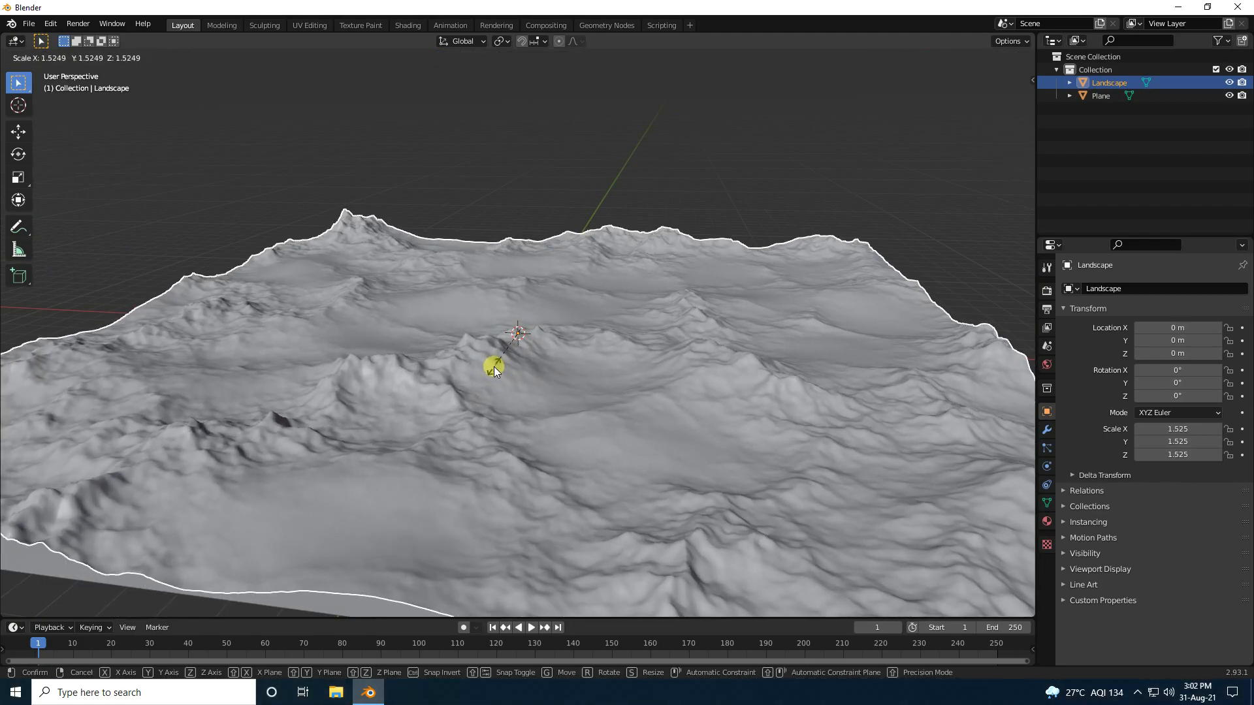
left_click(494, 366)
left_click(18, 131)
left_click_drag(516, 277, 525, 294)
middle_click_drag(542, 280, 560, 265)
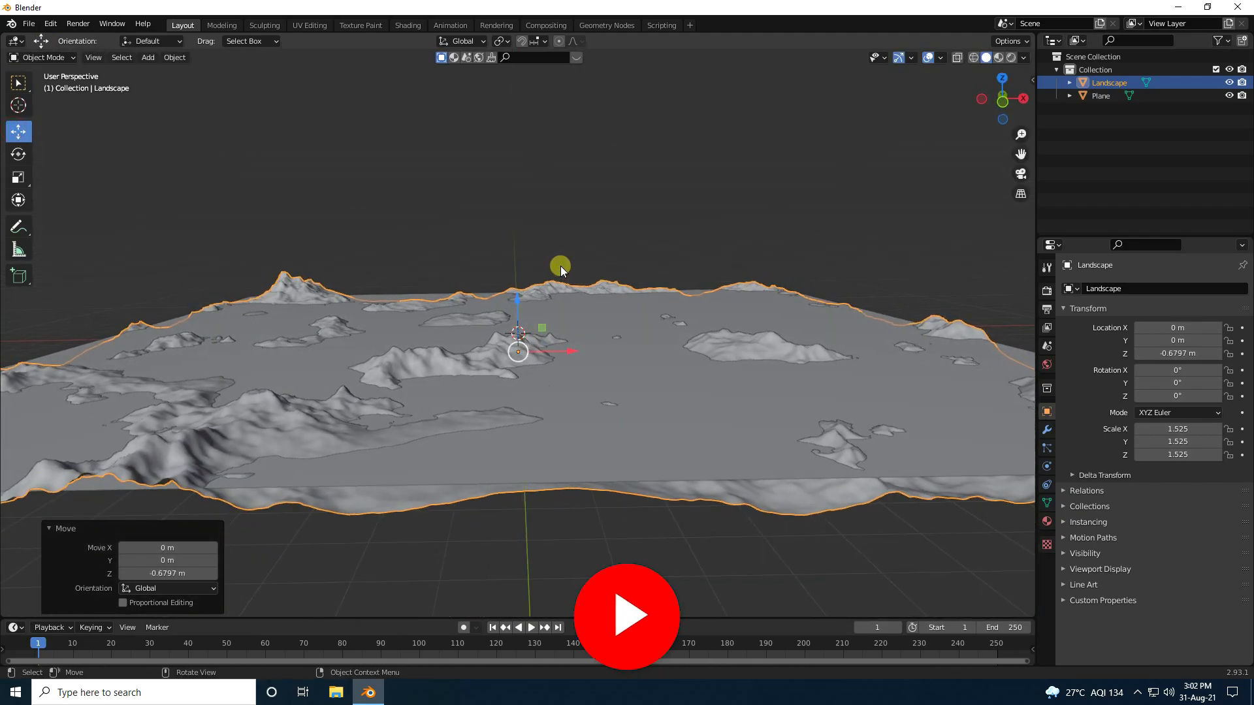
scroll(577, 282, "up", 3)
scroll(561, 287, "up", 1)
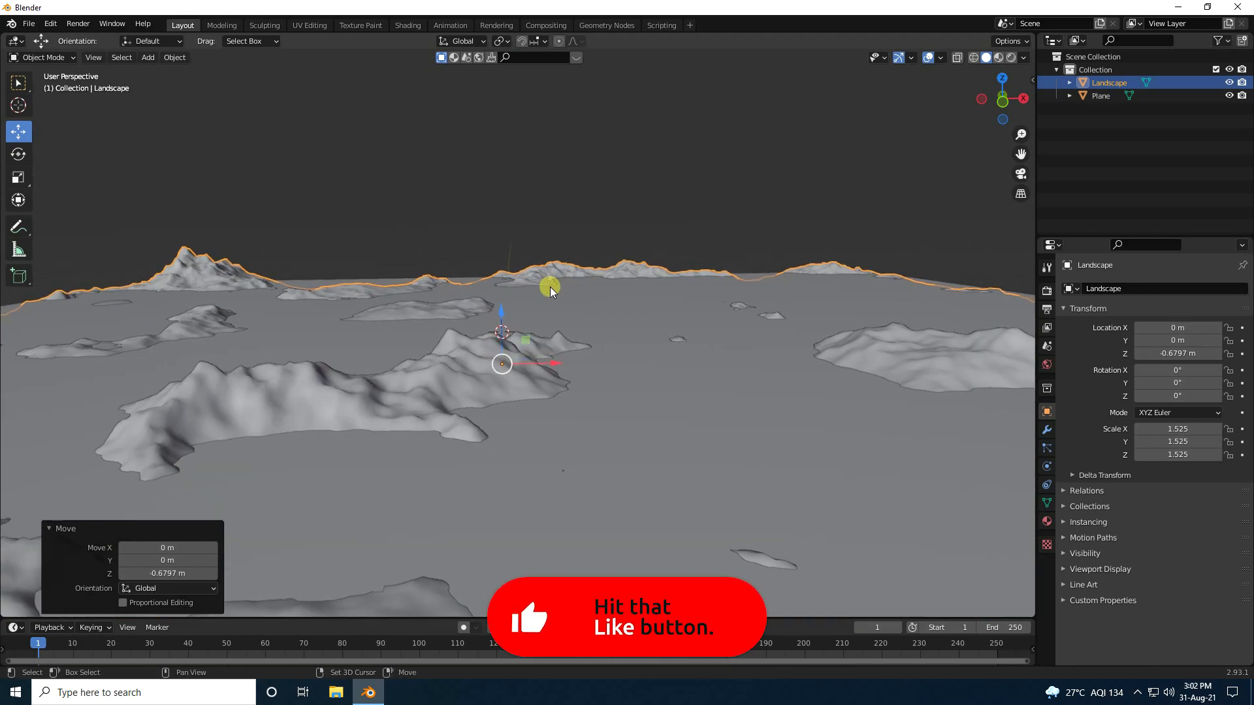
left_click(483, 207)
middle_click_drag(484, 208, 581, 285)
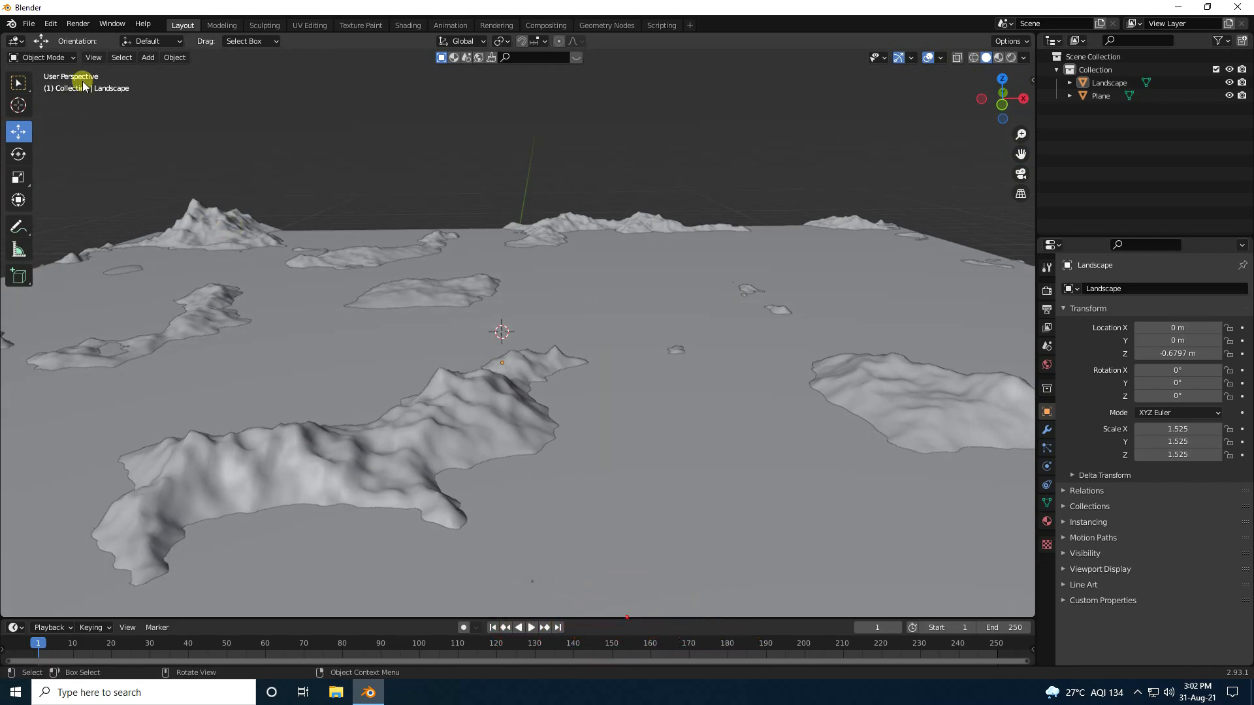
Import the Alembic file Solaris.abc from the rendders folder on the Desktop at a scale of 0.1.
left_click(28, 24)
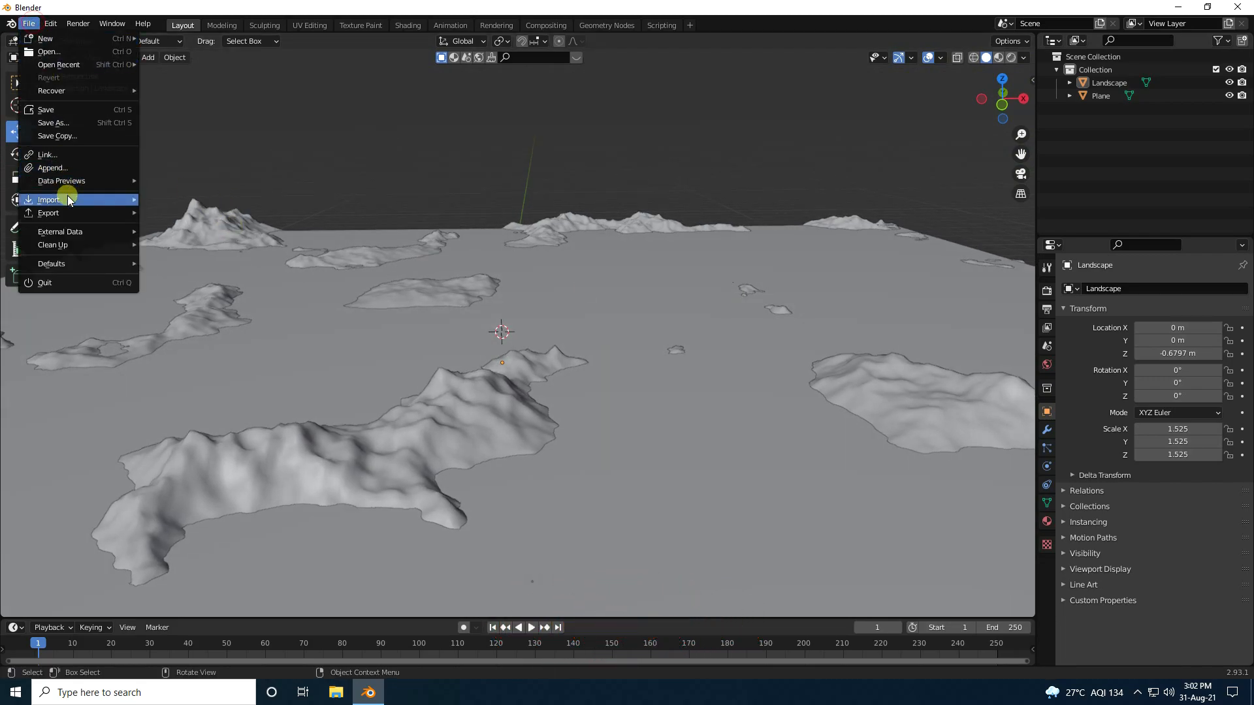
mouse_move(72, 199)
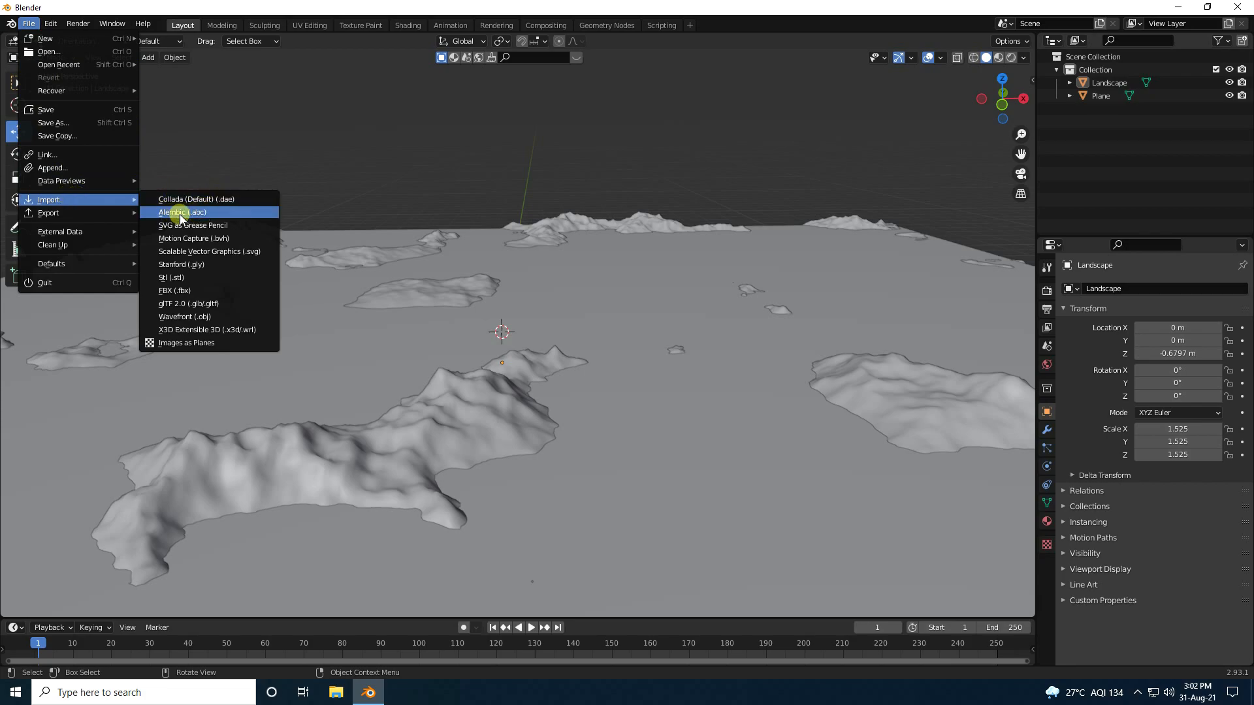
left_click(213, 213)
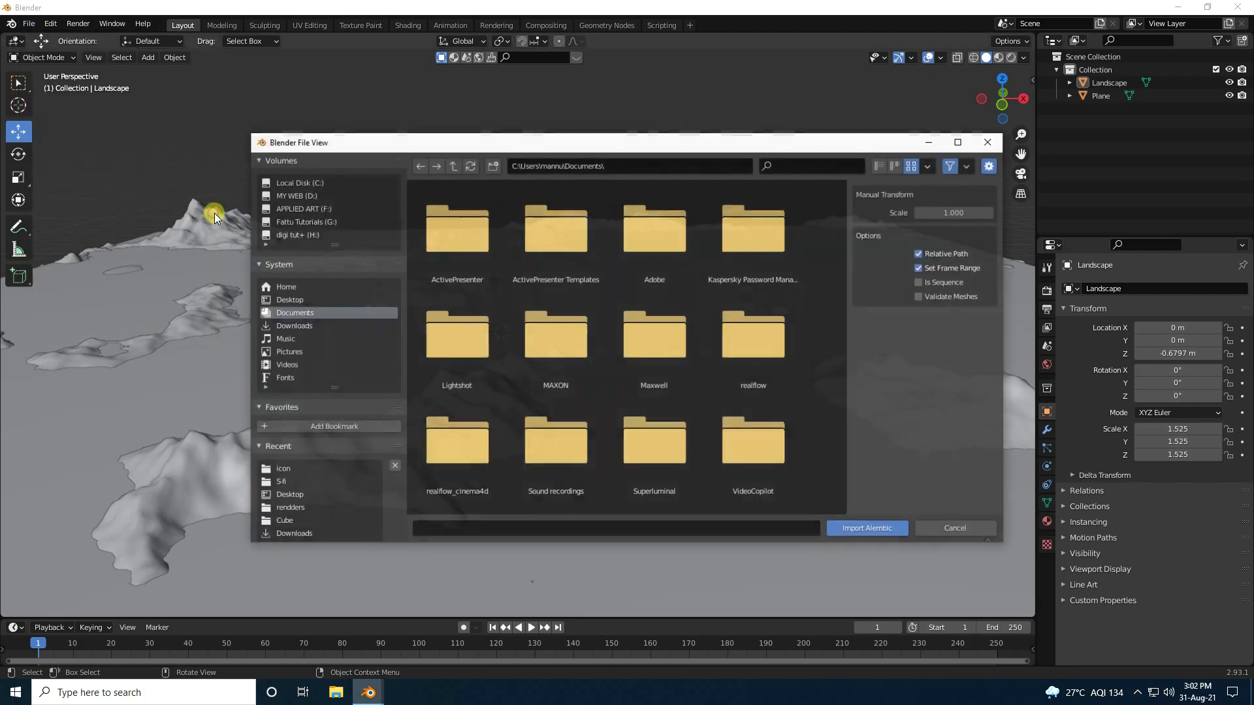
left_click(288, 300)
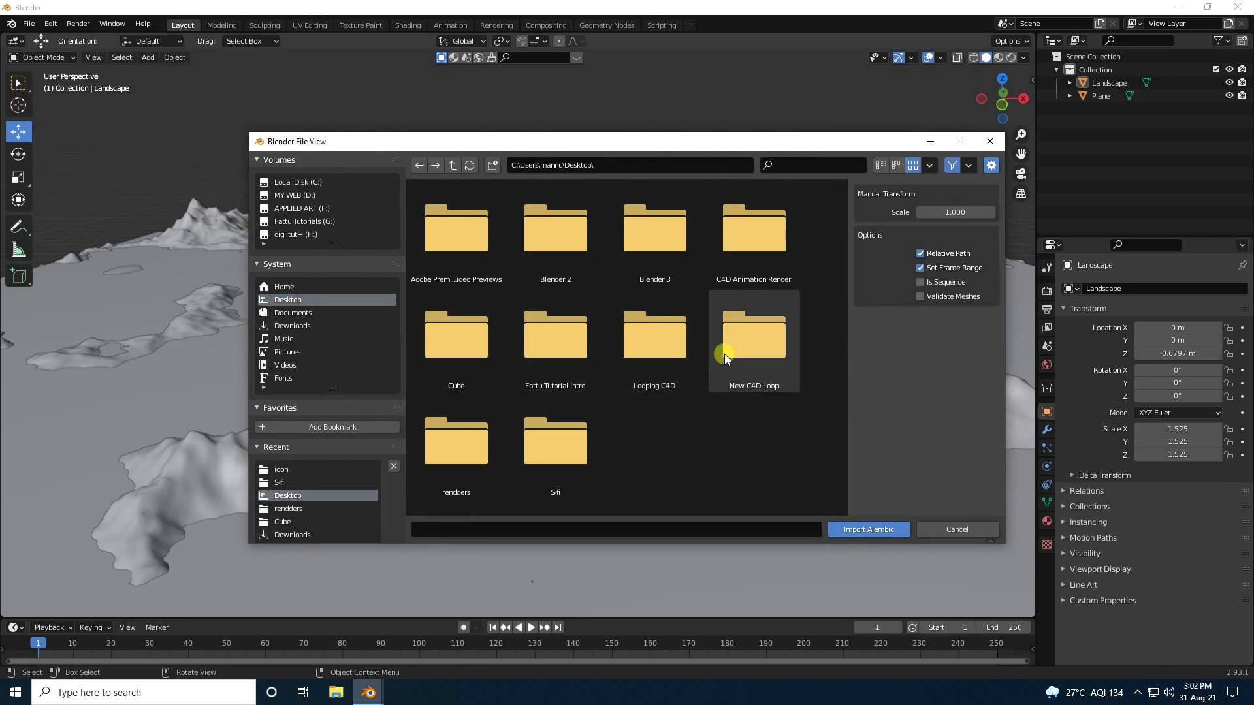
double_click(467, 462)
left_click(465, 387)
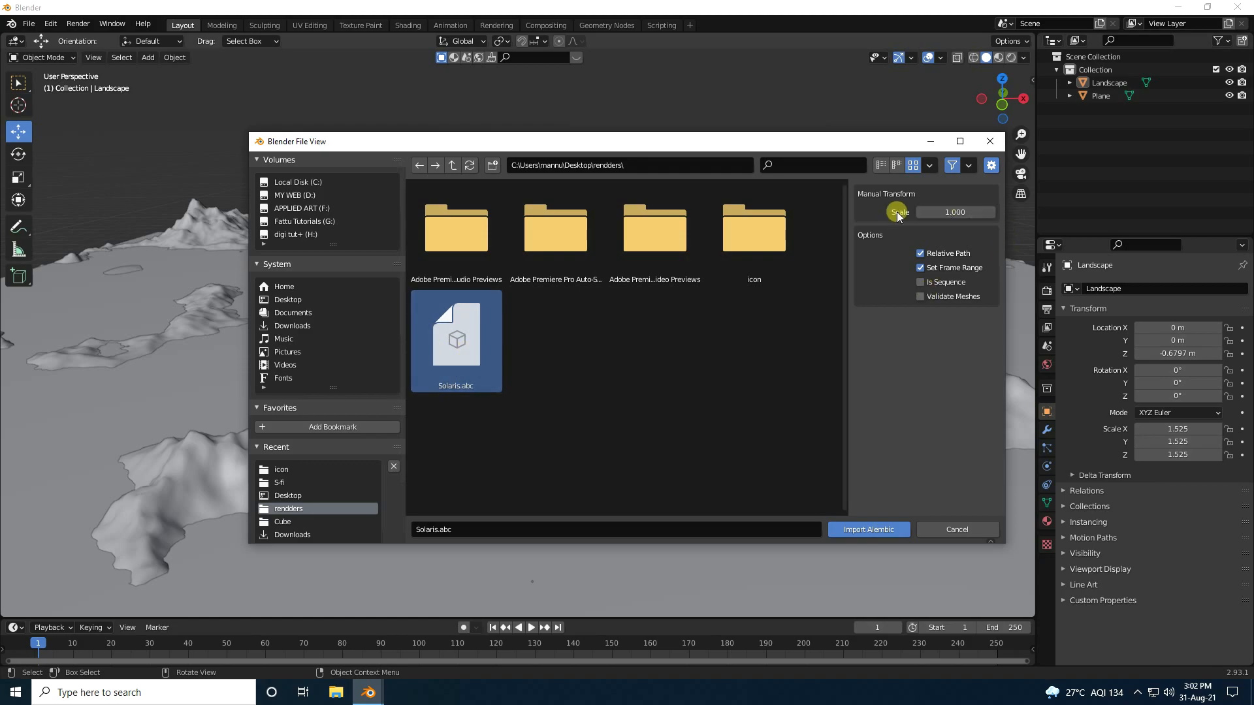
left_click(959, 216)
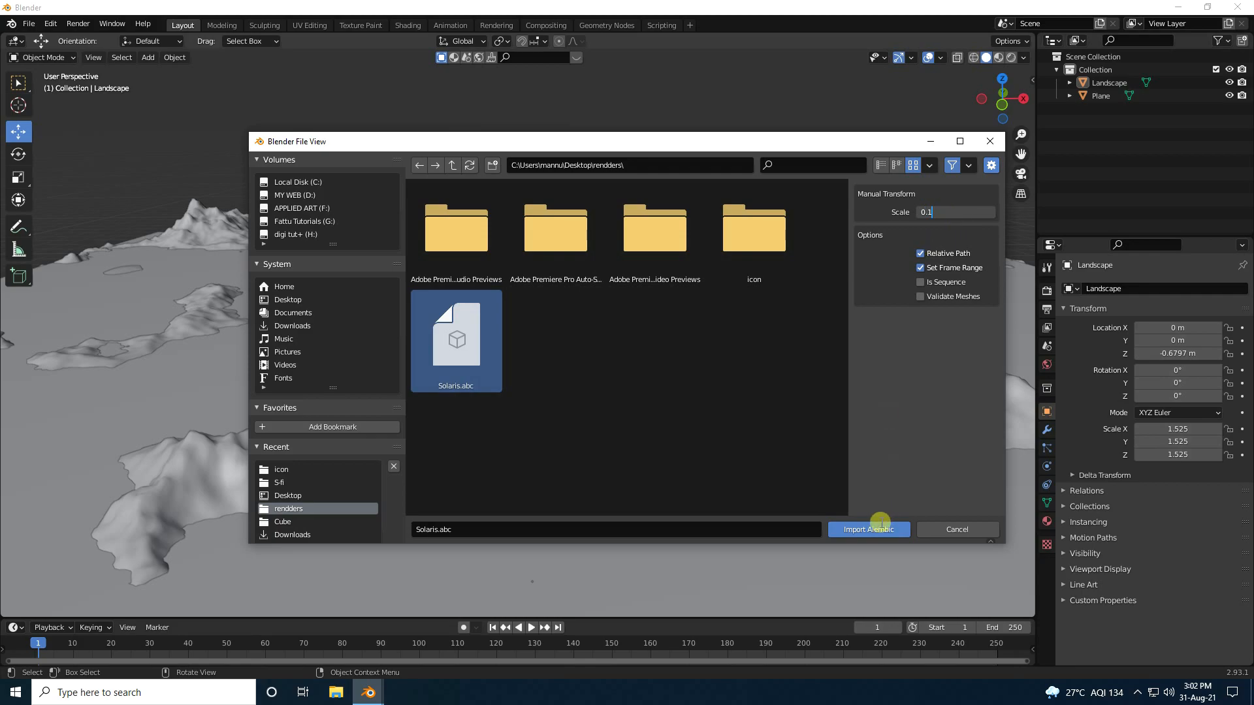
left_click(860, 530)
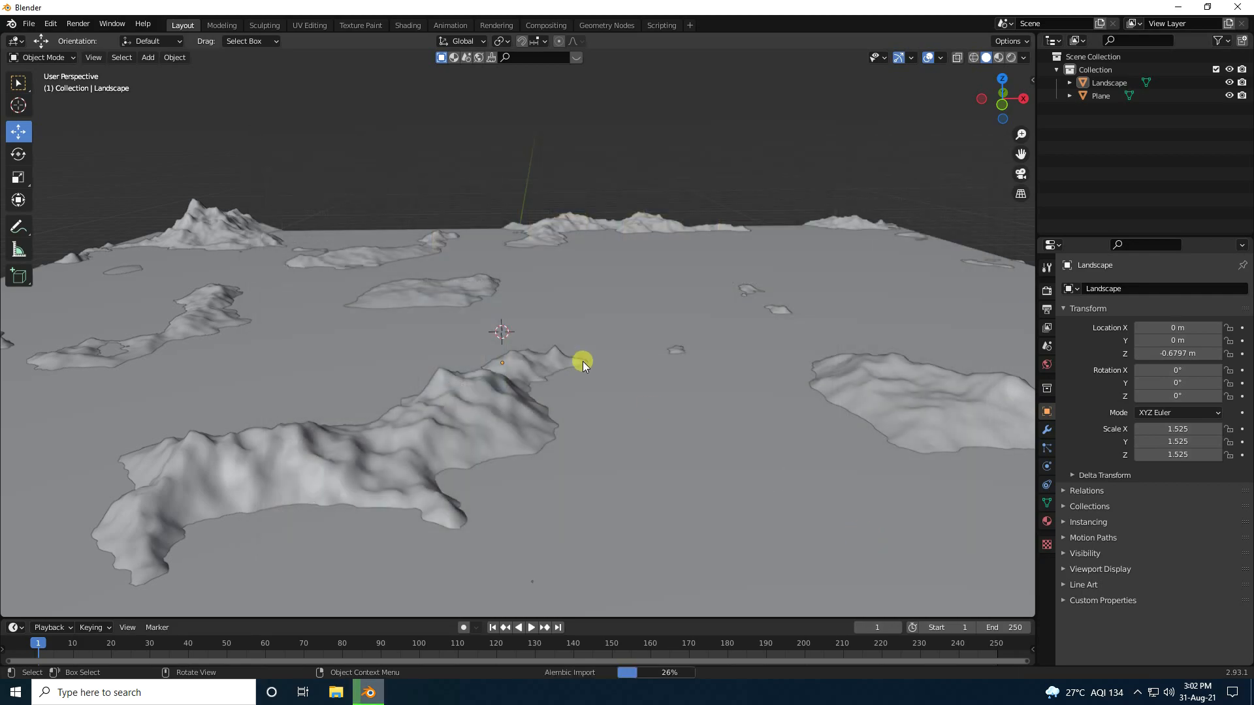
mouse_move(582, 356)
middle_mouse_down()
mouse_move(492, 378)
mouse_move(566, 350)
middle_mouse_up()
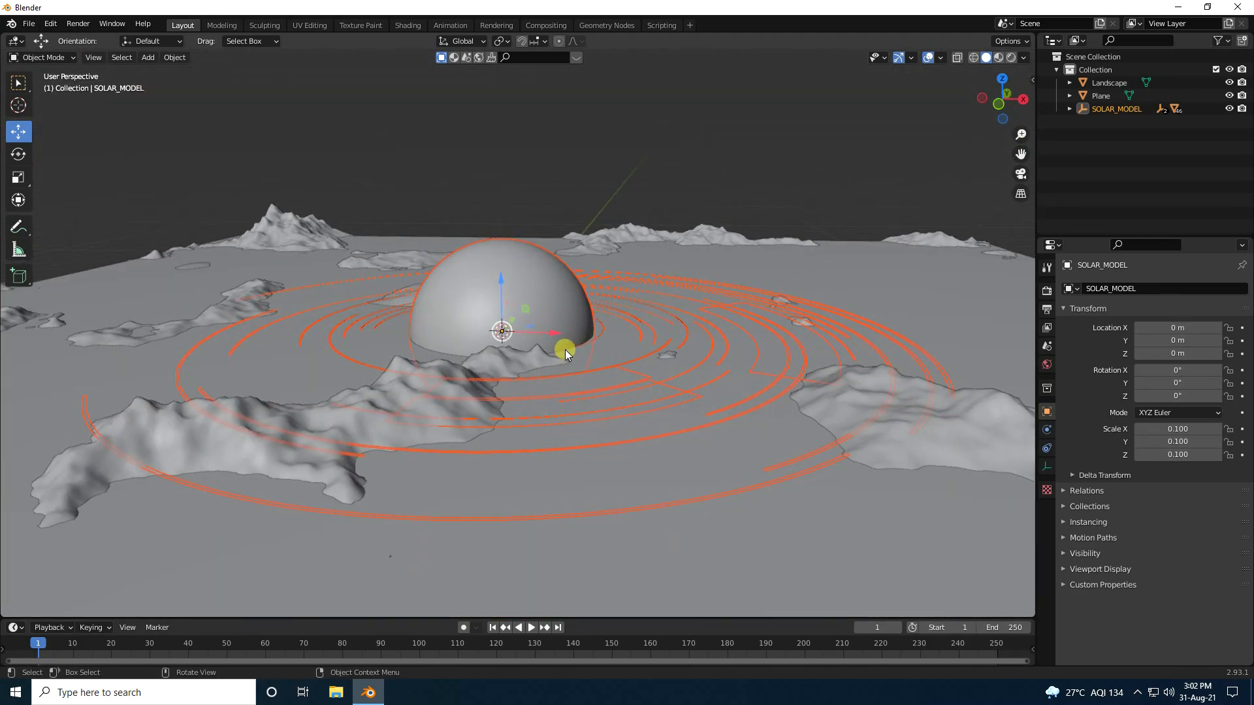
Raise the imported solar model about 1.79 m along the Z axis.
left_click_drag(499, 276, 499, 191)
middle_click_drag(553, 260, 540, 286)
middle_click_drag(450, 299, 463, 295)
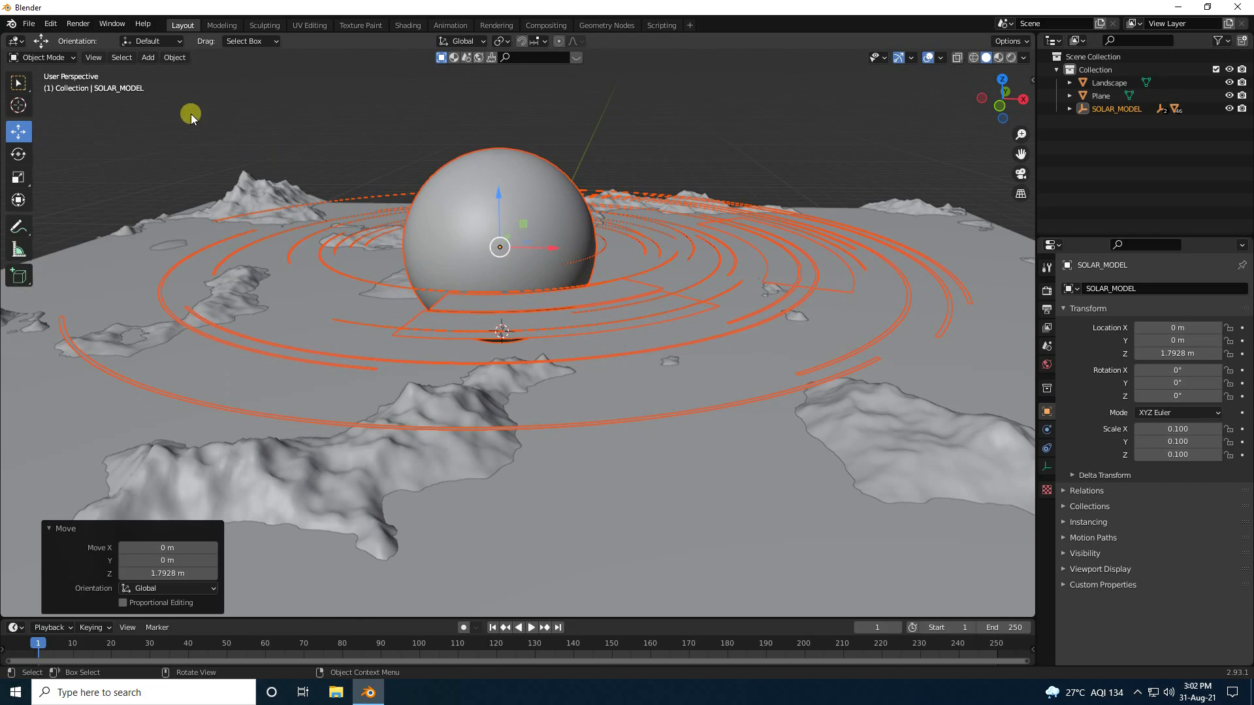
Add a camera and align it to a low view facing the planet across the terrain.
left_click(147, 57)
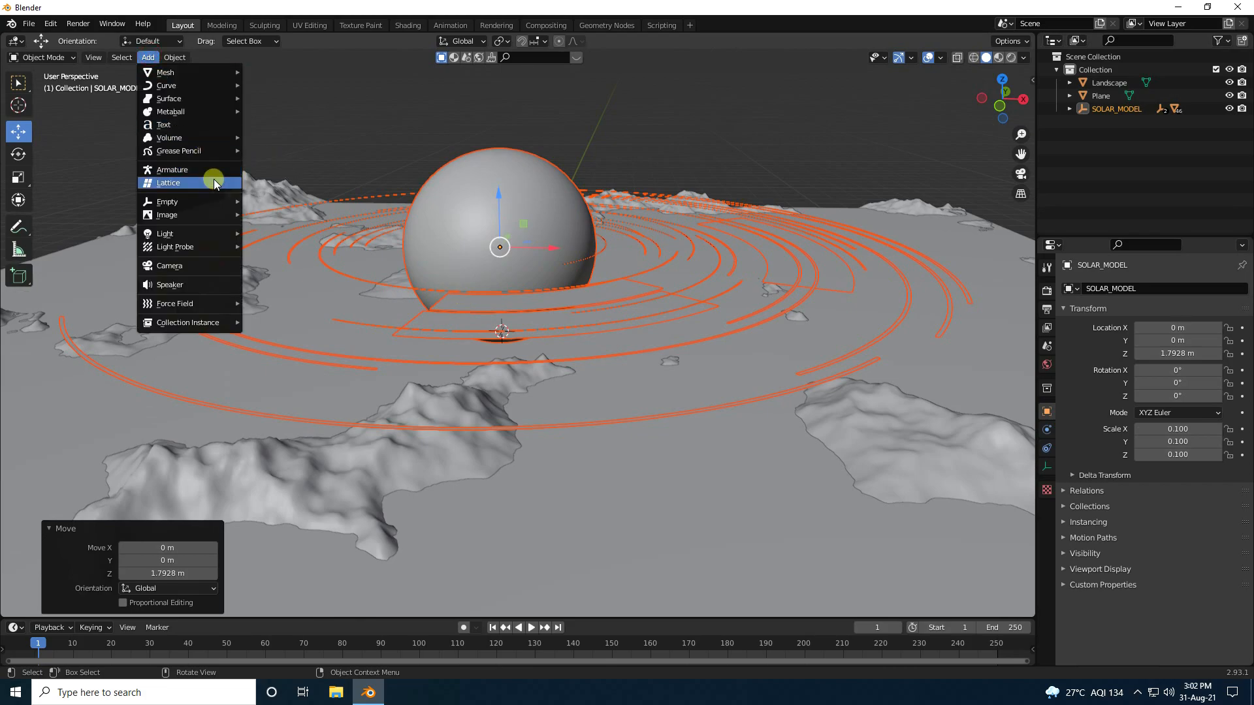
left_click(195, 264)
middle_click_drag(468, 253, 516, 272)
scroll(490, 261, "down", 4)
scroll(551, 276, "up", 4)
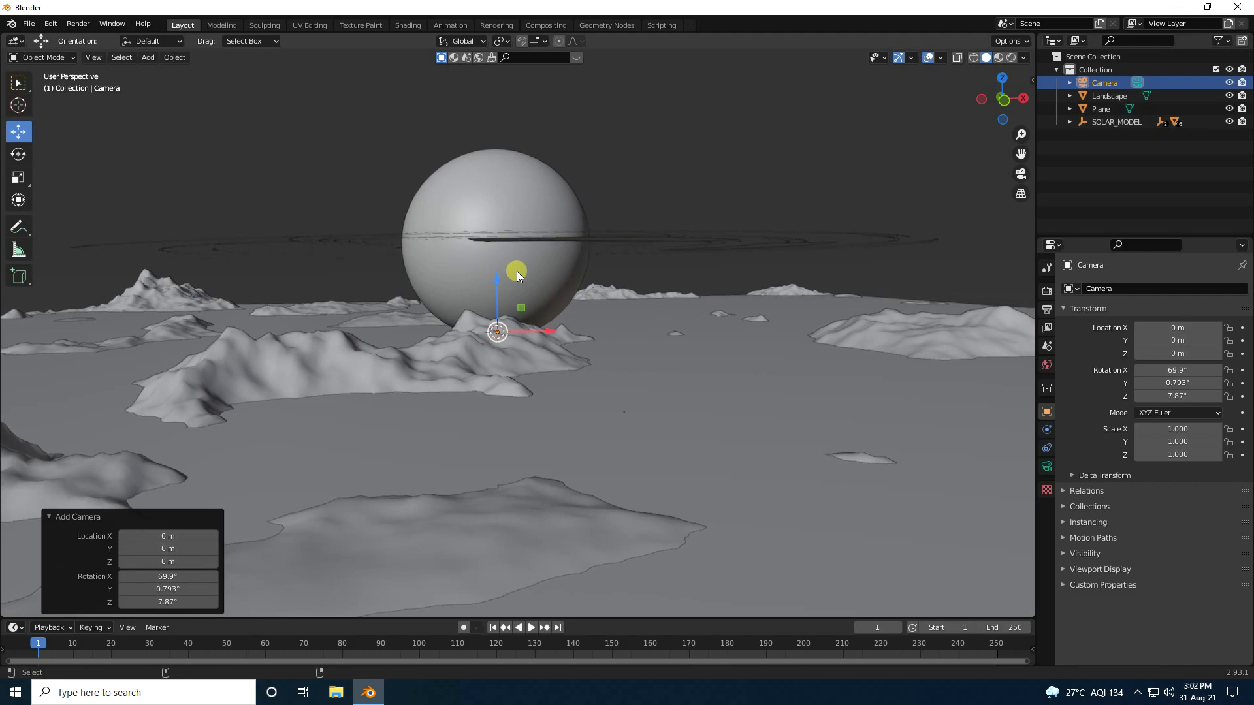
key("ctrl+alt+KP_0")
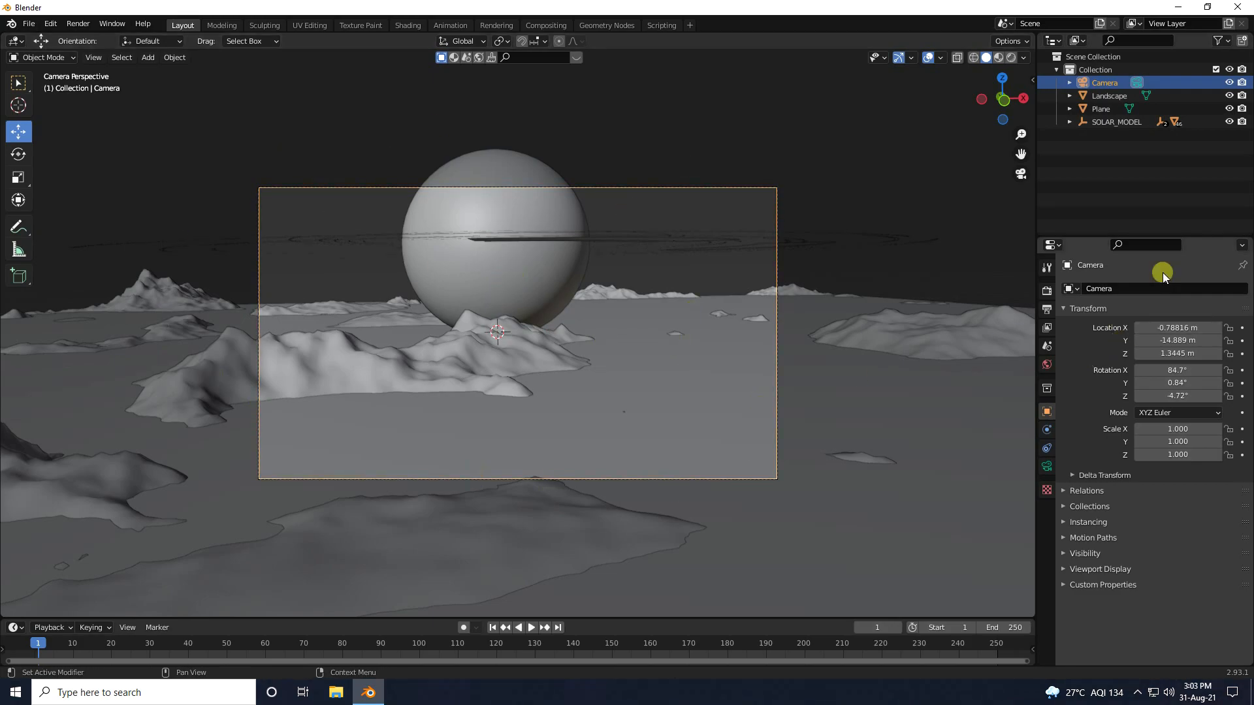
Set the camera's rotation to 90° on X, 0° on Y and 0° on Z.
left_click(1110, 83)
left_click(1181, 373)
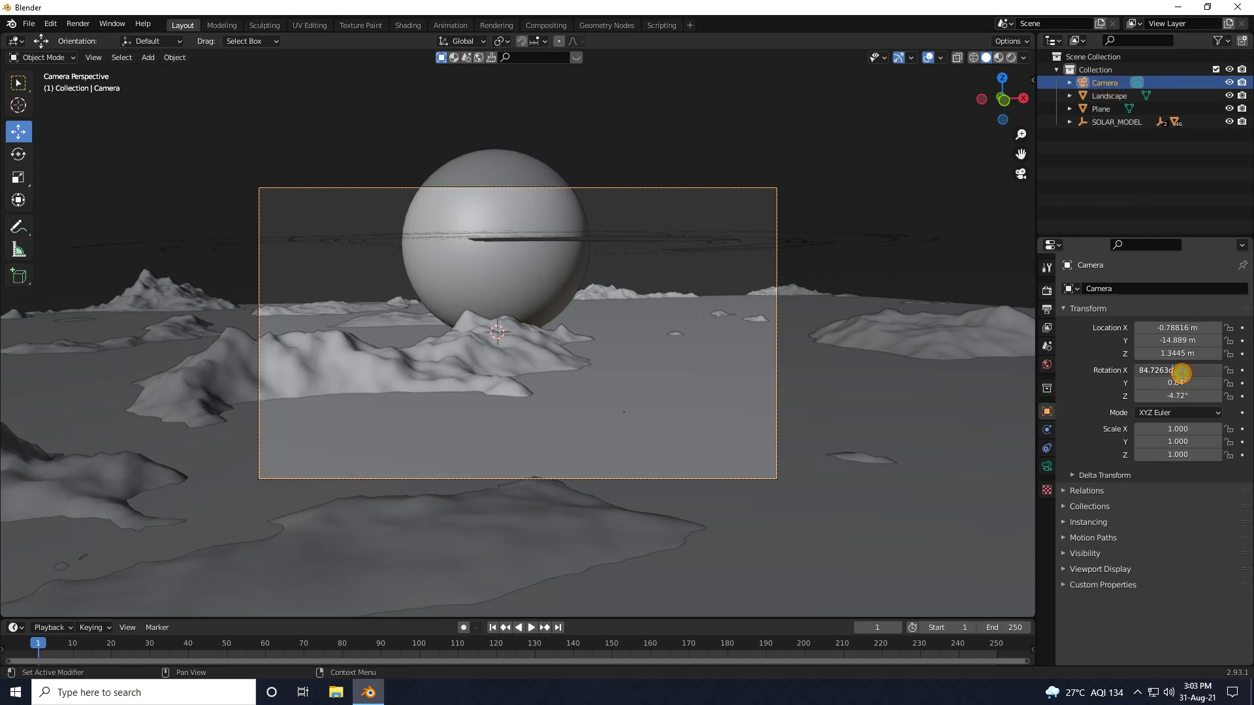
type("90")
key("Tab")
type("0")
key("Tab")
type("0")
key("Return")
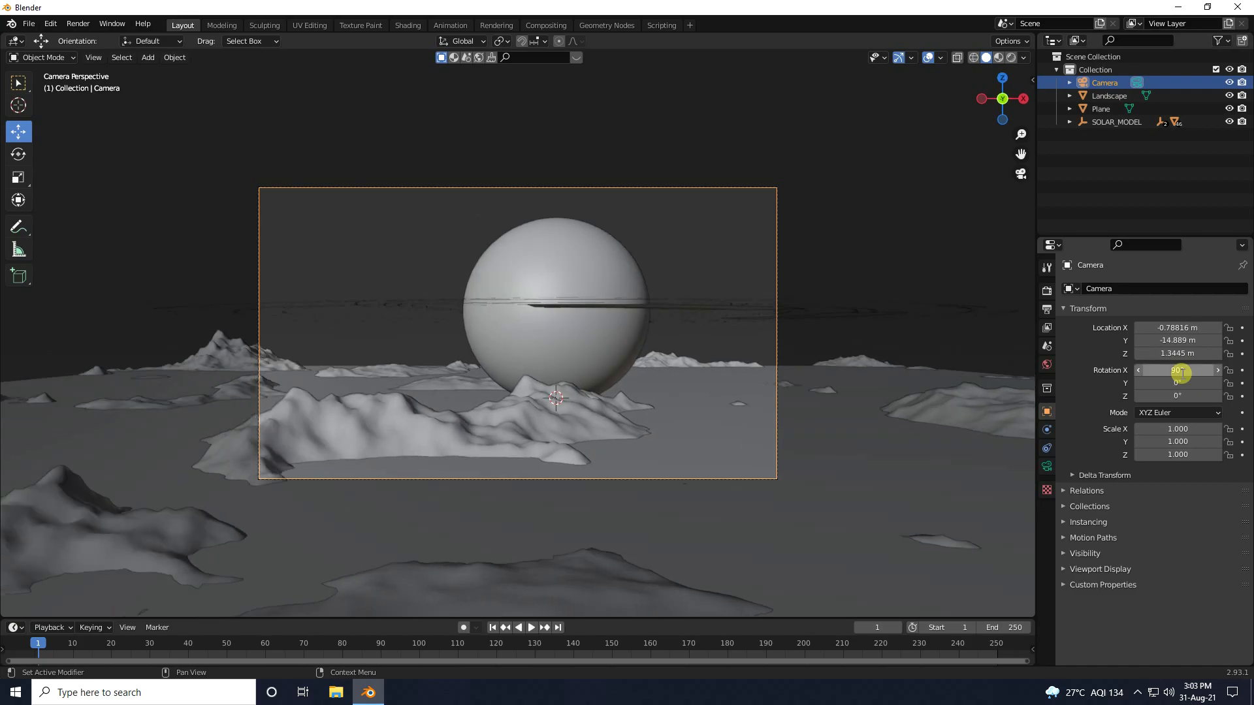
Set the camera's X location to 0 m and pull it back to about -16.92 m on Y.
left_click(1174, 328)
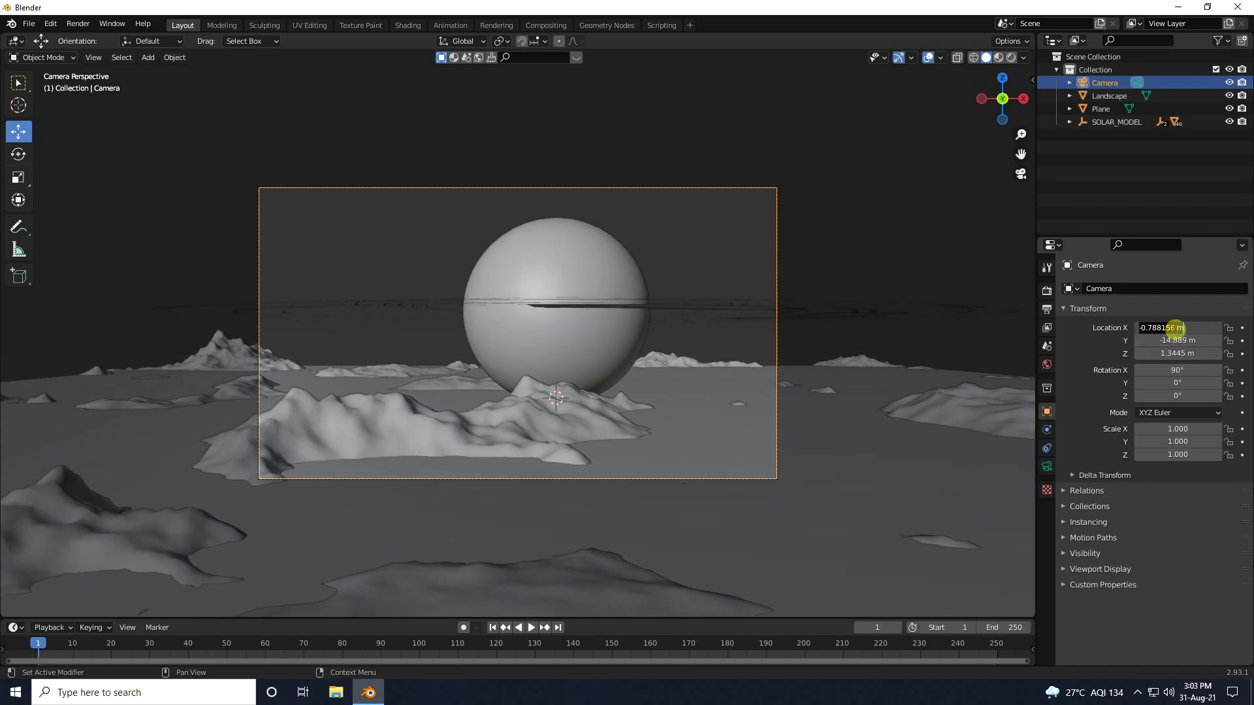
type("0")
key("Return")
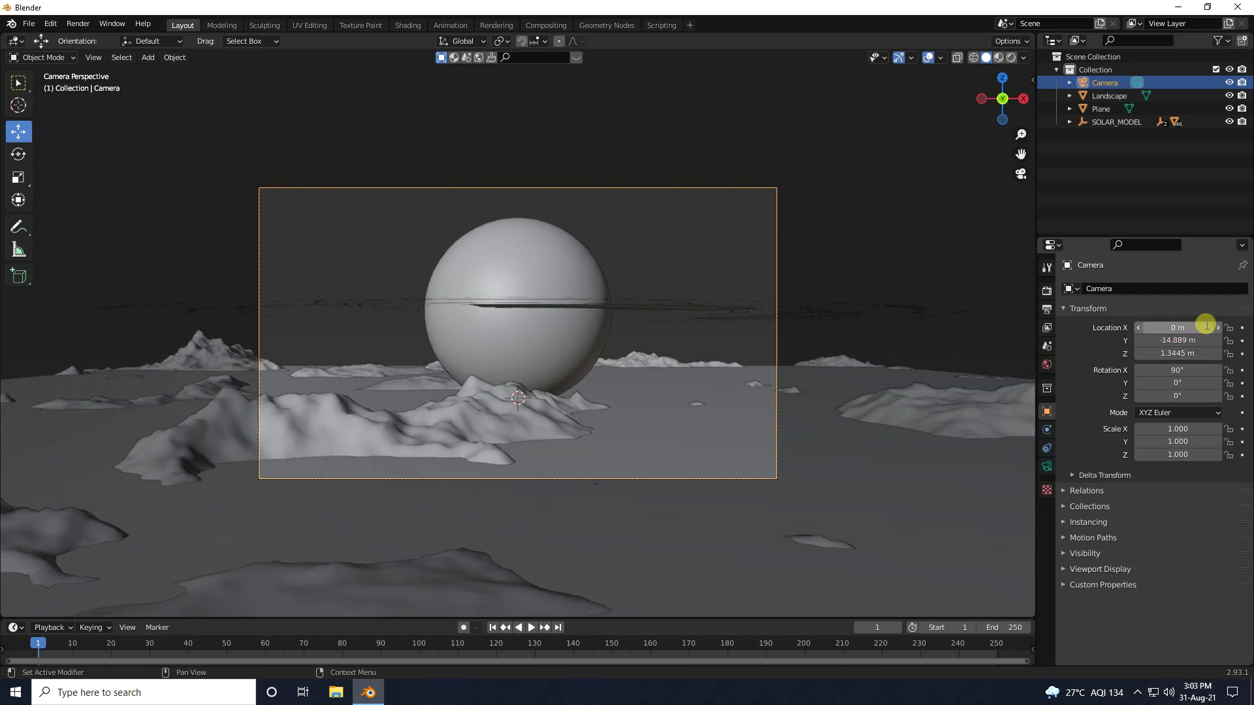
left_click(1173, 354)
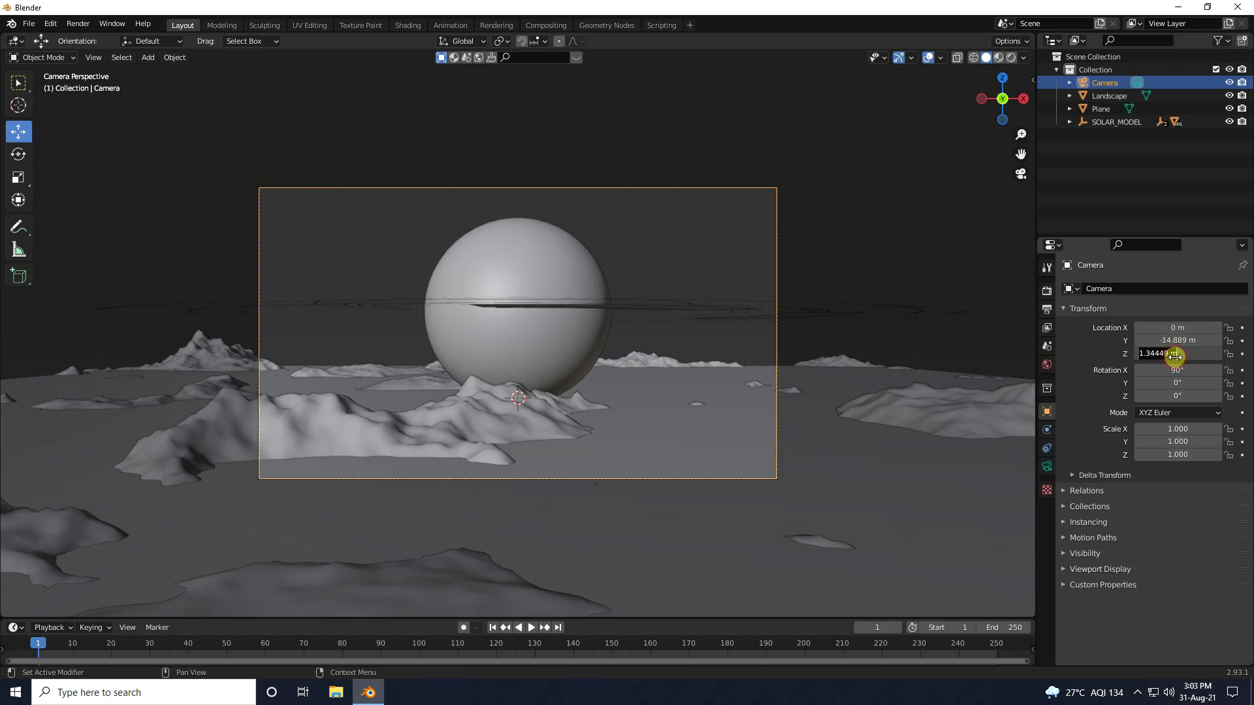
left_click(1174, 341)
left_click_drag(1173, 341, 1047, 415)
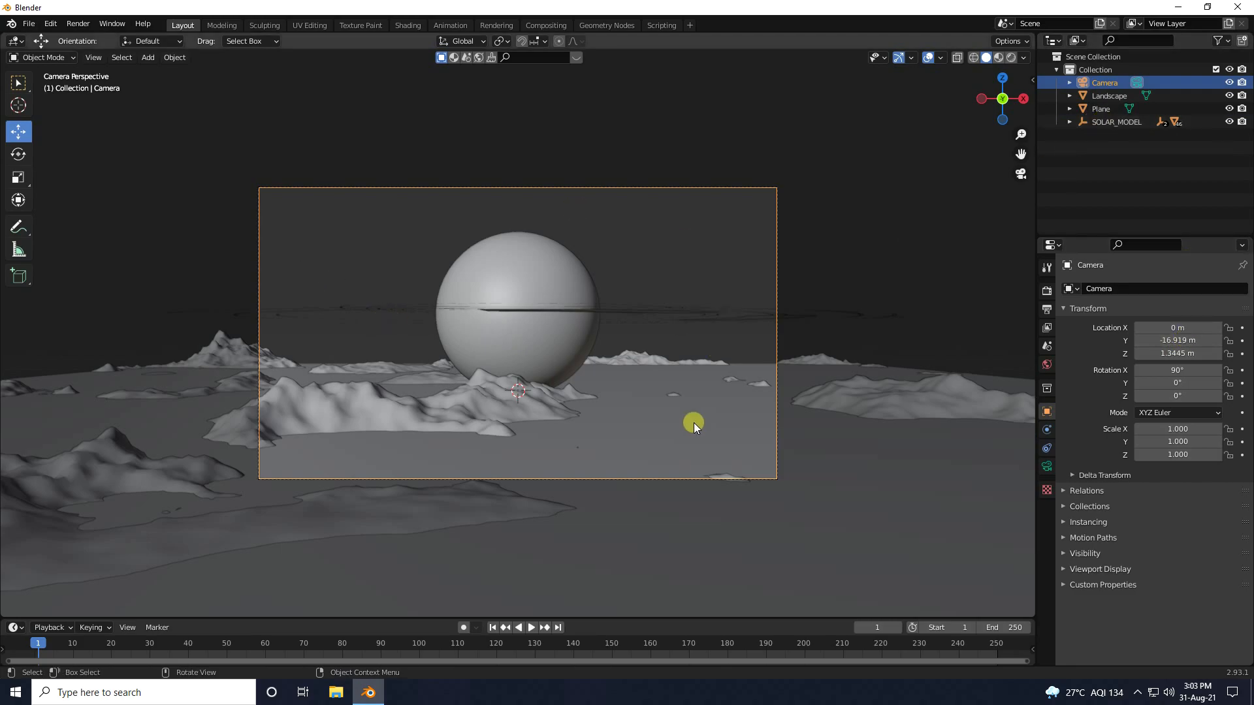
Shift the solar model toward negative X within the camera frame and rotate it so its rings are tilted.
left_click(1106, 122)
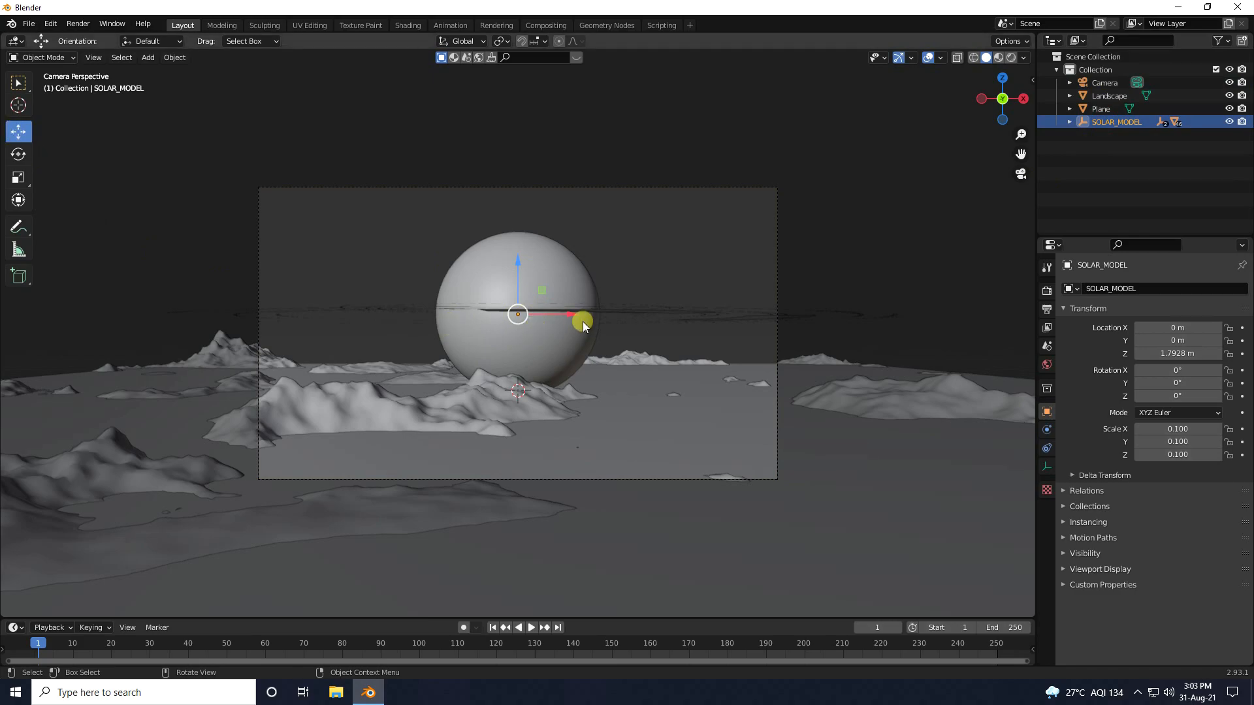
left_click_drag(571, 315, 397, 298)
left_click(19, 154)
left_click(380, 279)
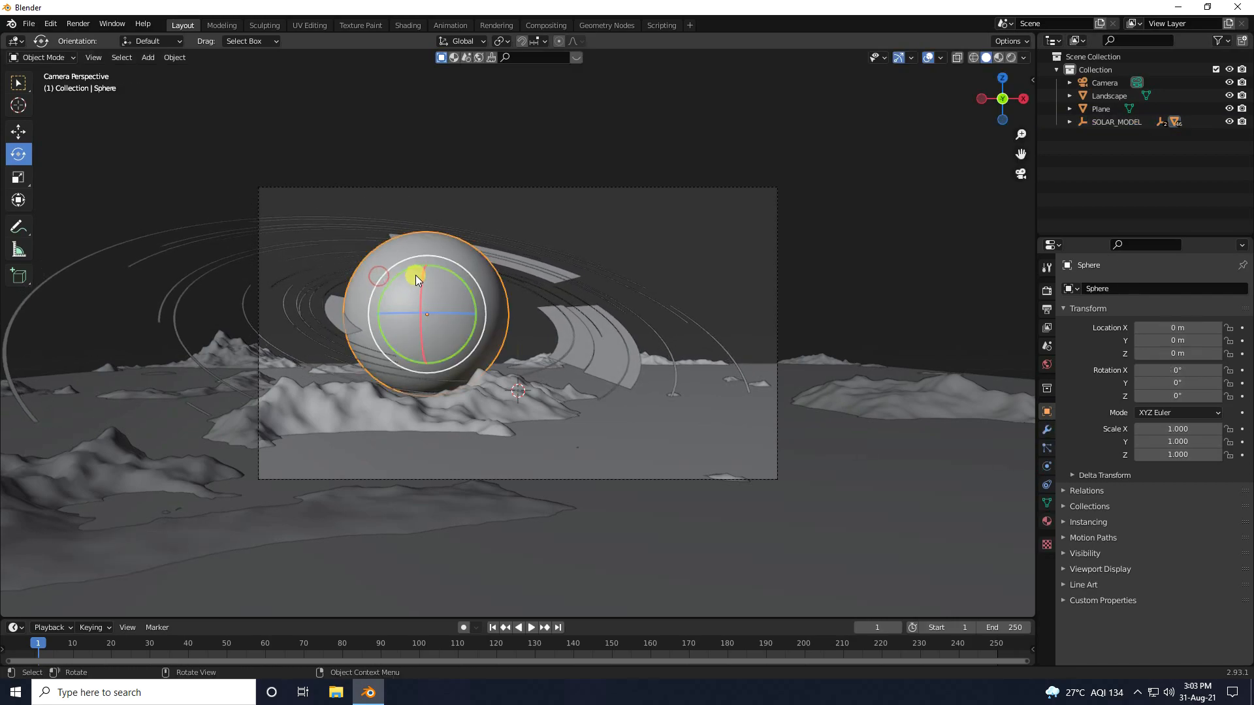
left_click(18, 131)
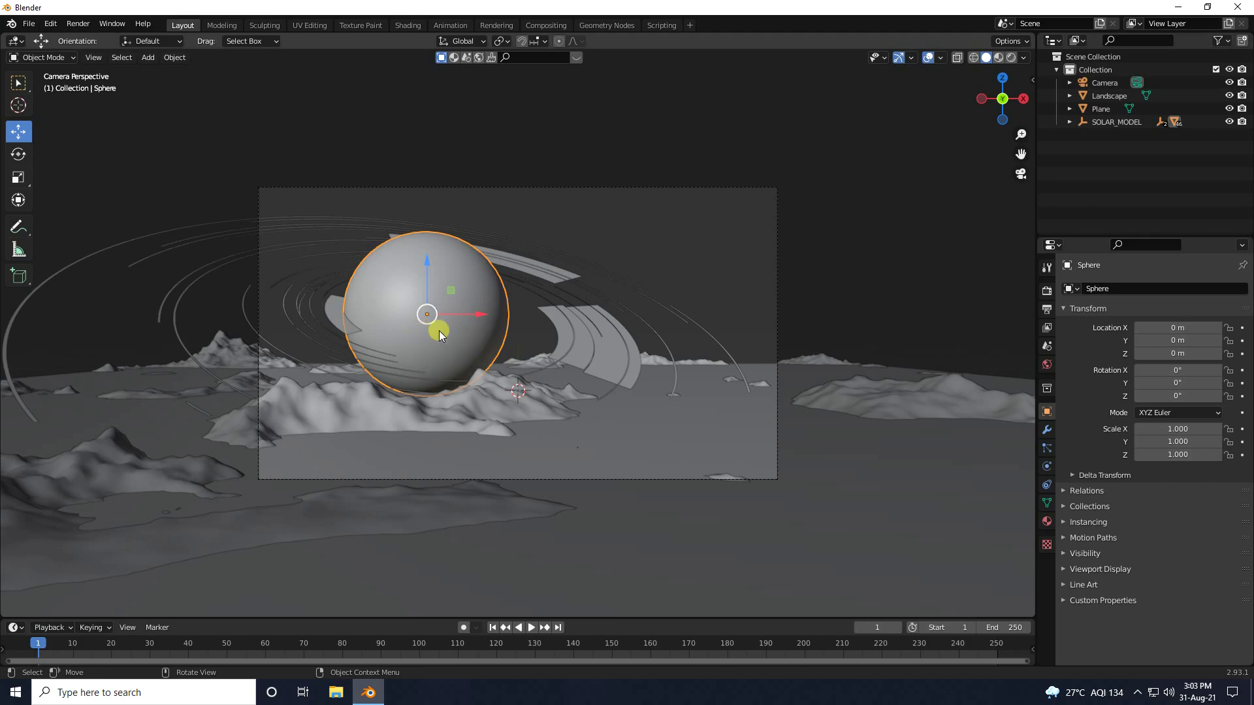
Scale the planet sphere up to about 1.486 inside its rings and deselect it.
key("s")
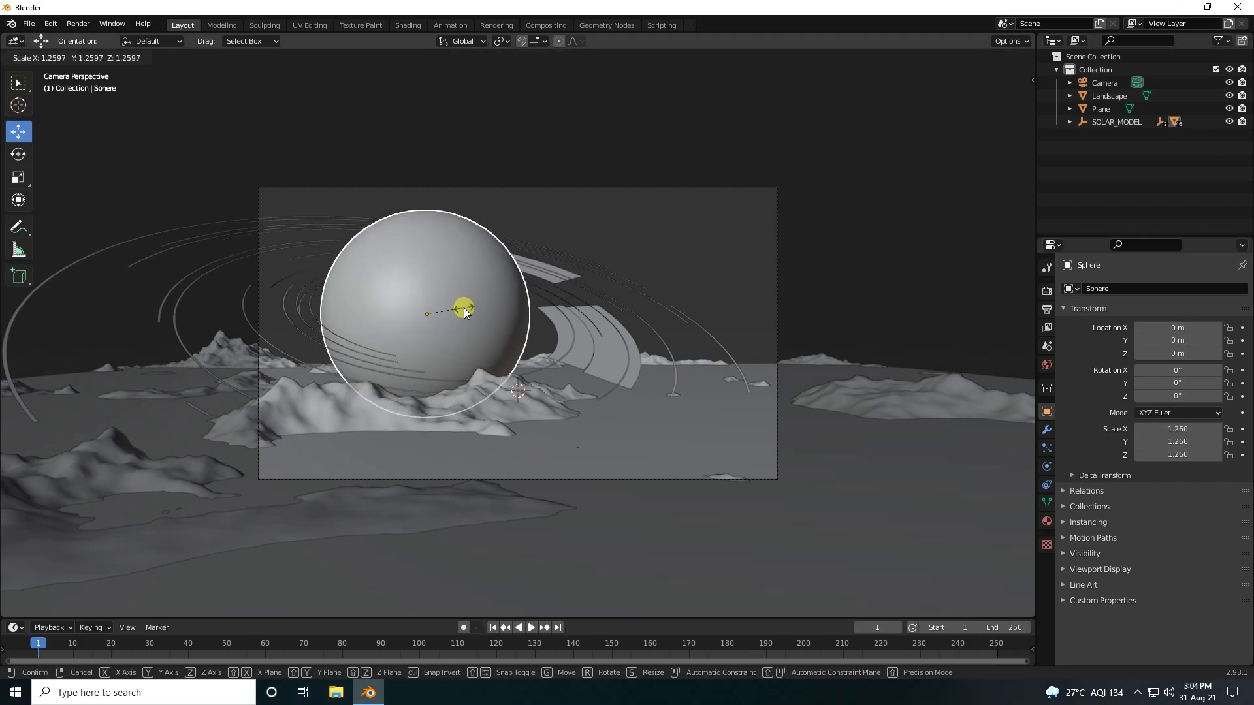
left_click(470, 307)
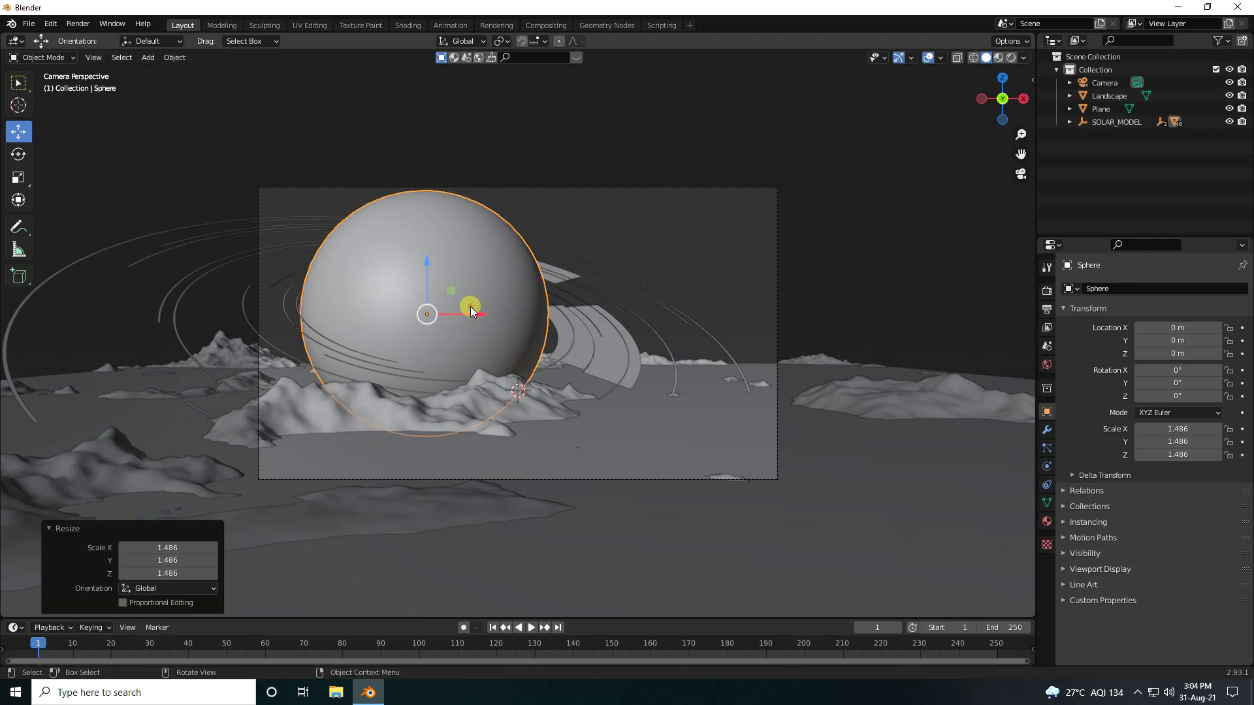
left_click(324, 205)
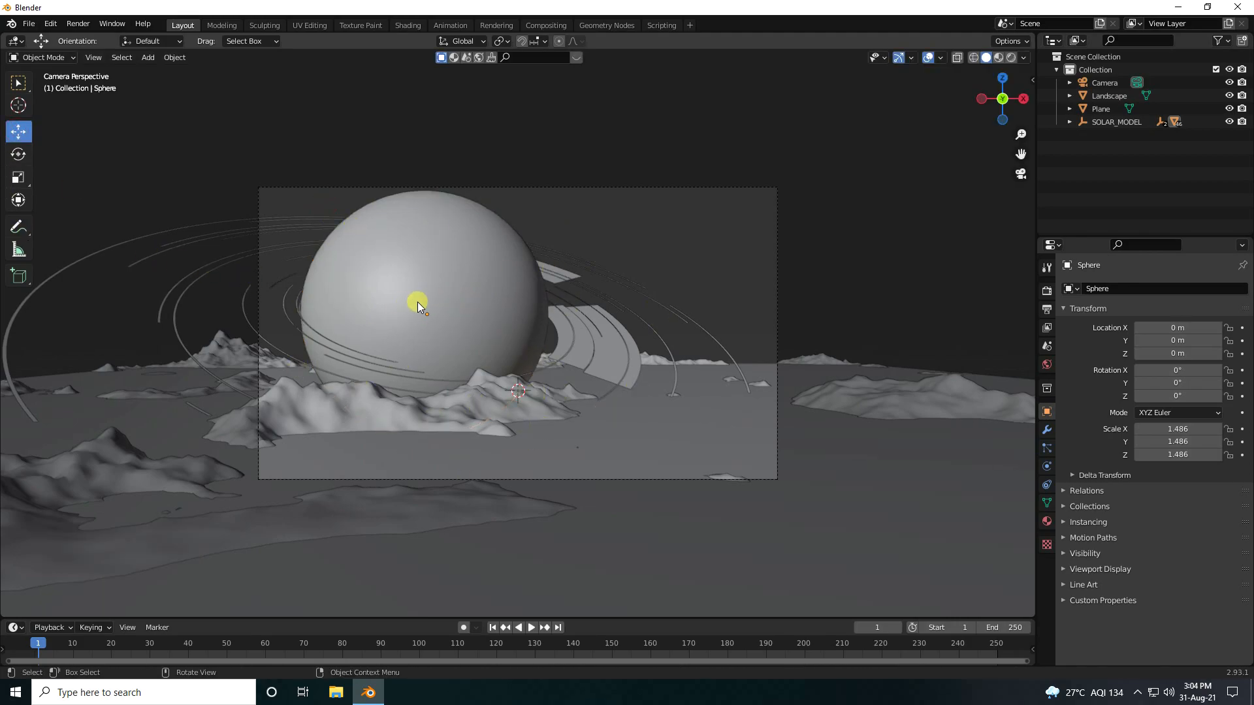
Add a UV sphere mesh at the scene origin.
middle_click_drag(418, 301, 449, 338)
scroll(449, 338, "down", 4)
scroll(489, 381, "up", 4)
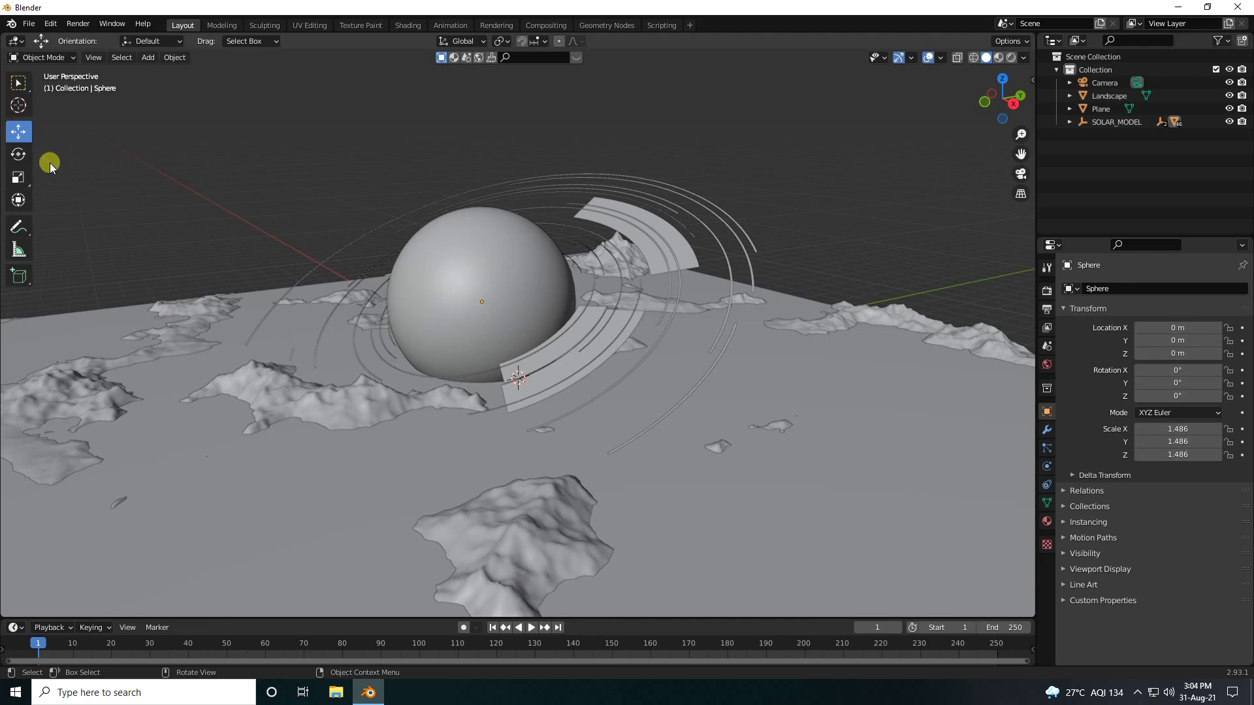
left_click(149, 57)
mouse_move(199, 71)
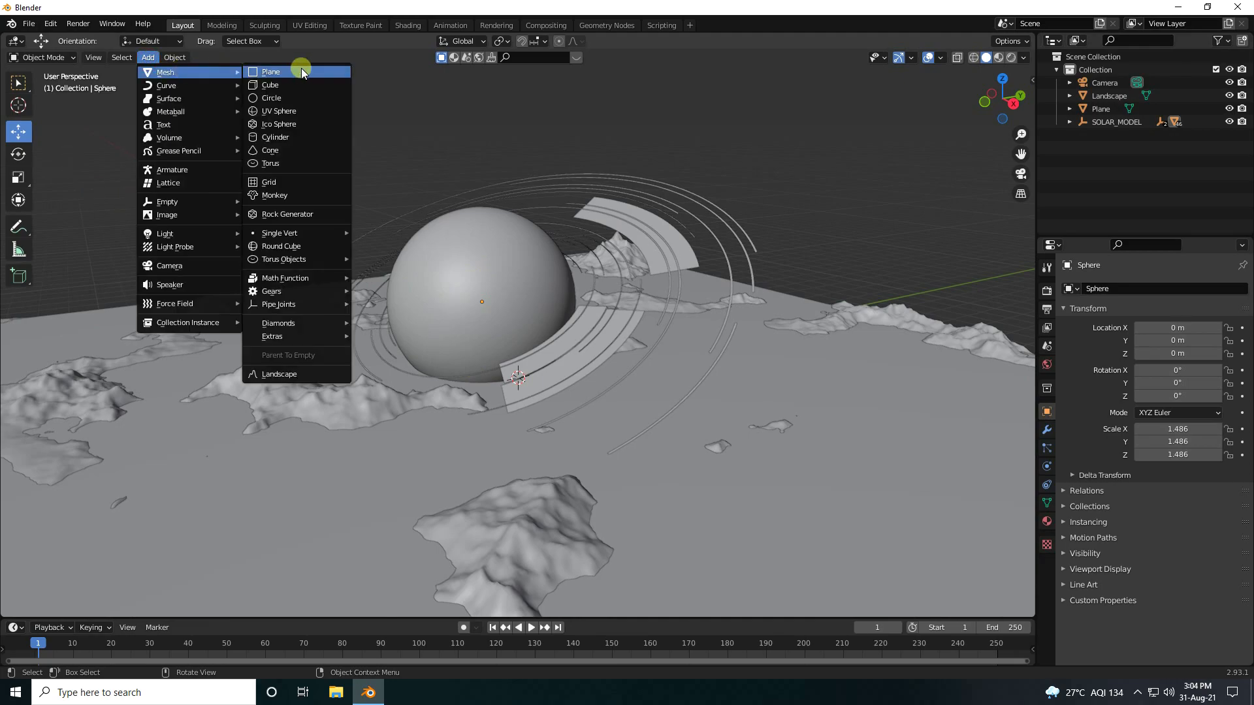
left_click(281, 111)
scroll(532, 358, "up", 5)
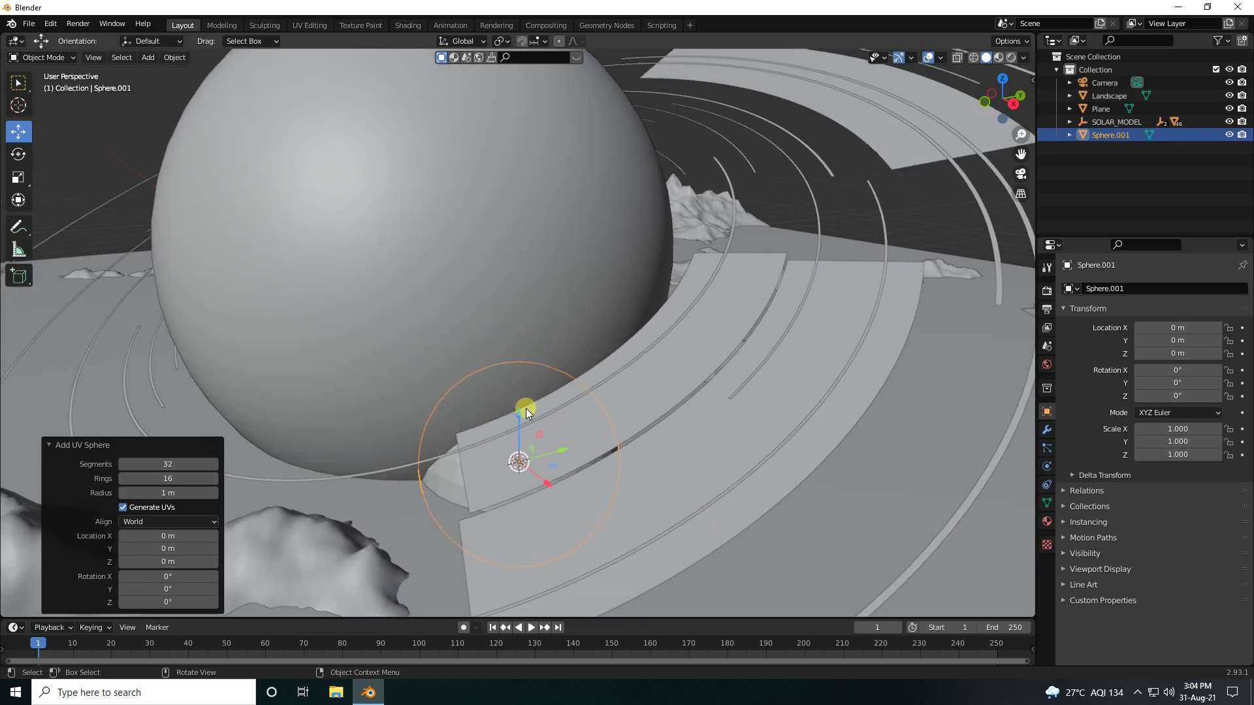
Set the new sphere to 50 segments, 30 rings and a radius of 0.05 m.
left_click(167, 464)
type("50")
key("Tab")
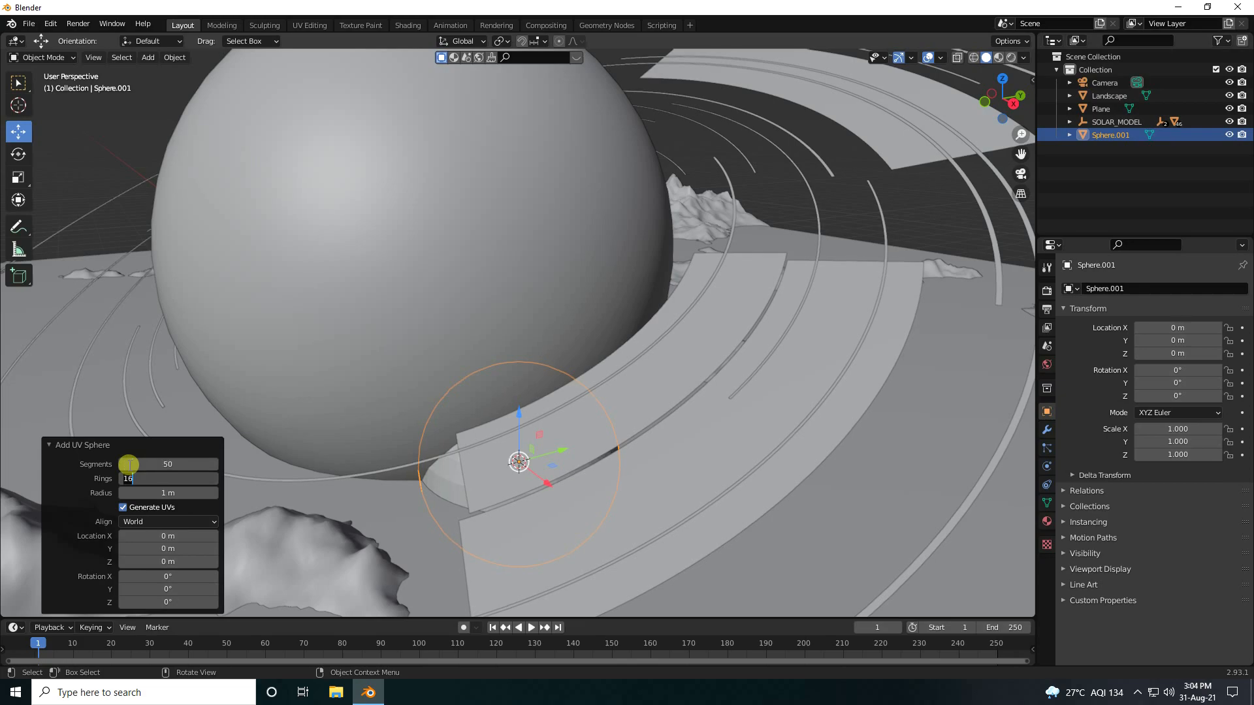
key("Return")
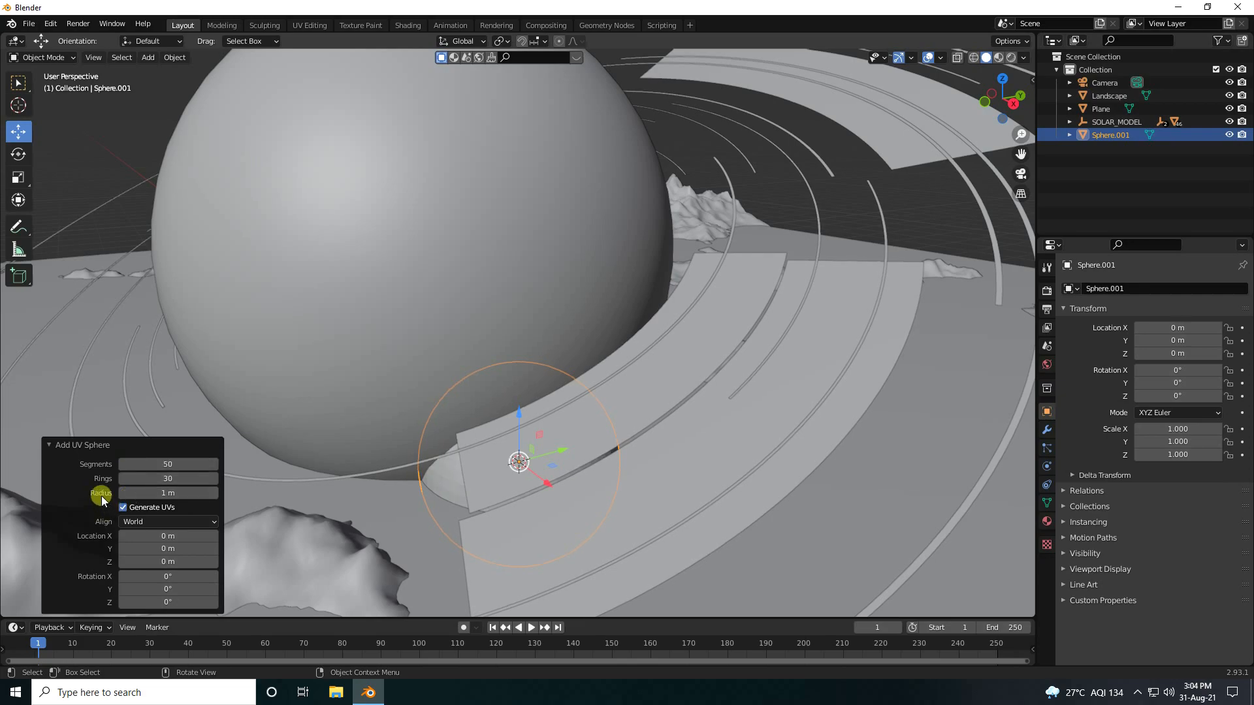
left_click(167, 494)
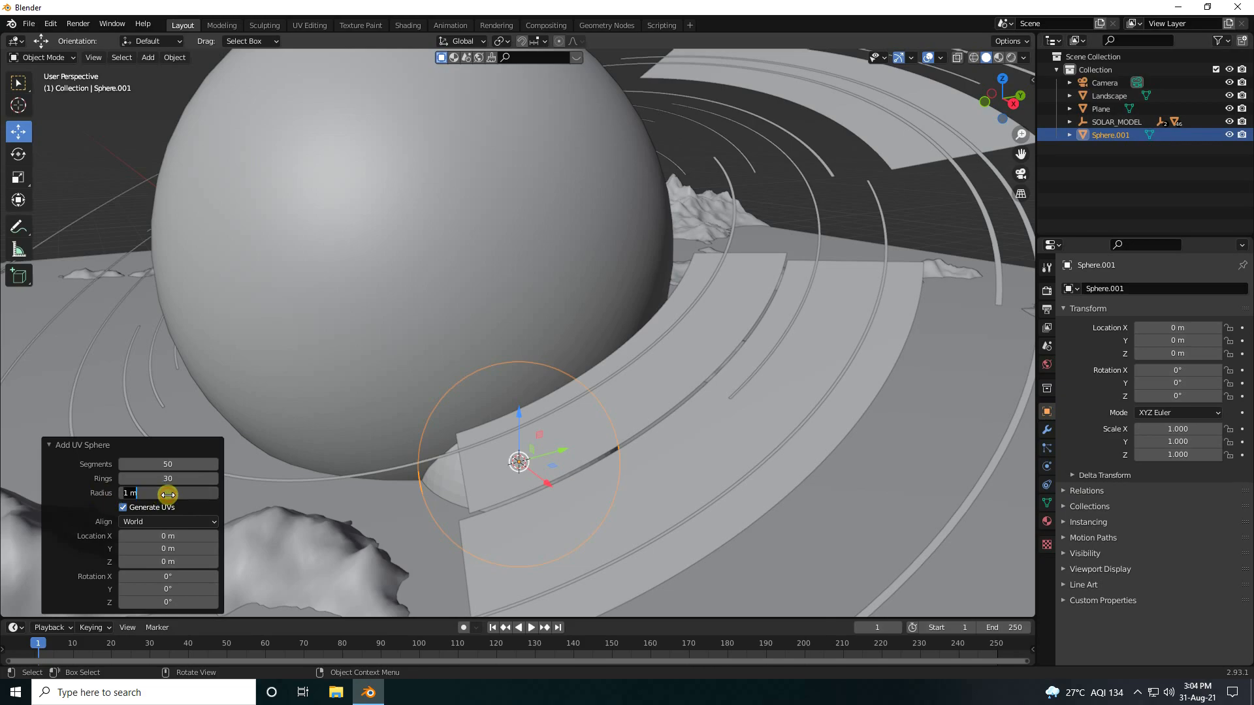
type("0.05")
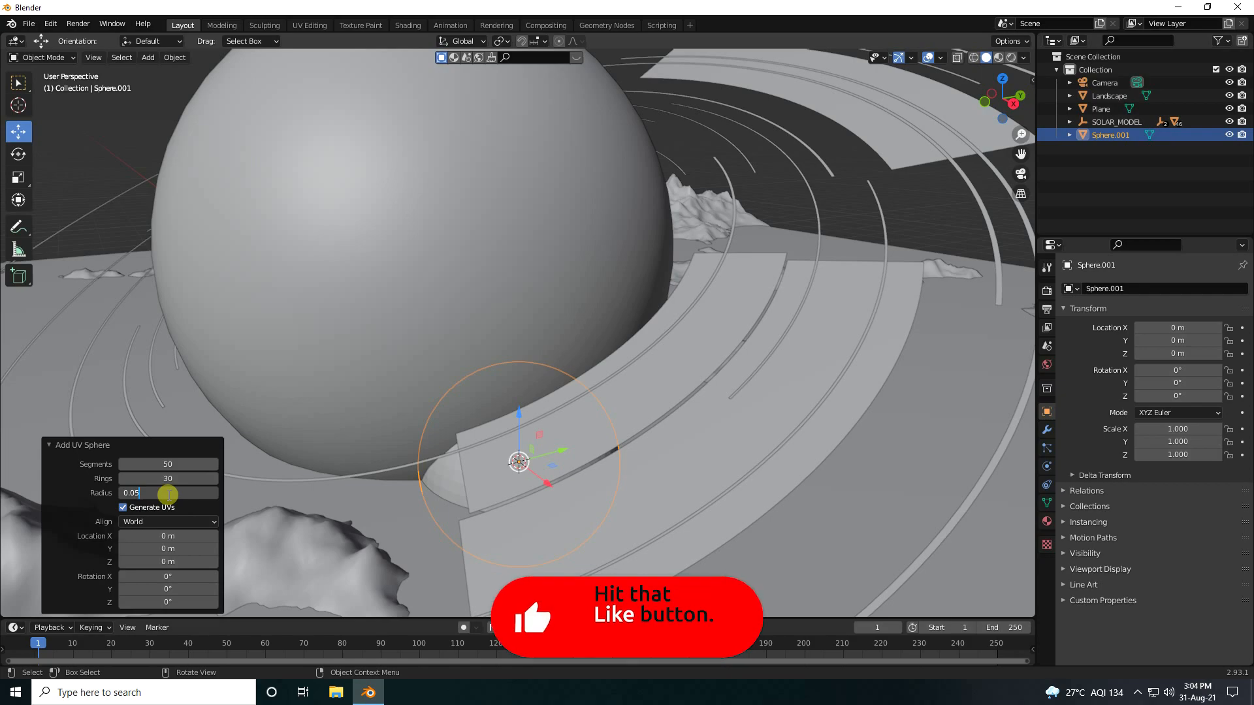
key("Return")
Raise the small sphere to about 1.97 m on Z and shift it to about 3.78 m on X.
left_click_drag(519, 413, 508, 211)
left_click(540, 281)
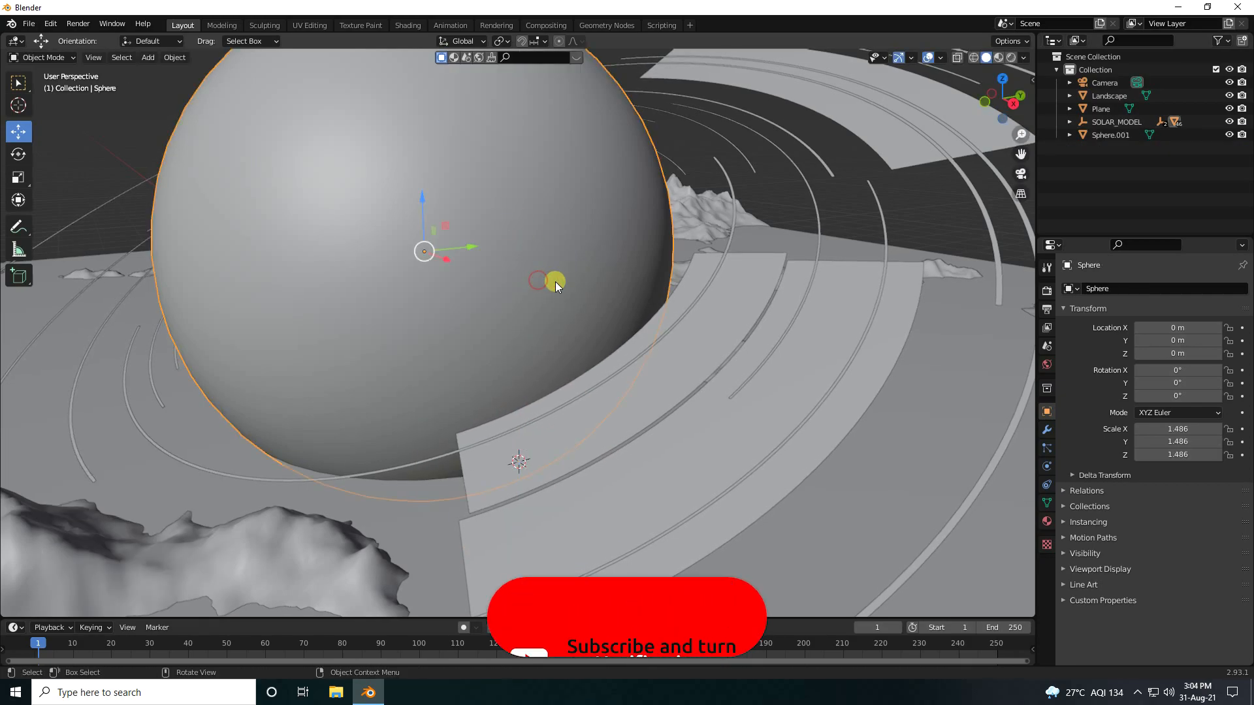
key("ctrl+z")
left_click_drag(548, 277, 849, 424)
middle_click_drag(914, 450, 698, 440)
scroll(617, 388, "up", 2)
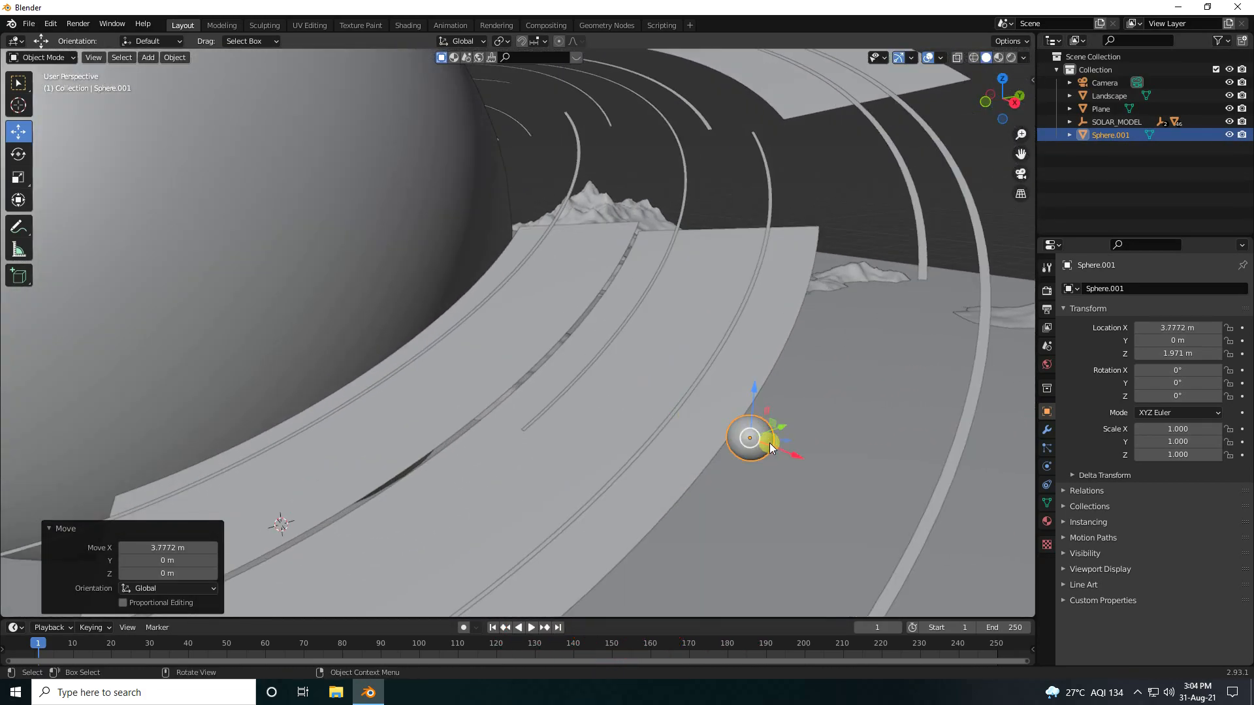
Scale the small sphere down to about 0.253 and deselect it.
key("s")
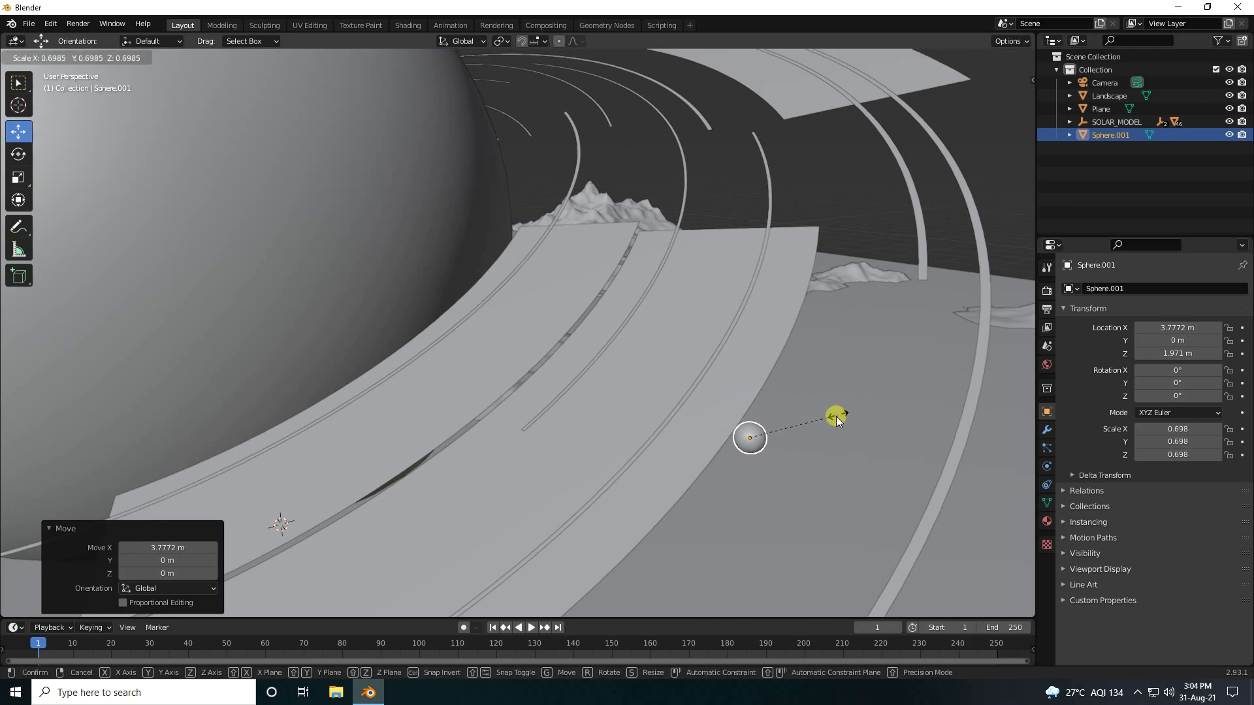
left_click(784, 434)
left_click(860, 221)
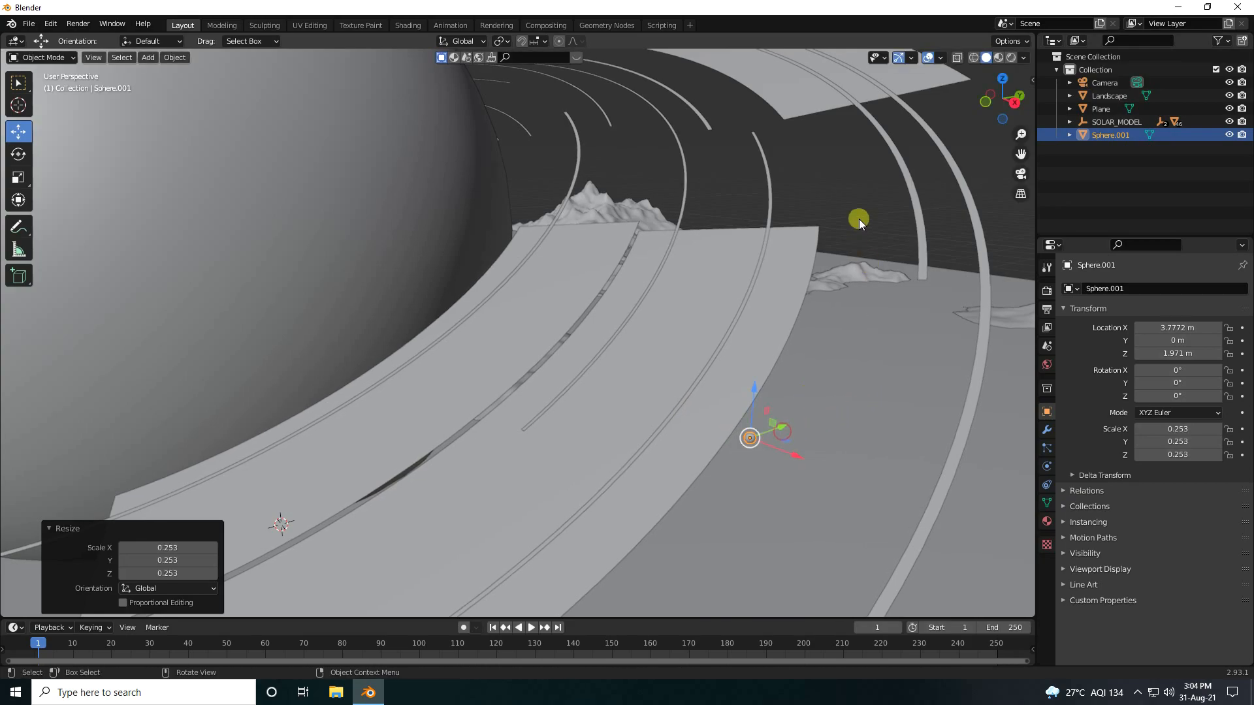
Move the small sphere outward along X to about 6.55 m, near the outer rings.
scroll(738, 371, "down", 3)
scroll(566, 370, "down", 3)
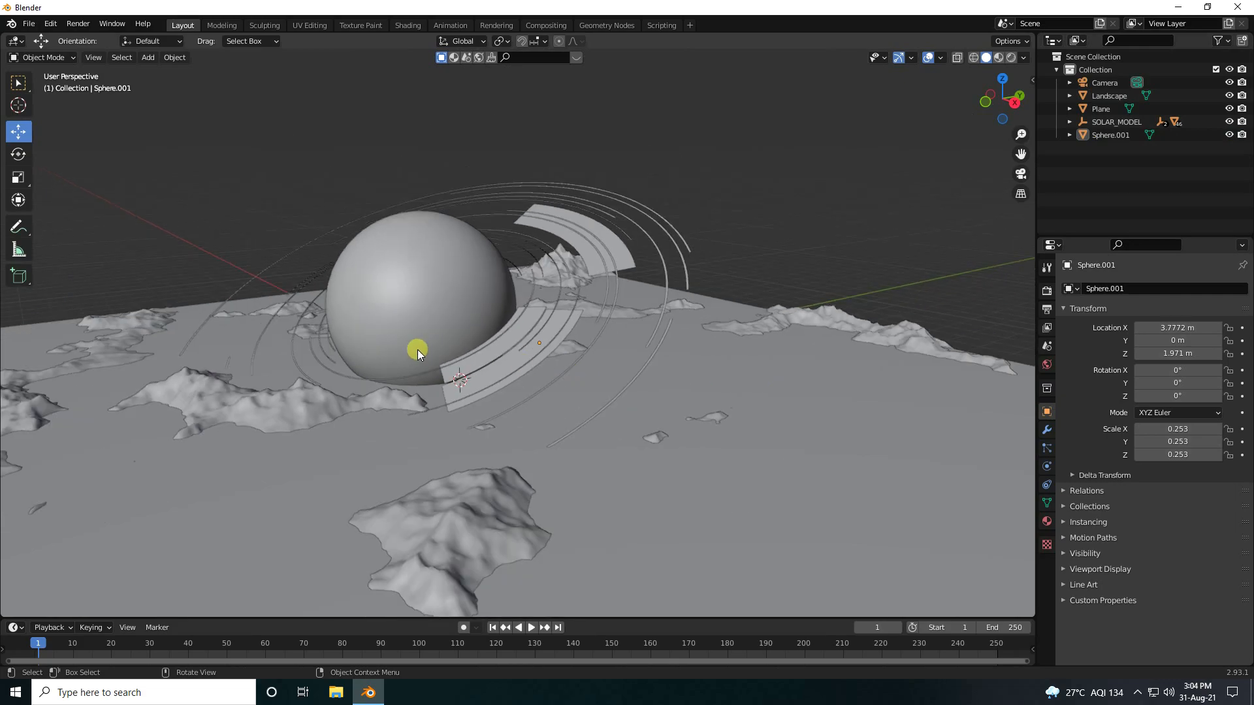
left_click_drag(581, 362, 660, 386)
scroll(754, 311, "up", 4)
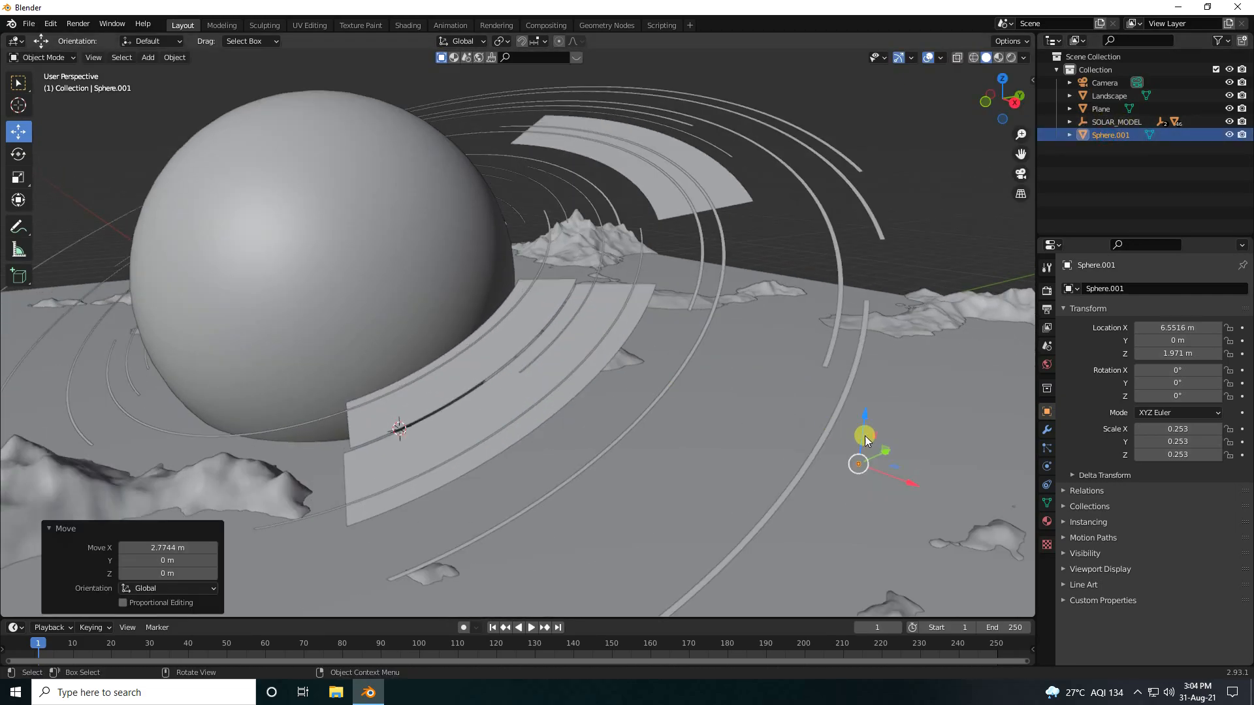
middle_click_drag(864, 432, 728, 398, "shift")
scroll(591, 407, "up", 2)
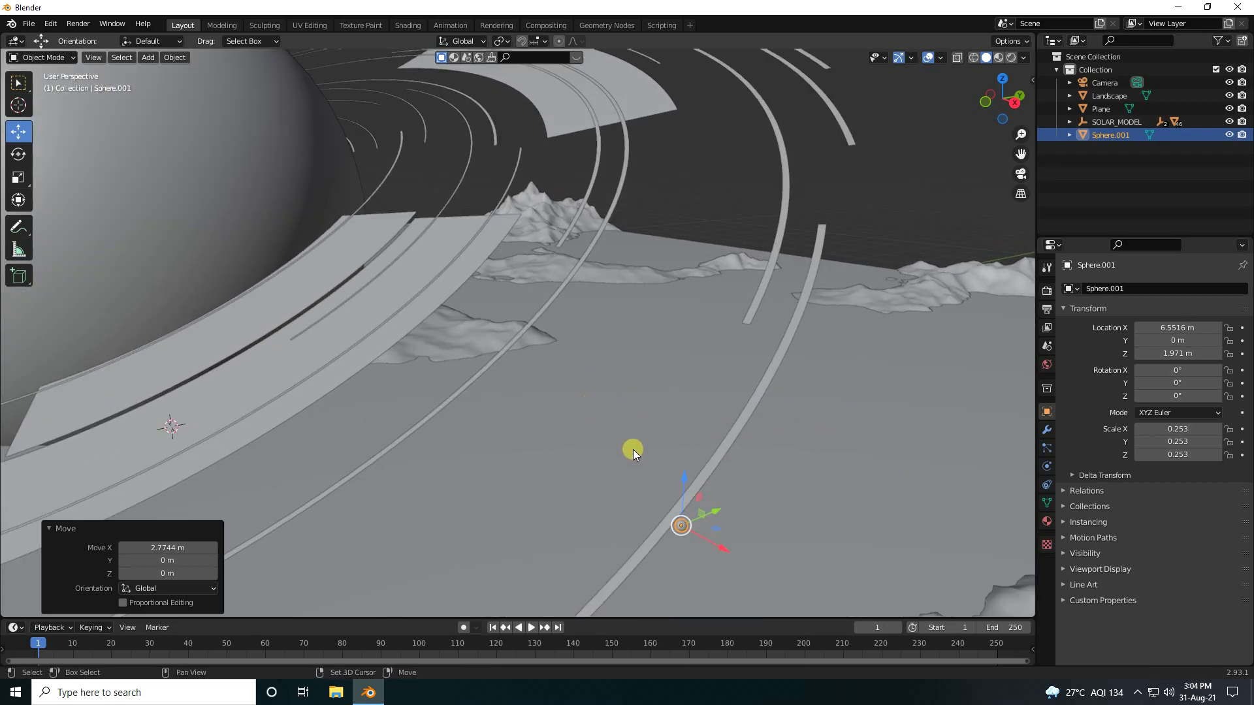
middle_click_drag(681, 491, 627, 449, "shift")
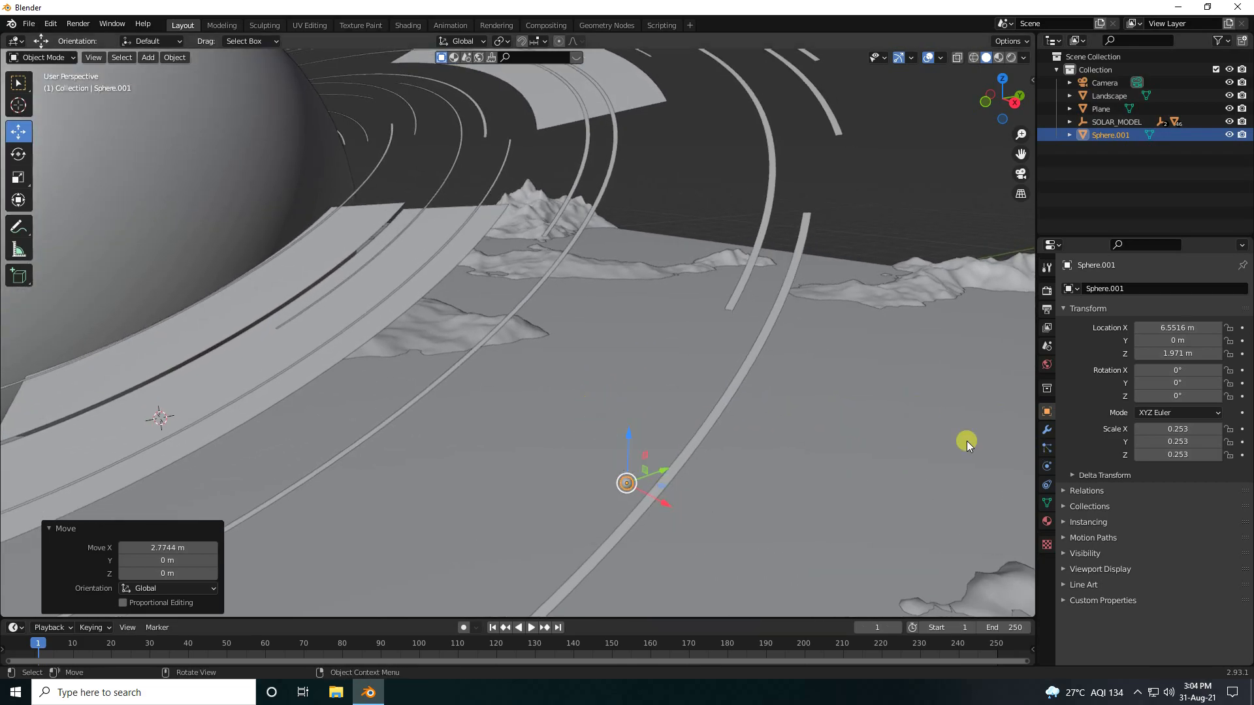
Add an Array modifier to the small sphere with a fixed count of 20.
left_click(1102, 135)
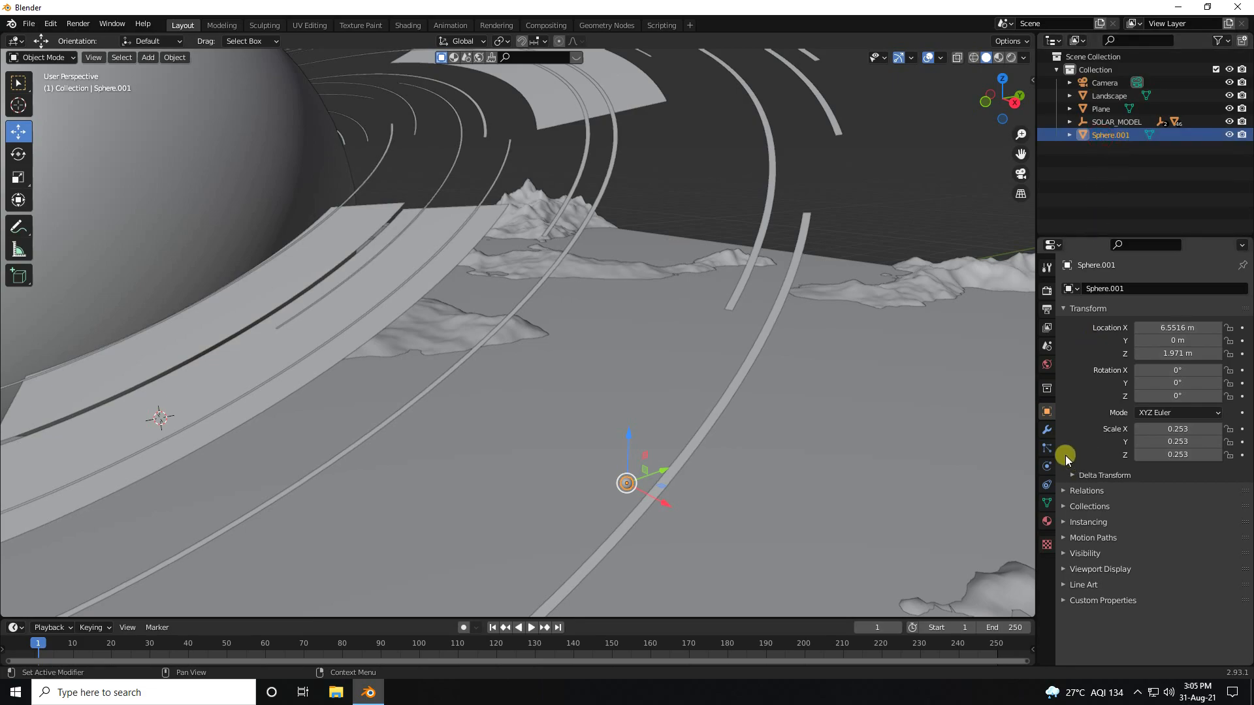
left_click(1047, 429)
left_click(1088, 290)
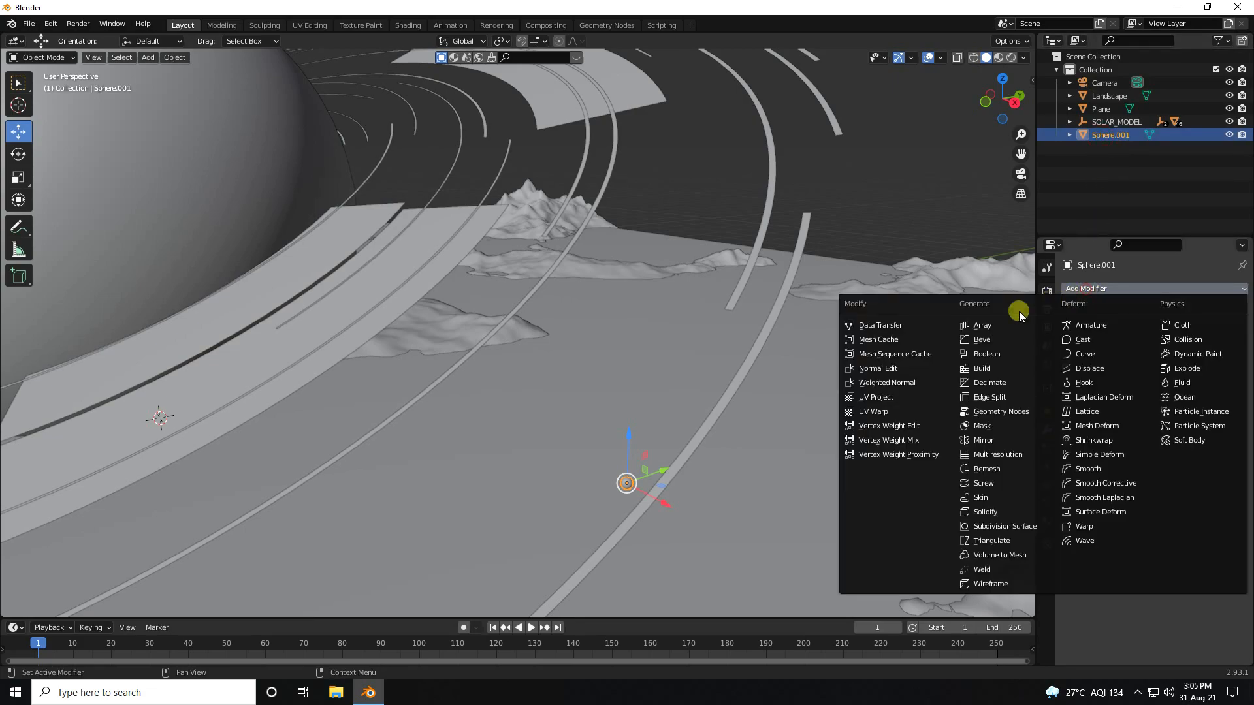
left_click(985, 324)
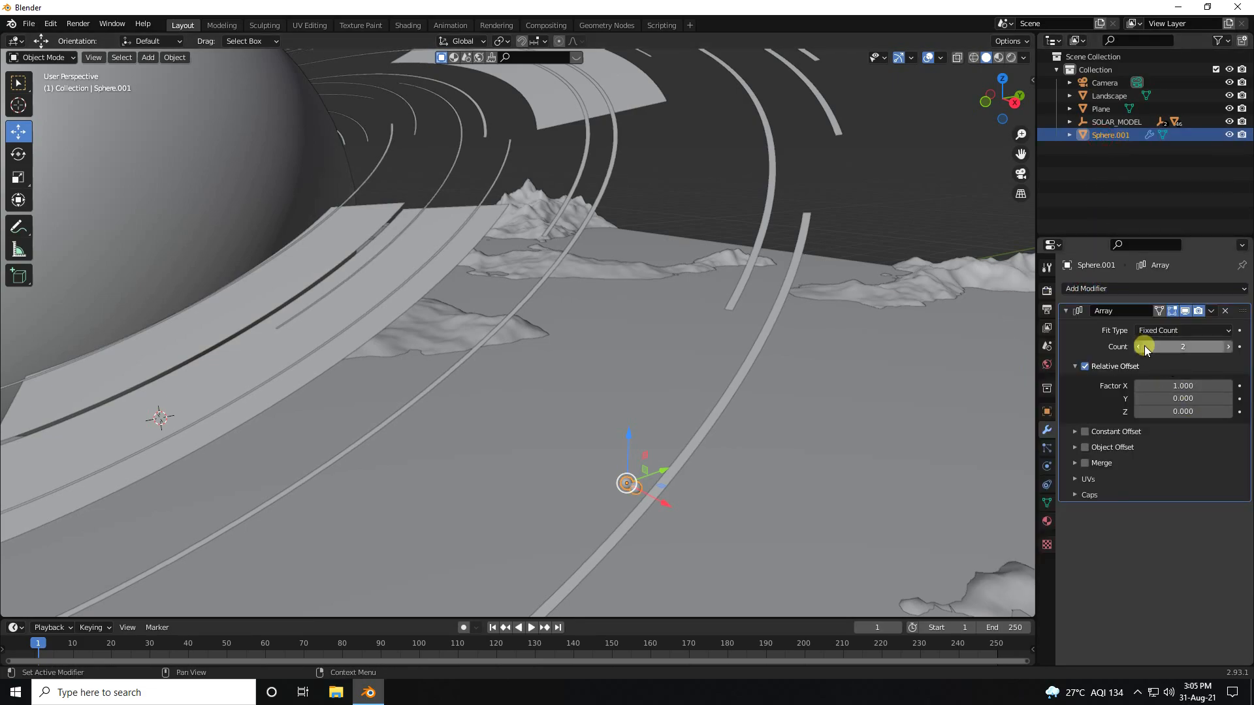
scroll(593, 434, "down", 2)
scroll(738, 467, "up", 1)
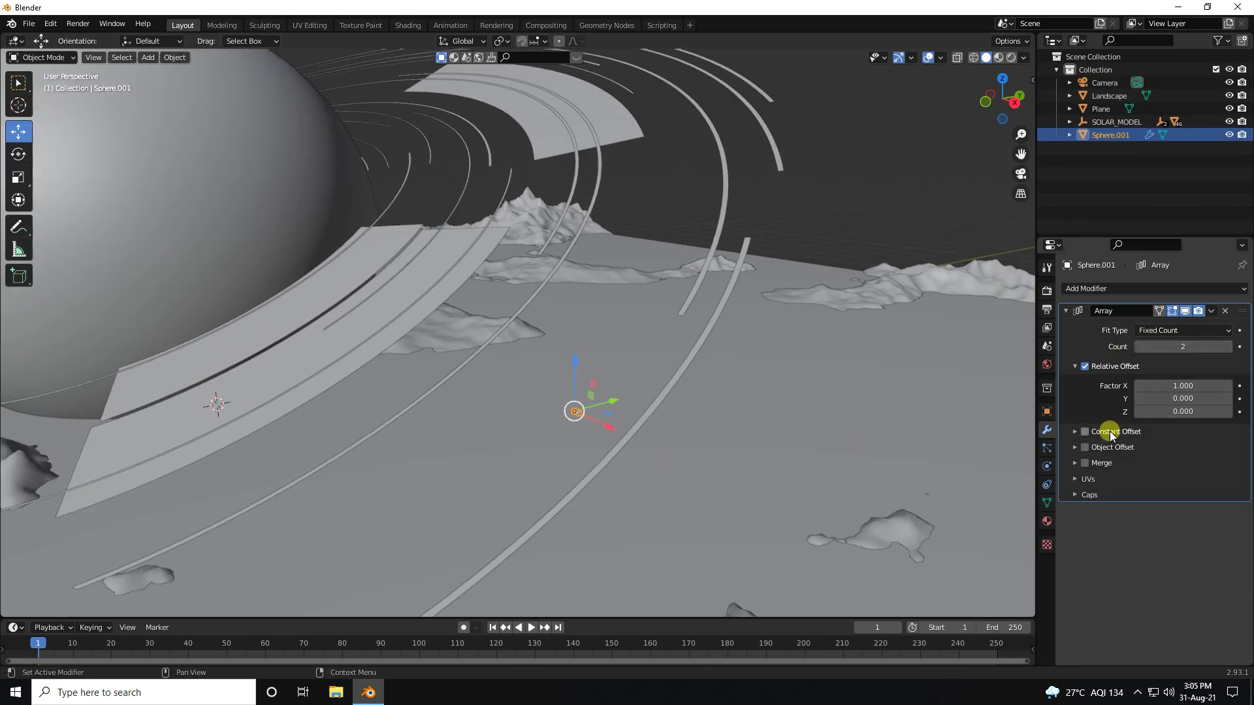
left_click(1194, 347)
type("0")
key("Return")
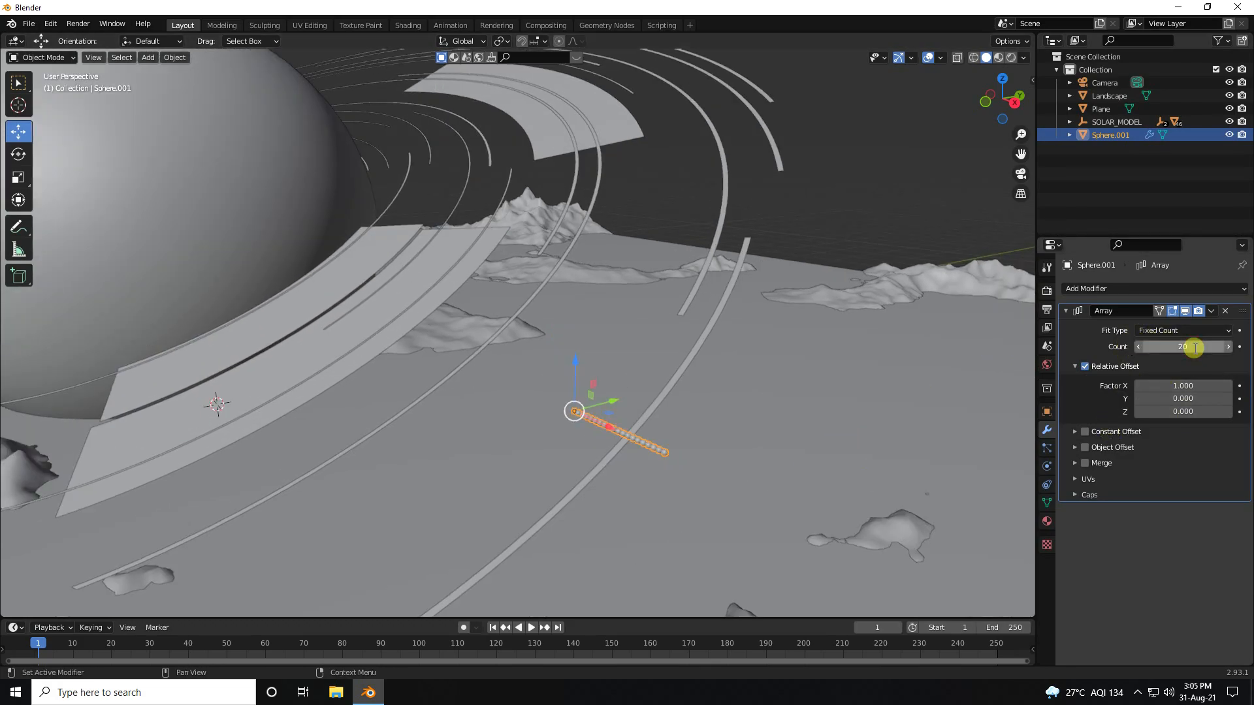
Space out the row of spheres by setting the array's relative X factor to 1.6.
scroll(782, 462, "up", 1)
scroll(781, 463, "up", 1)
middle_click_drag(781, 463, 695, 508, "shift")
scroll(695, 509, "down", 3)
scroll(393, 465, "up", 2)
middle_click_drag(386, 492, 456, 445, "shift")
scroll(602, 460, "up", 2)
middle_click_drag(628, 484, 600, 471, "shift")
scroll(600, 472, "down", 6)
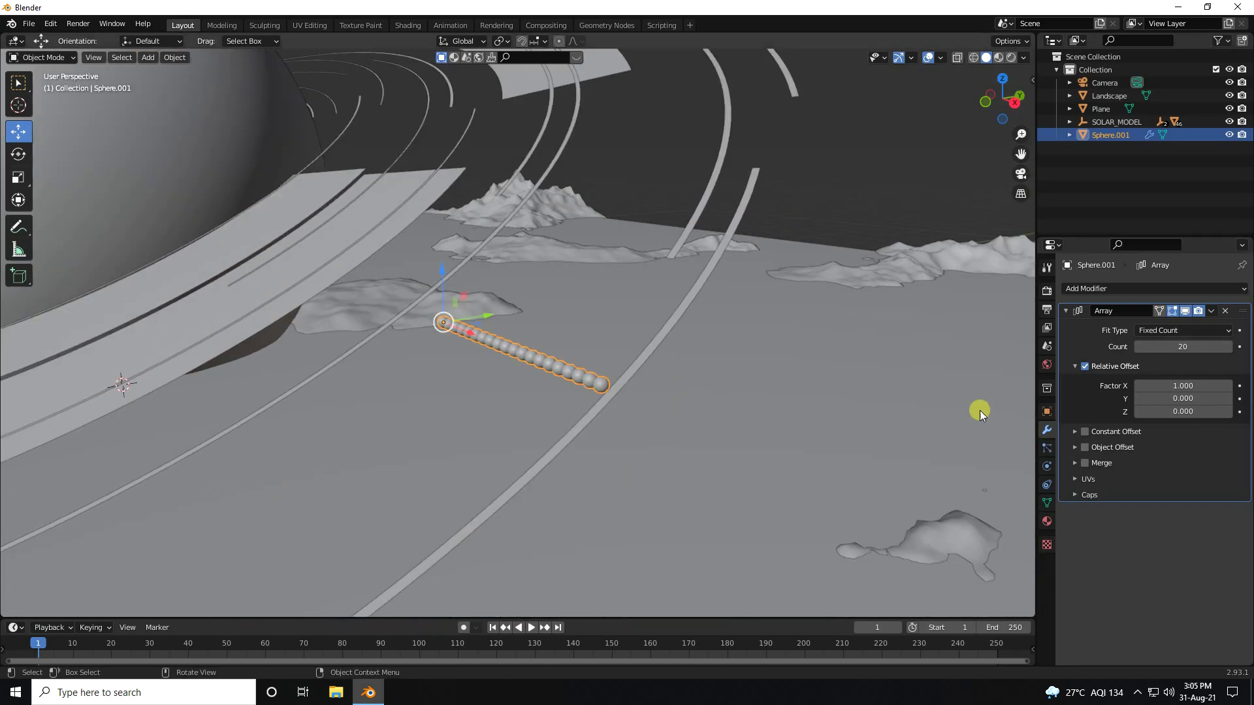
left_click(1228, 386)
left_click(1228, 386)
left_click(1228, 386)
left_click(1228, 386)
left_click(1228, 386)
left_click(1228, 386)
Apply smooth shading to the row of small spheres.
right_click(672, 406)
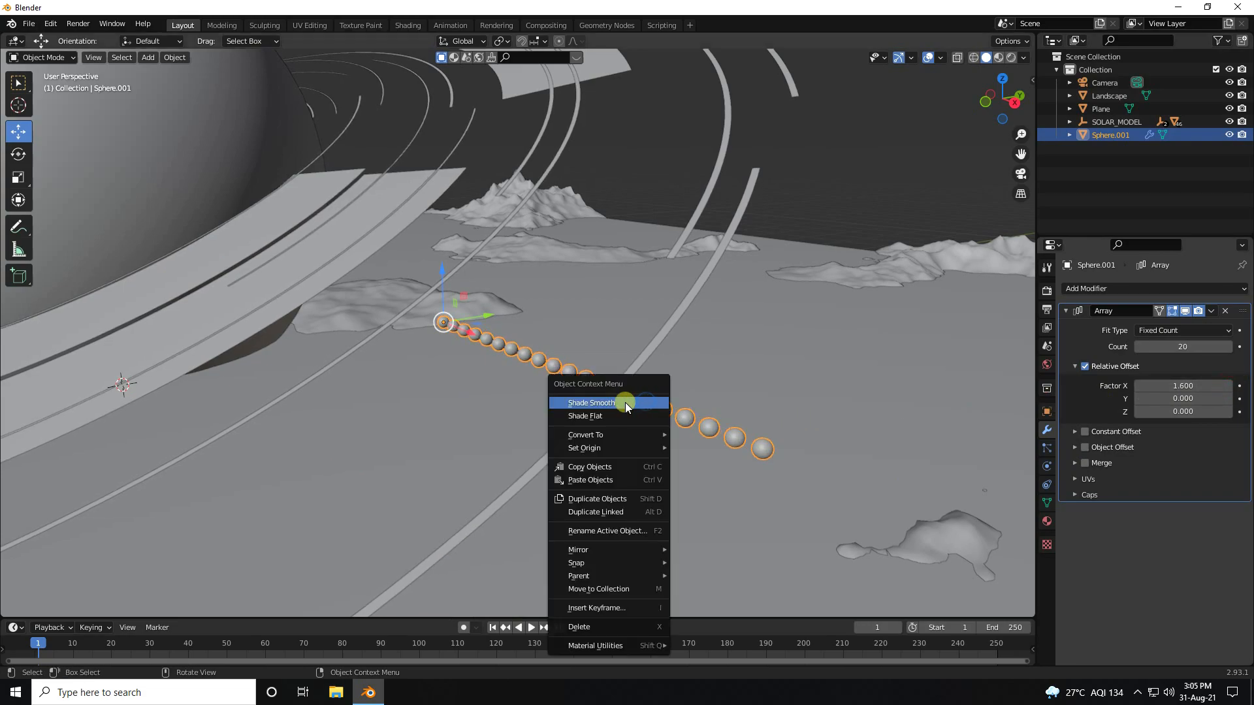
left_click(626, 403)
scroll(633, 405, "up", 5)
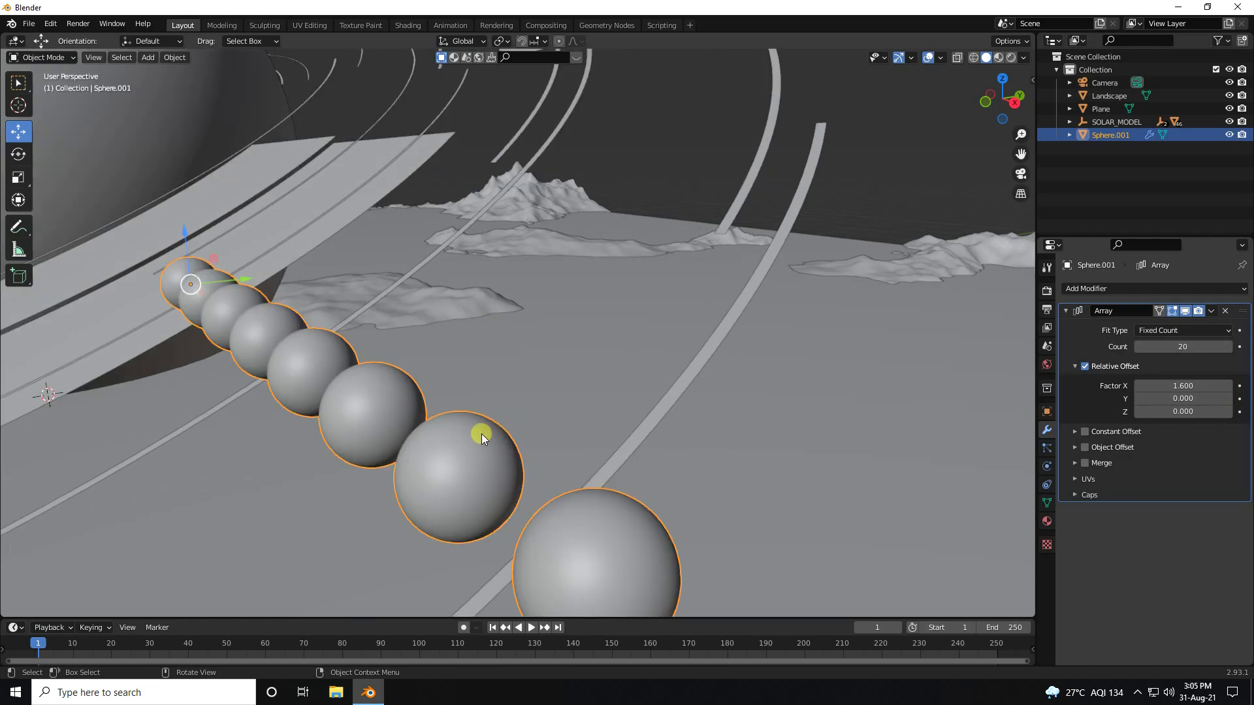
right_click(480, 449)
left_click(456, 425)
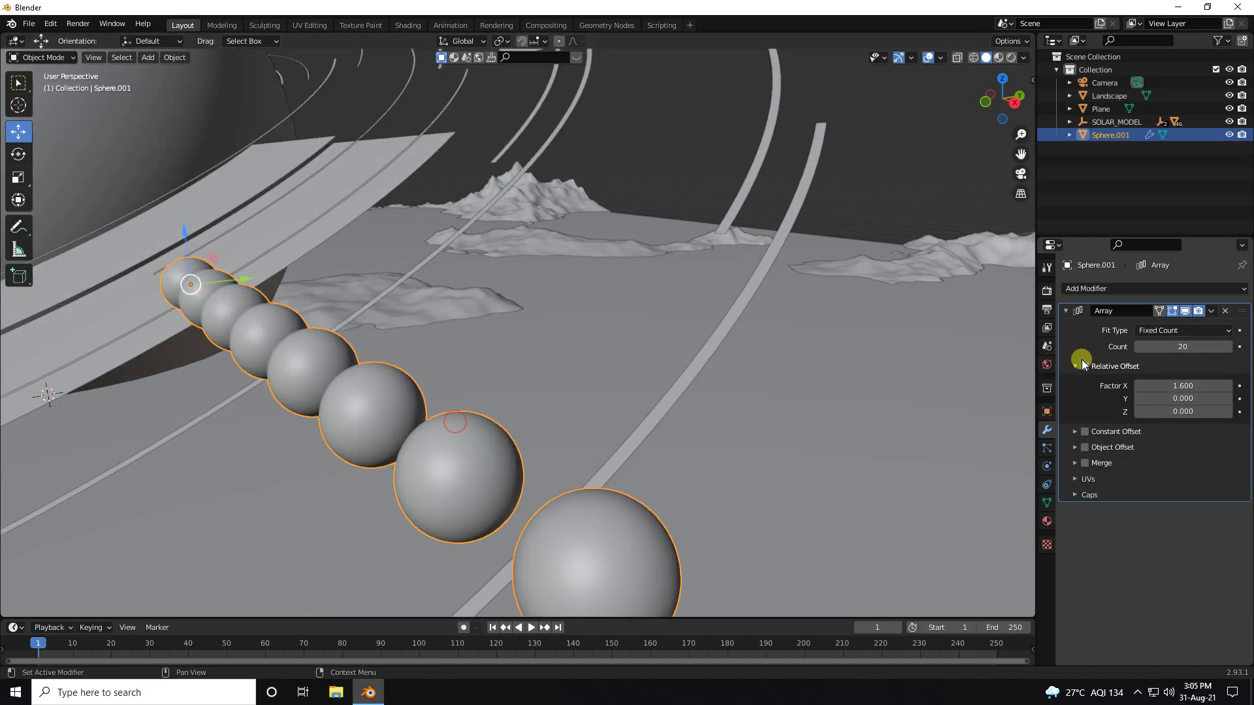
Add a second Array modifier to the spheres and set its relative X factor to 0.
left_click(1098, 290)
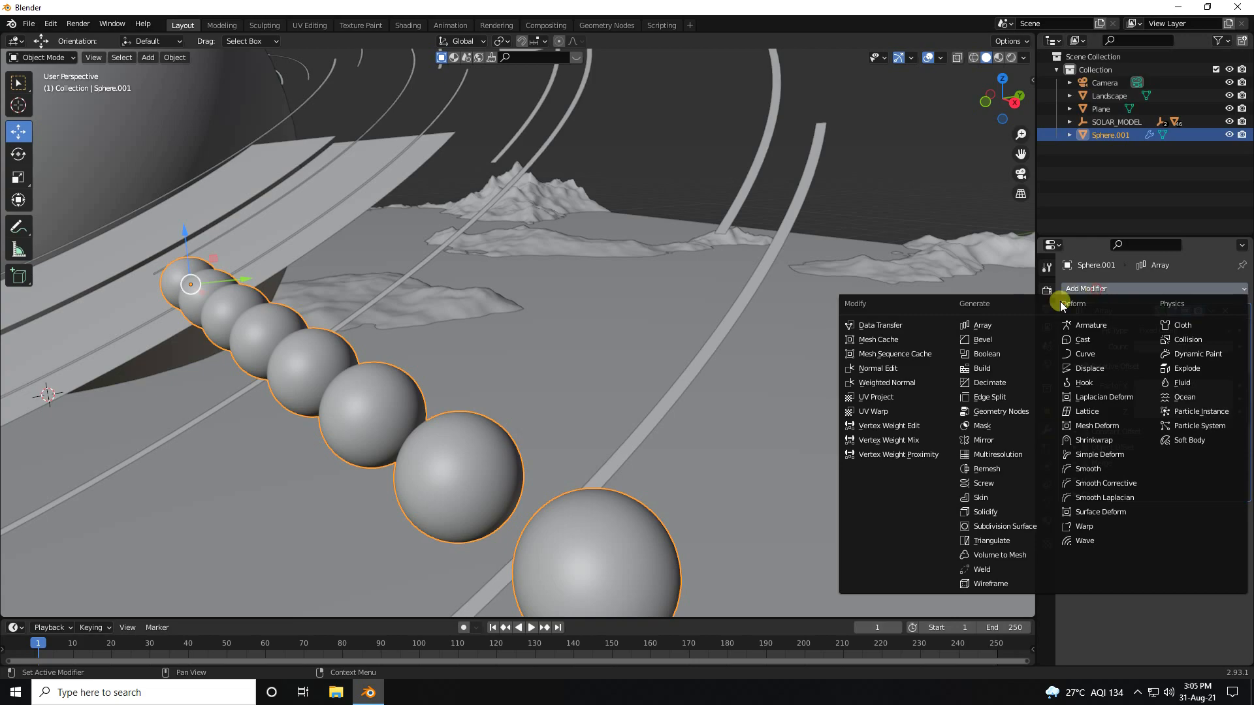
left_click(997, 326)
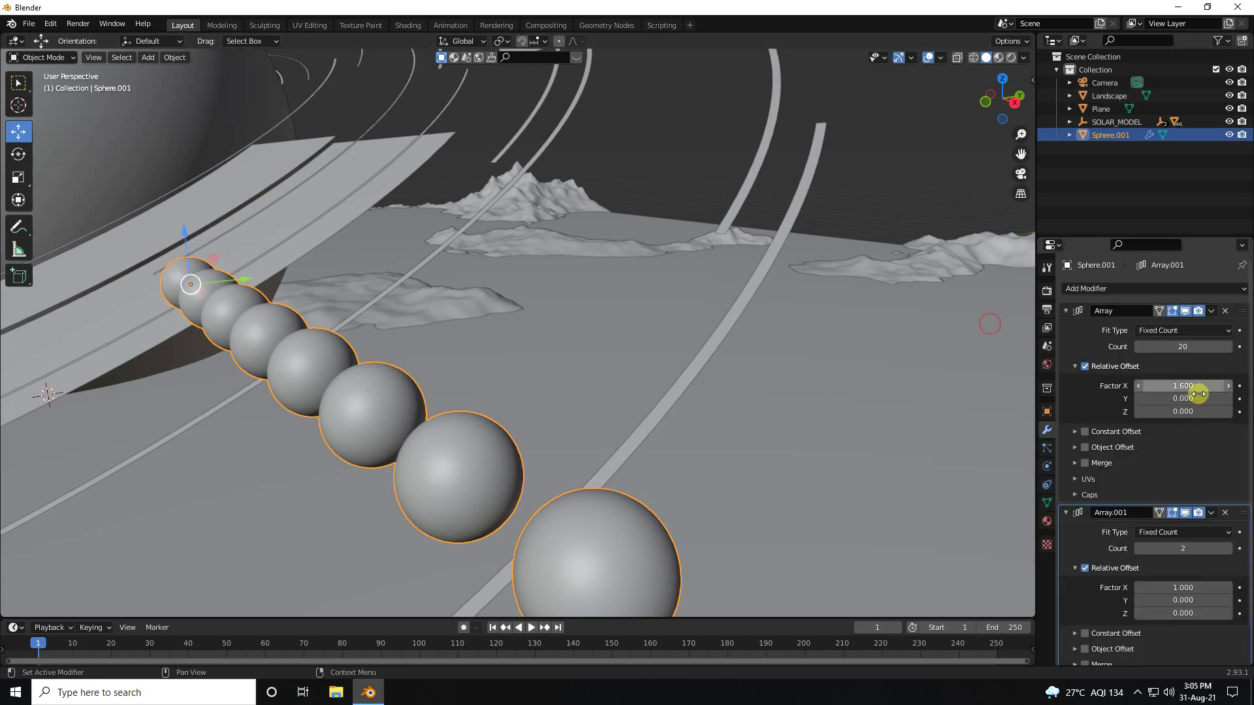
scroll(1095, 549, "down", 2)
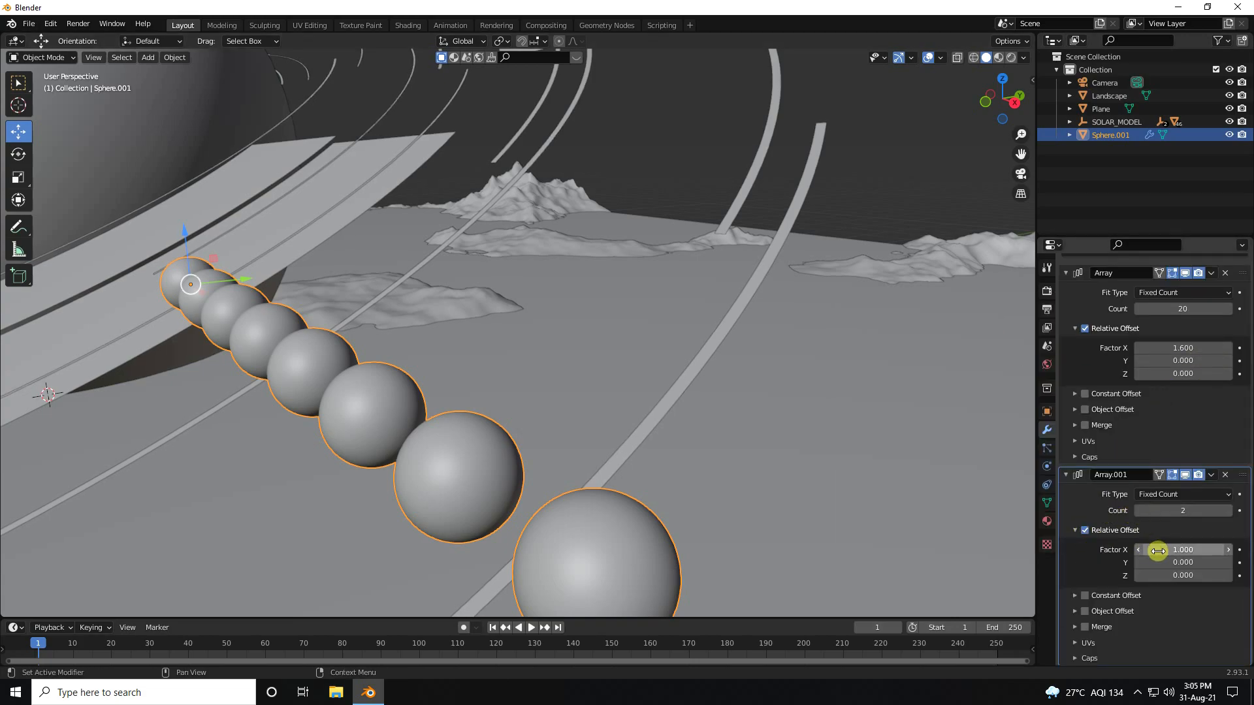
left_click(1229, 551)
left_click(1230, 551)
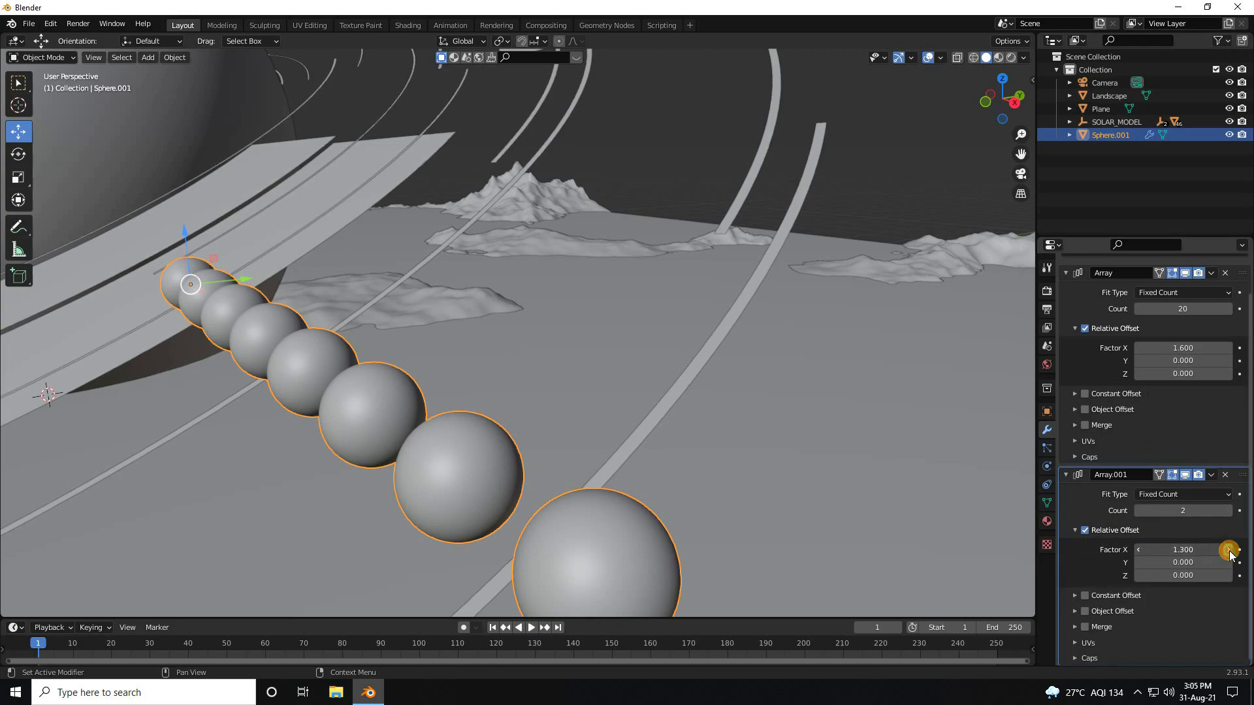
left_click(1208, 550)
type("1.5")
key("Return")
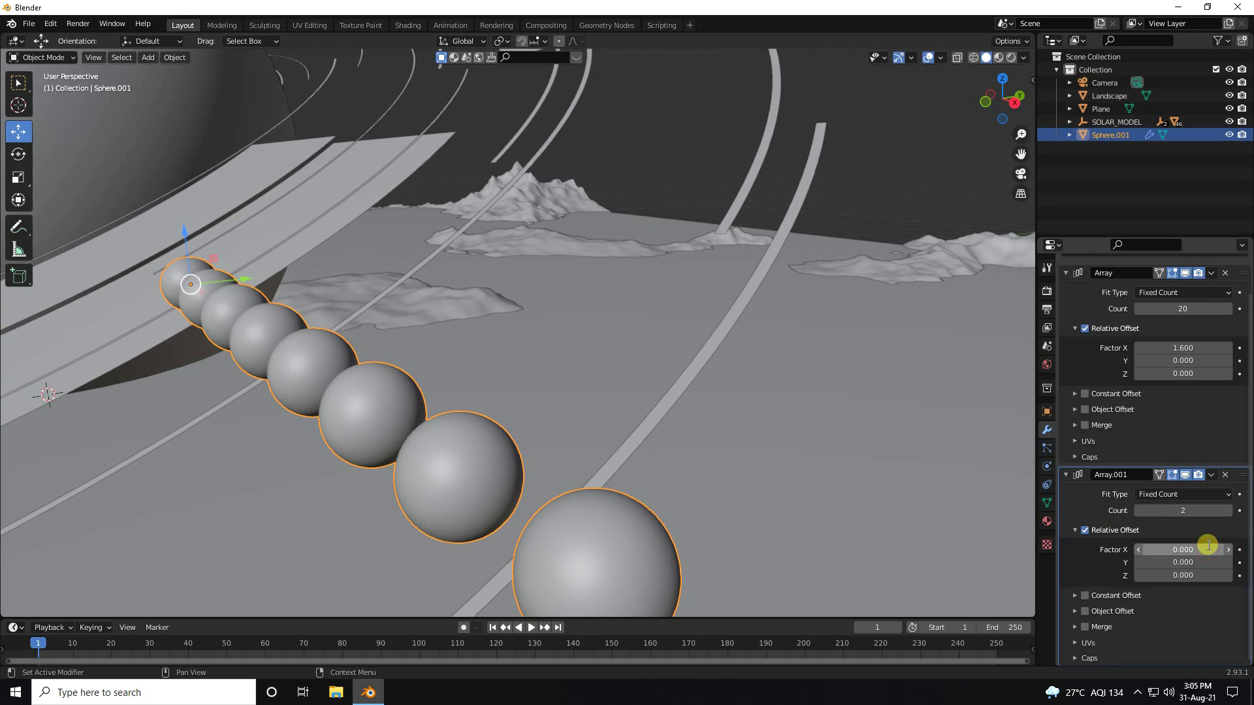
Set the second array's relative Y factor to 1.3.
left_click(1228, 562)
left_click(1228, 562)
left_click(1228, 562)
left_click(1228, 562)
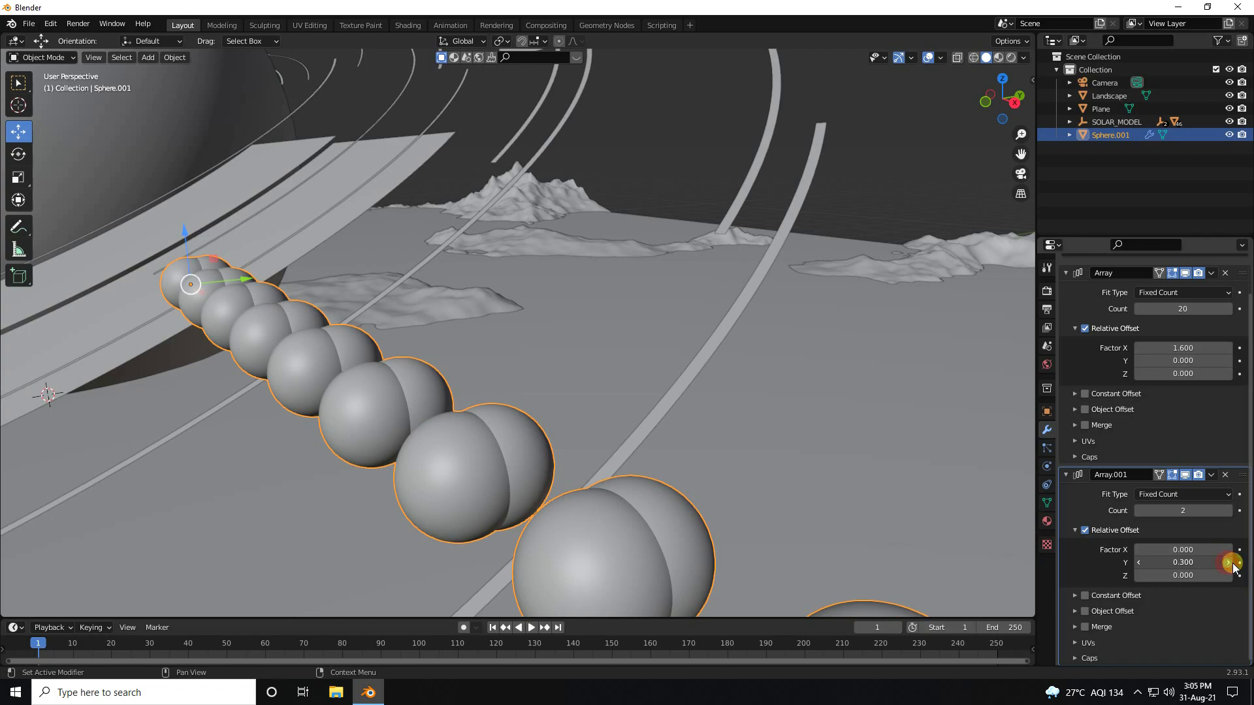
left_click(1228, 562)
left_click(1227, 563)
left_click(1227, 562)
left_click(1230, 562)
left_click(1229, 563)
left_click(1229, 563)
left_click(1230, 562)
left_click(1229, 562)
left_click(1230, 562)
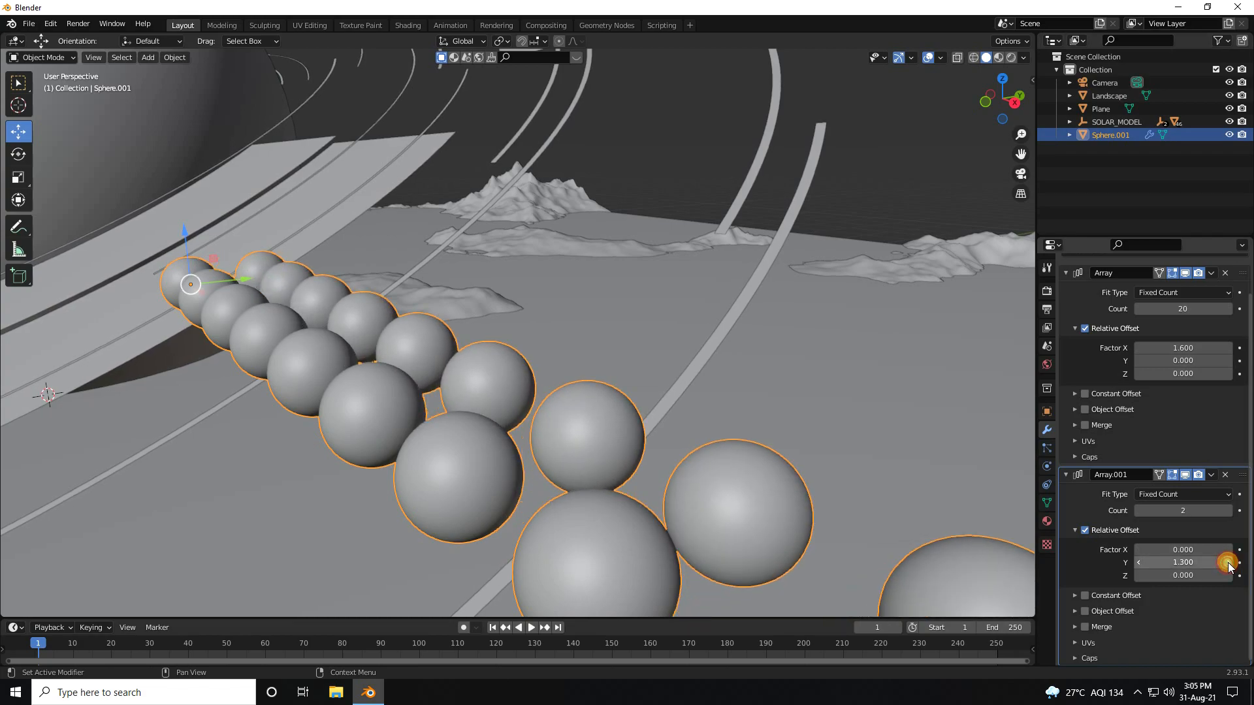
Set the second array's count to 6 to form additional rows of spheres.
left_click(1230, 511)
left_click(1229, 511)
left_click(1229, 511)
left_click(1229, 511)
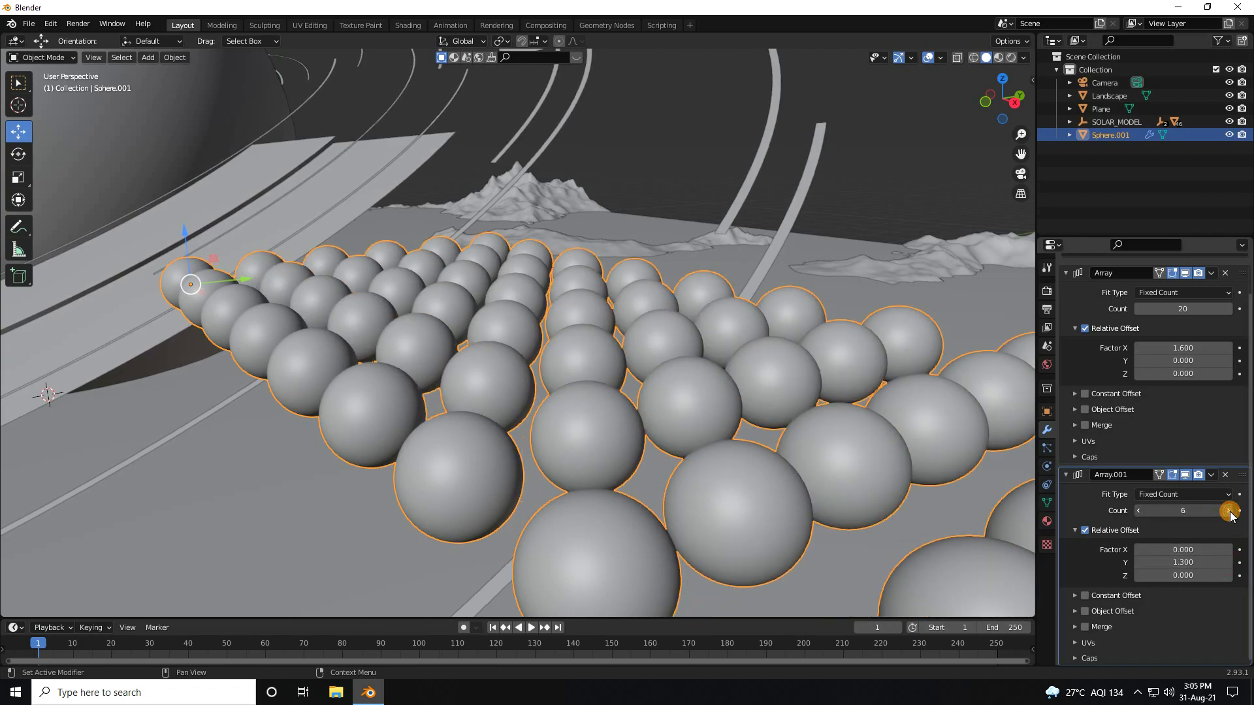
Set the second array's count to 20 to extend the sphere grid.
left_click(1230, 511)
left_click(1230, 511)
left_click(1229, 511)
left_click(1229, 511)
left_click(1230, 511)
left_click(1229, 511)
left_click(1229, 511)
left_click(1229, 511)
left_click(1229, 511)
left_click(1230, 511)
left_click(1230, 511)
scroll(613, 410, "down", 6)
scroll(636, 402, "down", 5)
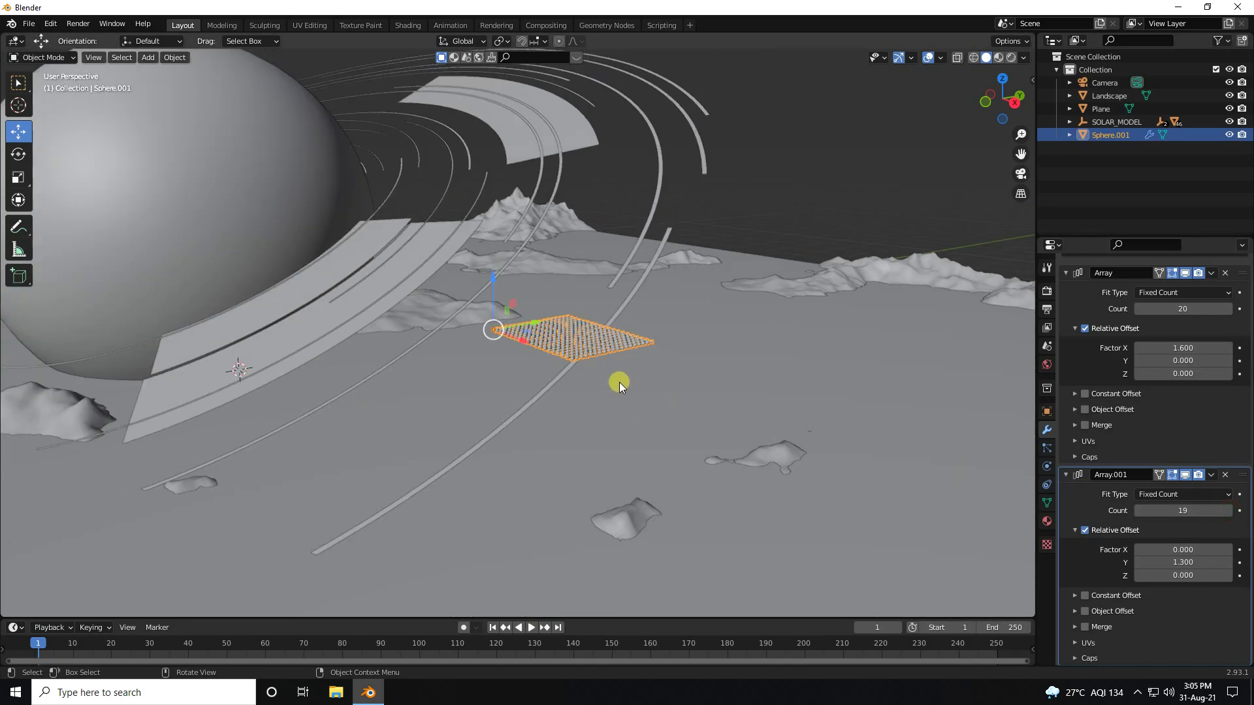
left_click(1230, 511)
scroll(633, 336, "up", 10)
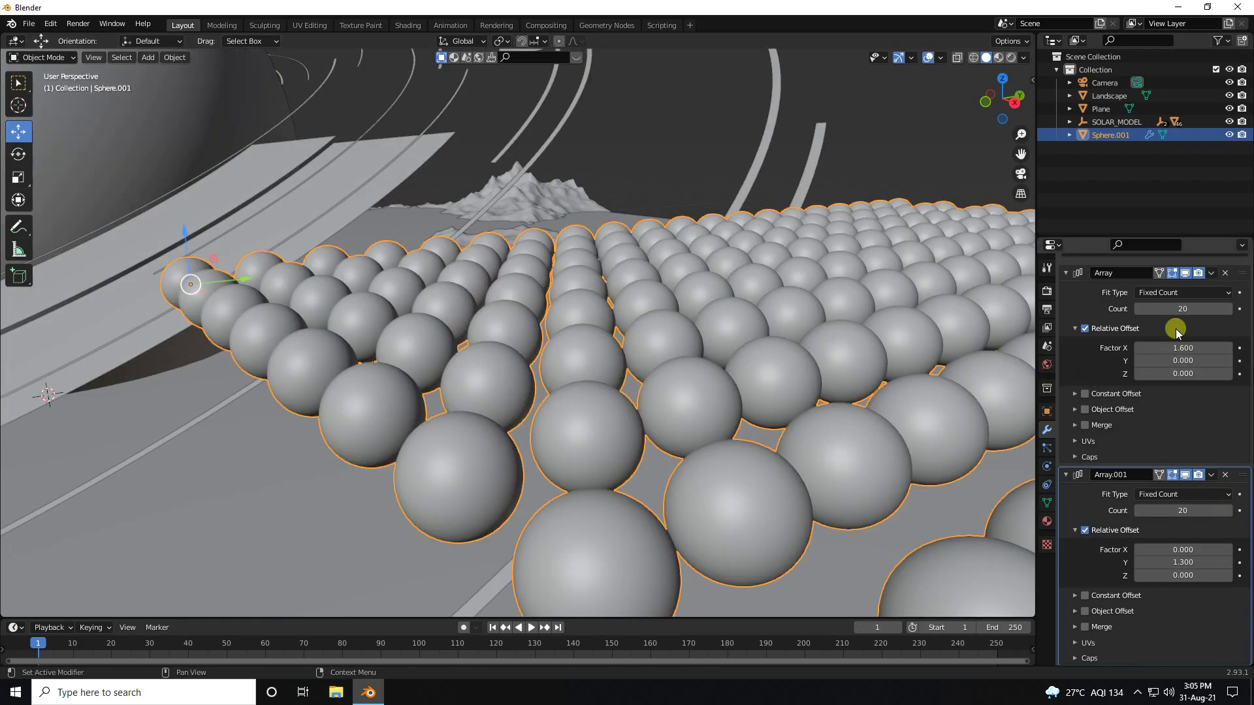
Apply both Array modifiers on the sphere grid.
scroll(1104, 351, "up", 2)
left_click(1067, 312)
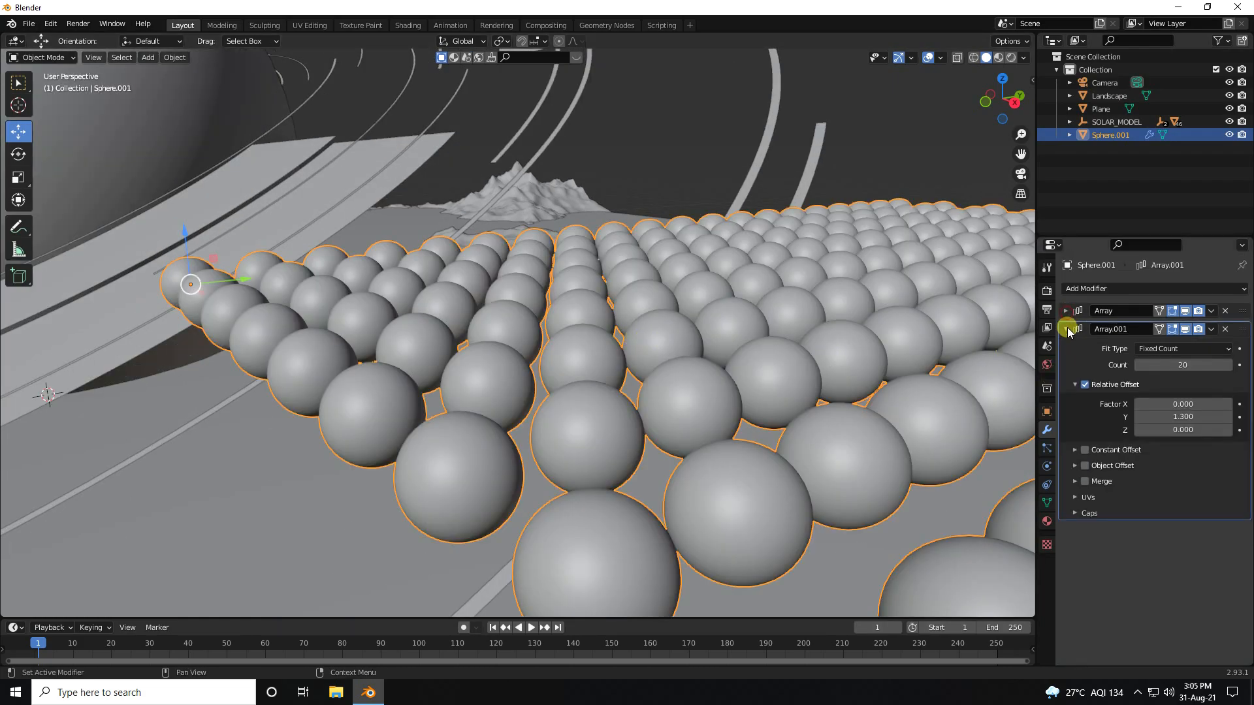
left_click(1067, 330)
left_click(1212, 311)
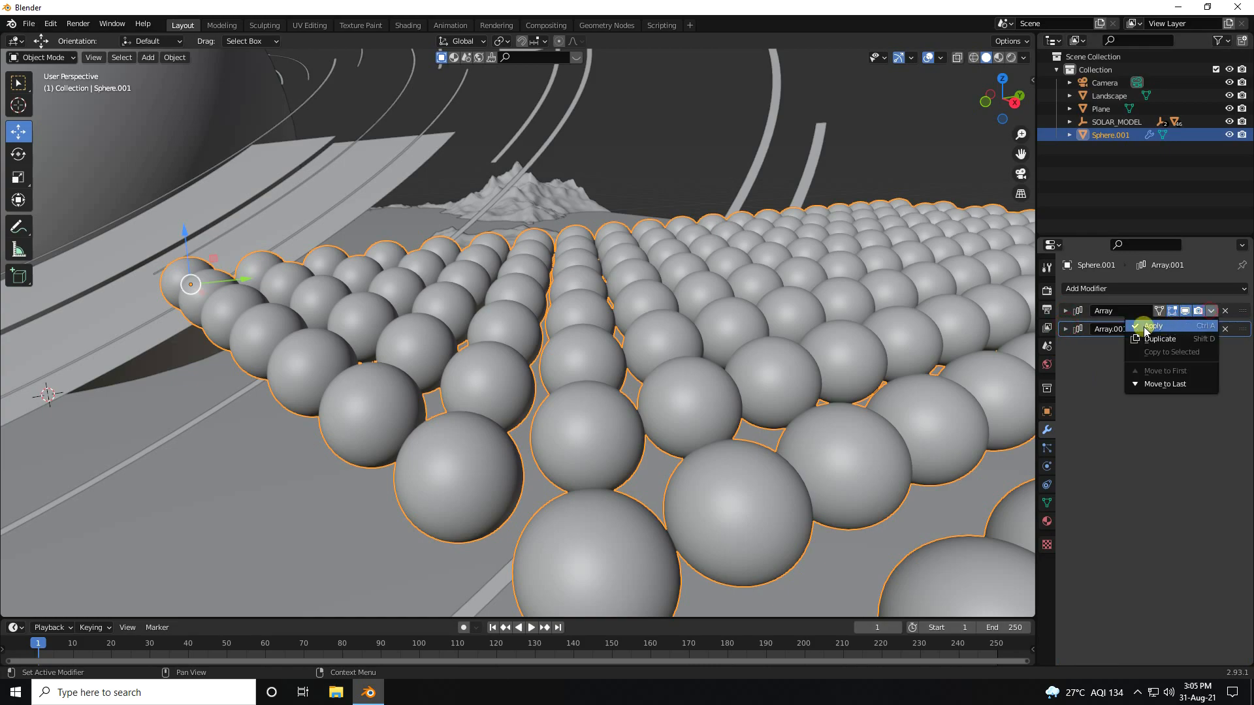
left_click(1158, 326)
left_click(1212, 311)
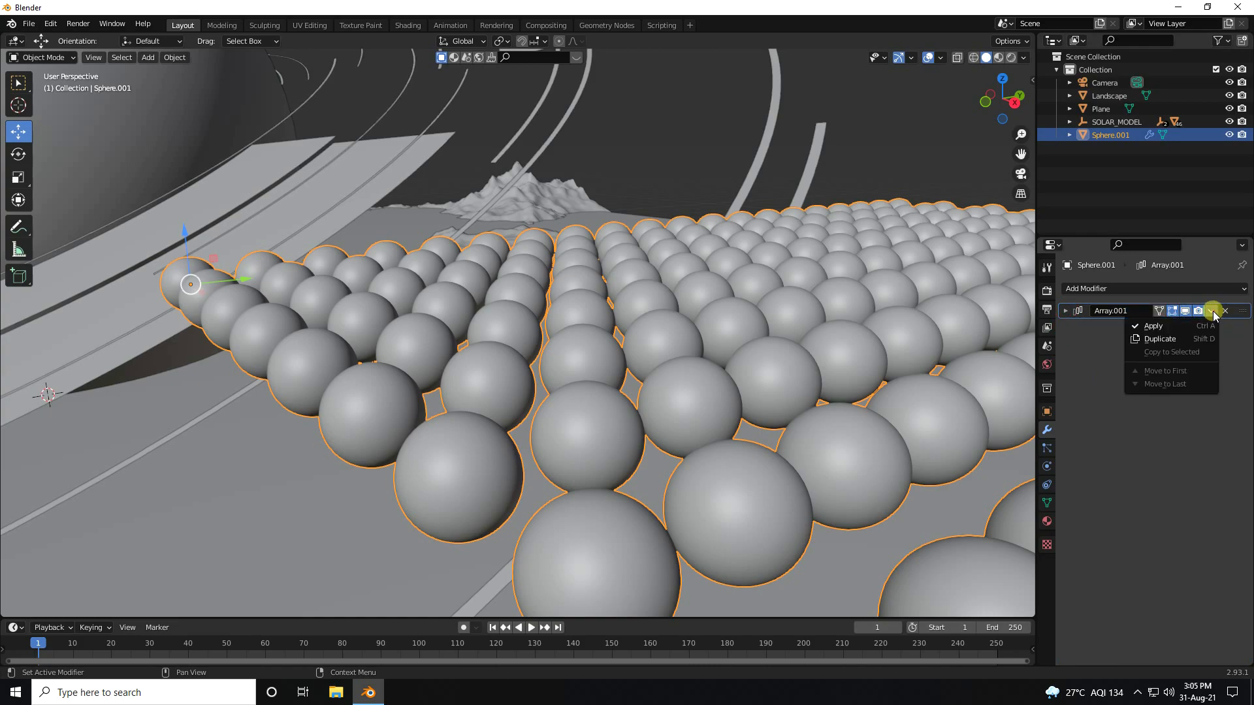
left_click(1156, 326)
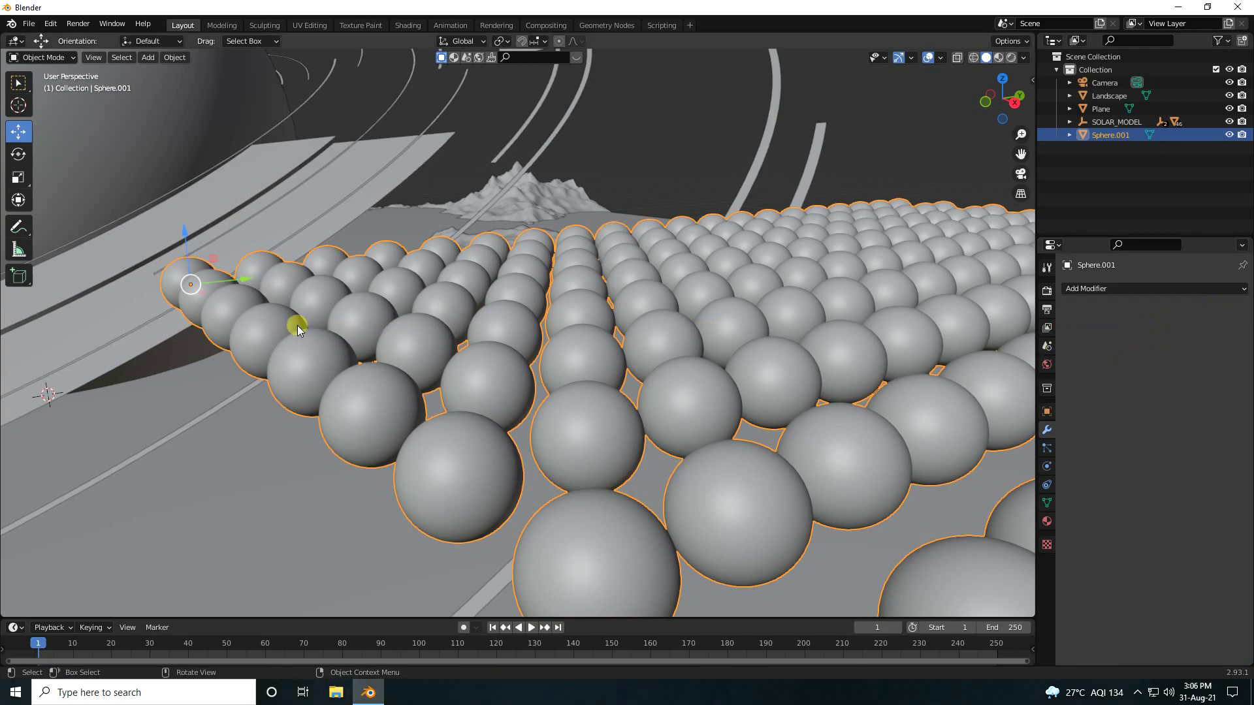
Separate the sphere grid's mesh by loose parts and enlarge the outliner to list the individual spheres.
left_click(45, 57)
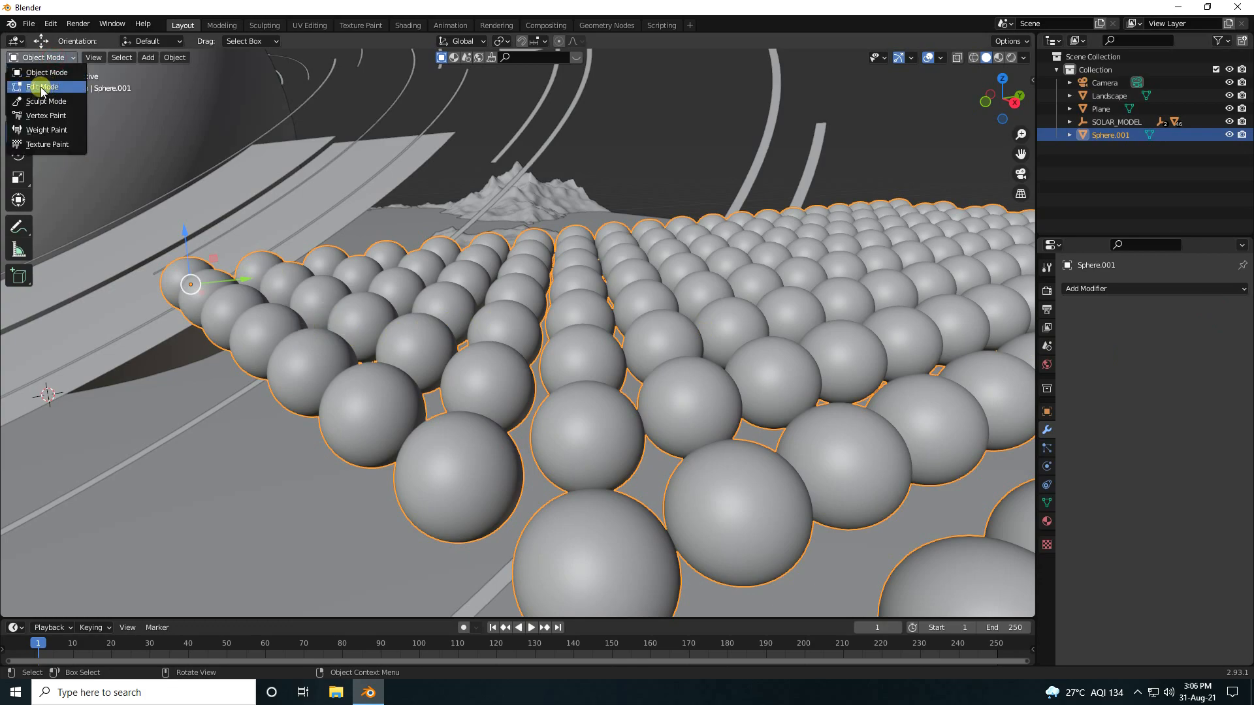
left_click(42, 88)
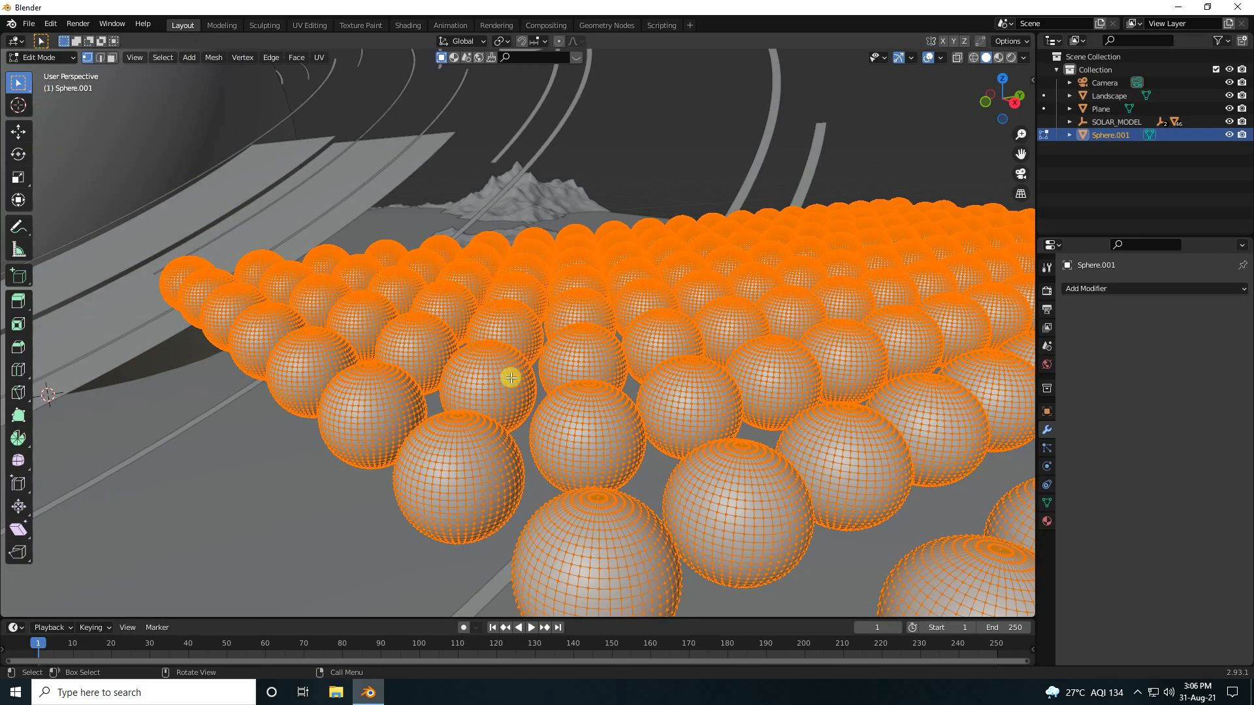
key("p")
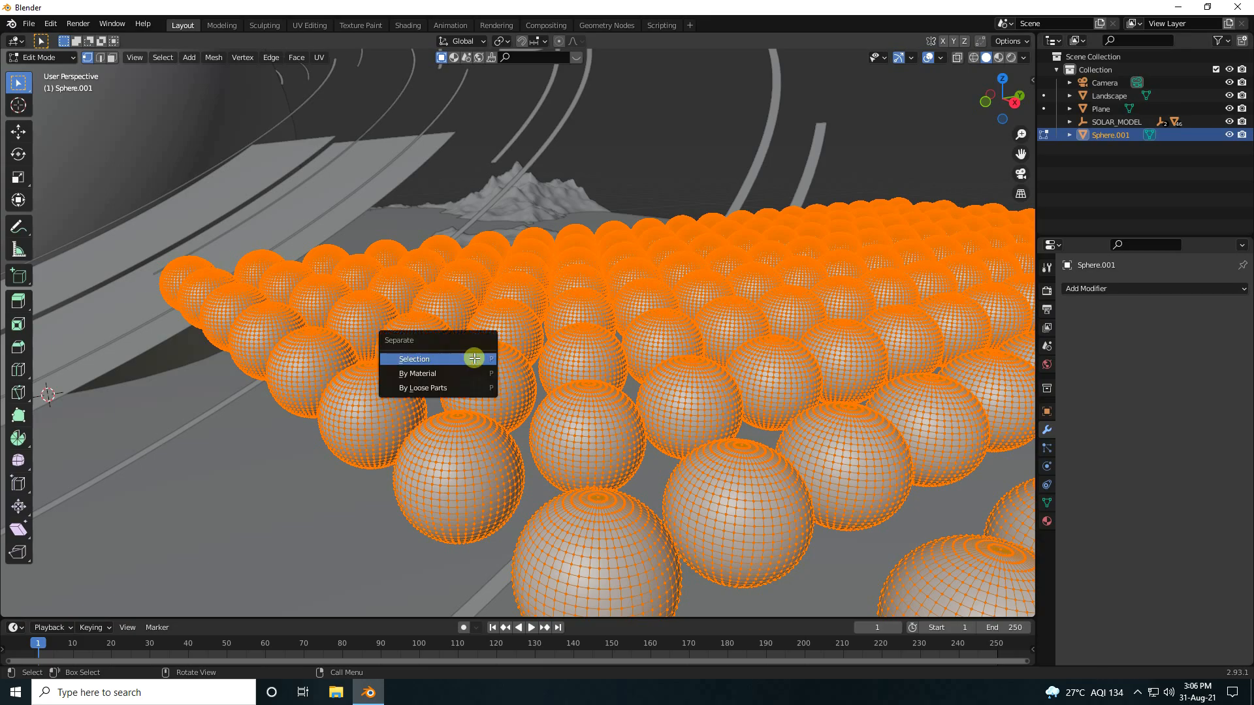
left_click(449, 387)
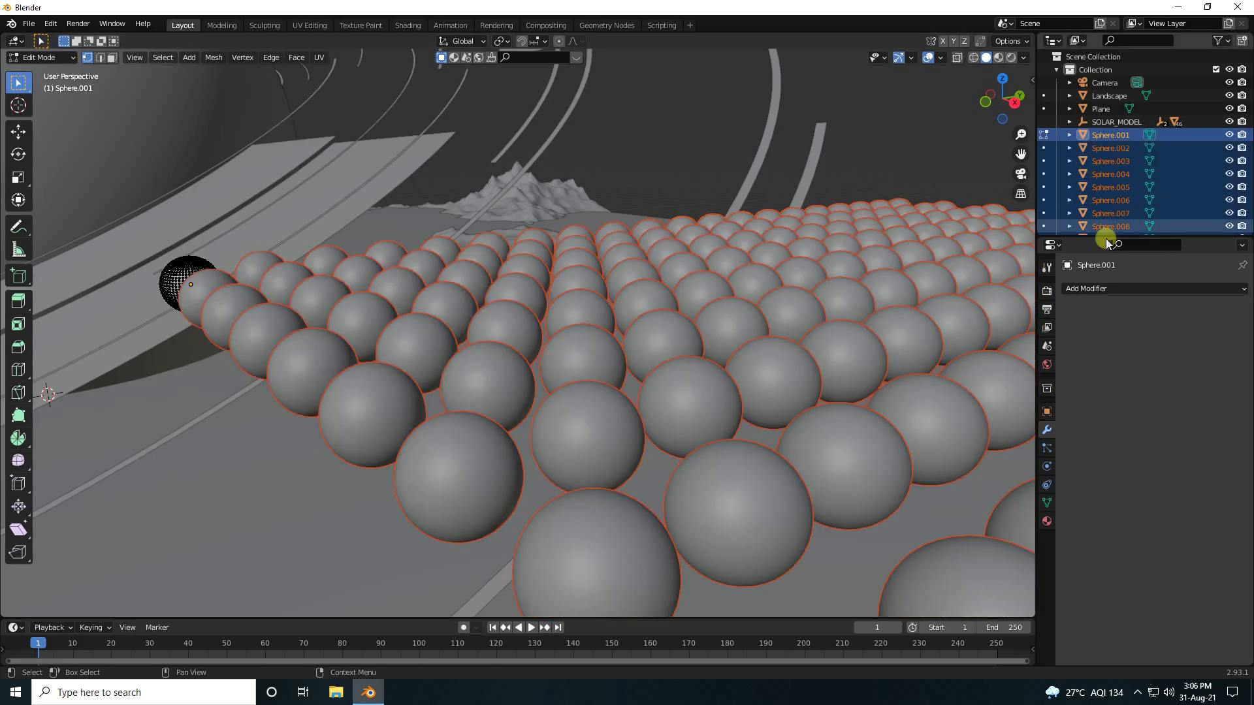
left_click_drag(1100, 236, 1098, 494)
scroll(1095, 319, "down", 10)
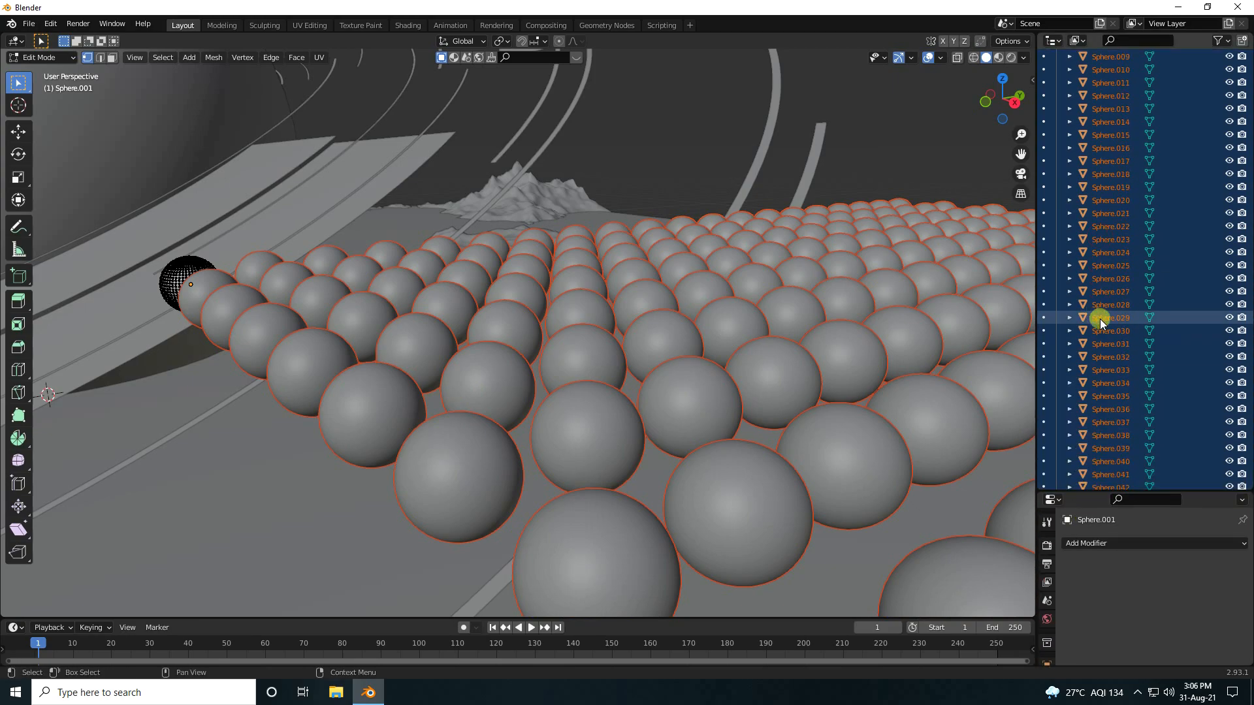
scroll(1100, 316, "up", 10)
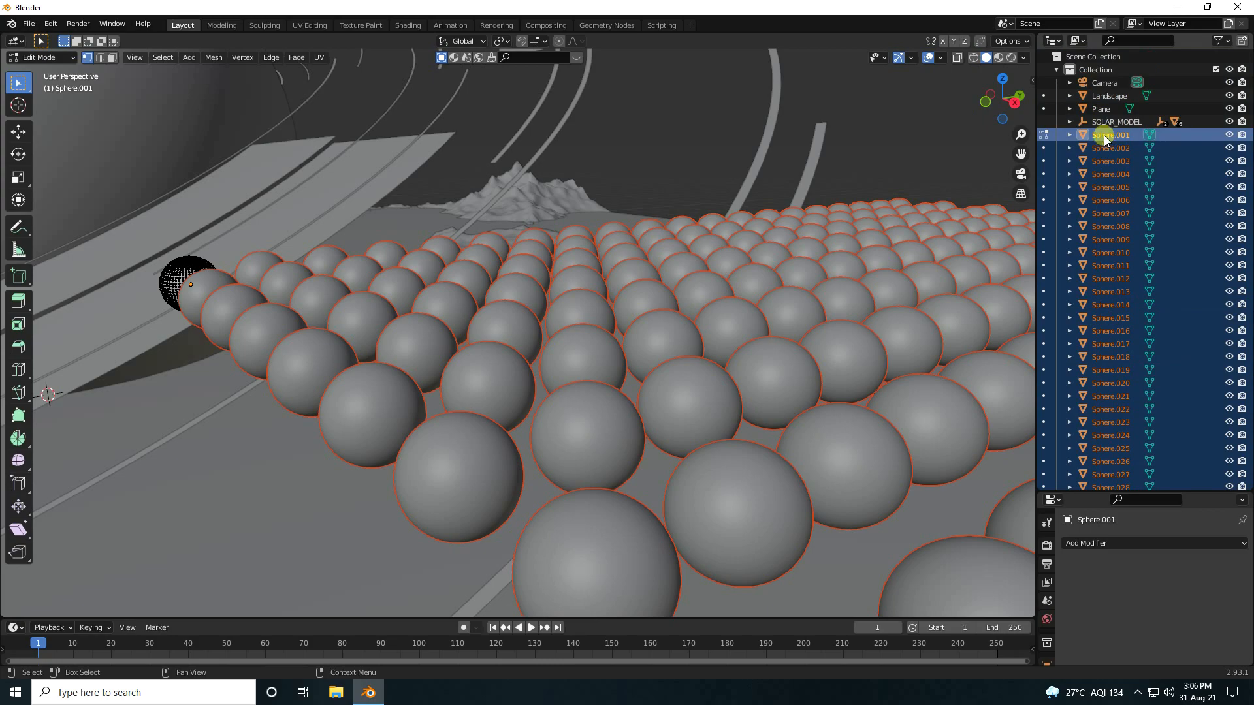
Return to Object Mode and move the separated spheres to a new collection named PARTICLES.
key("Tab")
key("m")
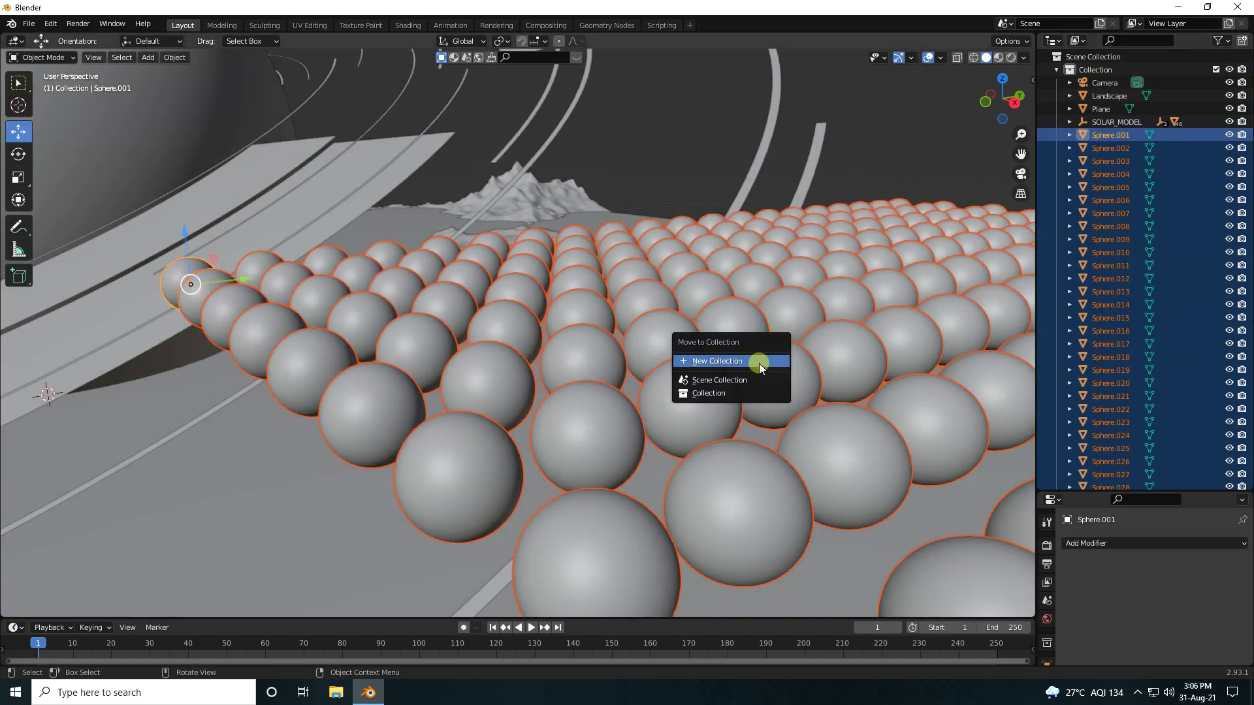
left_click(734, 360)
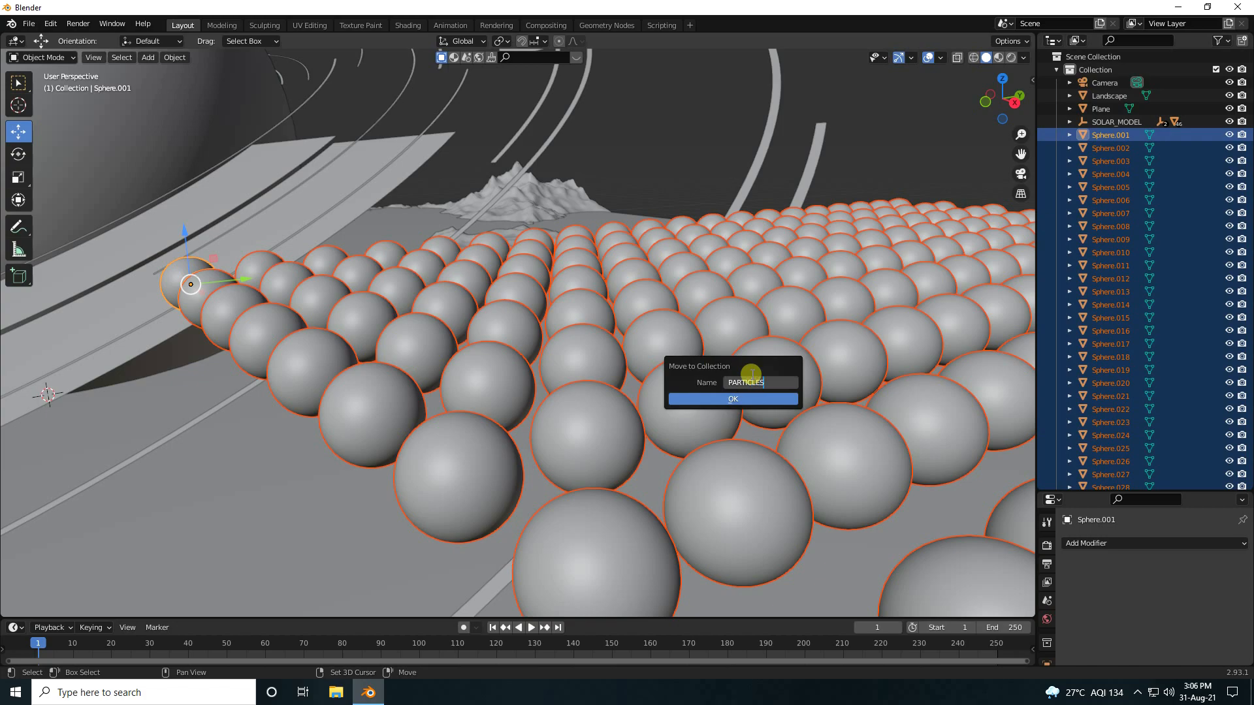
left_click(743, 399)
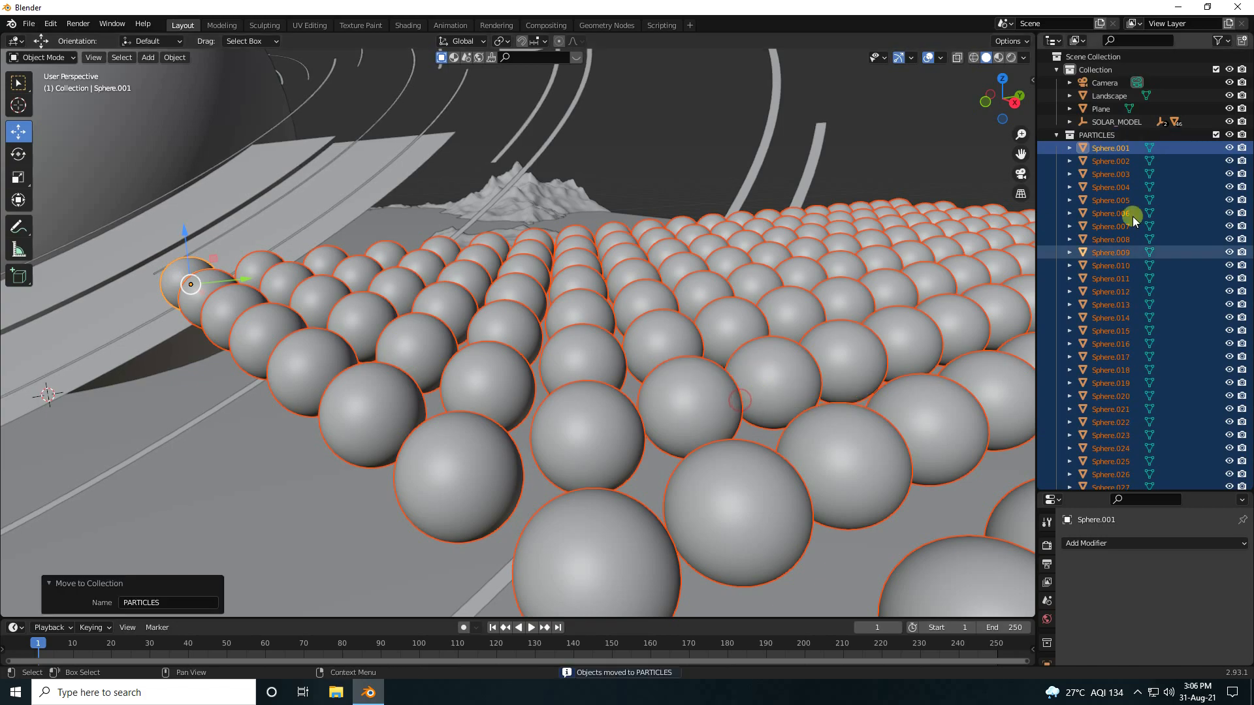
left_click(1057, 135)
left_click(1072, 135)
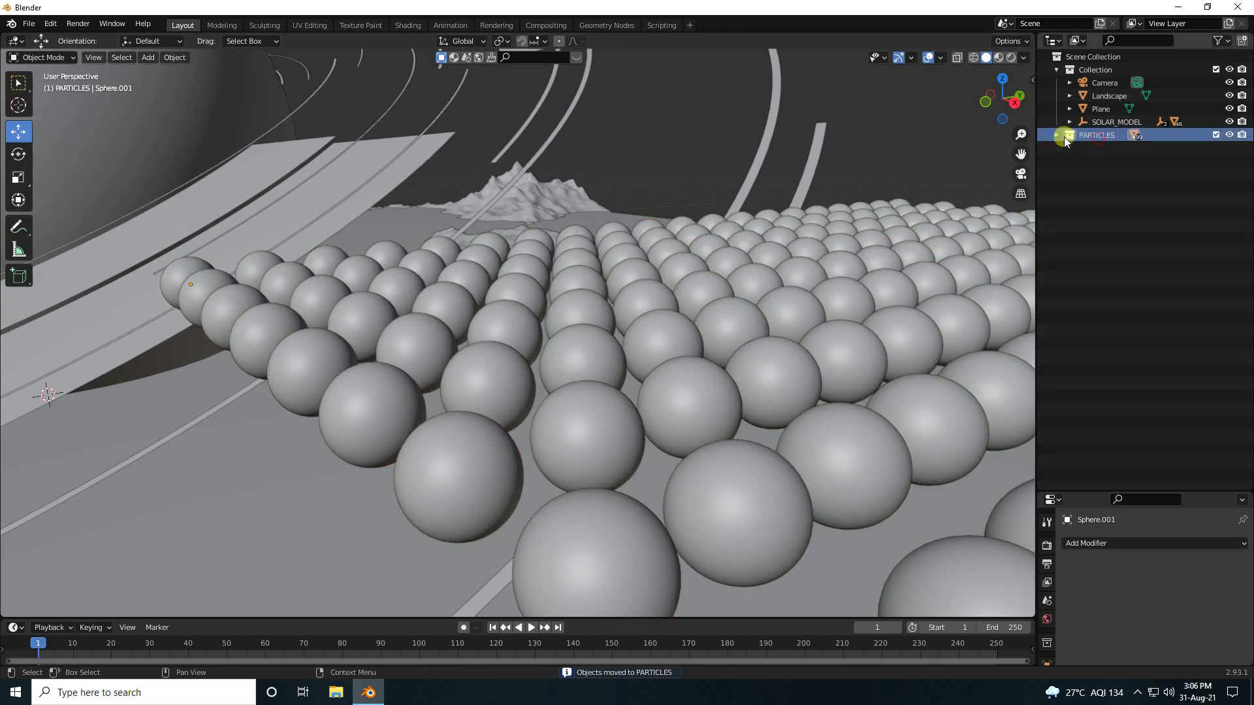
left_click(1056, 135)
right_click(1099, 136)
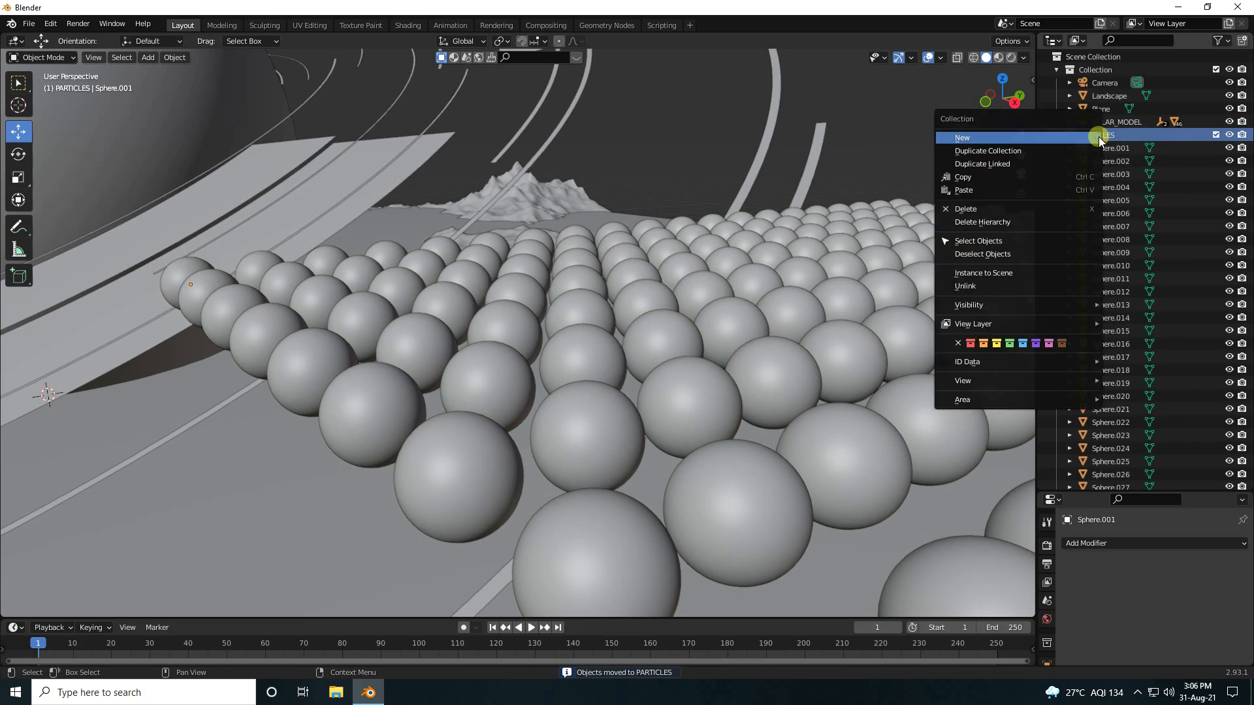
scroll(670, 185, "down", 12)
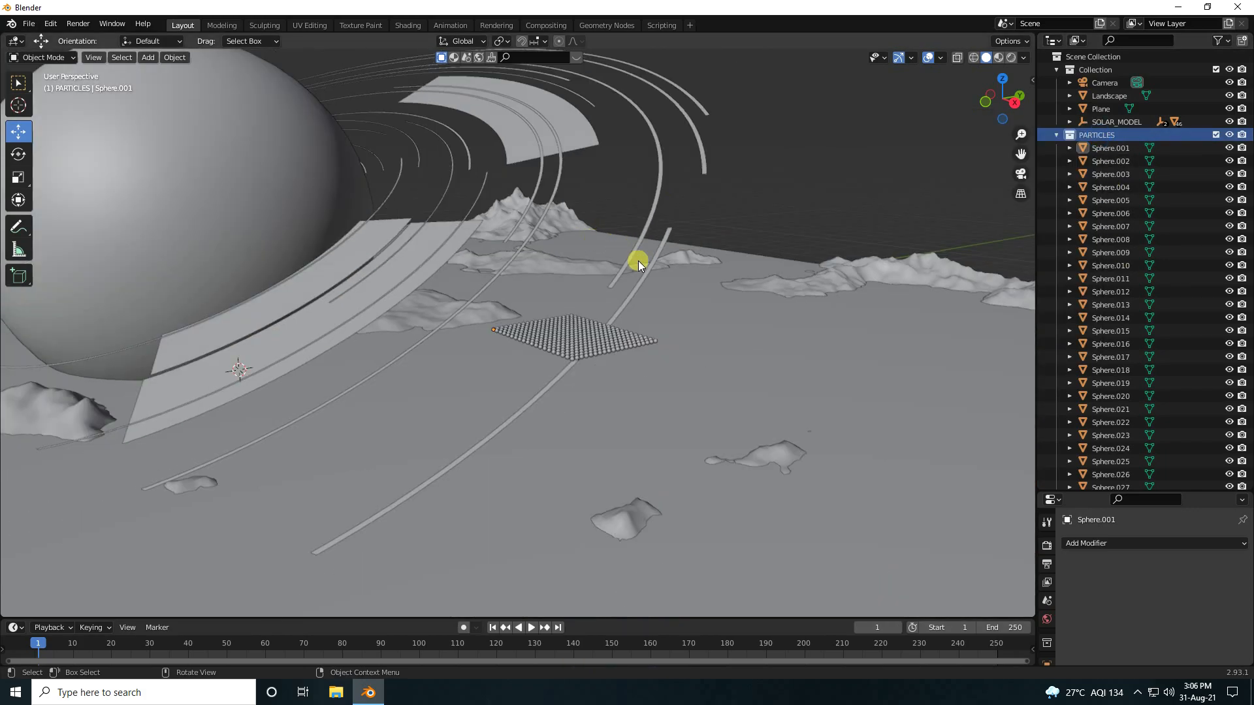
scroll(626, 339, "up", 12)
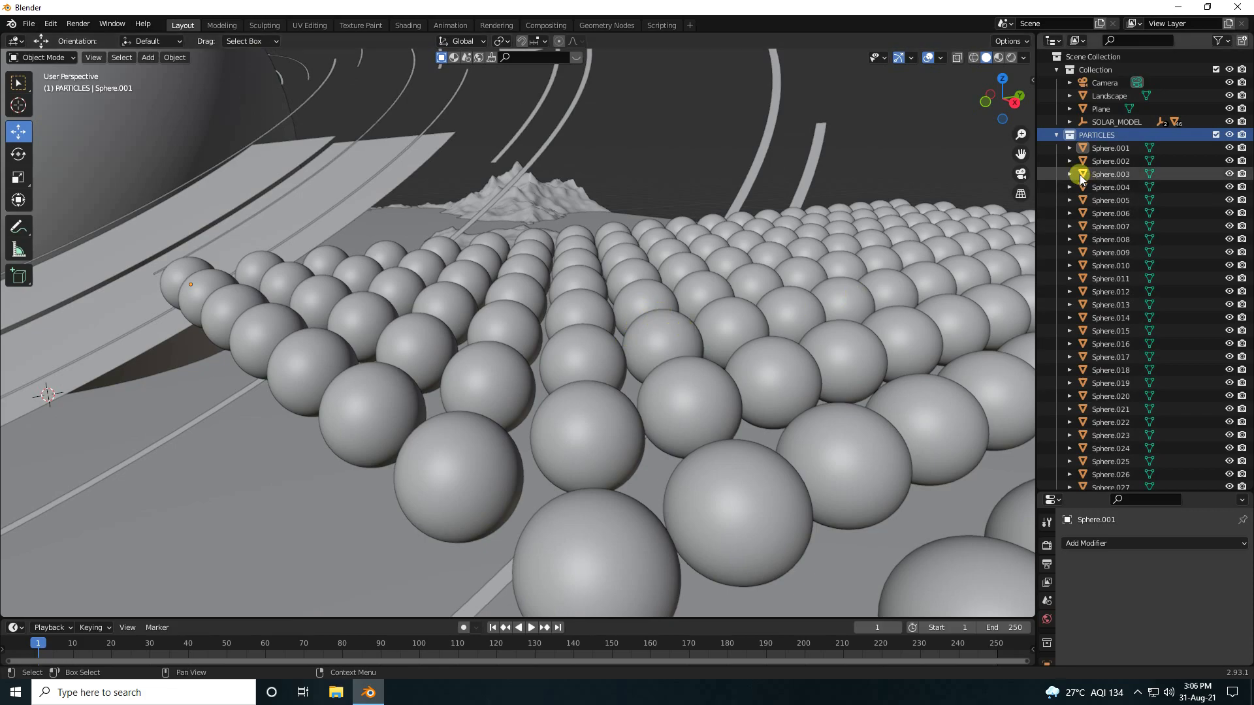
Select all objects in the PARTICLES collection and randomize their location by 3.1 m in X, 4.7 m in Y and 2 m in Z.
right_click(1095, 135)
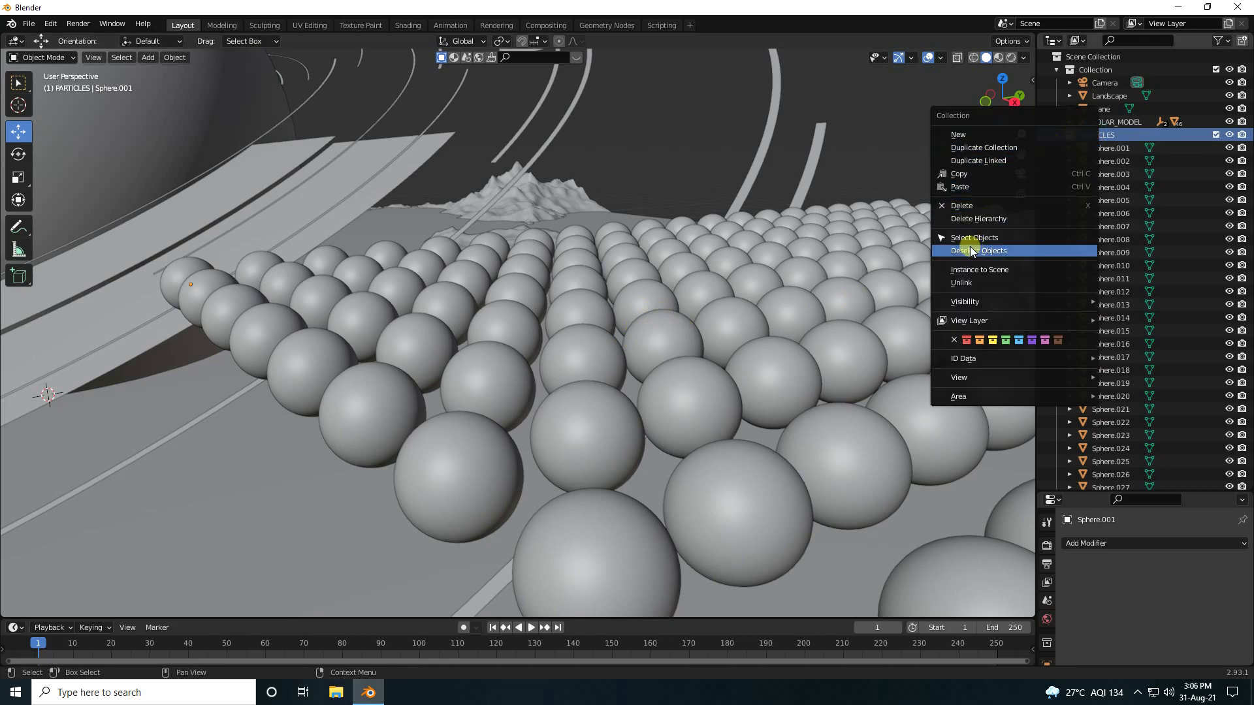
left_click(1002, 238)
left_click(171, 60)
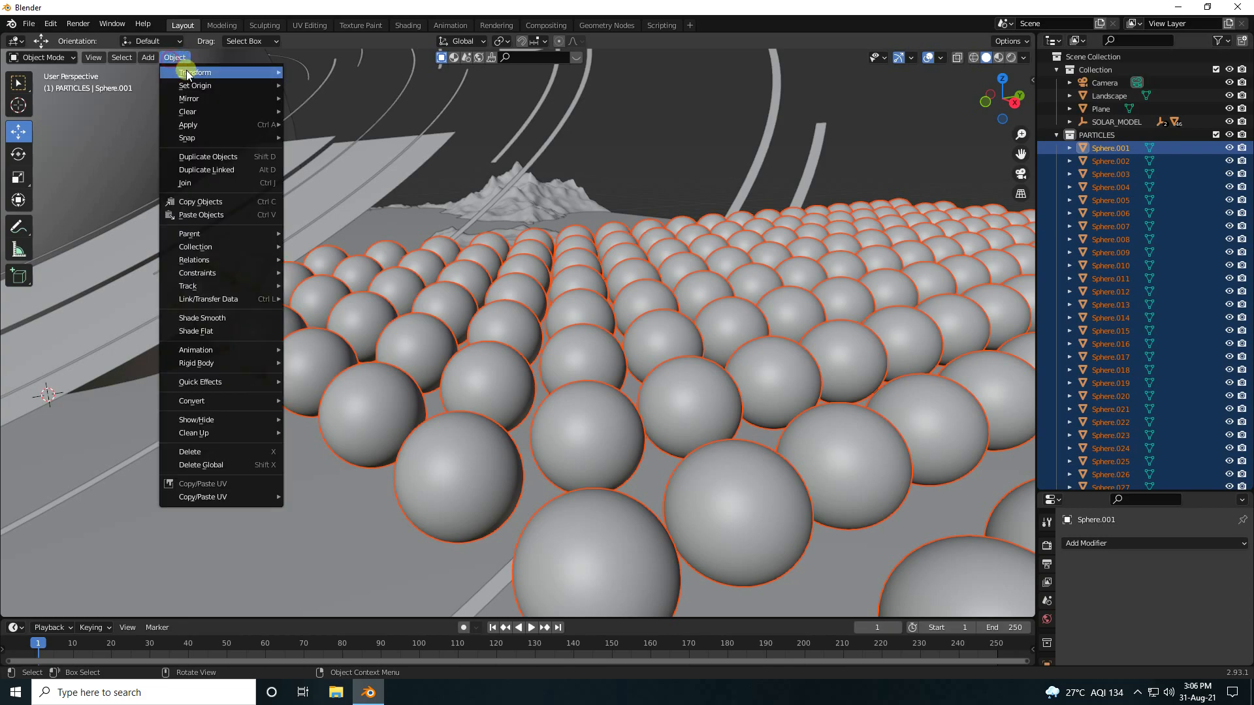
mouse_move(235, 73)
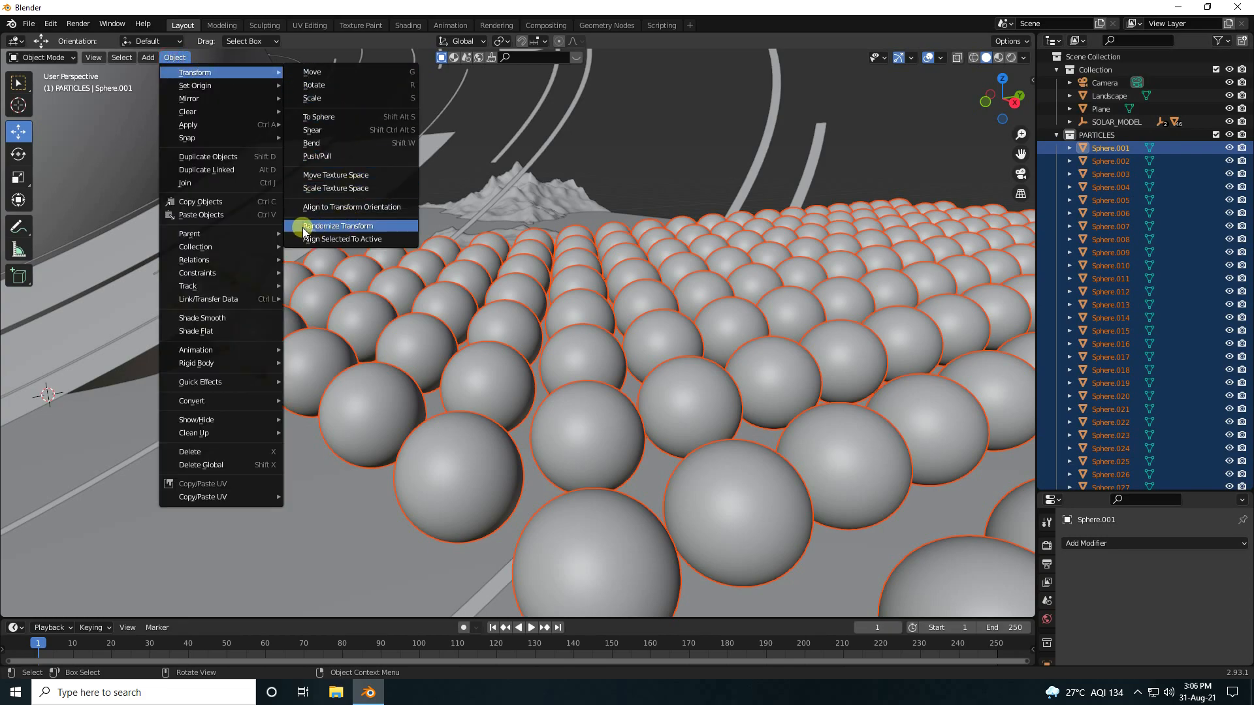
left_click(344, 227)
scroll(299, 374, "down", 8)
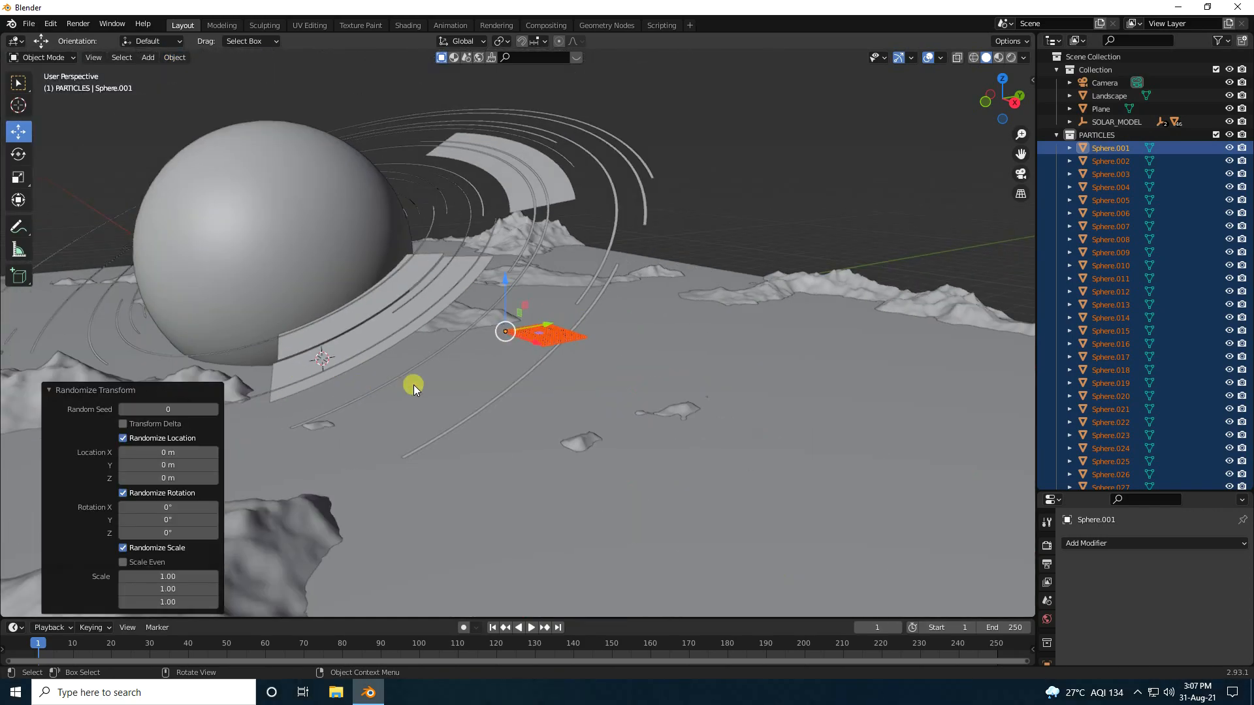
scroll(362, 386, "up", 2)
left_click_drag(168, 452, 386, 443)
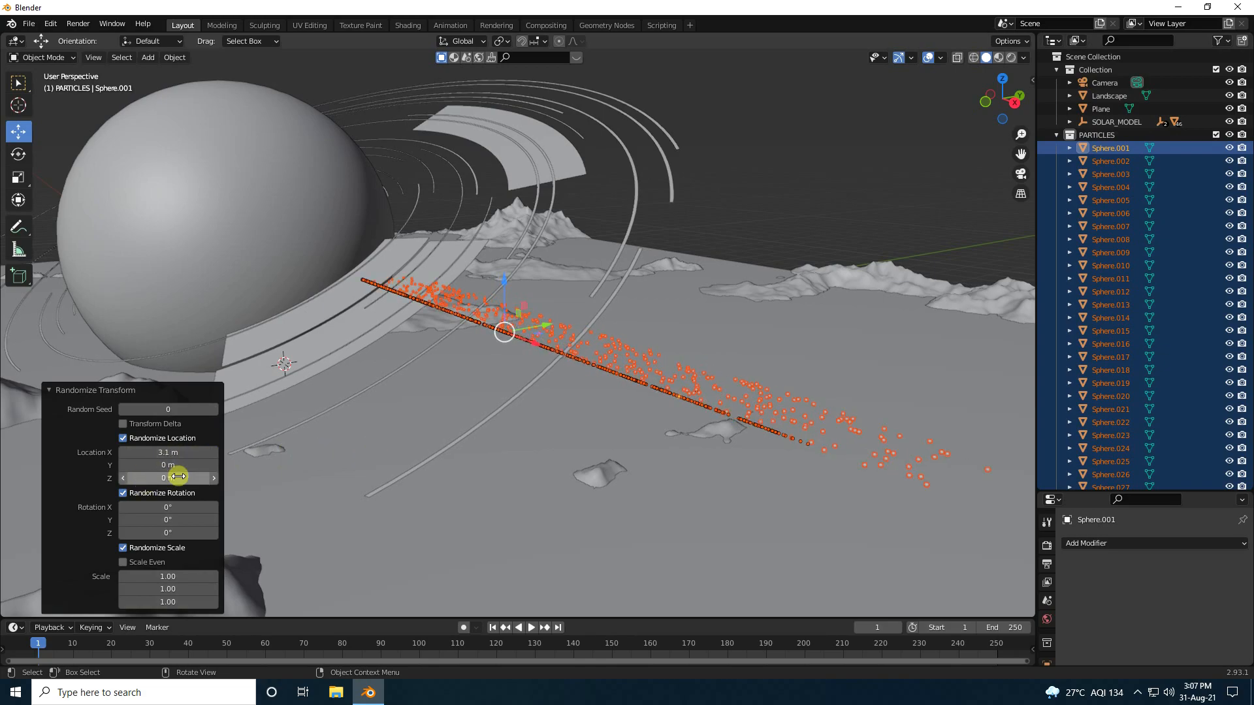
left_click_drag(168, 465, 484, 435)
left_click_drag(172, 480, 309, 468)
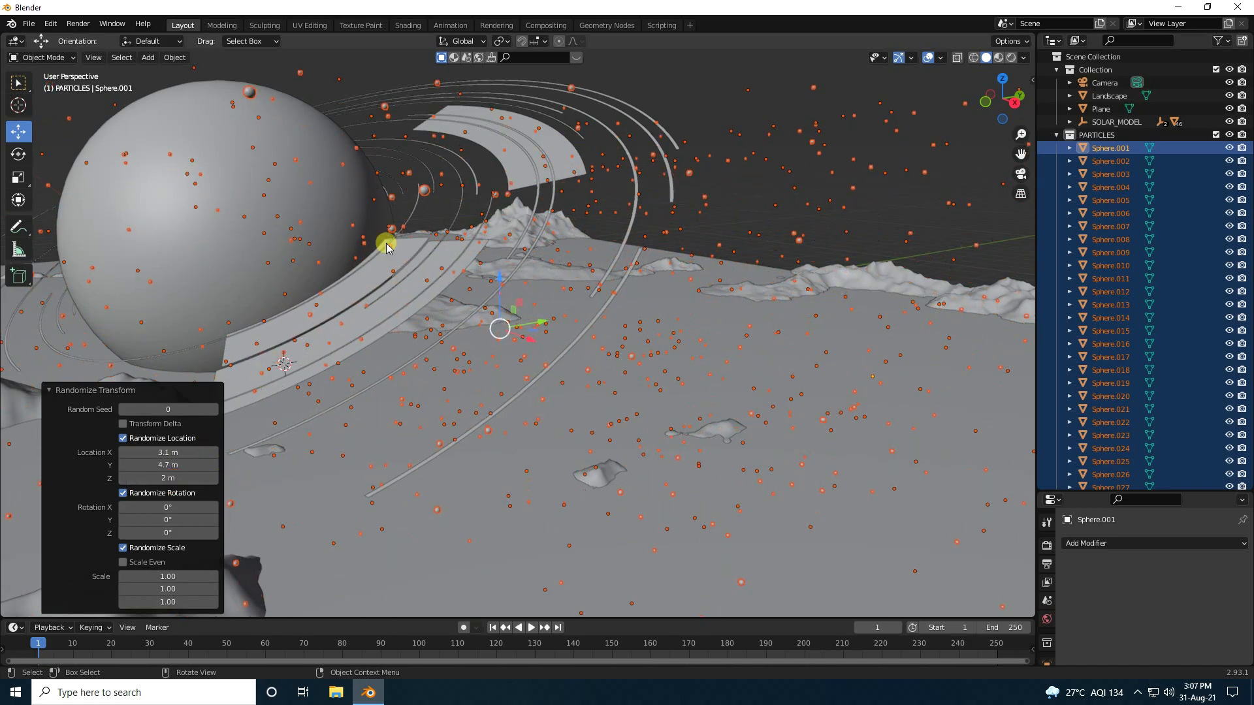
In the camera view, move the scattered spheres about -4.53 m along X into the frame, beside the planet.
key("KP_0")
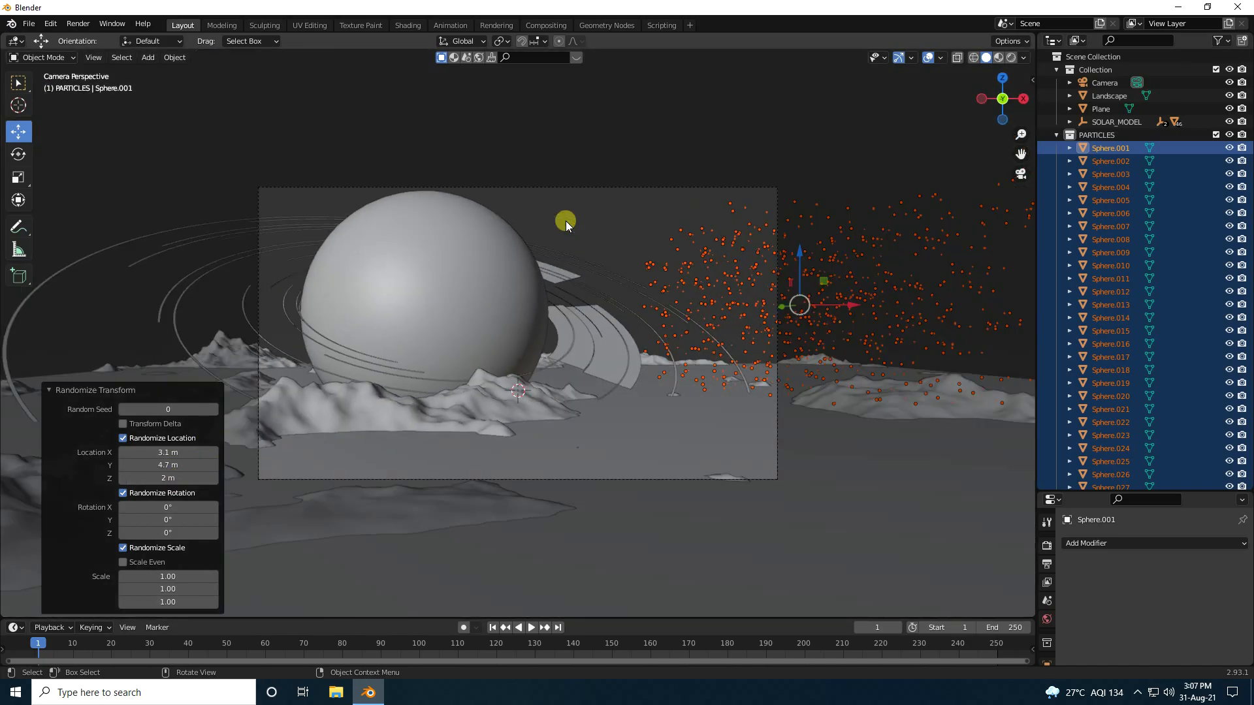
left_click_drag(852, 307, 659, 305)
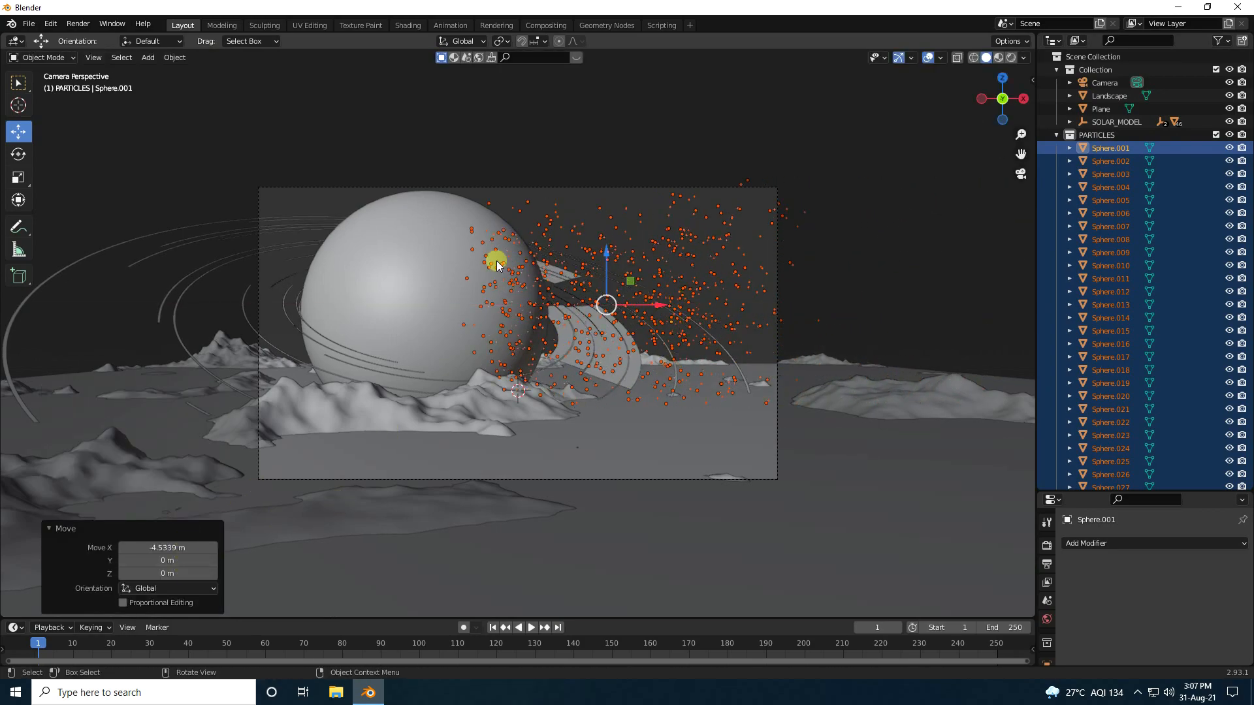
left_click(593, 203)
scroll(649, 313, "up", 3)
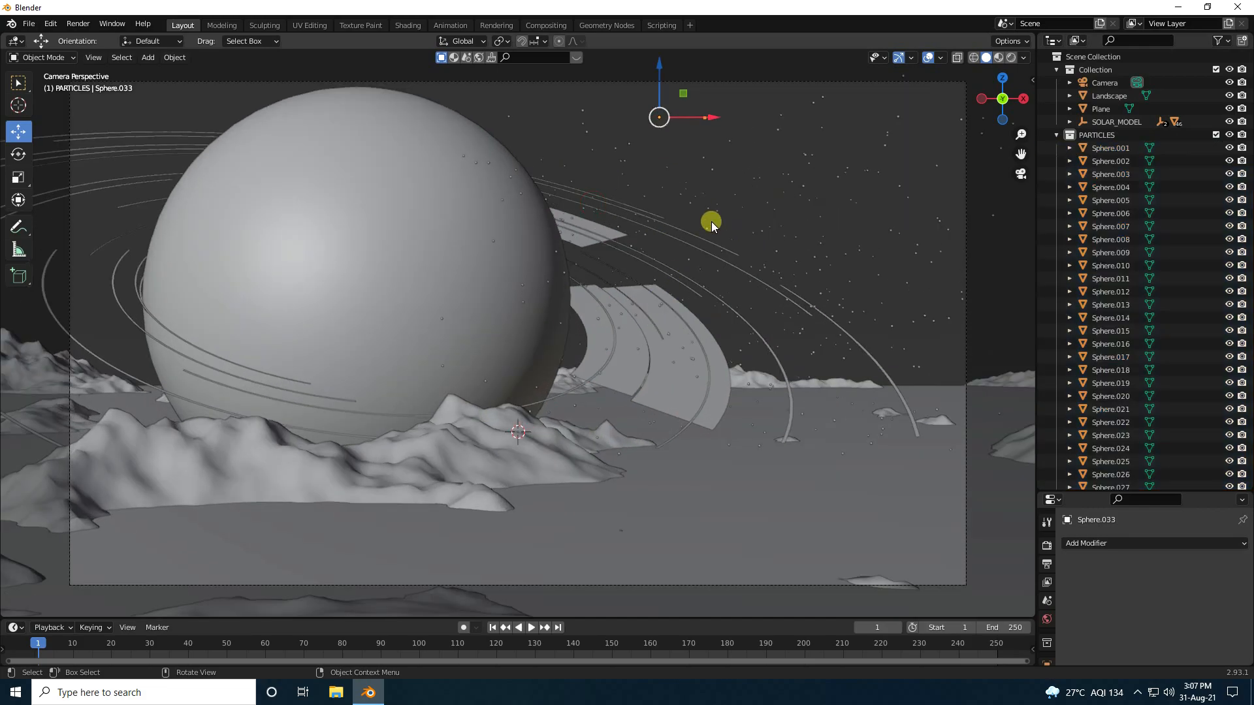
scroll(519, 231, "down", 2)
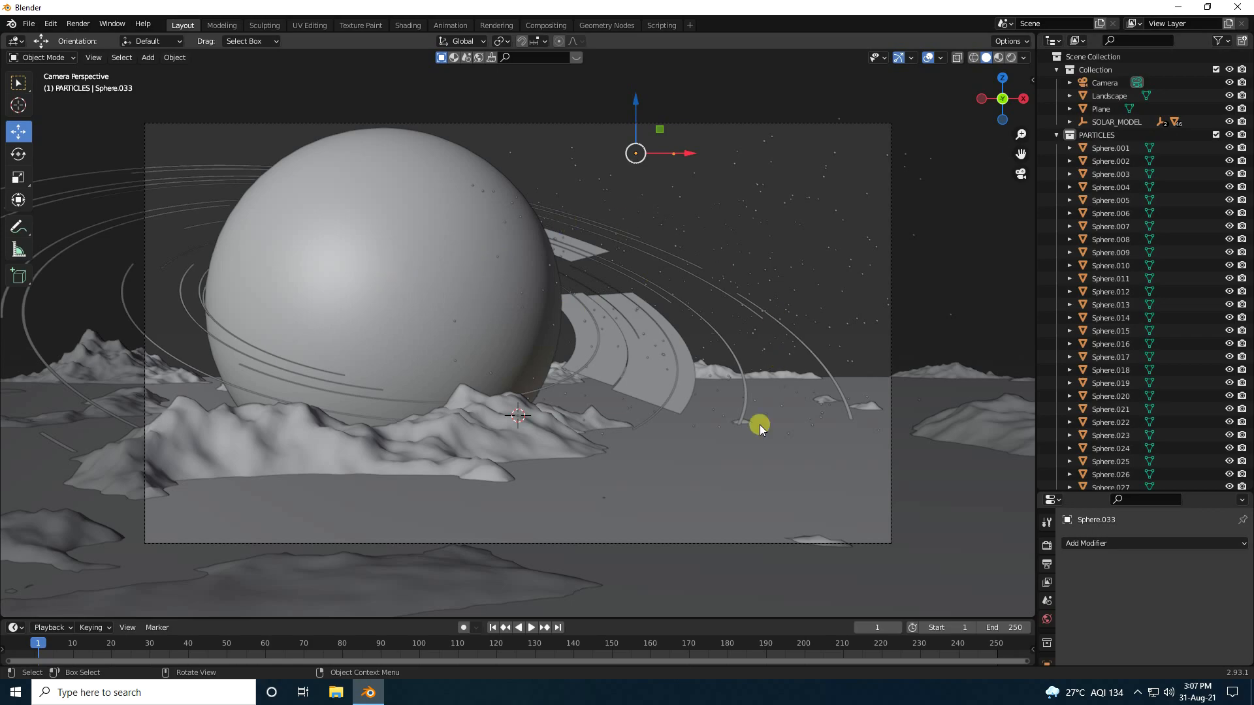
scroll(362, 283, "down", 1)
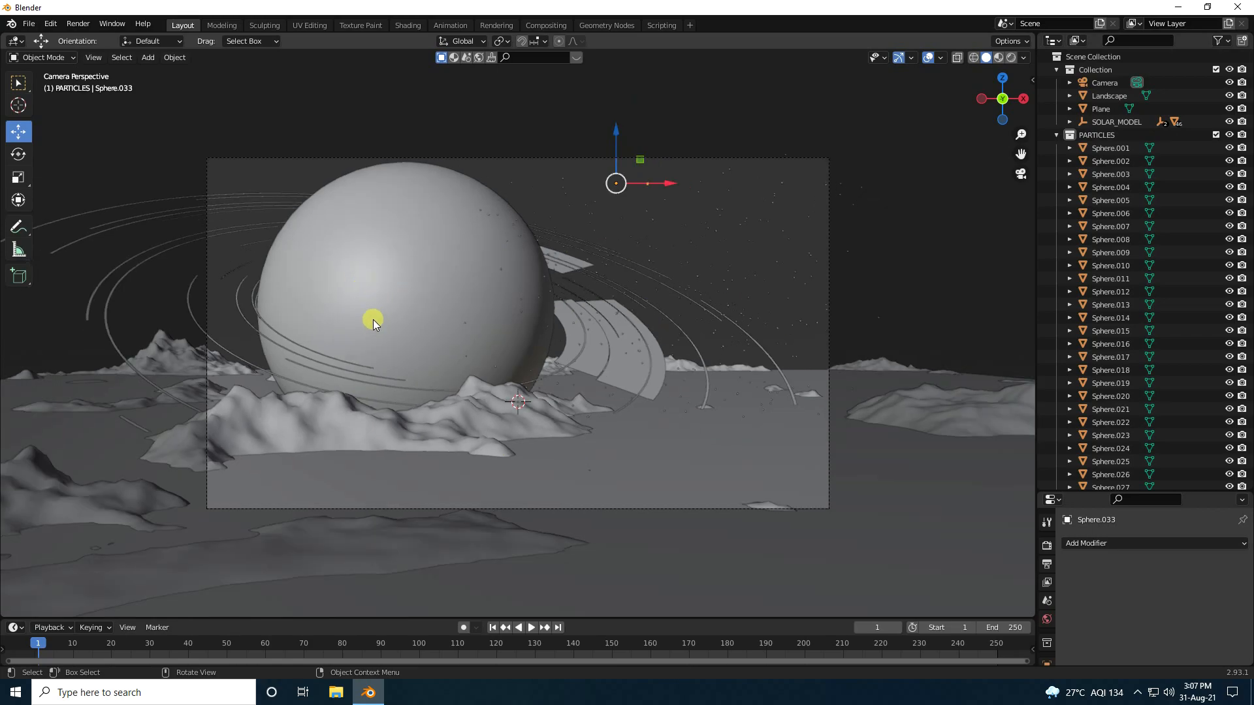
Enlarge the timeline area and switch it to the Shader Editor.
left_click_drag(215, 618, 239, 456)
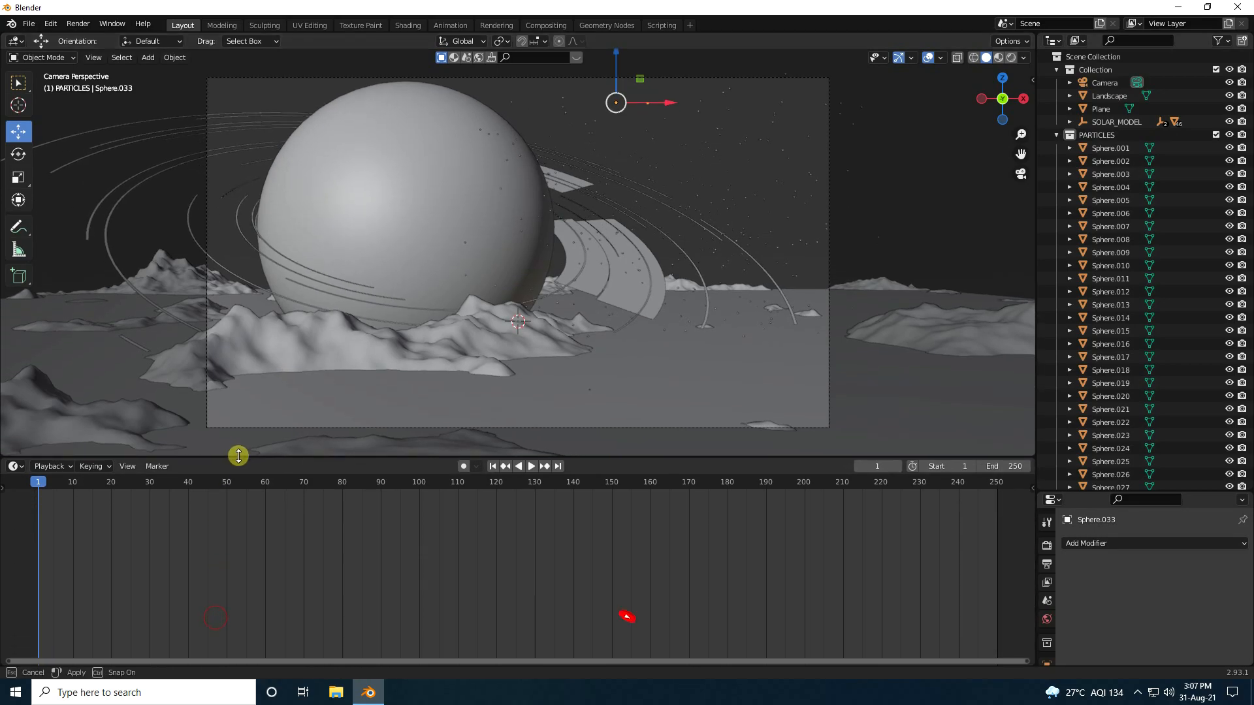
left_click(13, 466)
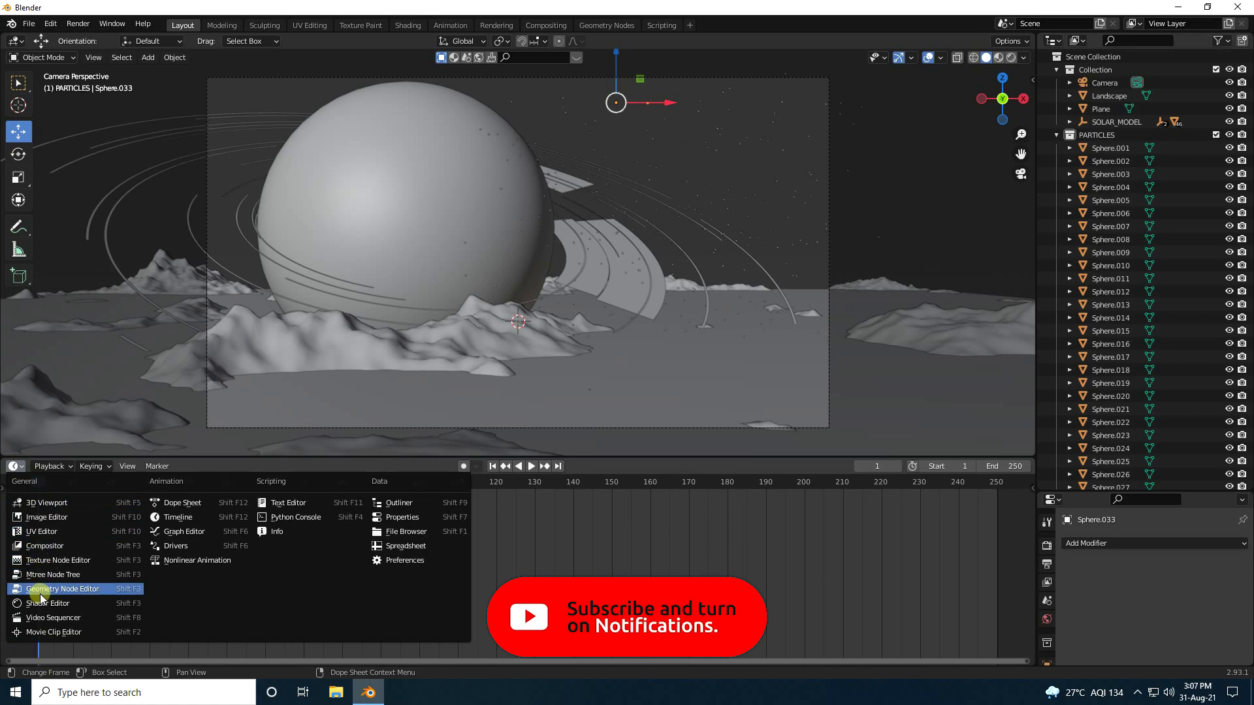
left_click(47, 603)
Select the large planet sphere and collapse the PARTICLES collection in the outliner.
left_click(417, 190)
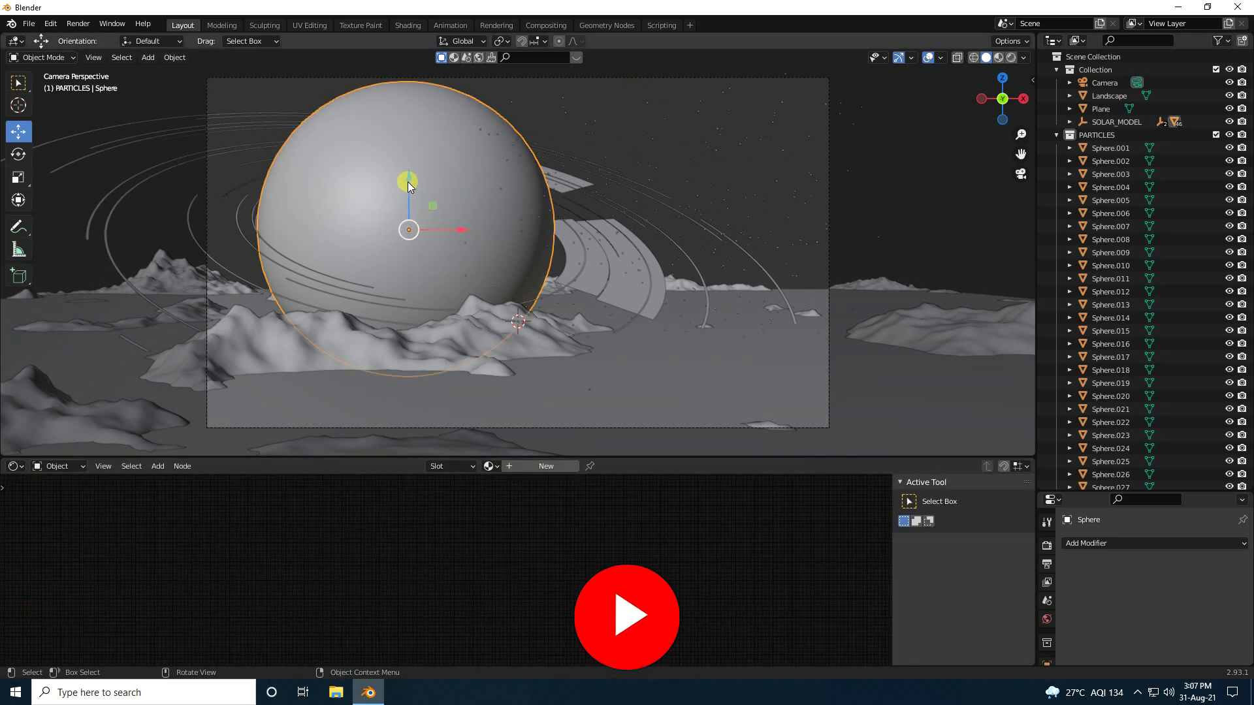
right_click(386, 146)
left_click(361, 143)
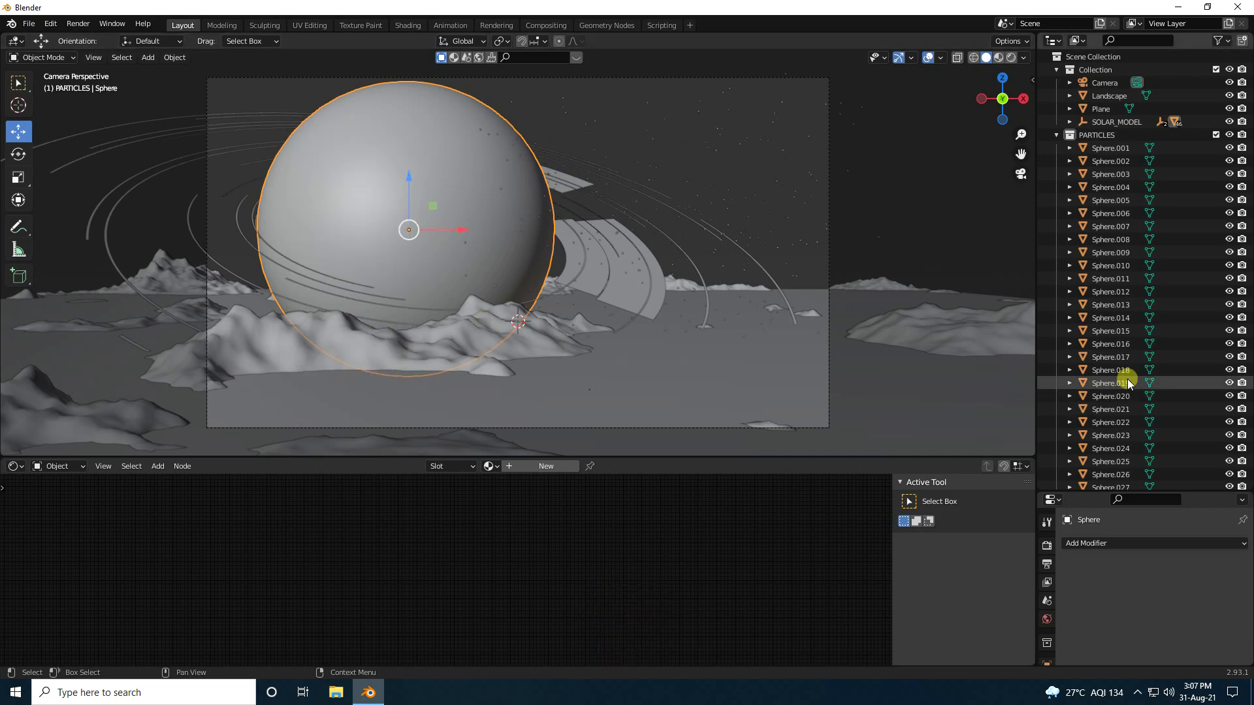
left_click(1057, 134)
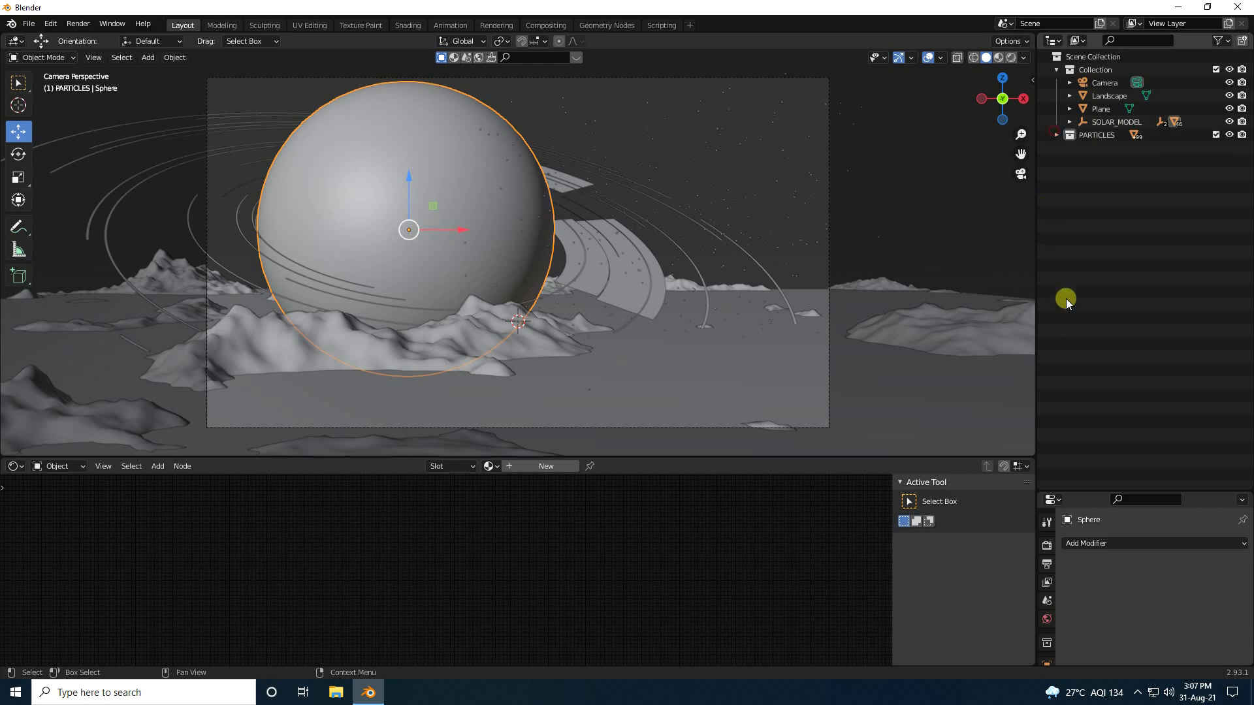
Create a new material for the planet sphere under SOLAR_MODEL and enlarge the shader editor.
left_click(1070, 121)
left_click(1114, 161)
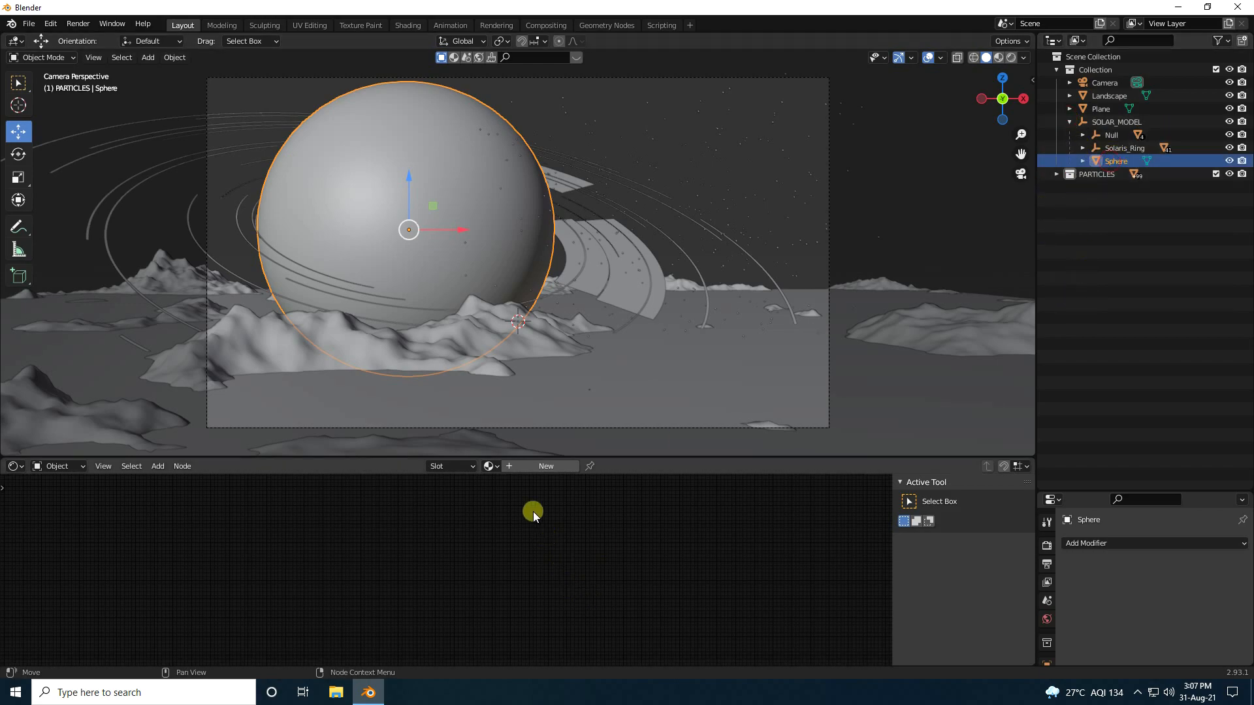
left_click(524, 466)
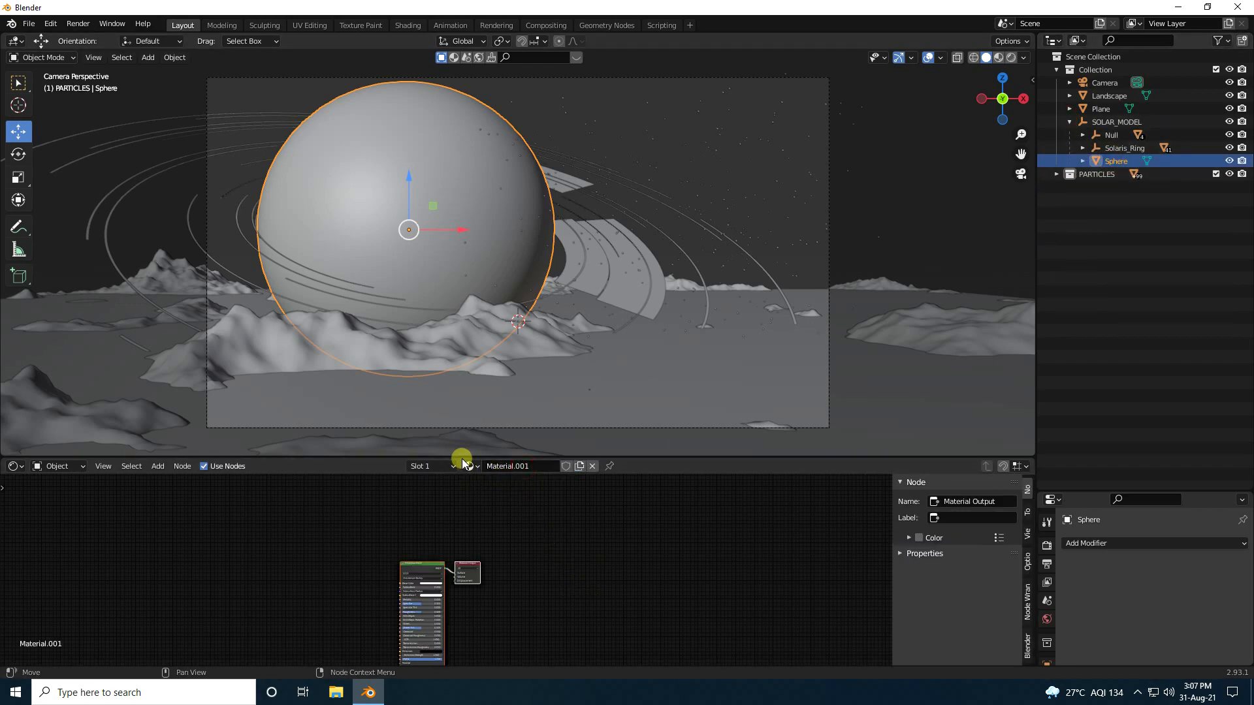
left_click_drag(461, 460, 461, 385)
scroll(414, 541, "up", 6)
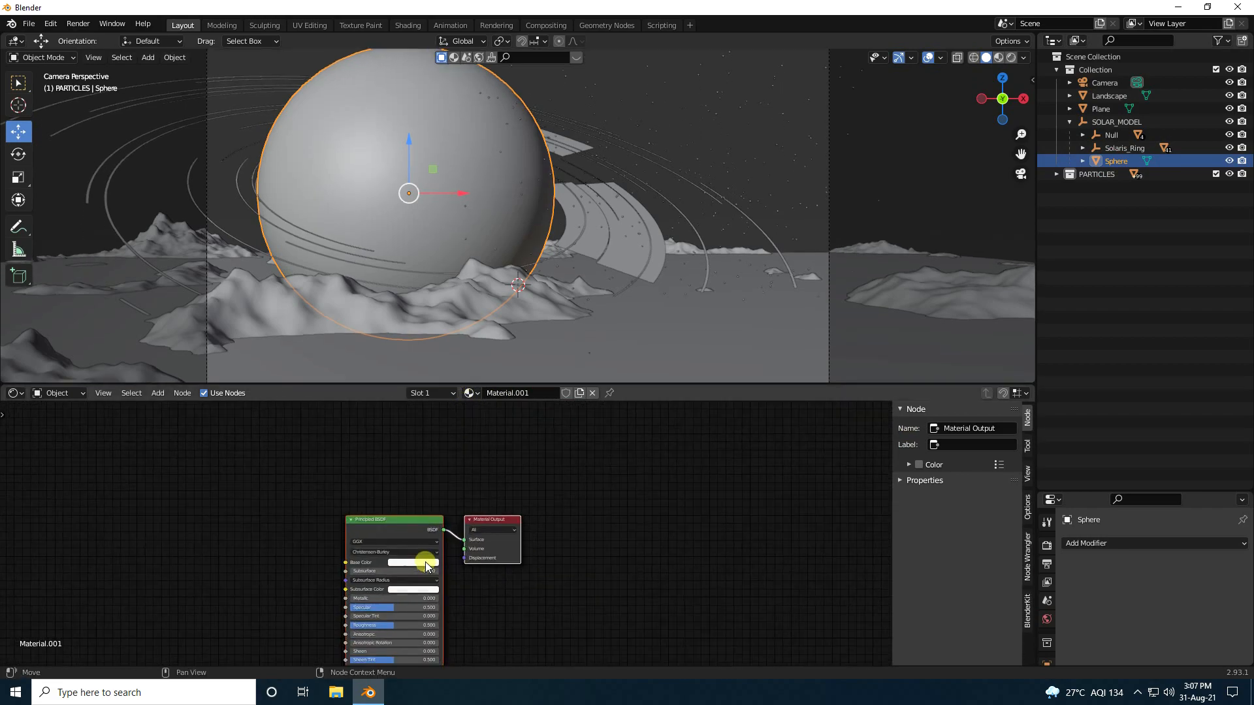
scroll(426, 566, "up", 1)
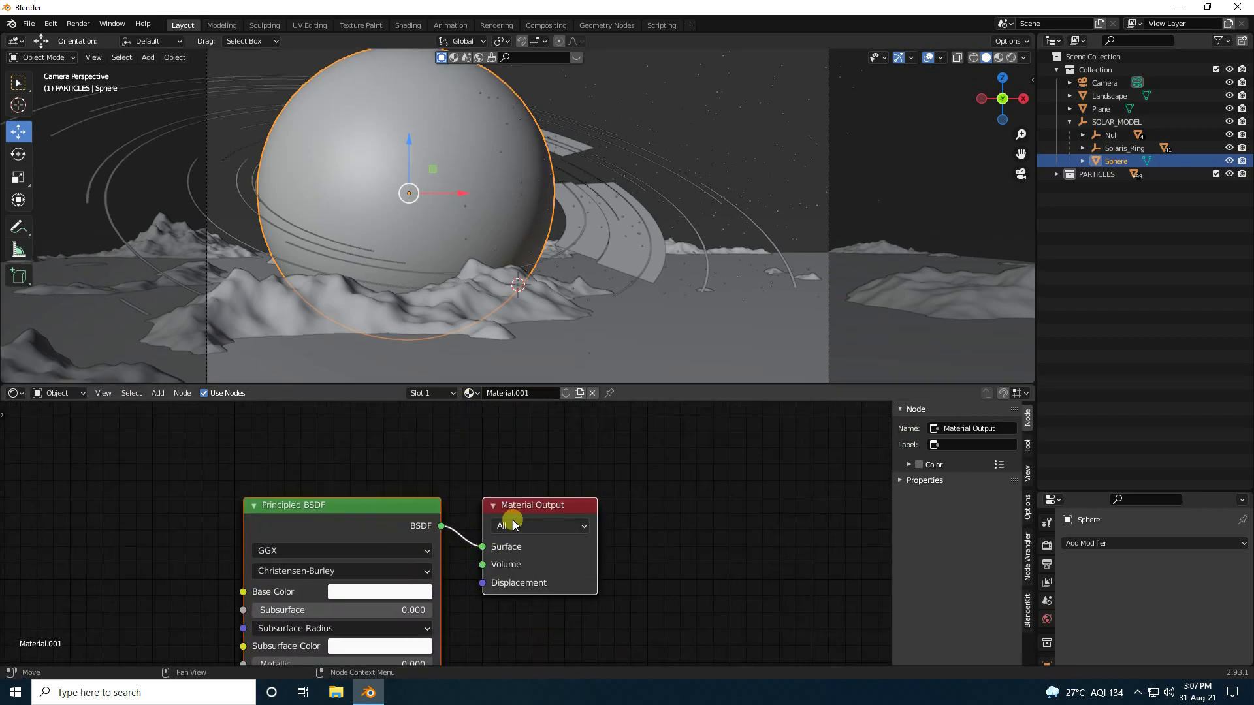
Switch the viewport to Material Preview shading and nudge the Principled BSDF node slightly.
left_click(1011, 60)
left_click(378, 516)
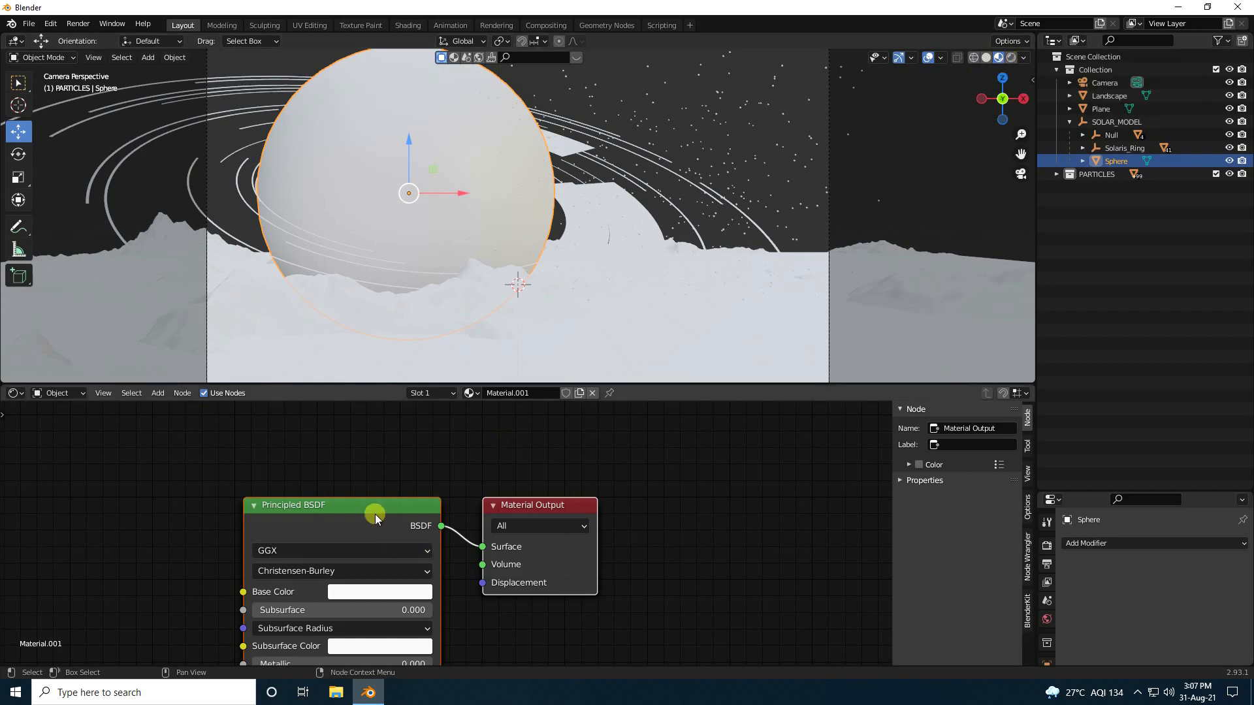
left_click_drag(394, 518, 409, 499)
scroll(364, 520, "down", 2)
middle_click_drag(363, 520, 523, 498)
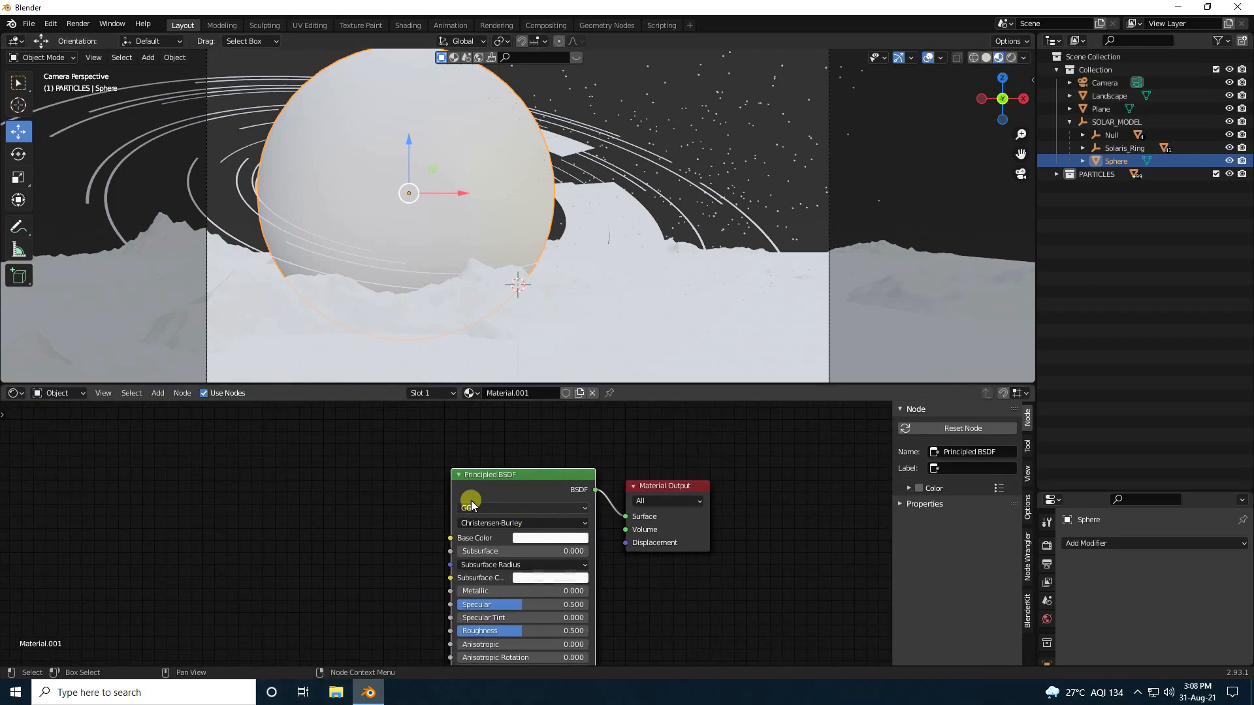
Add an Image Texture node to the planet material, well before the Principled BSDF.
left_click(158, 392)
left_click(182, 409)
type("im")
key("Return")
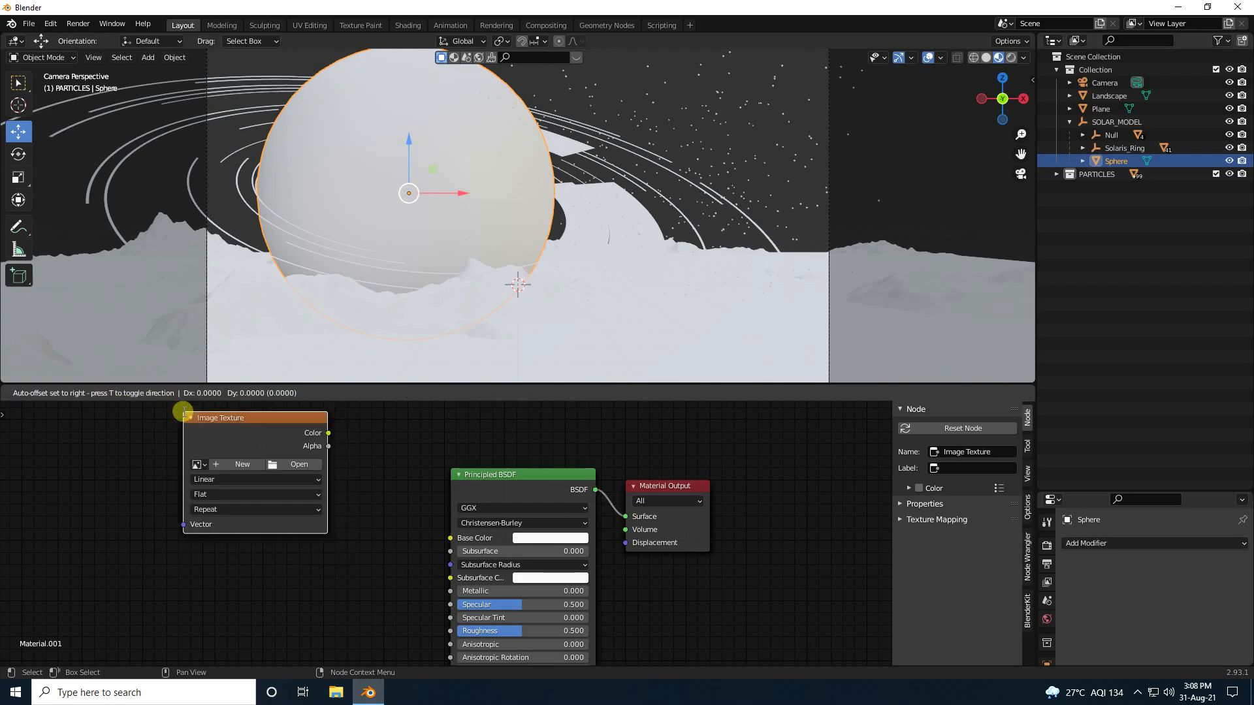
left_click(141, 443)
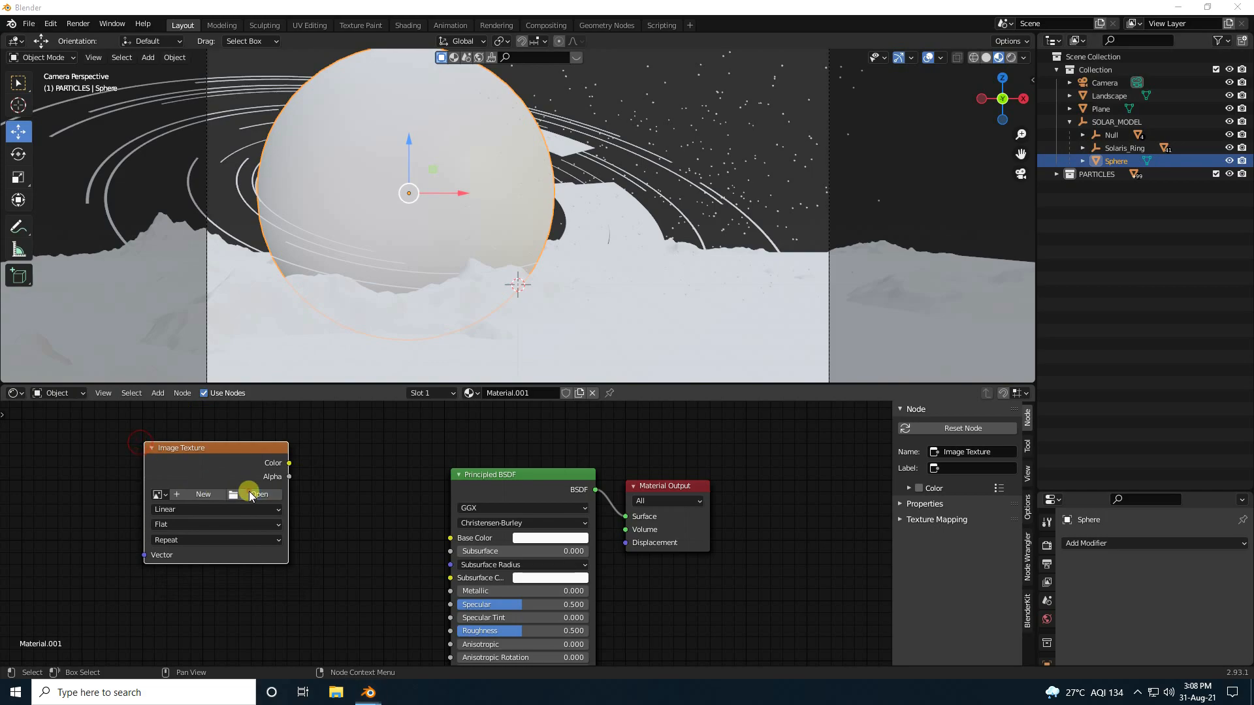
Load 8k_mercury.jpg from the desktop's S-fi folder into the image texture and connect its Color to Base Color.
left_click(258, 495)
left_click(290, 301)
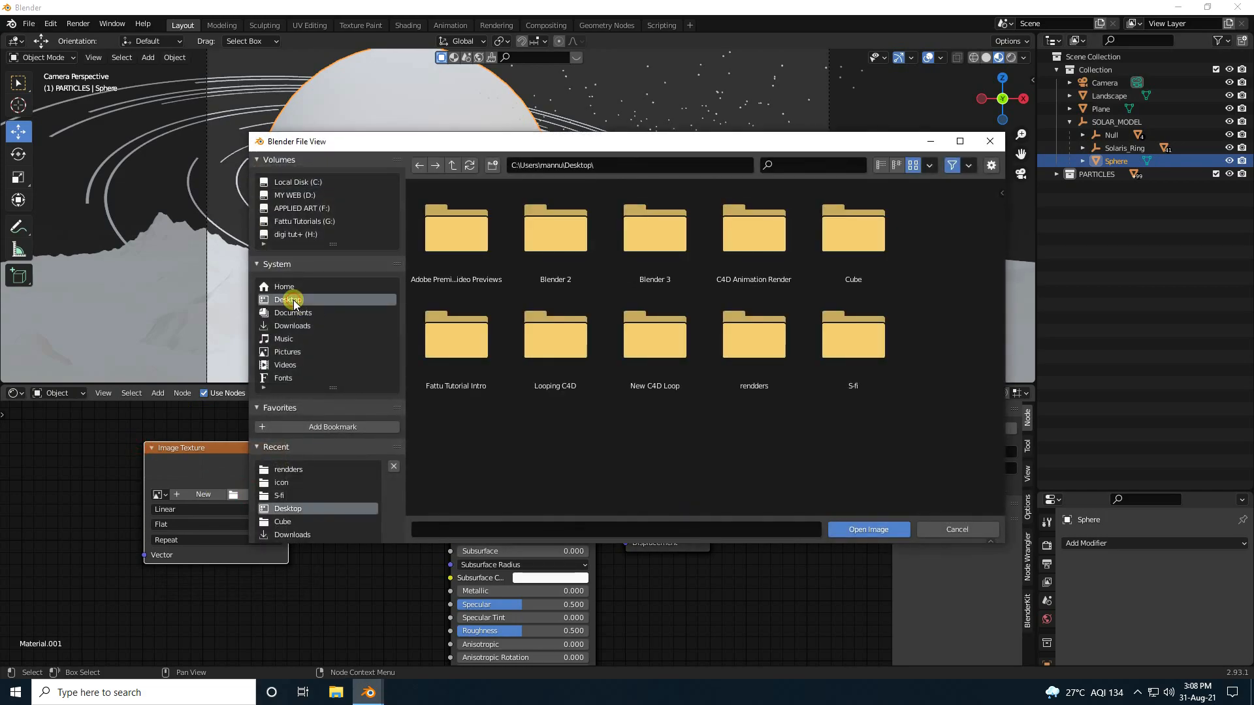
double_click(871, 343)
left_click(557, 331)
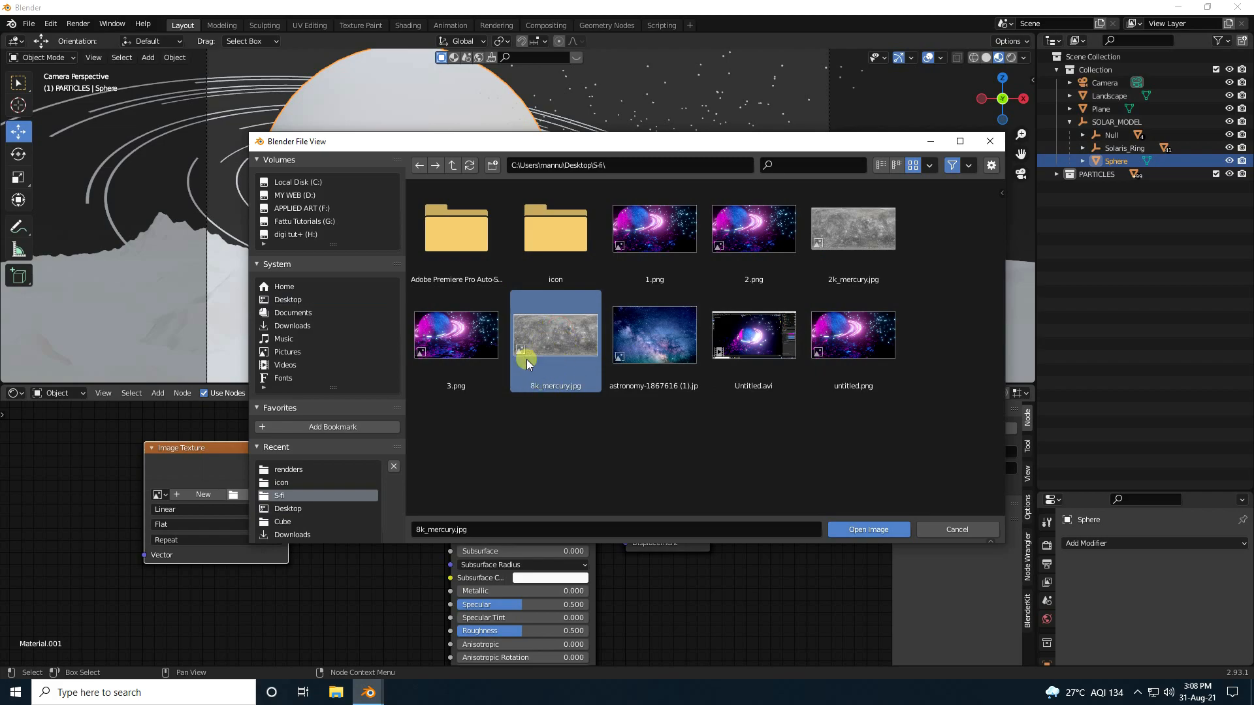
left_click(856, 529)
left_click_drag(289, 463, 449, 540)
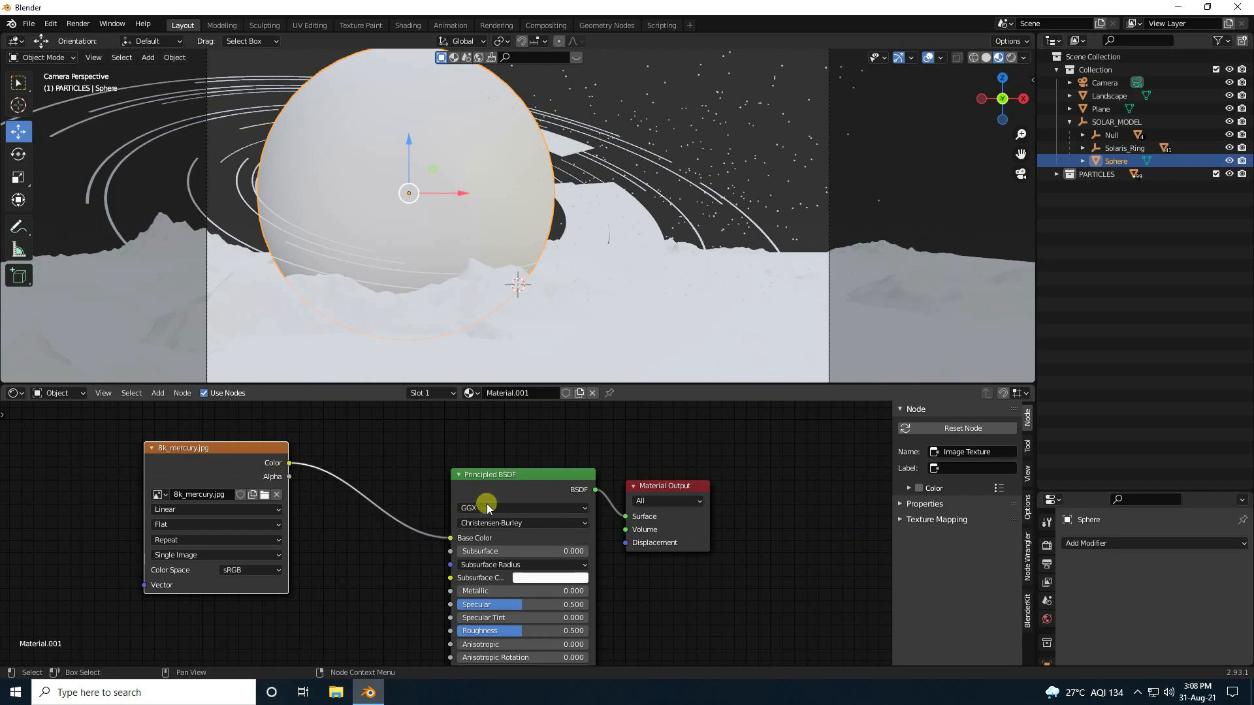
Add a ColorRamp node below the Mercury image texture in the planet material.
middle_click_drag(417, 488, 471, 475)
middle_click_drag(425, 207, 473, 224)
scroll(438, 196, "up", 4)
scroll(430, 215, "up", 1)
scroll(423, 234, "down", 4)
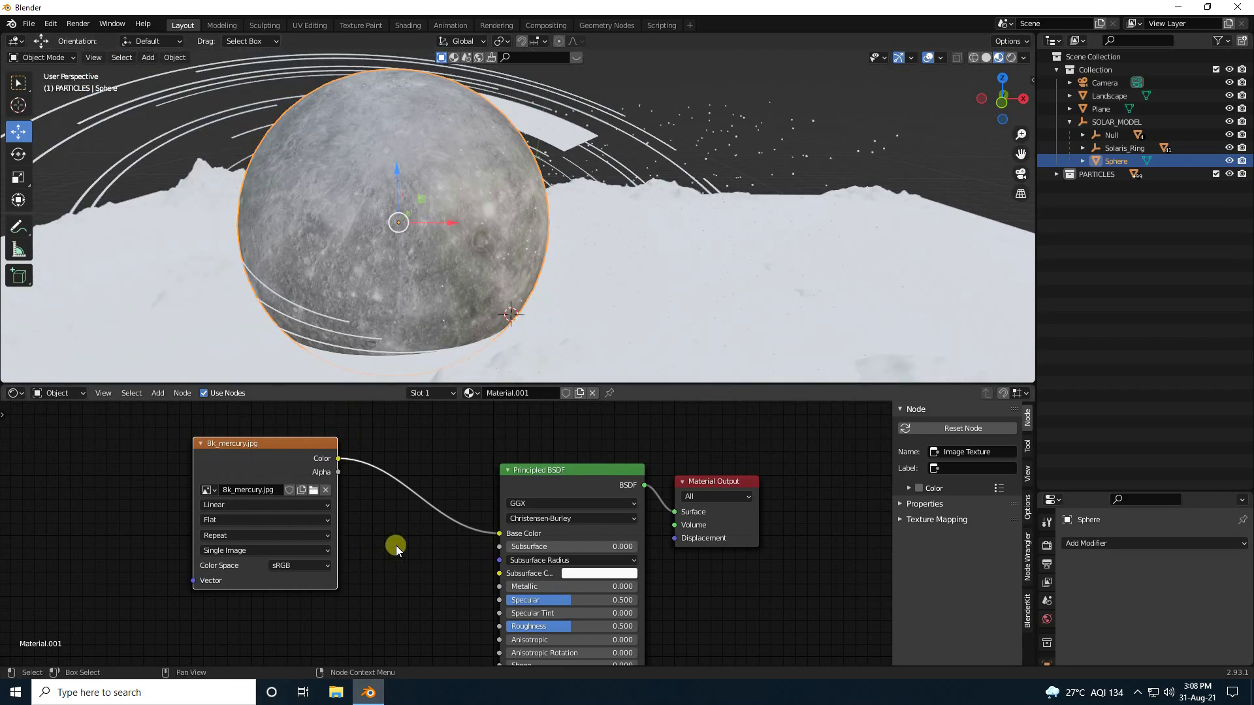
middle_click_drag(411, 555, 429, 543)
left_click(158, 393)
type("colo")
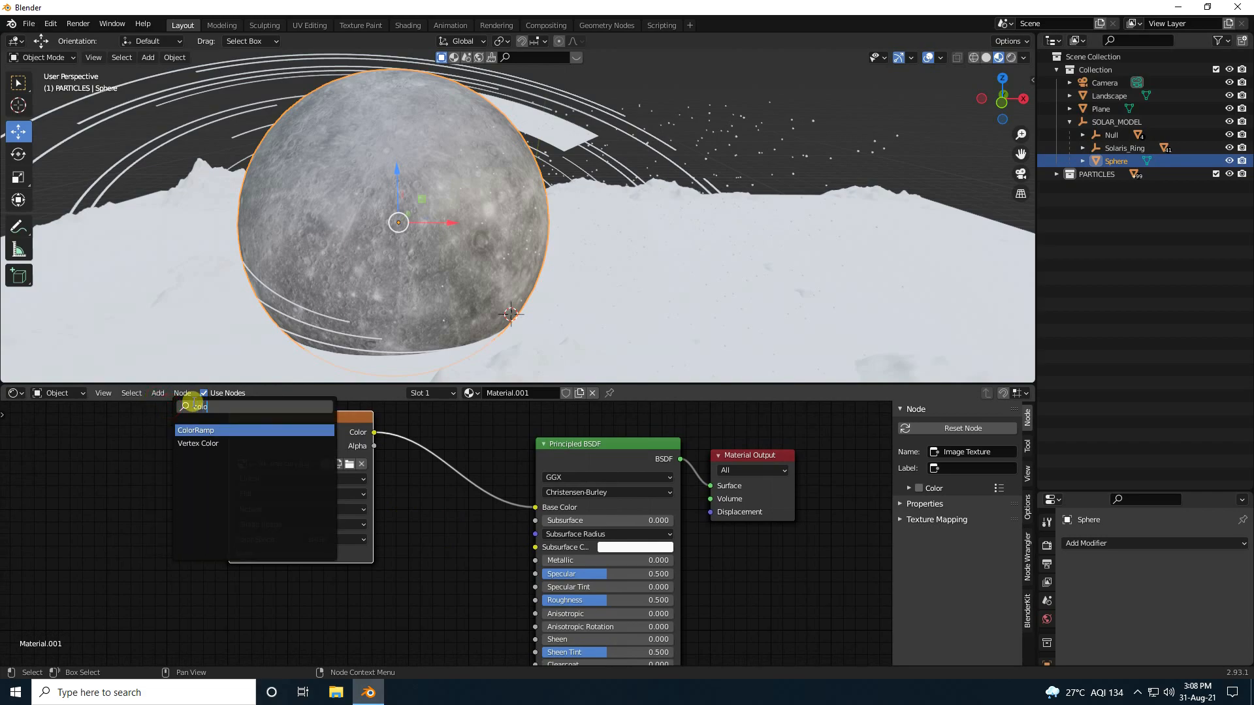
key("Return")
left_click(353, 590)
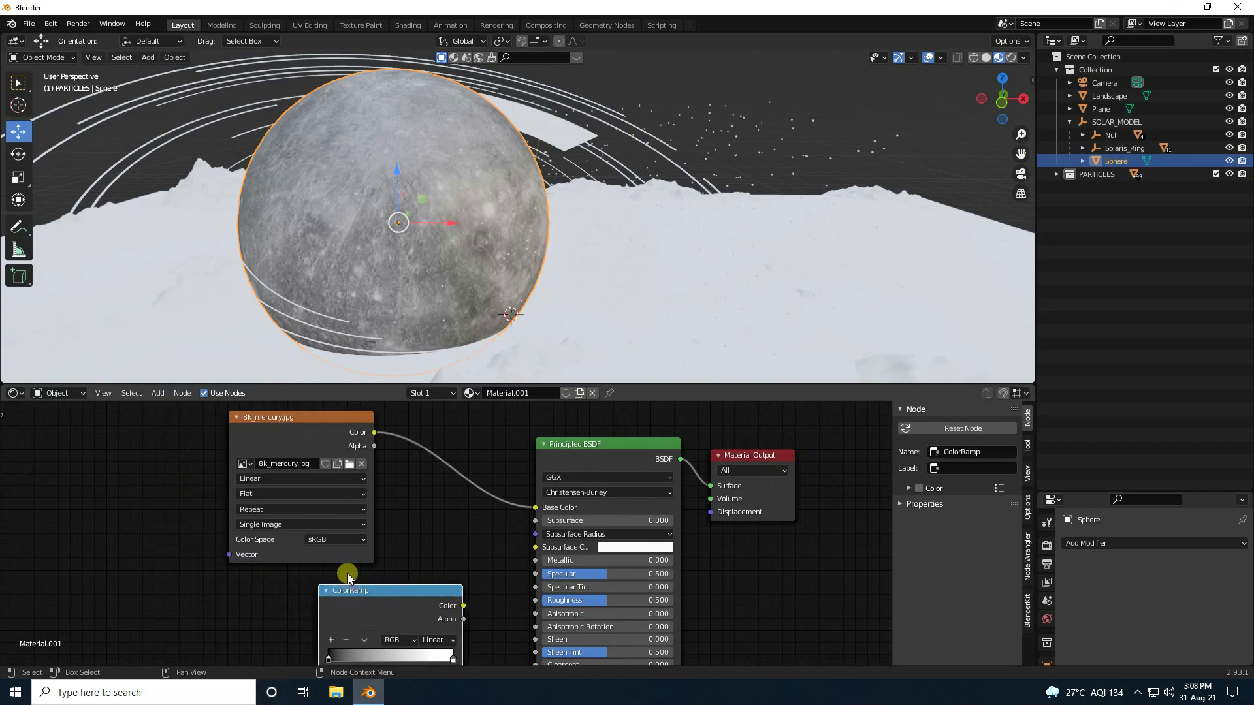
Add a Bump node beside the Principled BSDF and space out the image texture and ColorRamp nodes ahead of it.
left_click(157, 394)
type("bump")
key("Return")
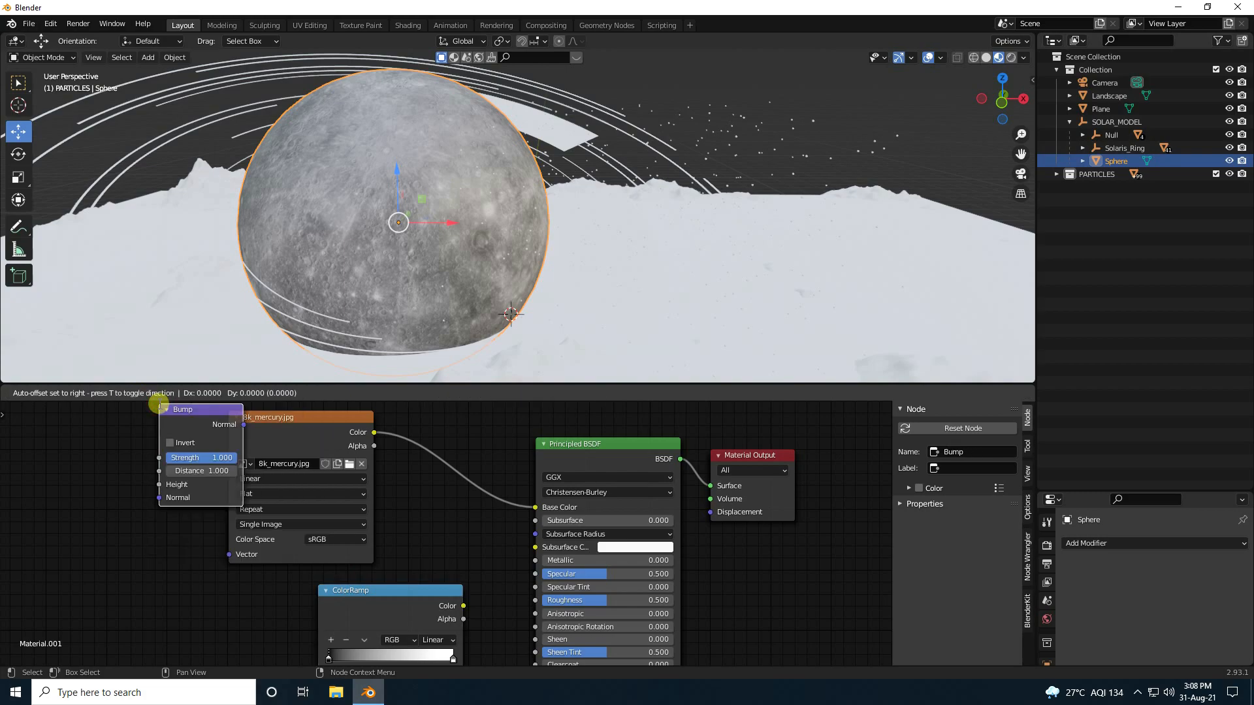
left_click(396, 590)
left_click_drag(396, 590, 299, 593)
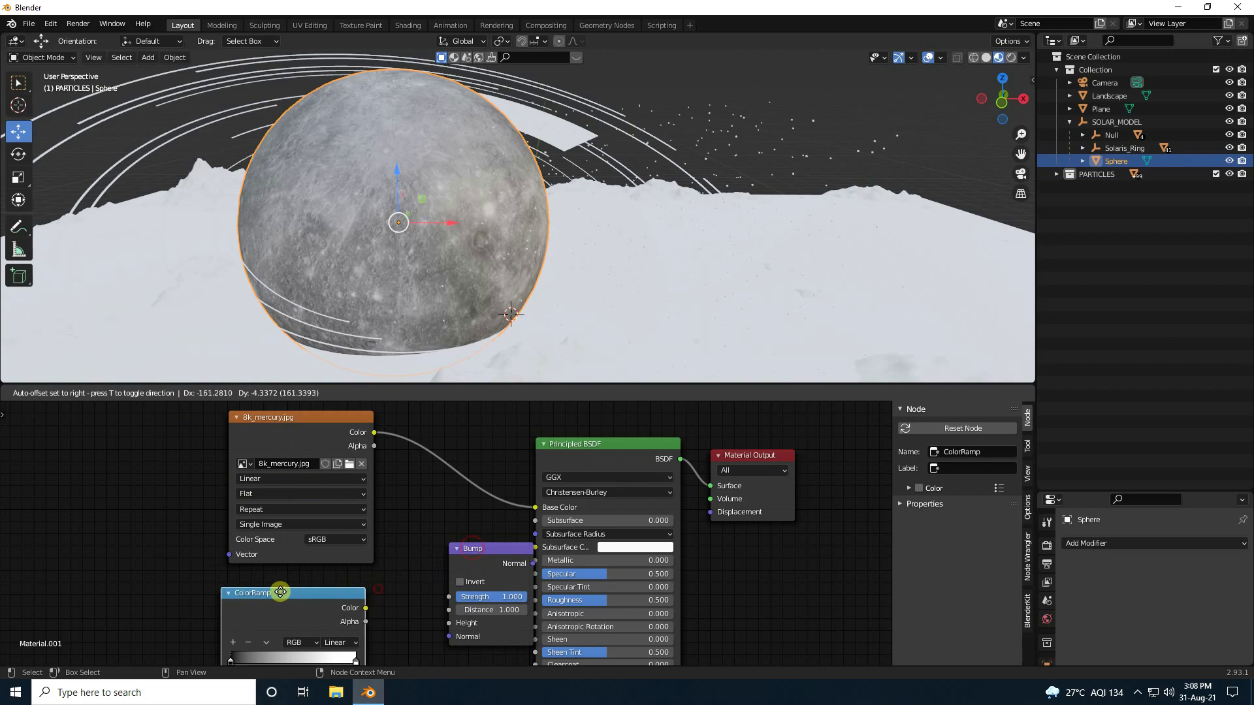
left_click_drag(279, 417, 140, 414)
left_click_drag(267, 594, 310, 519)
Connect the image texture's Color to the ColorRamp's Fac and the ColorRamp's Color to the Bump node's Height.
left_click_drag(236, 429, 263, 539)
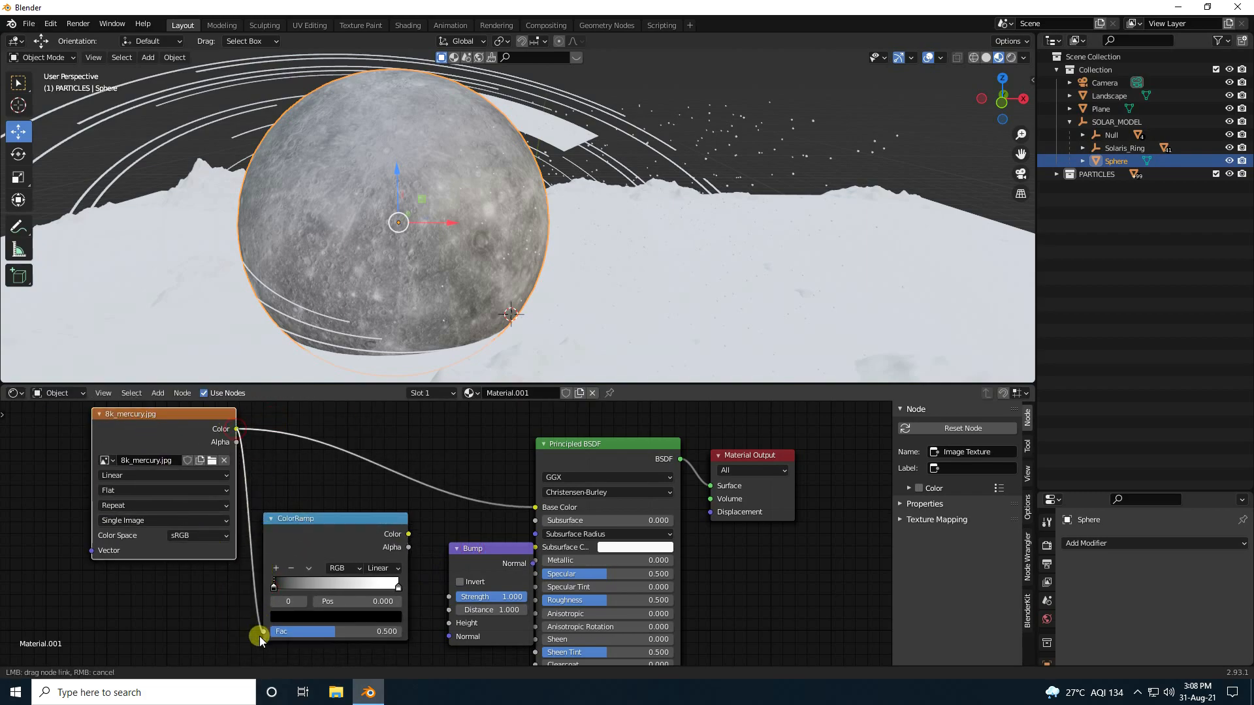
left_click_drag(260, 636, 261, 632)
left_click_drag(408, 534, 450, 623)
left_click_drag(494, 550, 472, 536)
Connect the Bump node's Normal output to the Principled BSDF's Normal input.
middle_click_drag(472, 535, 458, 420)
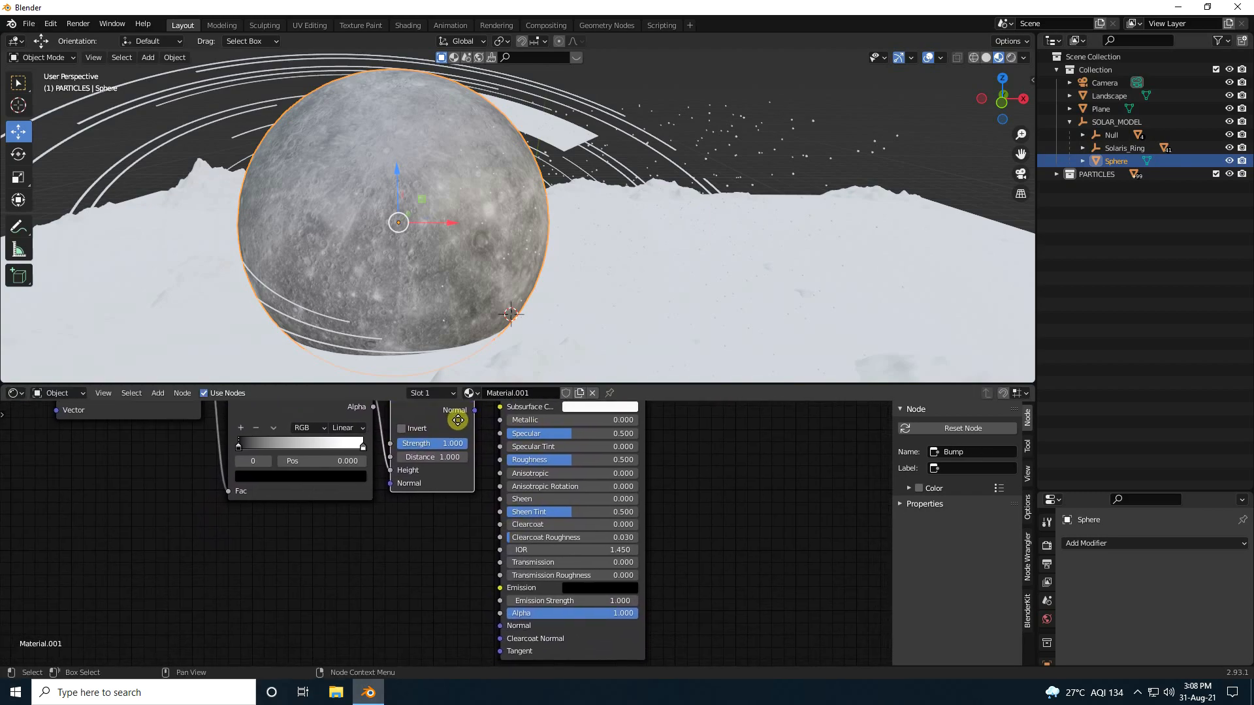
scroll(452, 468, "down", 1)
left_click_drag(471, 418, 496, 620)
middle_click_drag(441, 440, 444, 507)
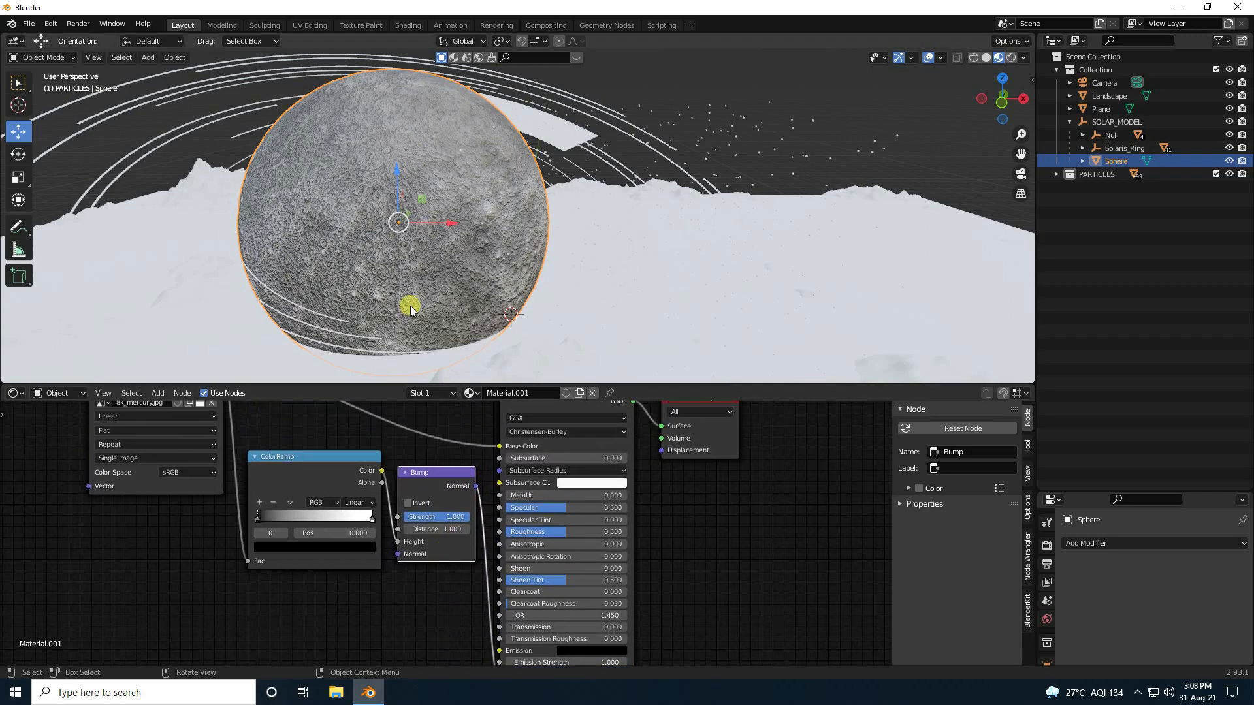
scroll(388, 237, "up", 3)
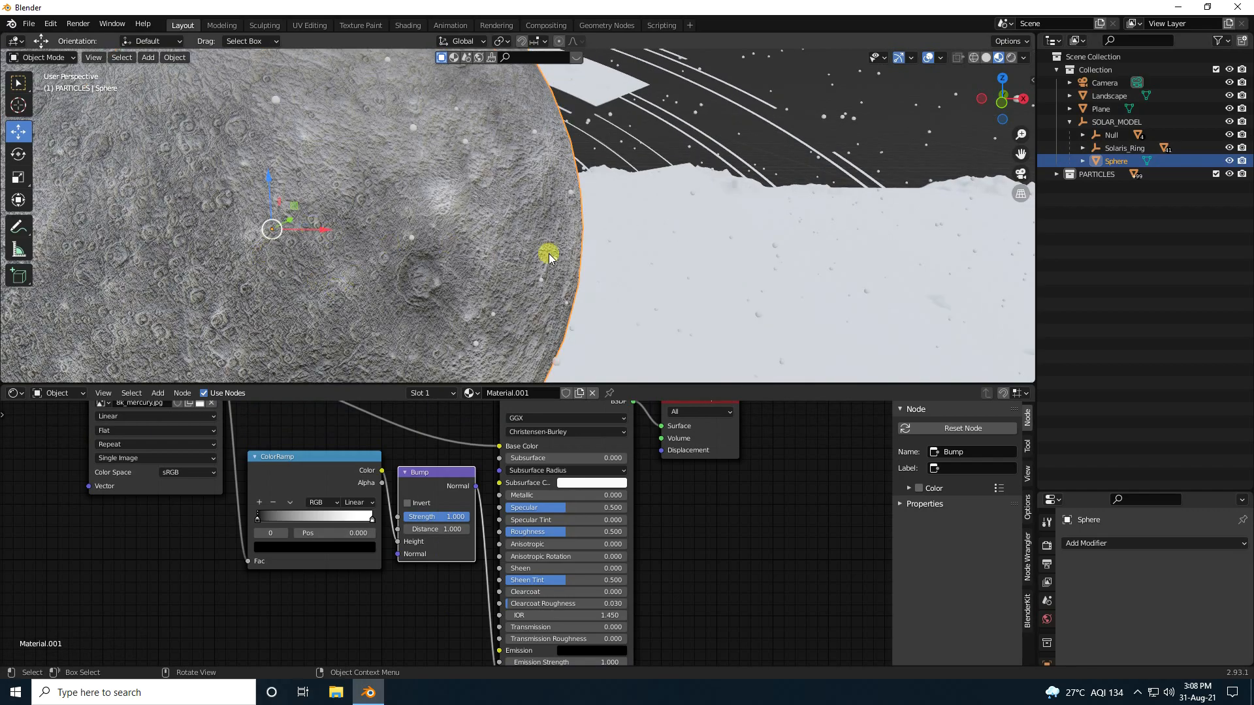
scroll(449, 244, "down", 2)
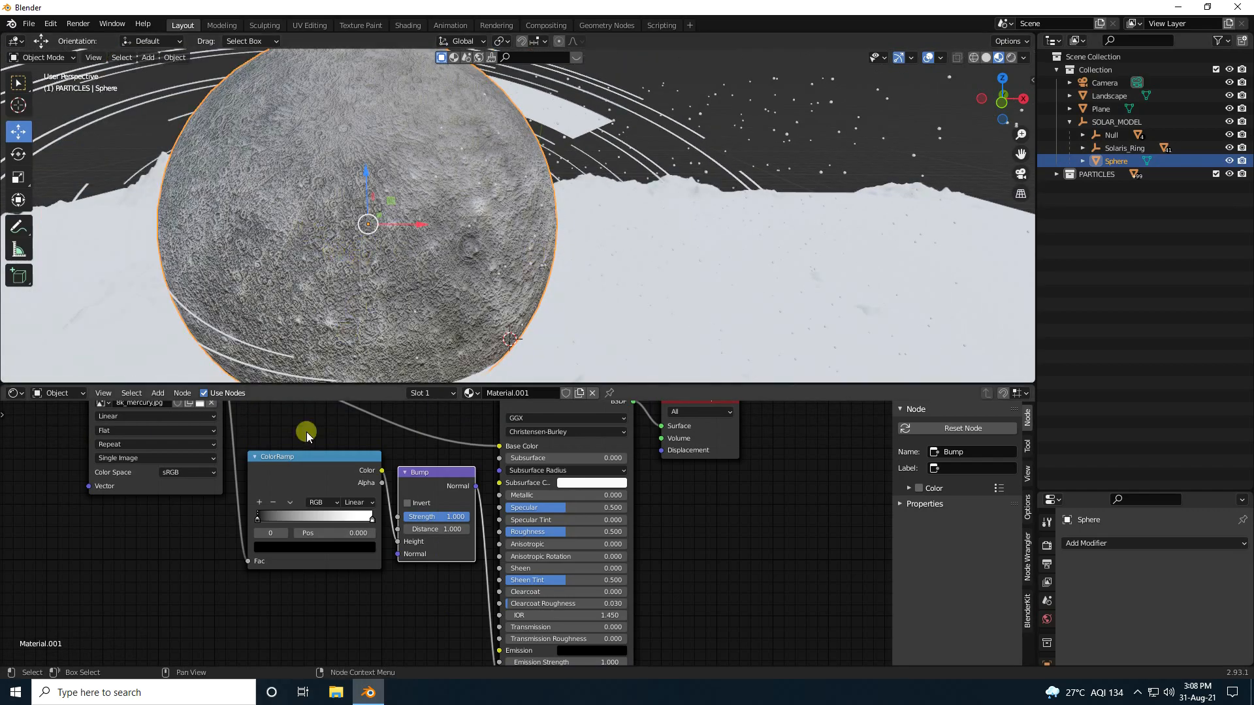
Set the planet material's Principled BSDF to Metallic 0.5, Specular 1 and Roughness 0.3.
left_click(528, 497)
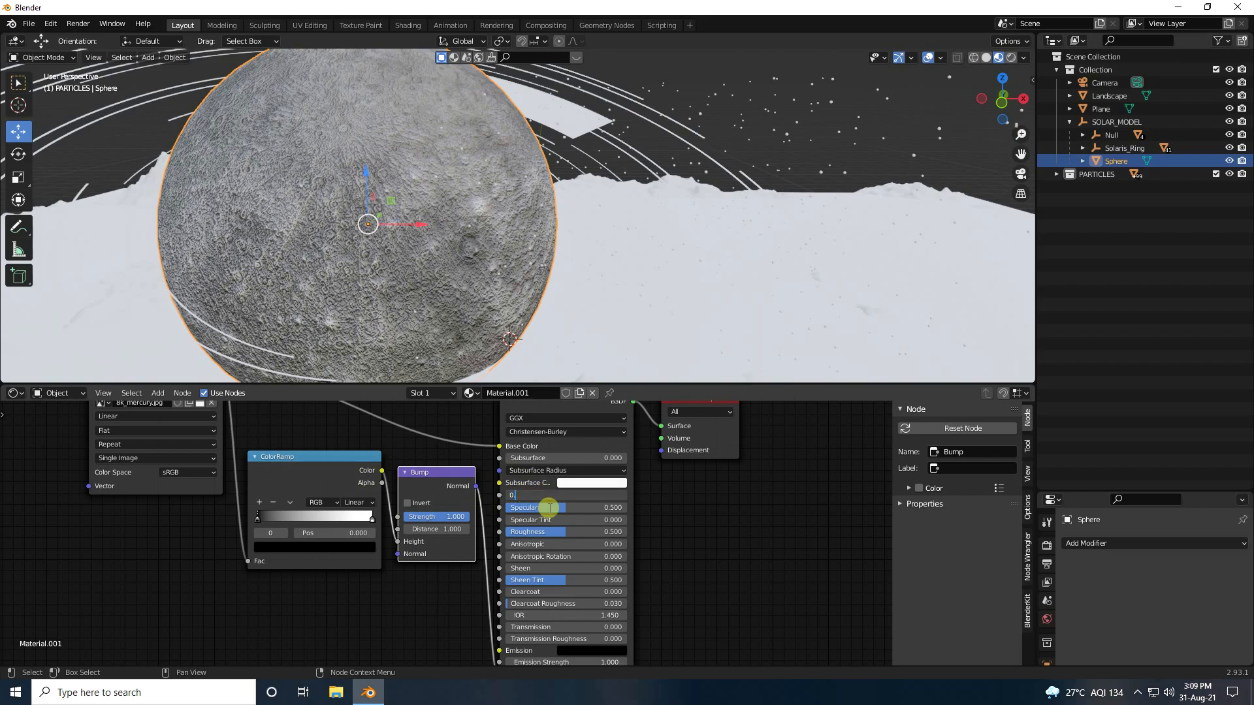
key("Return")
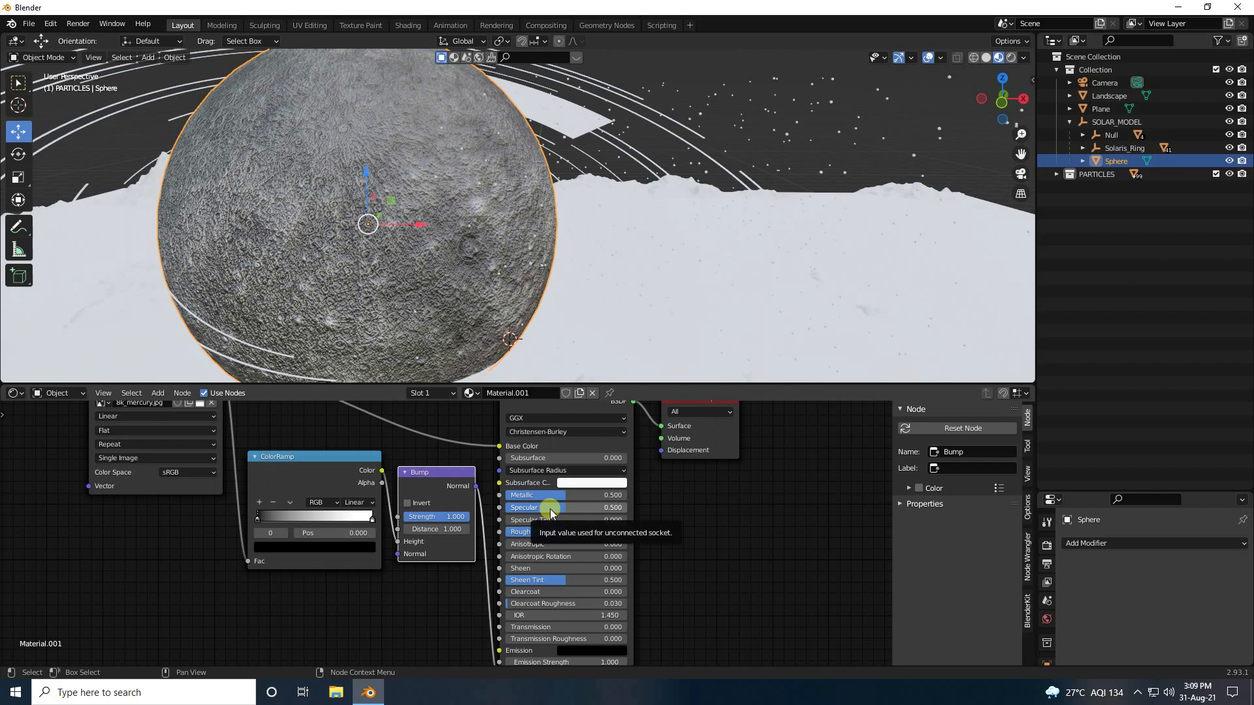
left_click(575, 508)
key("Return")
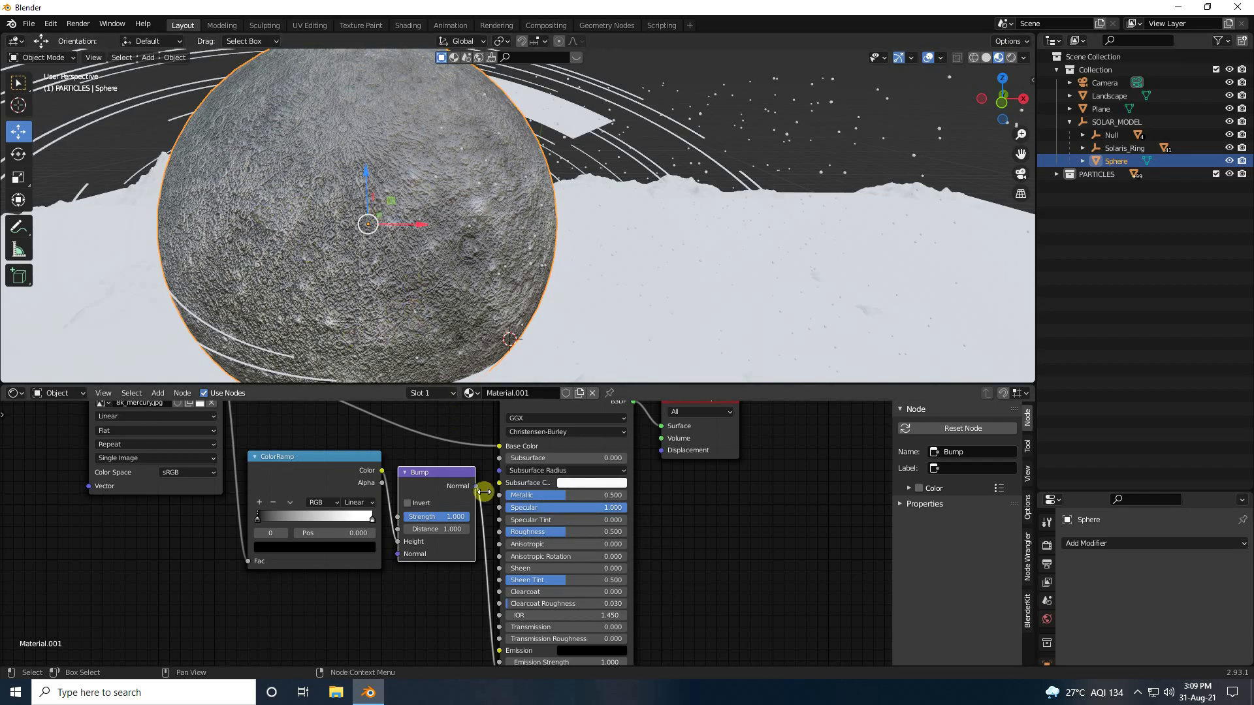
left_click(533, 532)
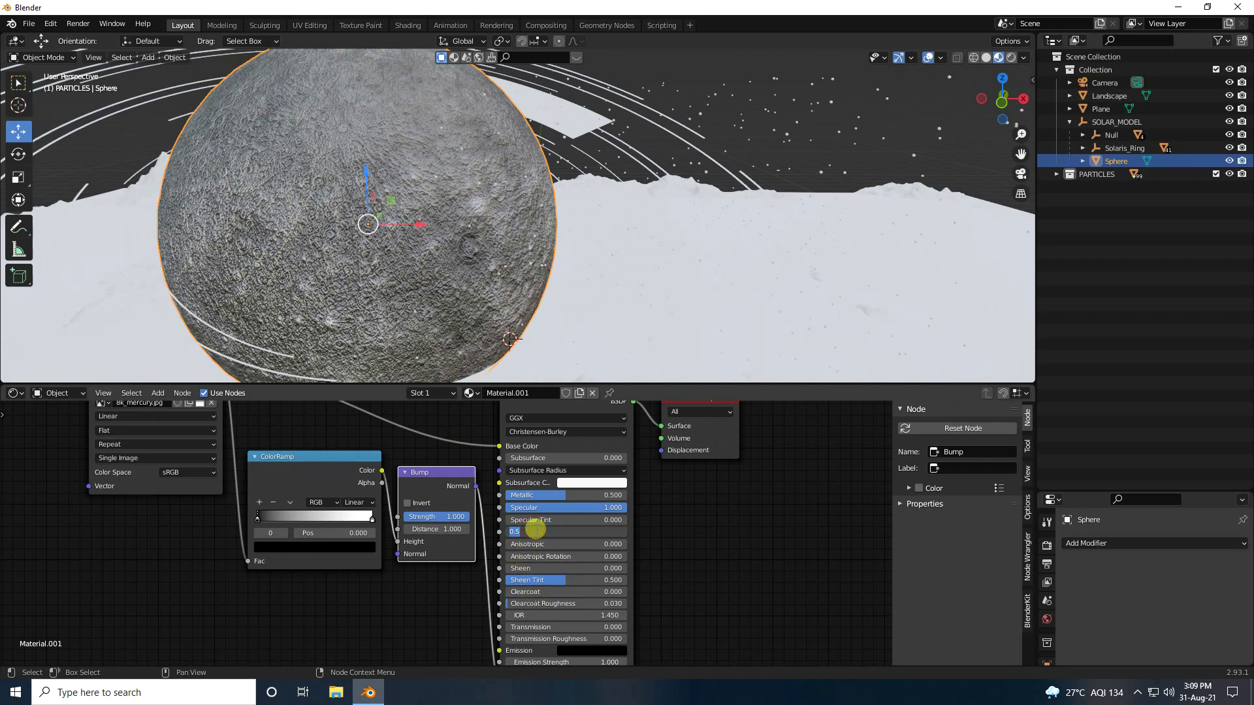
key("Return")
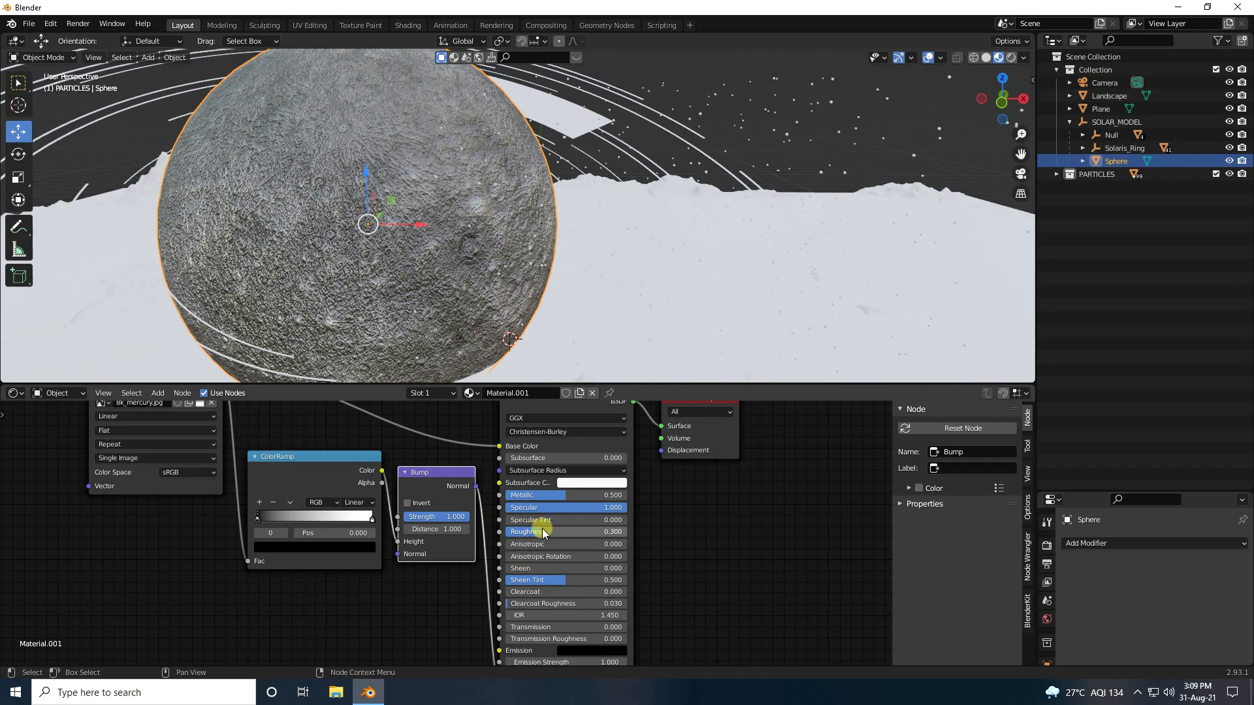
Examine the planet's bumped surface up close and from several angles.
middle_click_drag(353, 240, 376, 222)
middle_click_drag(491, 158, 463, 224, "shift")
scroll(395, 224, "up", 3)
scroll(396, 224, "down", 3)
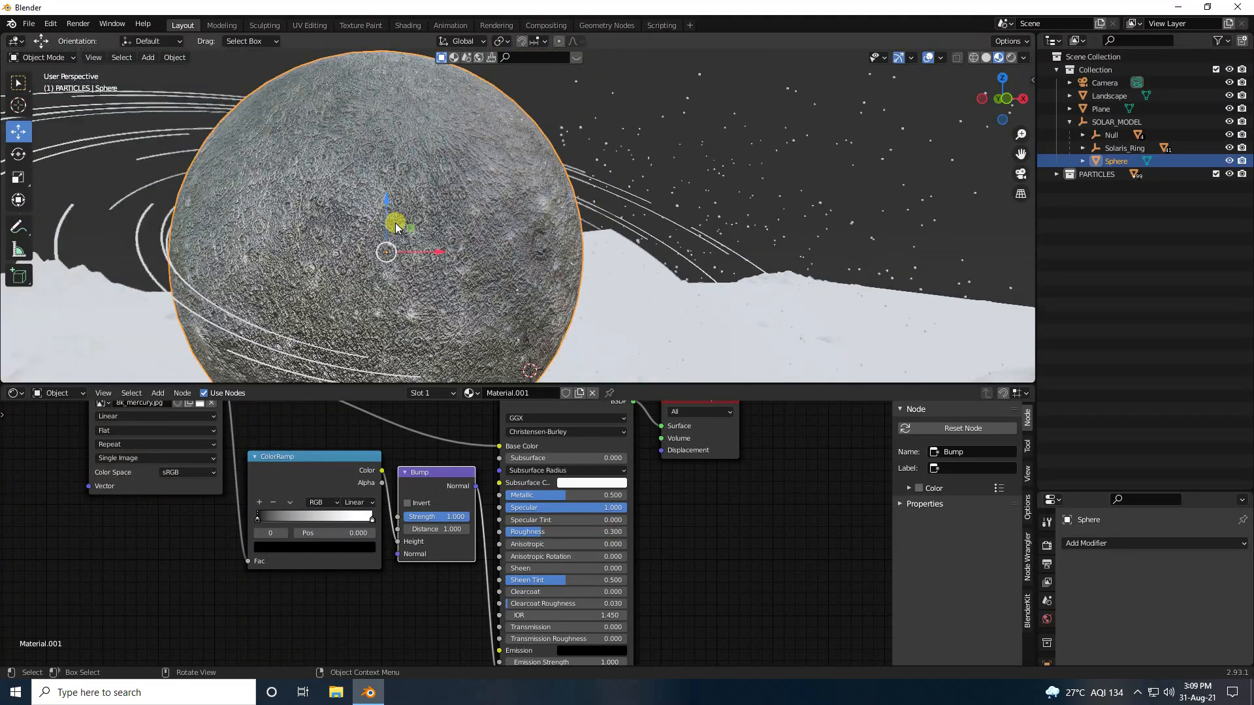
middle_click_drag(452, 290, 448, 246, "shift")
scroll(443, 252, "down", 3)
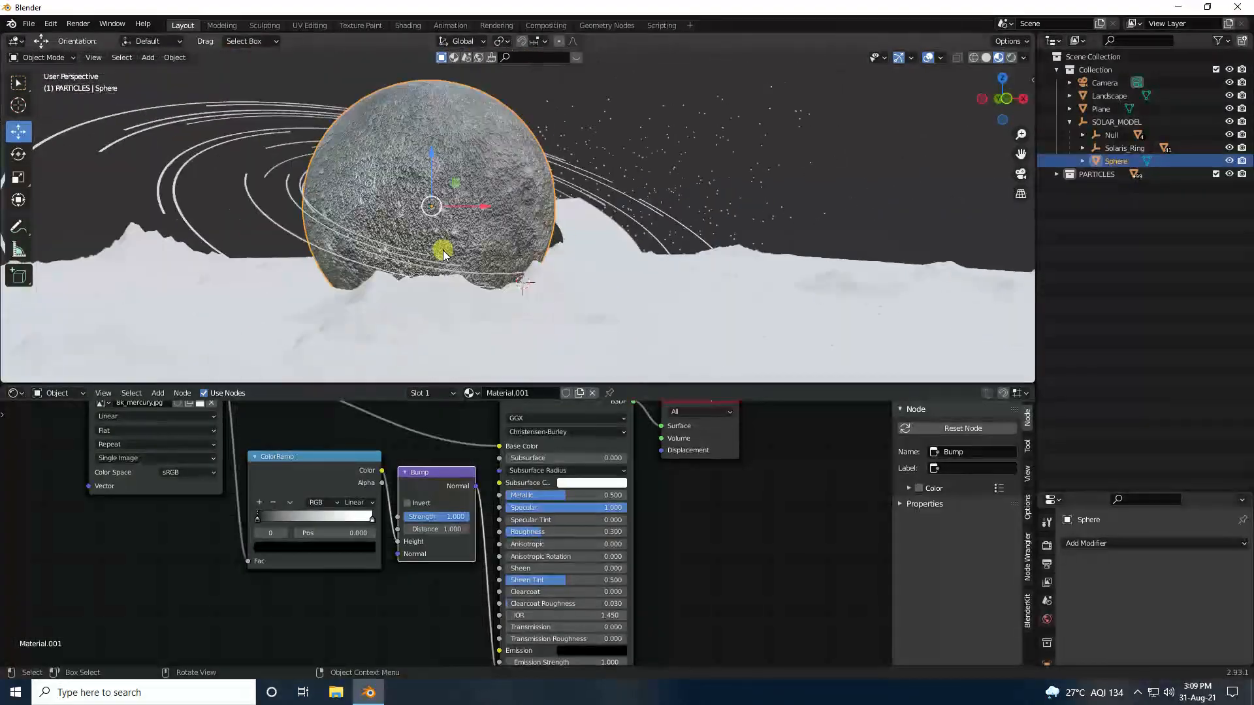
middle_click_drag(377, 304, 347, 329)
scroll(421, 202, "up", 3)
middle_click_drag(431, 180, 478, 302, "shift")
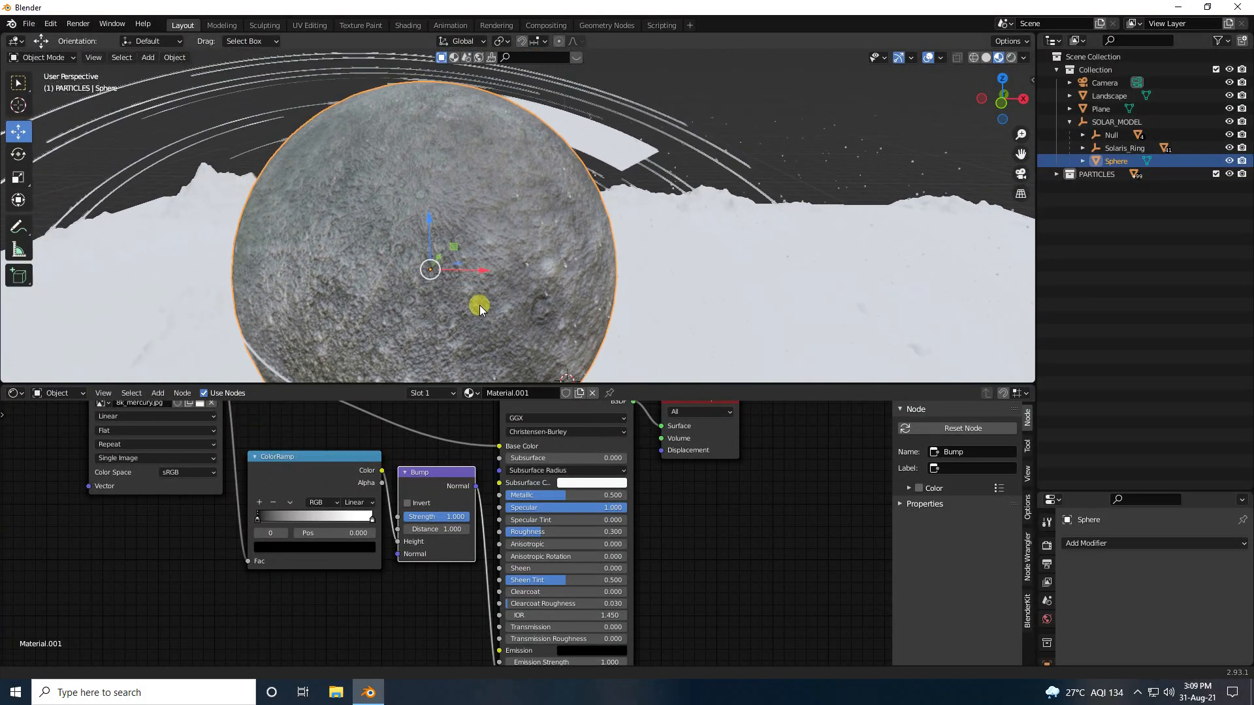
Add linked Texture Coordinate and Mapping nodes in front of the Mercury image texture.
middle_click_drag(359, 468, 616, 507)
left_click(482, 449)
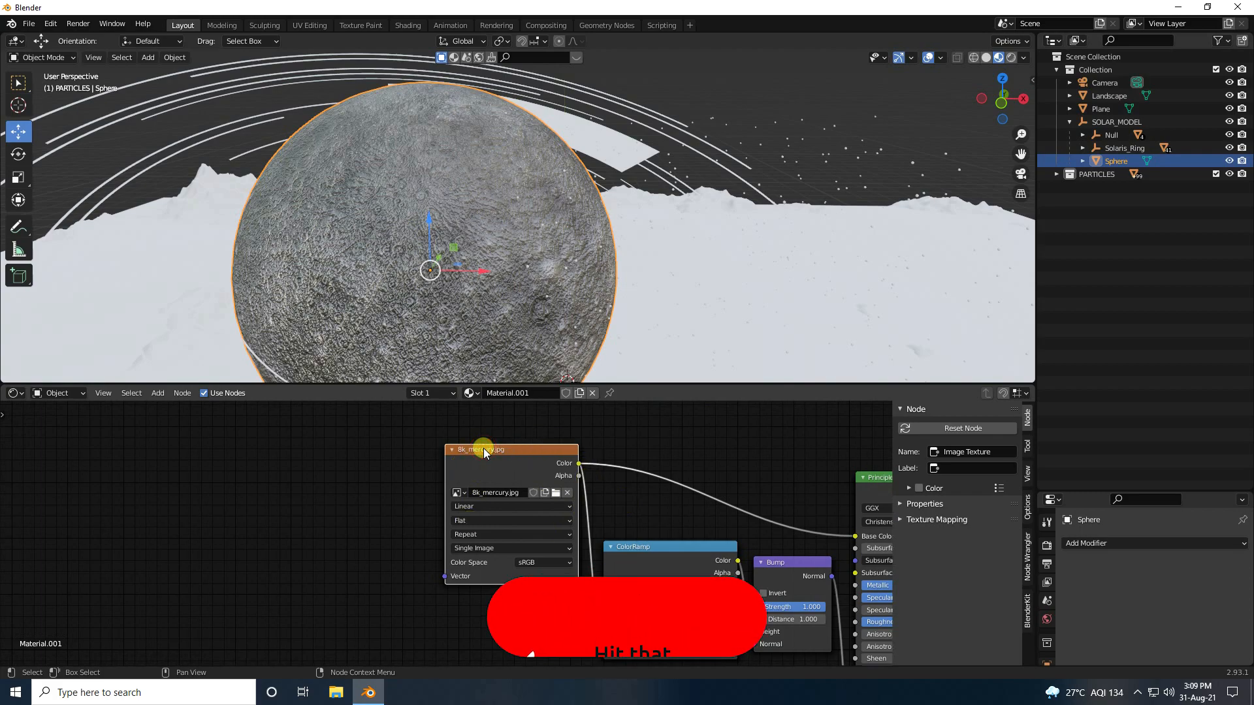
key("ctrl+t")
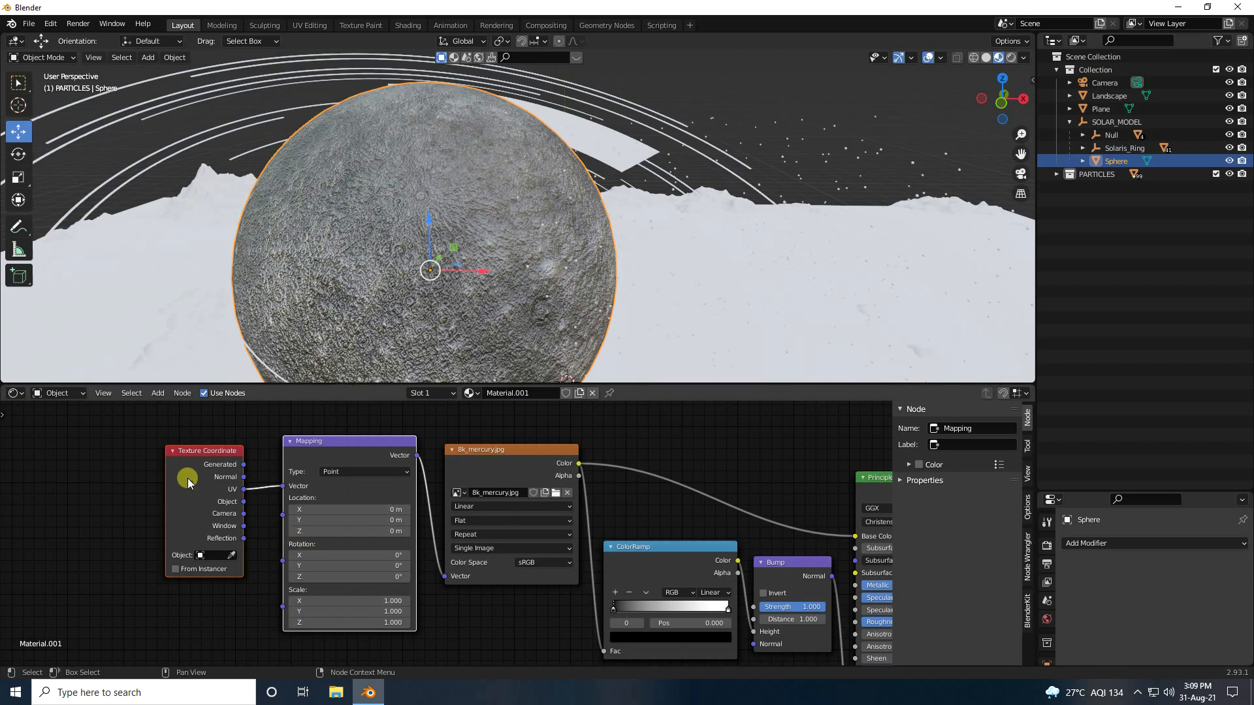
middle_click_drag(400, 301, 428, 282)
middle_click_drag(542, 185, 528, 240)
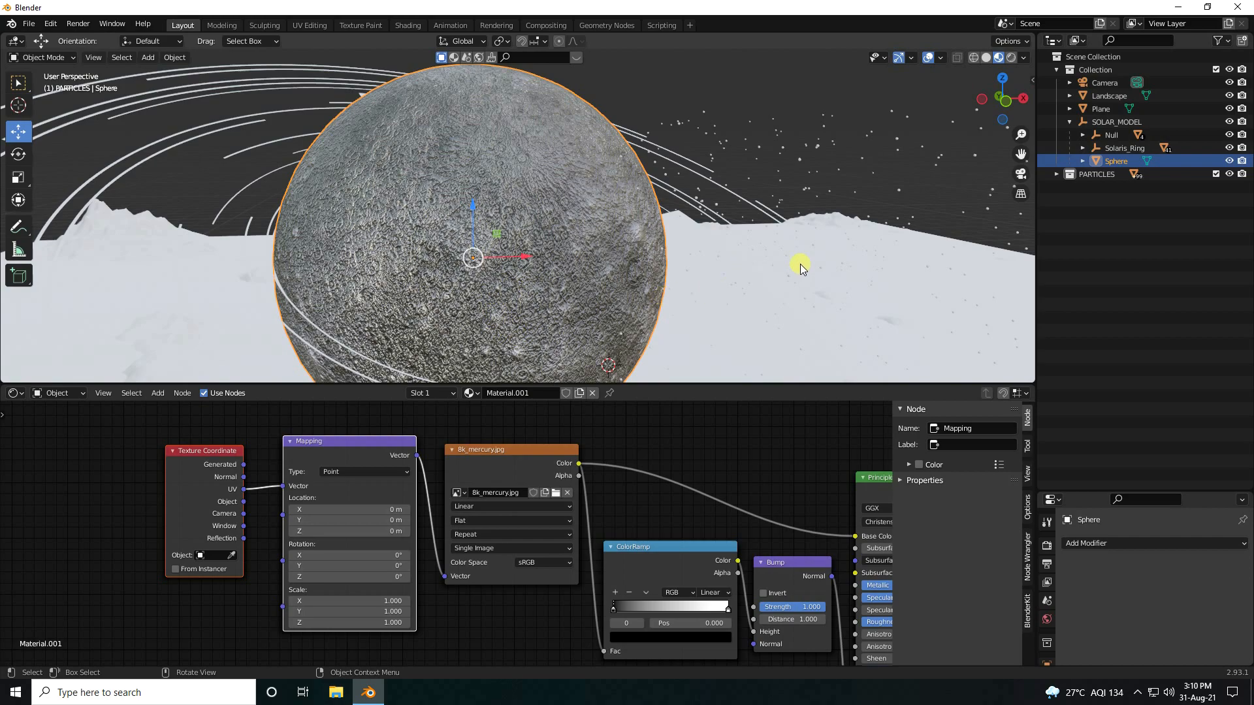
Collapse SOLAR_MODEL in the outliner and create a new material for the Plane object.
left_click(1070, 122)
left_click(1101, 110)
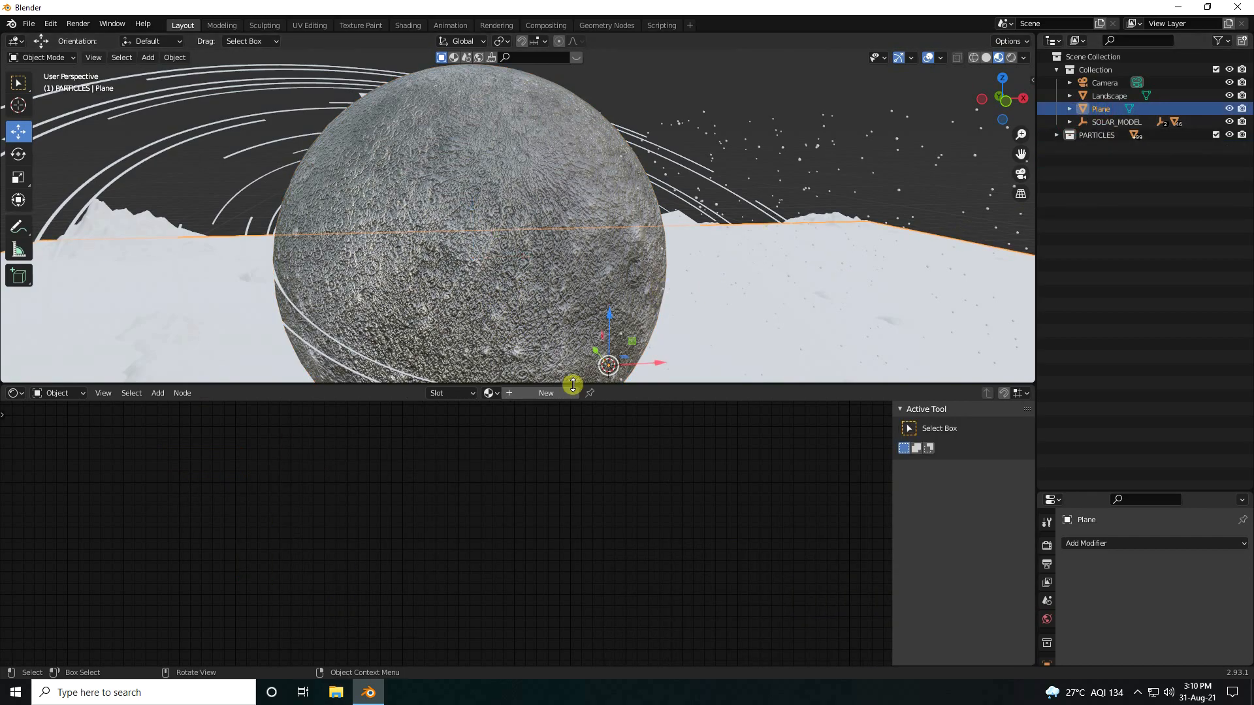
left_click(510, 392)
middle_click_drag(716, 523, 206, 468)
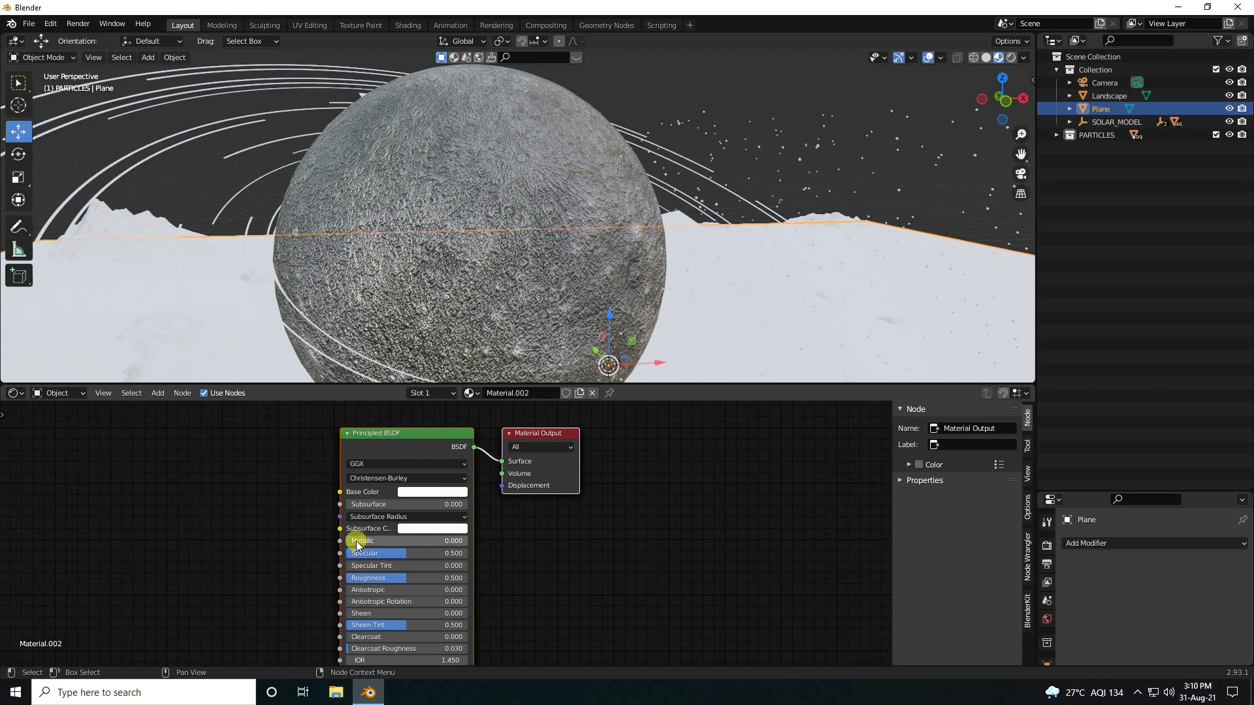
scroll(359, 512, "up", 1)
middle_click_drag(240, 506, 382, 526)
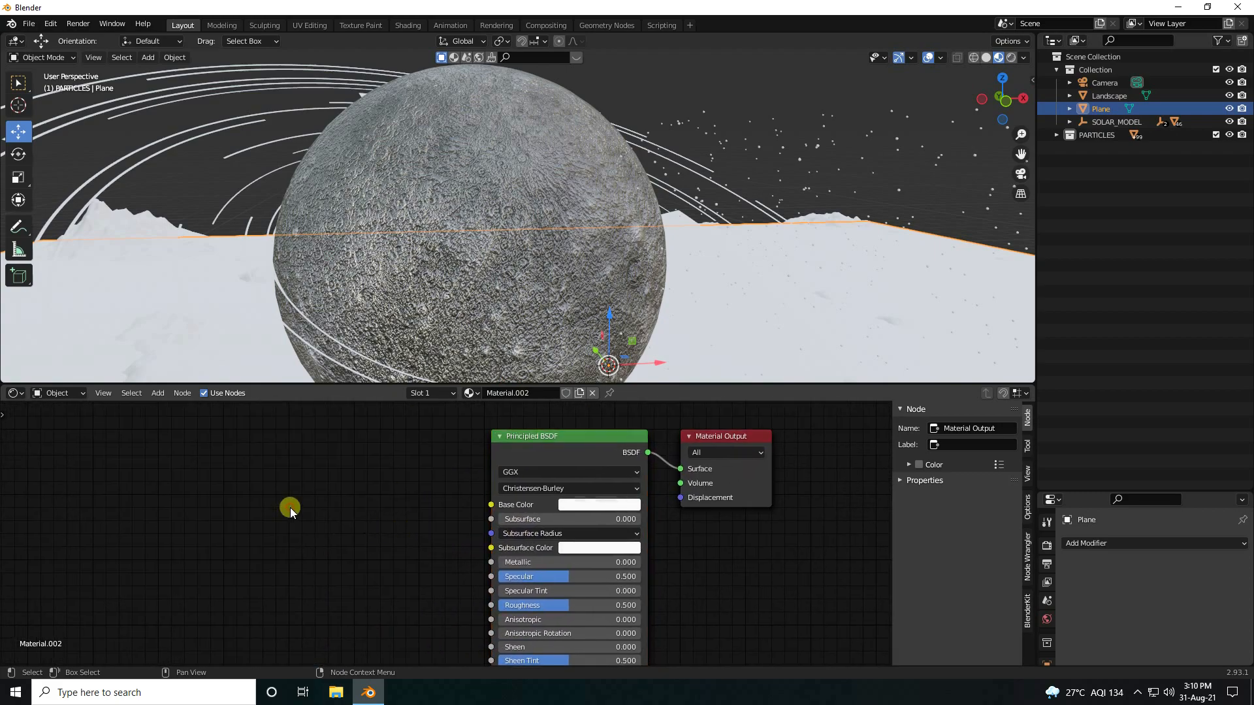
Add a Noise Texture node to the plane's material and move the Principled BSDF node away from the Material Output.
left_click(160, 393)
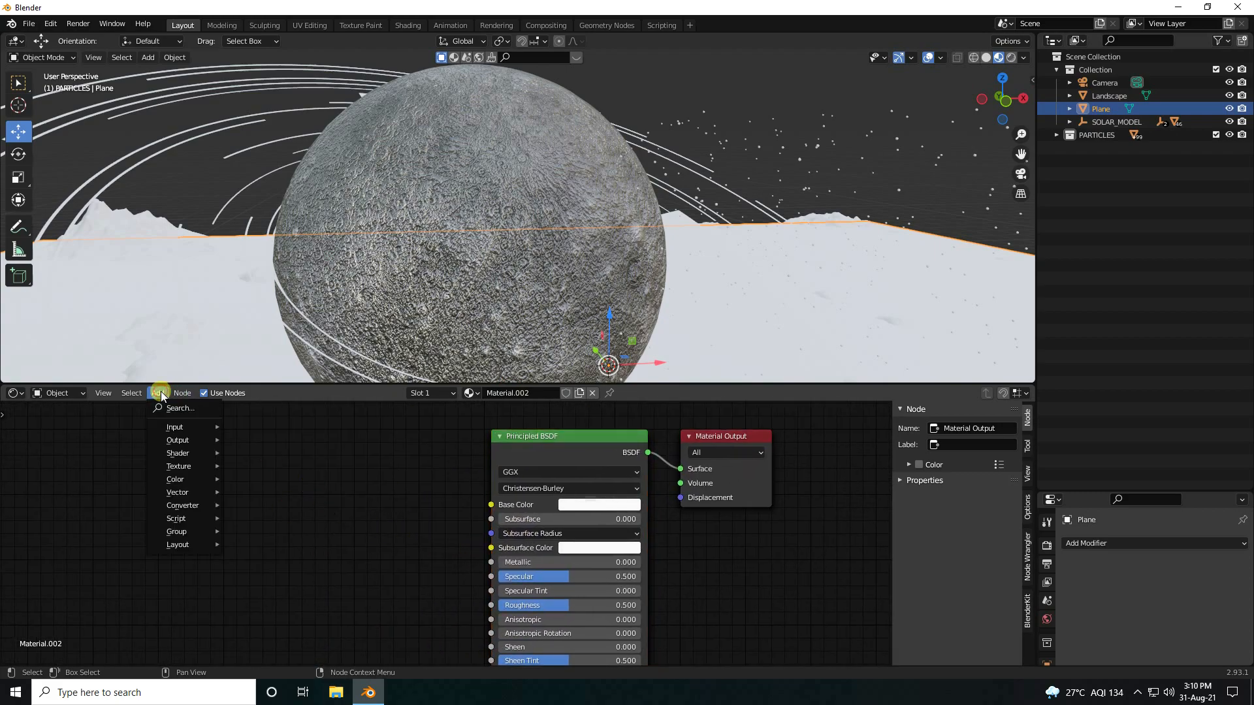
left_click(172, 407)
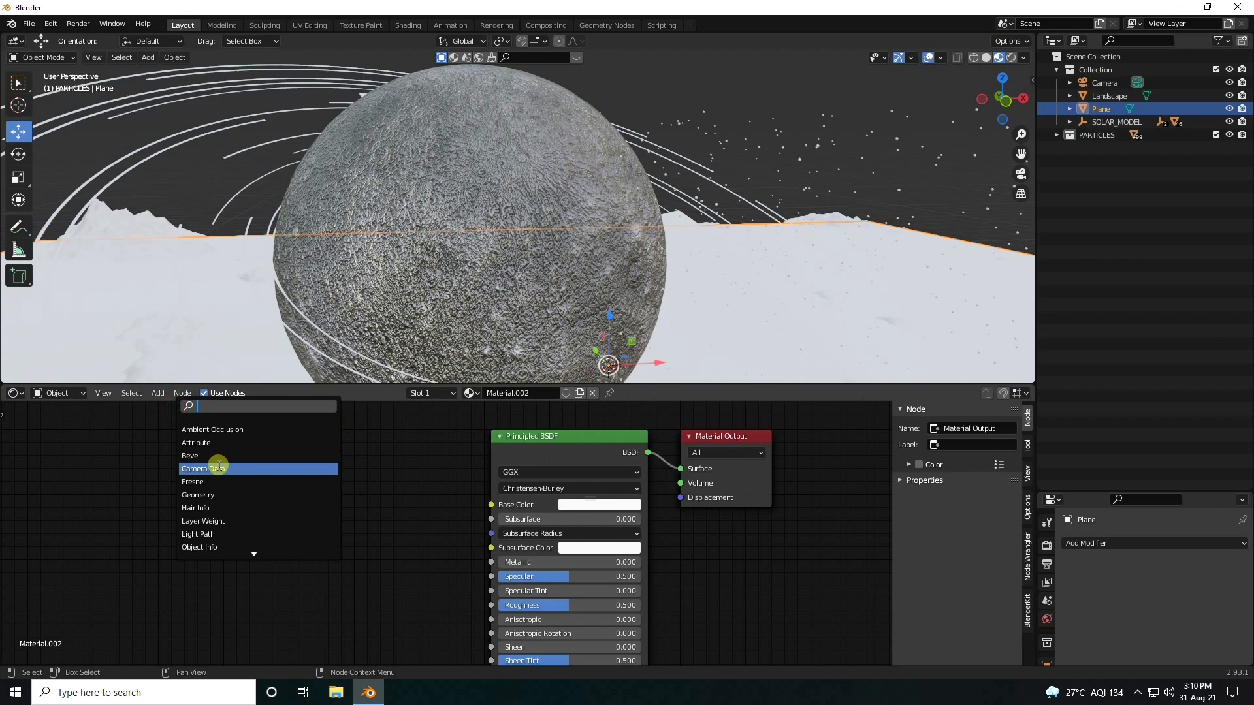
type("noi")
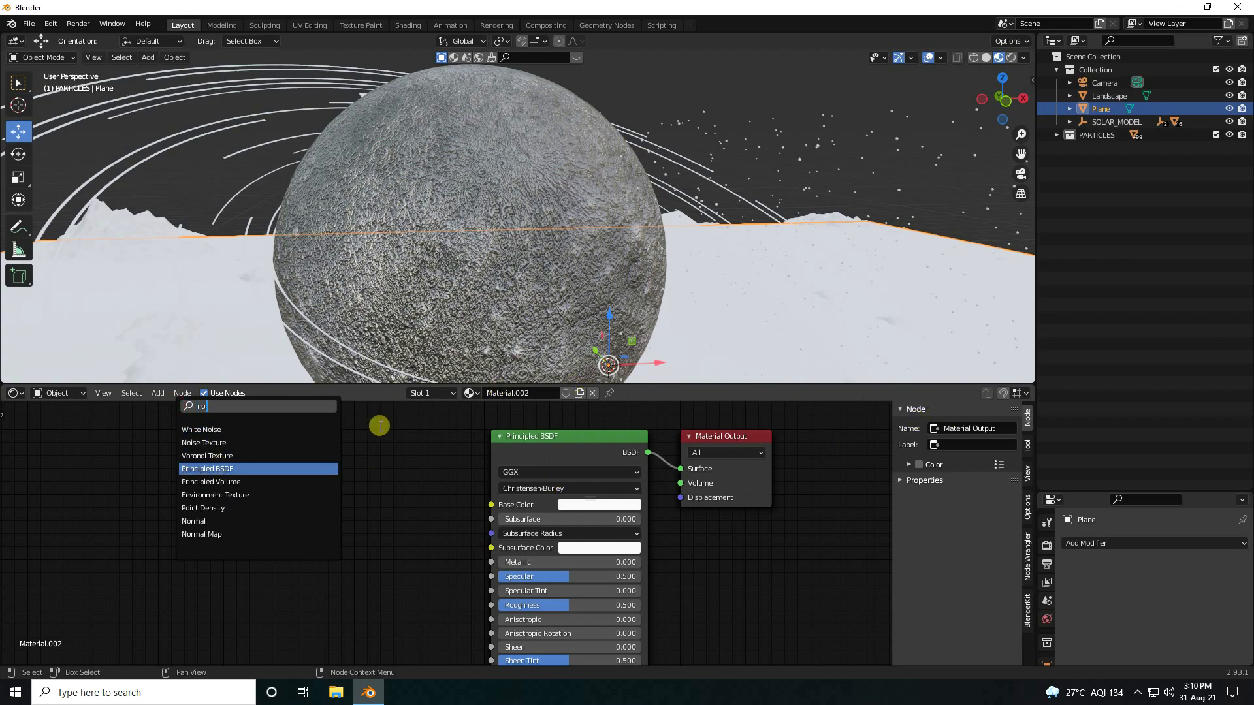
left_click(209, 443)
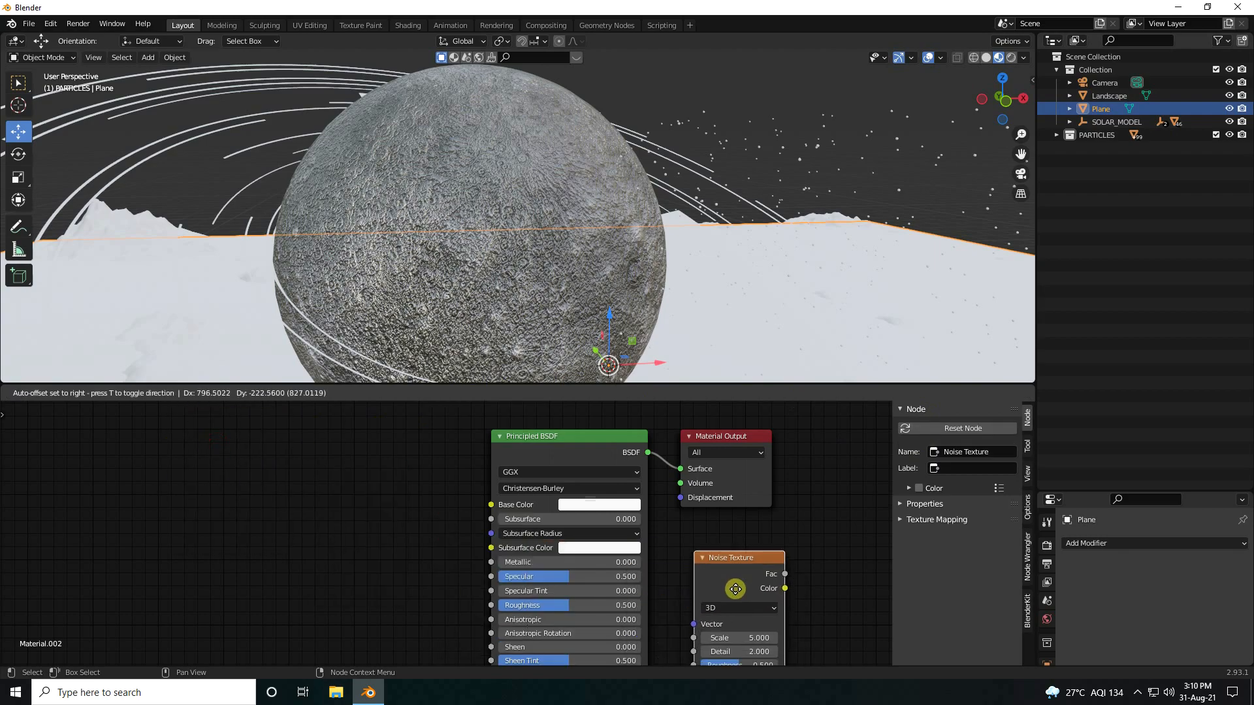
left_click(733, 582)
left_click_drag(567, 436, 389, 435)
Add a Math node to the plane's material and place the Noise Texture node in front of it.
left_click(157, 394)
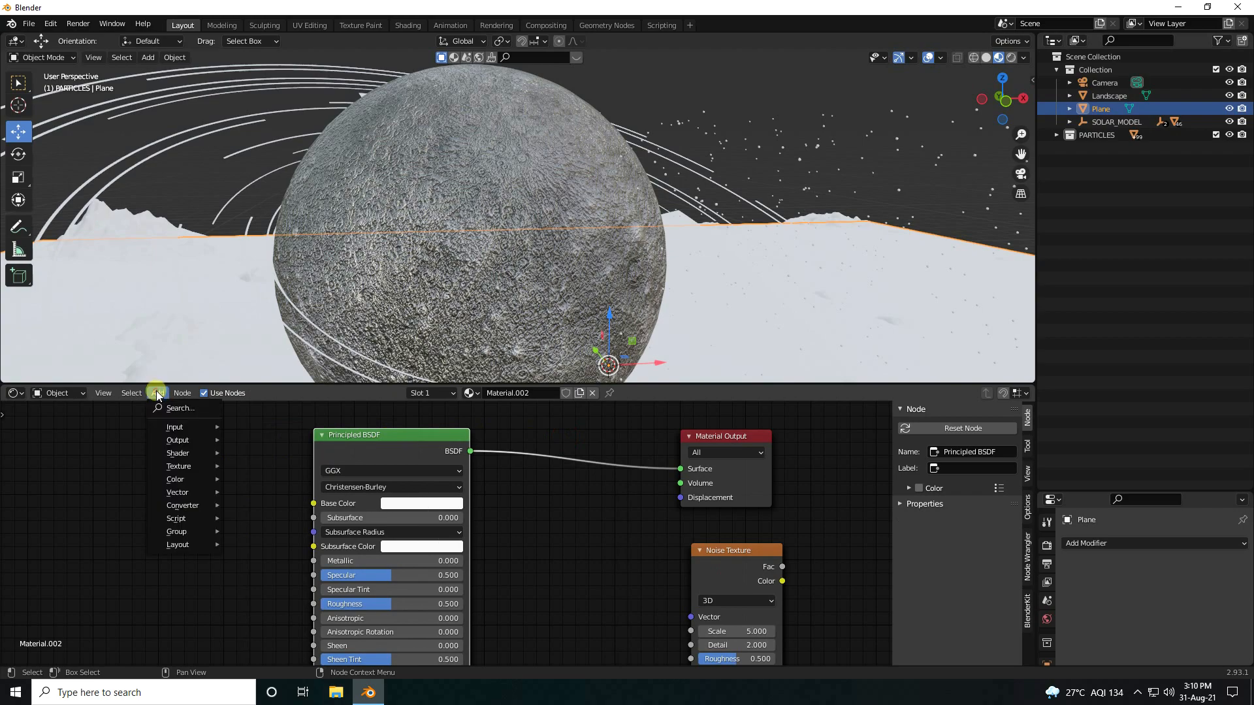
left_click(173, 408)
type("mat")
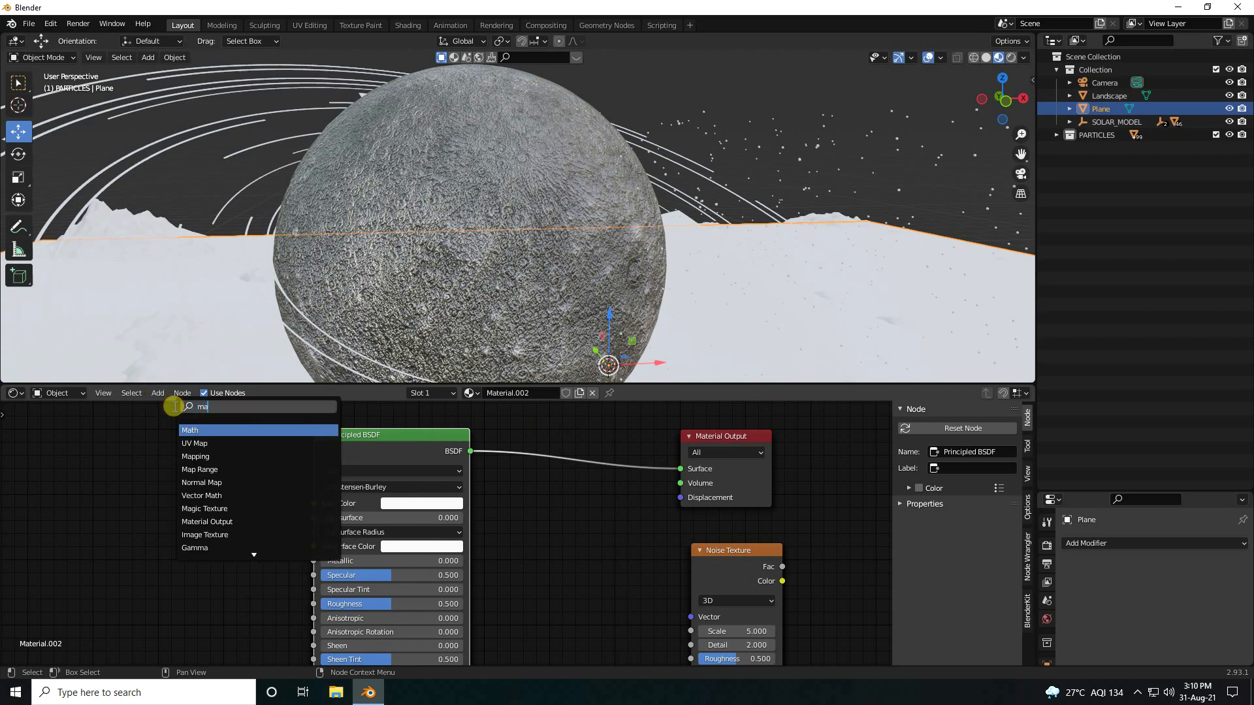
left_click(206, 429)
left_click_drag(601, 531, 828, 538)
left_click_drag(739, 550, 588, 529)
Link the Noise Texture's Fac through the Math node's first Value into the Material Output's Displacement, spacing the nodes apart.
left_click_drag(714, 437, 744, 426)
left_click_drag(817, 537, 687, 537)
left_click_drag(745, 426, 792, 423)
left_click_drag(752, 553, 761, 486)
left_click_drag(698, 534, 691, 498)
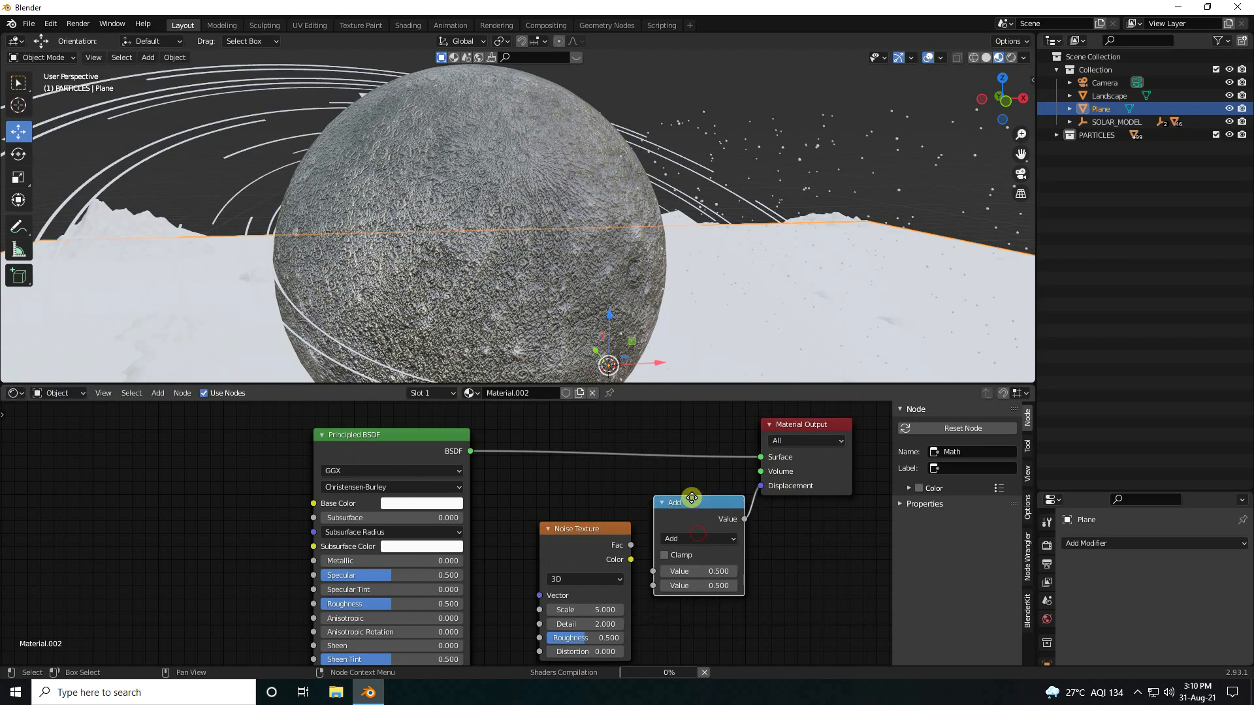
left_click_drag(597, 531, 653, 572)
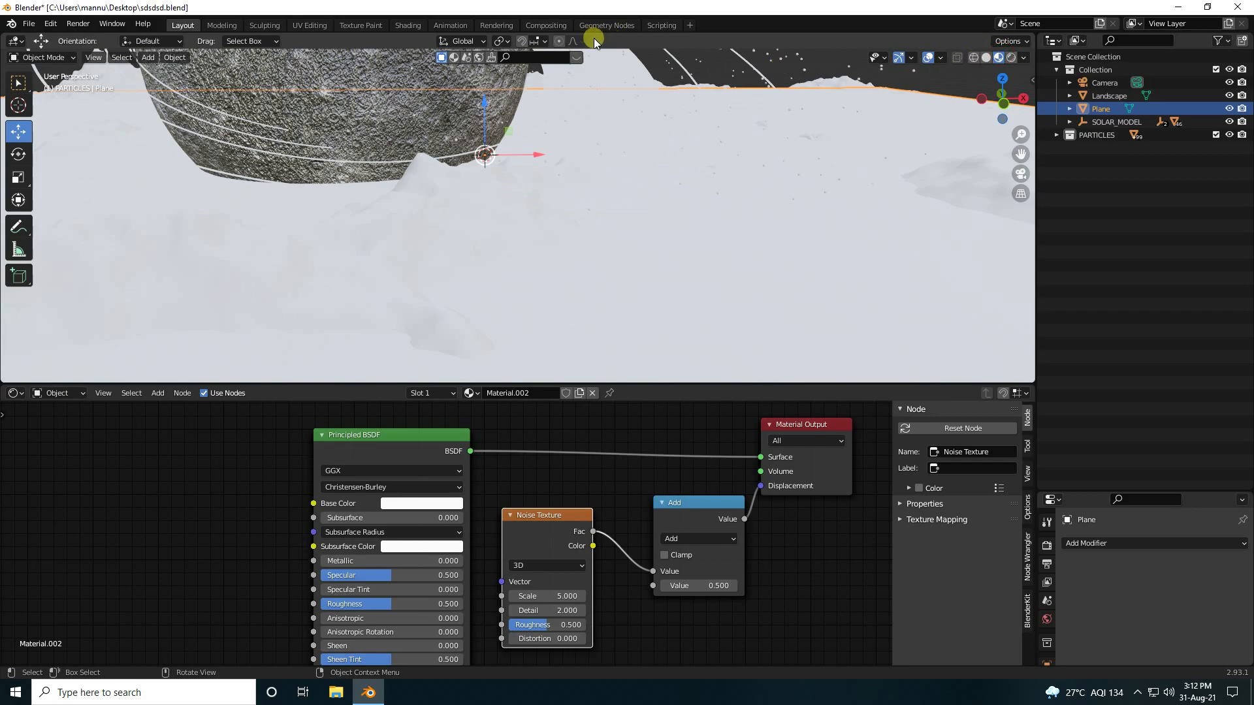
Switch to the Shading workspace and set the plane material's Base Color to hue 0.65 and saturation 0.5.
left_click(405, 24)
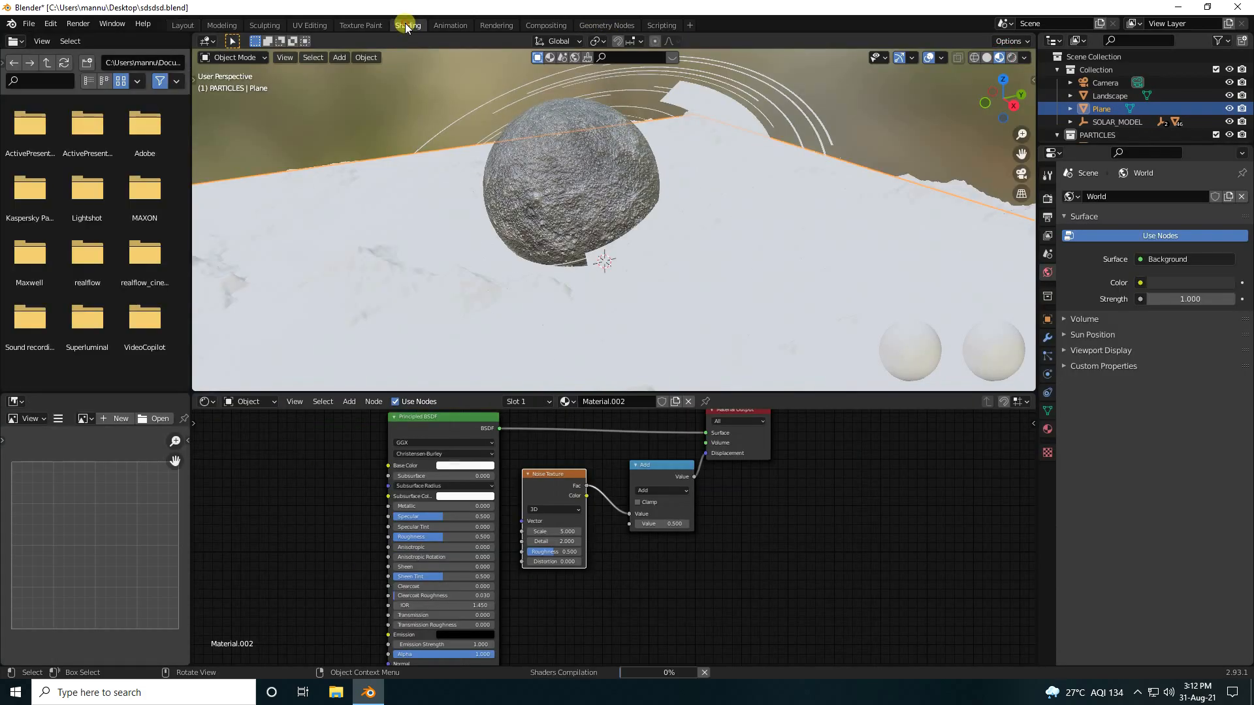
scroll(555, 340, "up", 3)
mouse_move(542, 314)
middle_mouse_down("shift")
mouse_move(588, 204)
mouse_move(588, 224)
mouse_move(611, 209)
middle_mouse_up("shift")
scroll(514, 513, "up", 2)
scroll(511, 509, "up", 1)
middle_click_drag(454, 492, 547, 542)
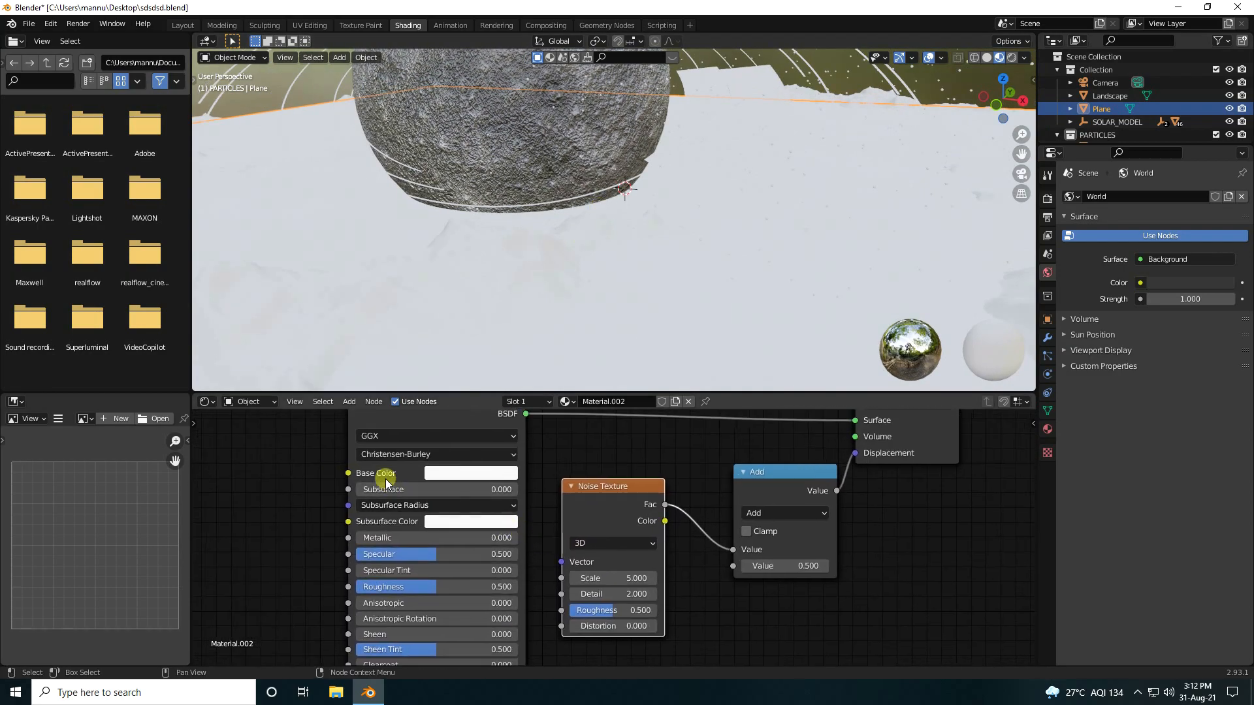
left_click(458, 475)
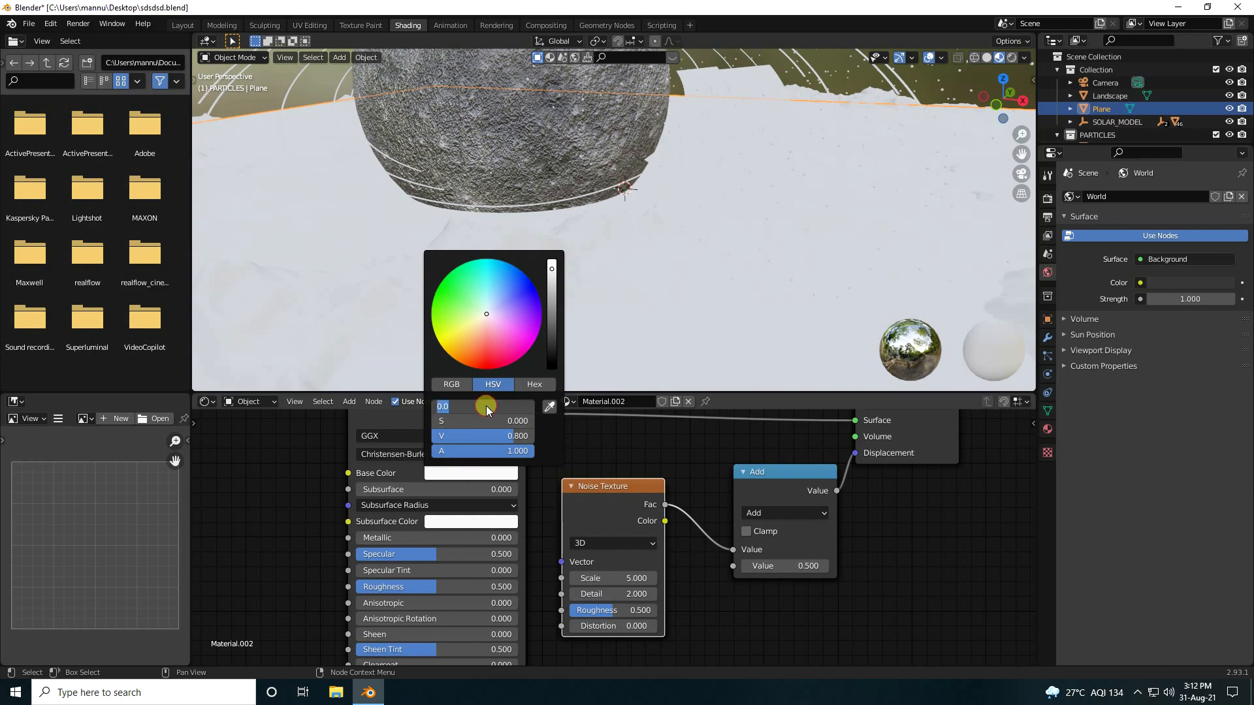
key("Return")
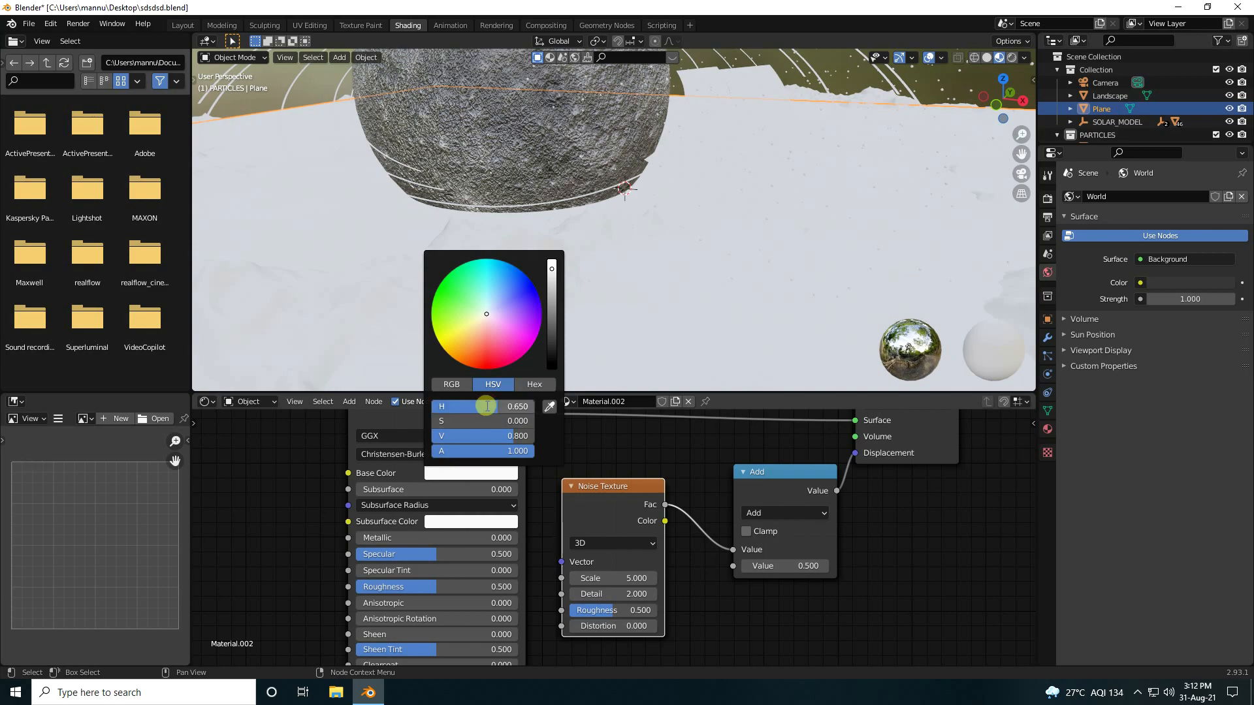
left_click(471, 422)
type("0.5")
key("Return")
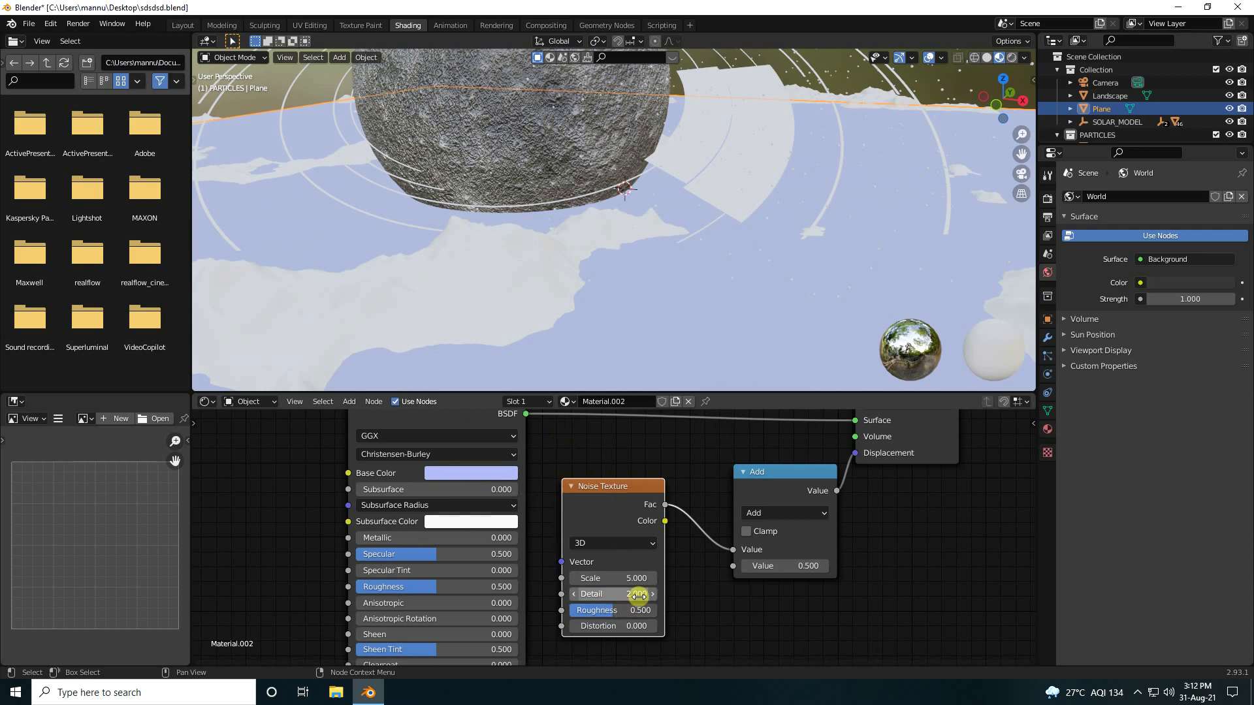
Set the Noise Texture node's Scale to 20 and Detail to 3.
middle_click_drag(706, 605, 705, 605)
left_click(615, 580)
type("20")
key("Return")
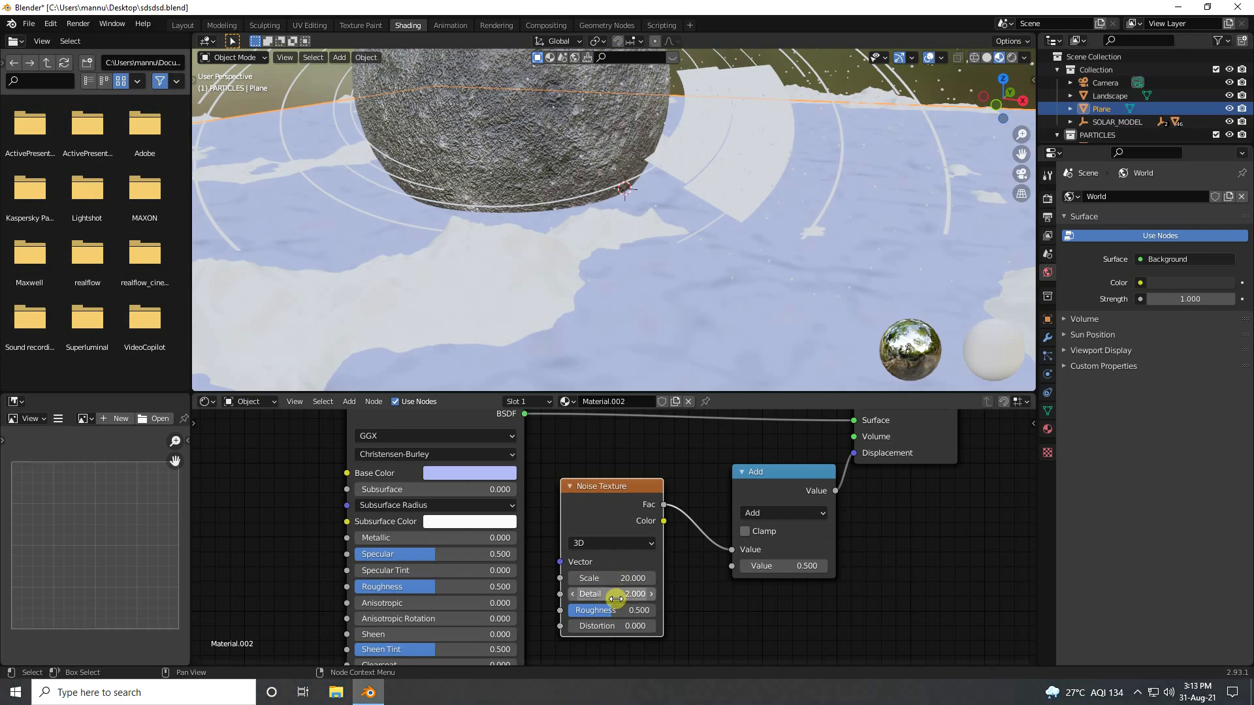
left_click(611, 595)
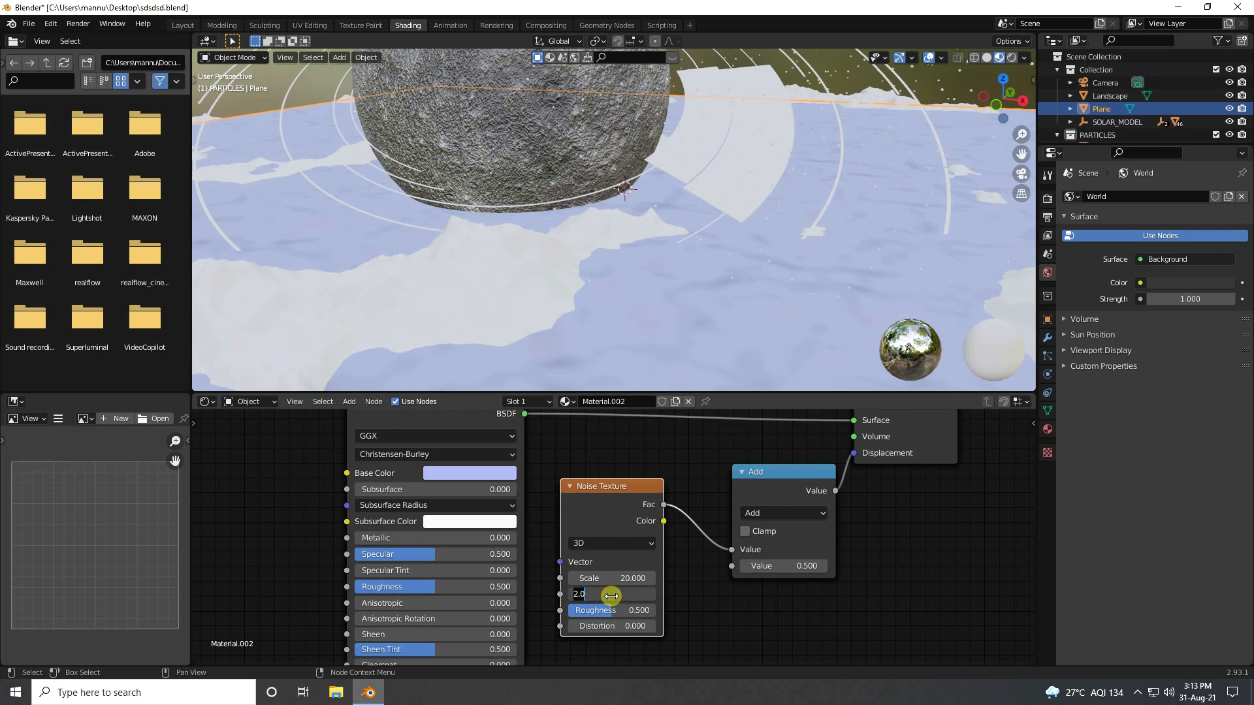
type("3")
key("Return")
Set the second Value of the Add Math node to 20 in the plane's material.
middle_click_drag(676, 313, 669, 198)
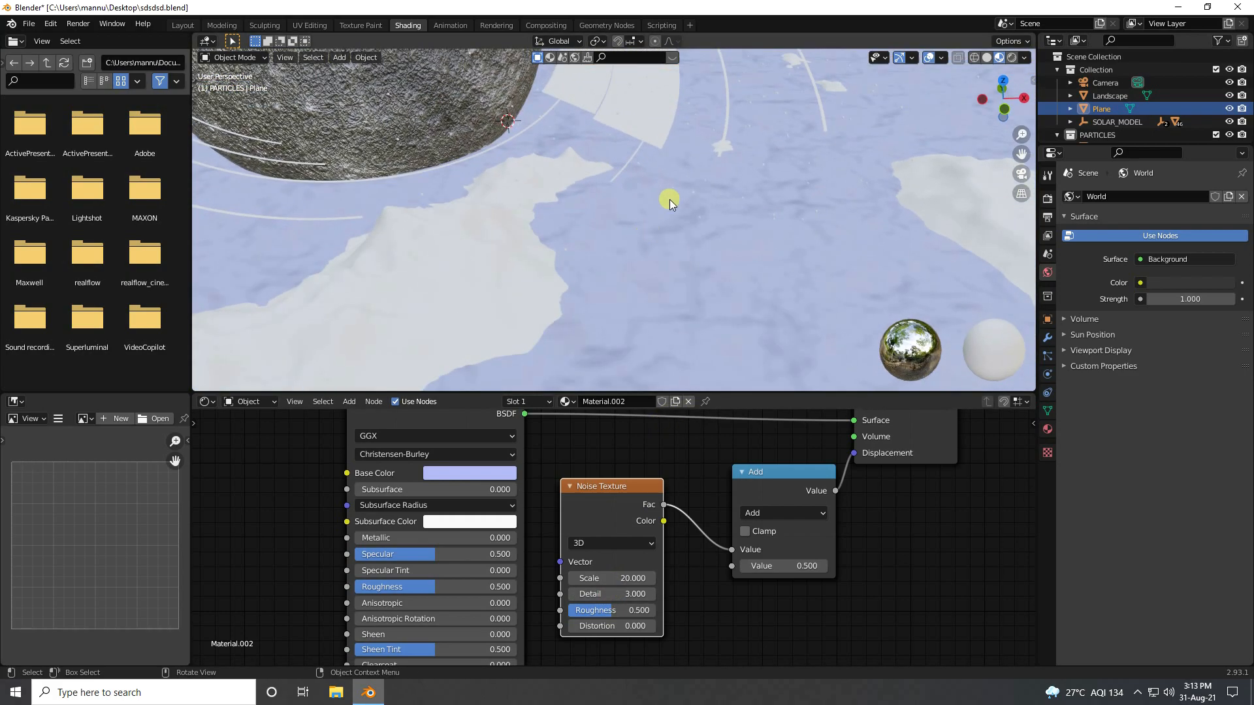
scroll(719, 245, "up", 2)
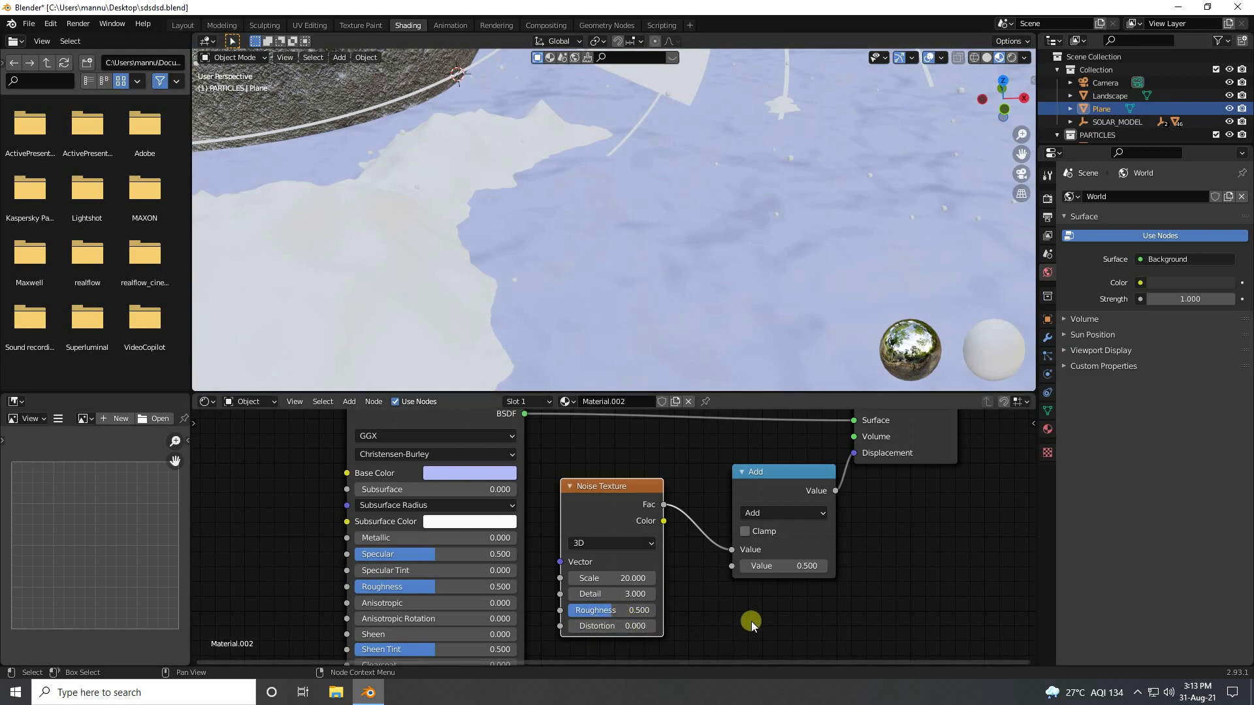
left_click(785, 565)
left_click(797, 599)
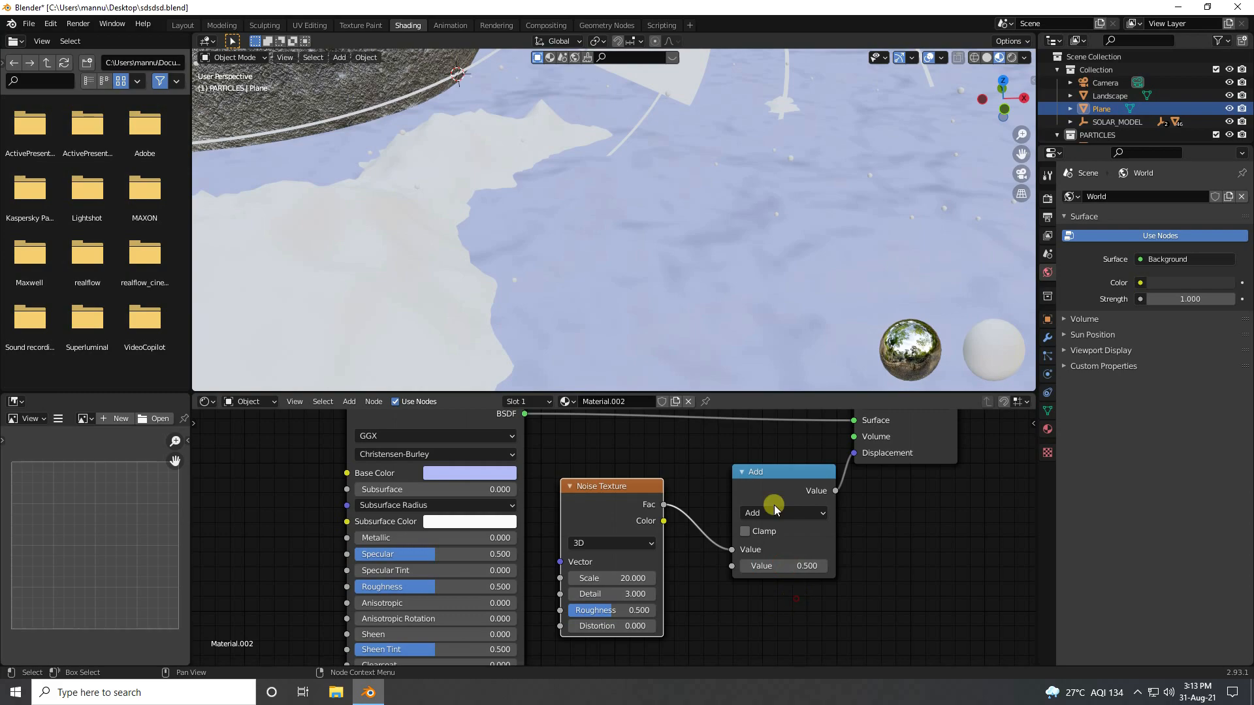
left_click(785, 569)
scroll(683, 225, "down", 5)
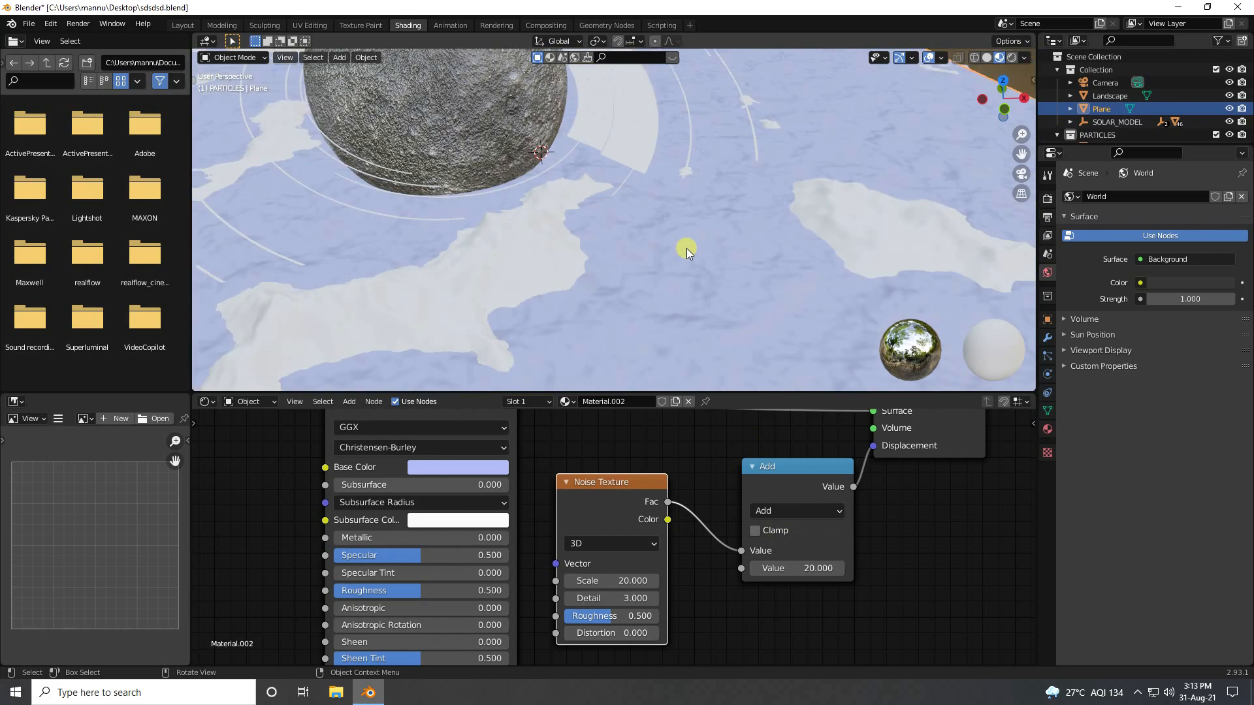
Set the plane material's Principled BSDF to Metallic 1, Specular 1 and Roughness 0.25.
scroll(621, 292, "up", 3)
middle_click_drag(617, 292, 605, 261)
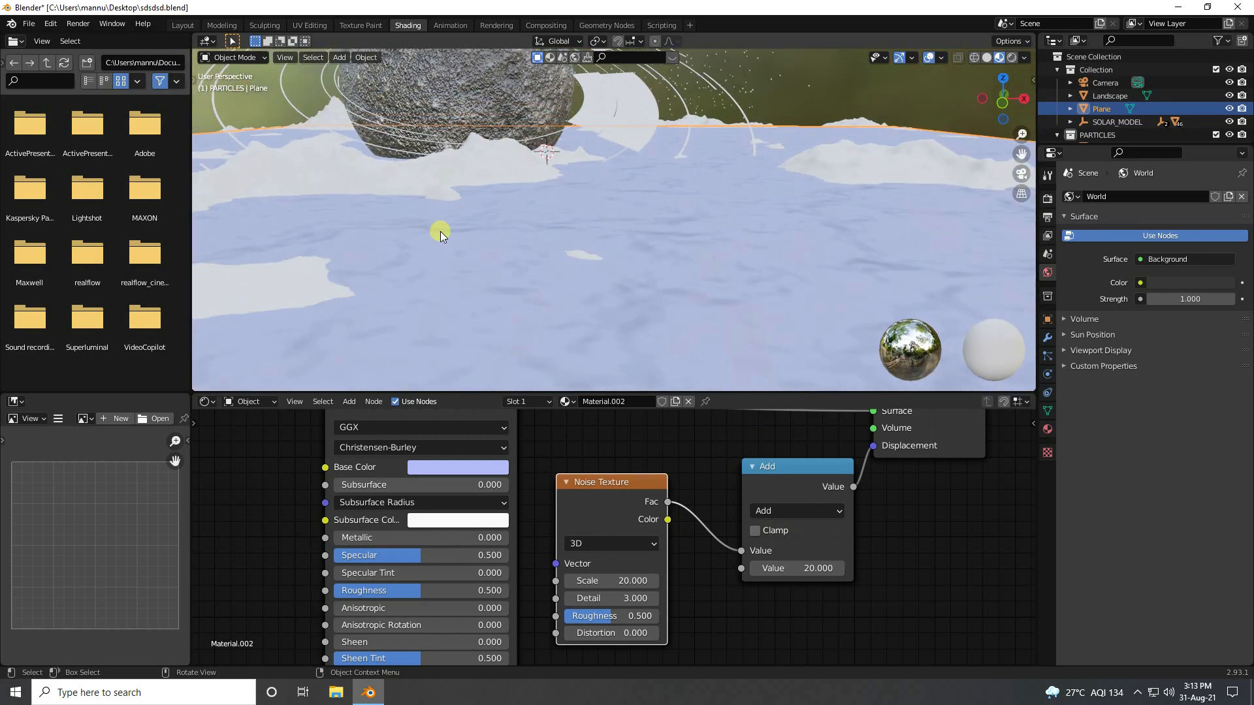
middle_click_drag(892, 504, 916, 542)
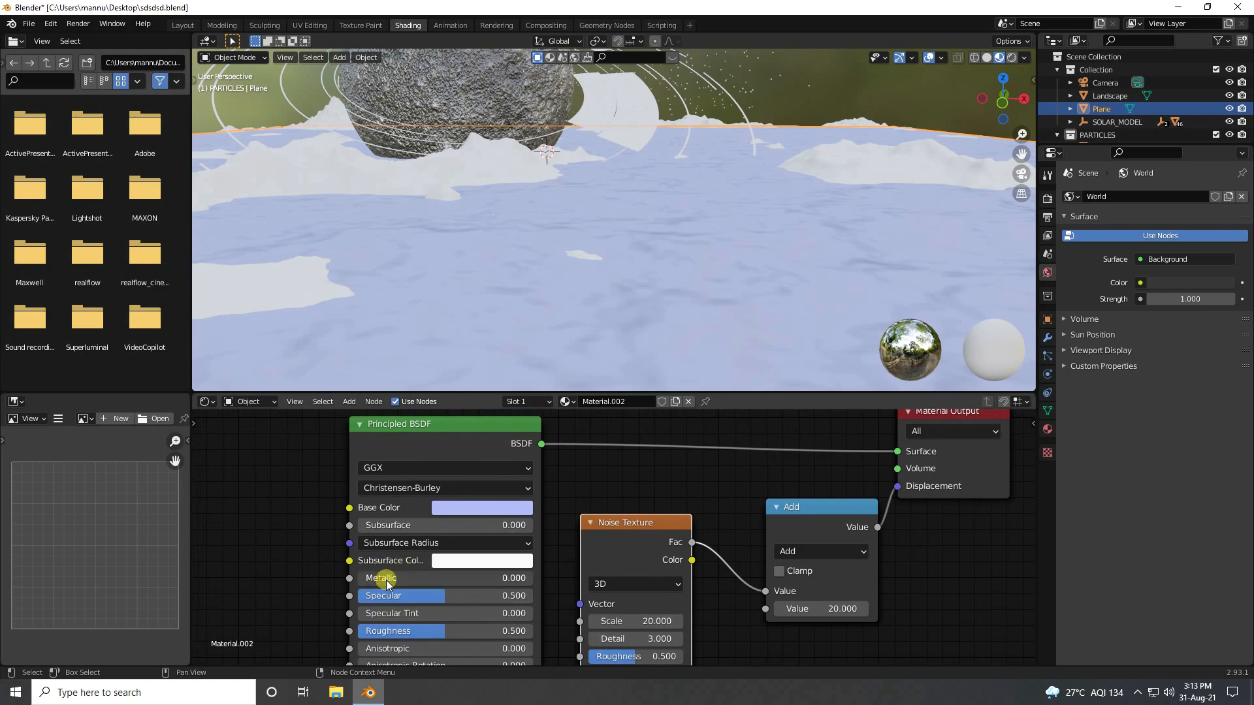
left_click_drag(429, 579, 582, 571)
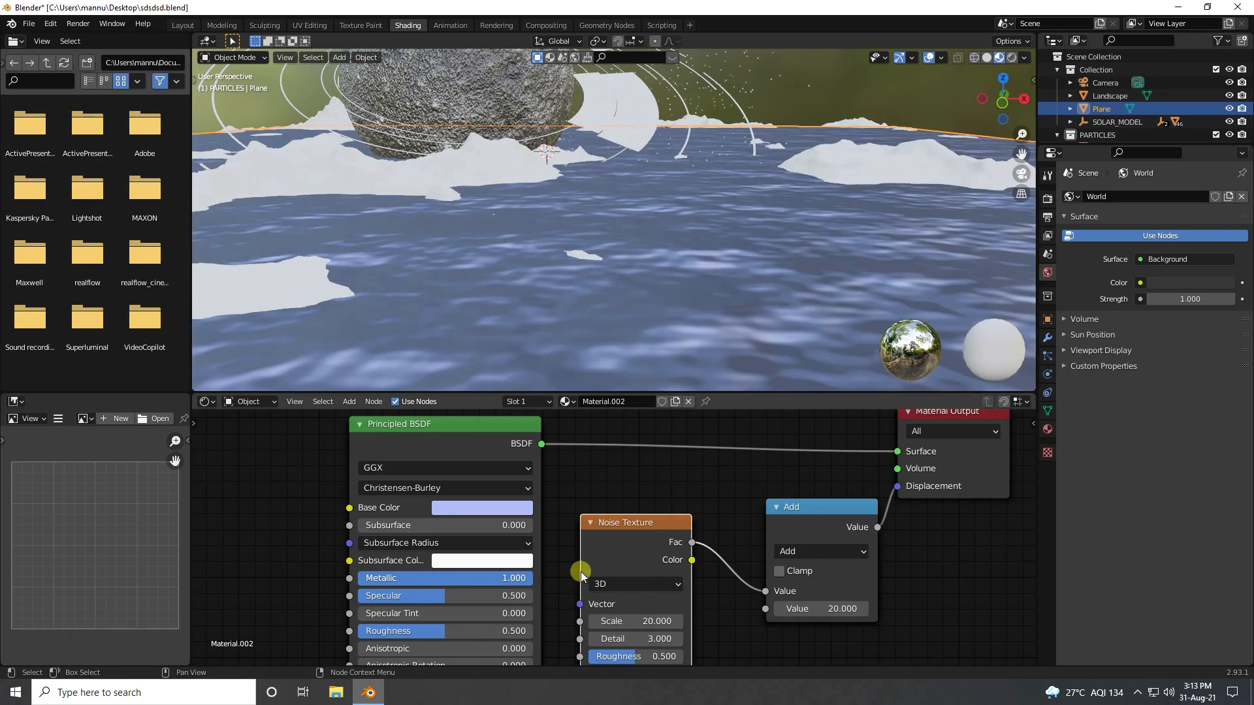
scroll(593, 261, "up", 5)
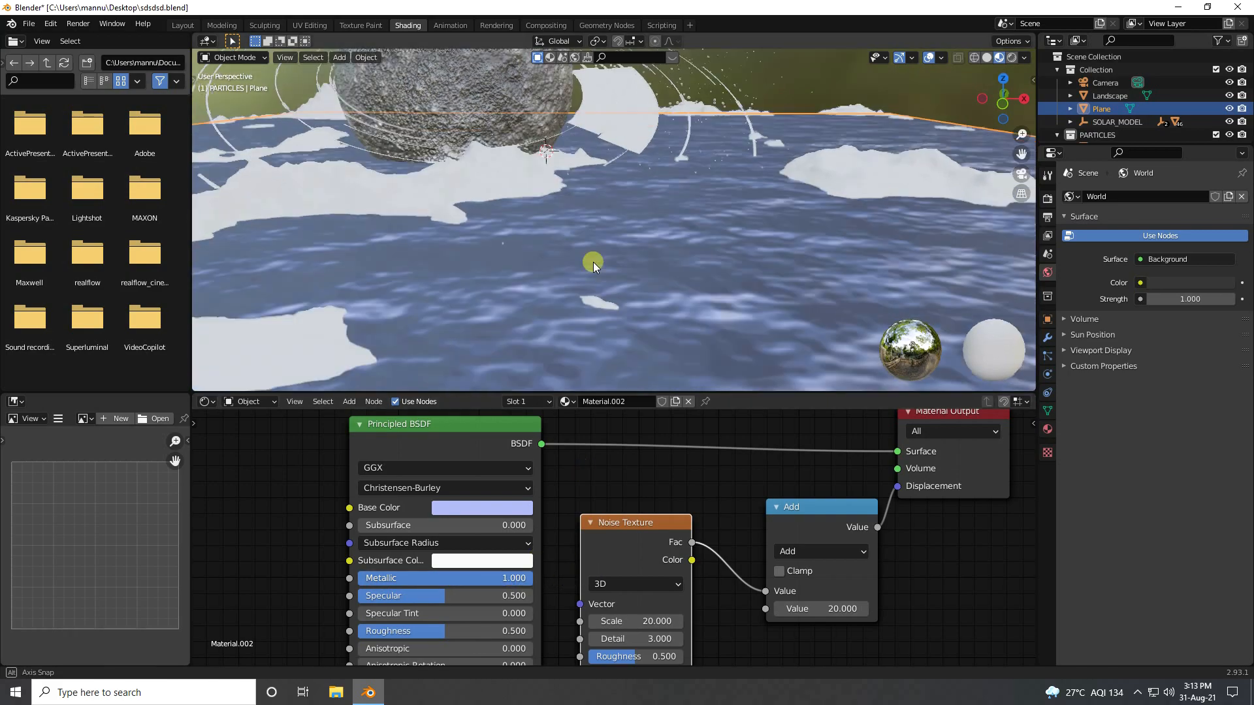
scroll(603, 285, "down", 3)
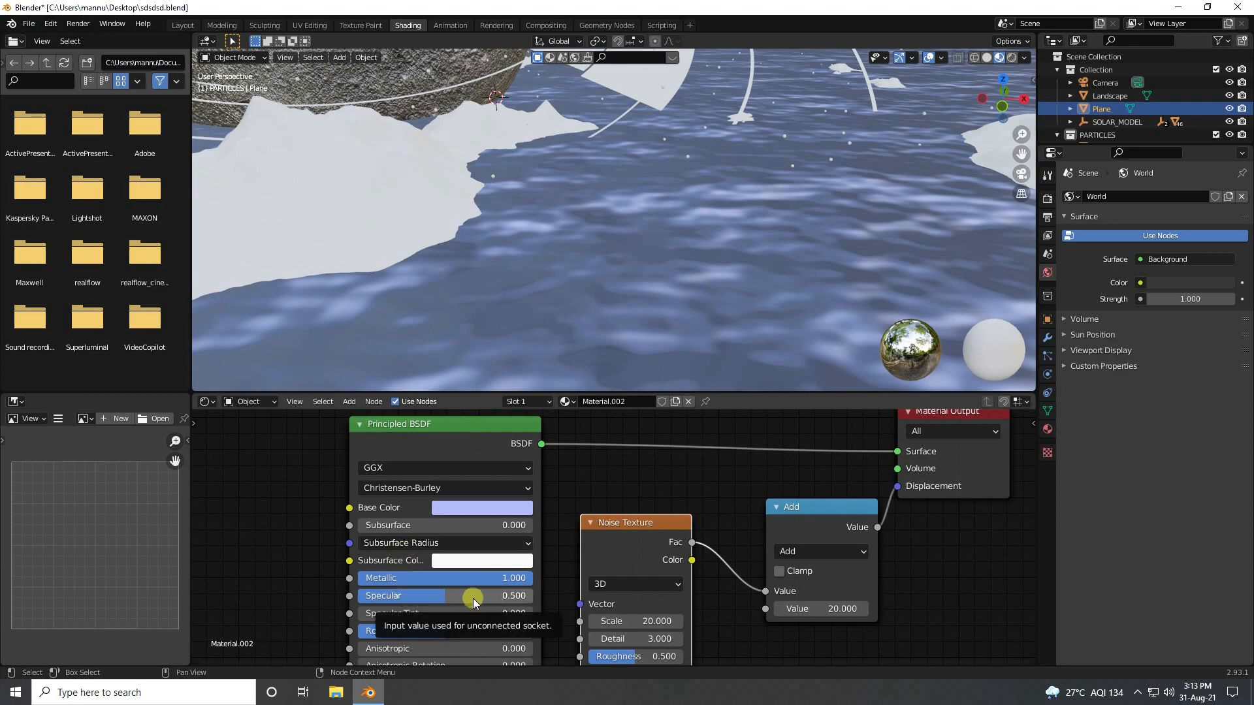
left_click_drag(477, 596, 634, 607)
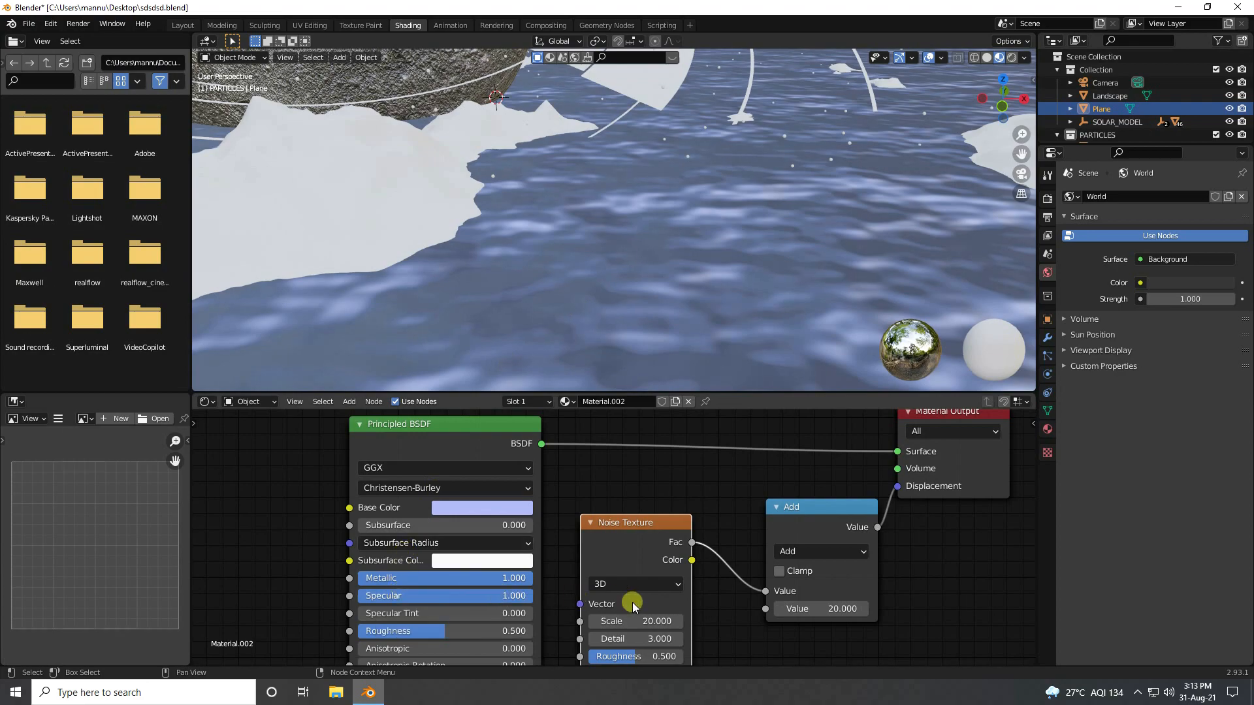
left_click(401, 632)
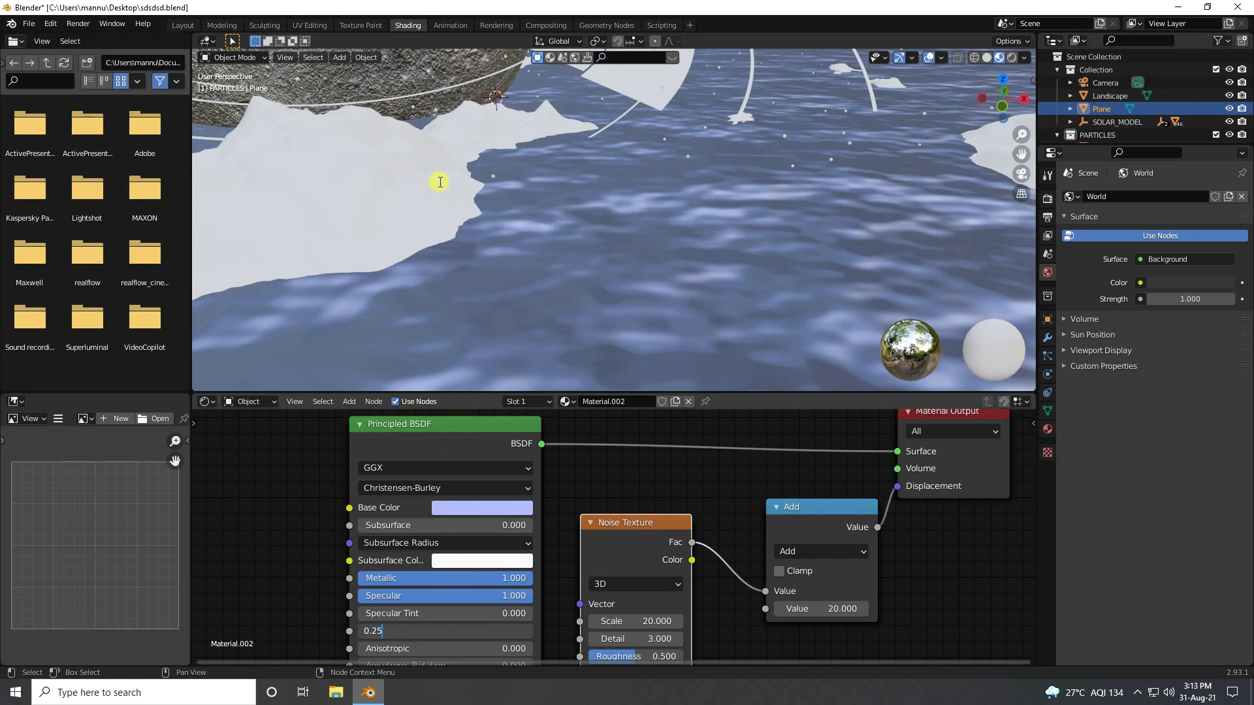
key("Return")
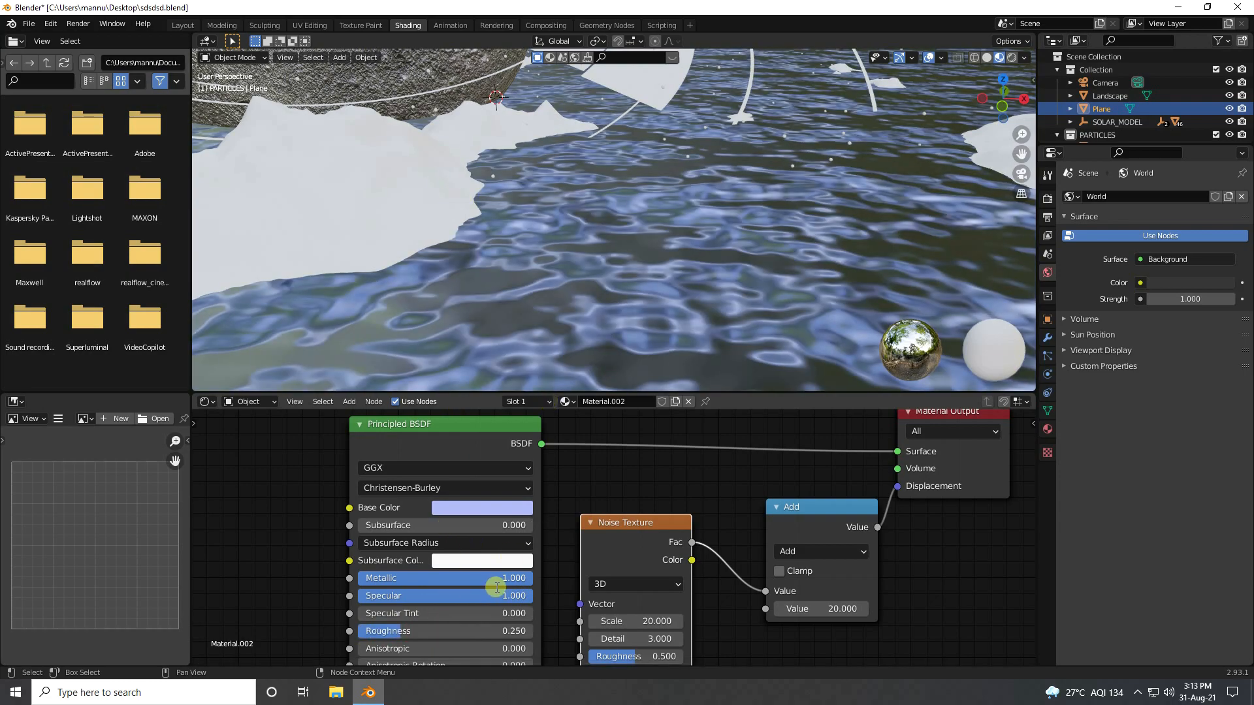
Examine the plane's water surface around the terrain and planet from several distances and angles.
scroll(570, 195, "down", 5)
scroll(600, 280, "up", 4)
middle_click_drag(617, 269, 621, 243, "shift")
scroll(621, 241, "down", 7)
scroll(621, 242, "up", 5)
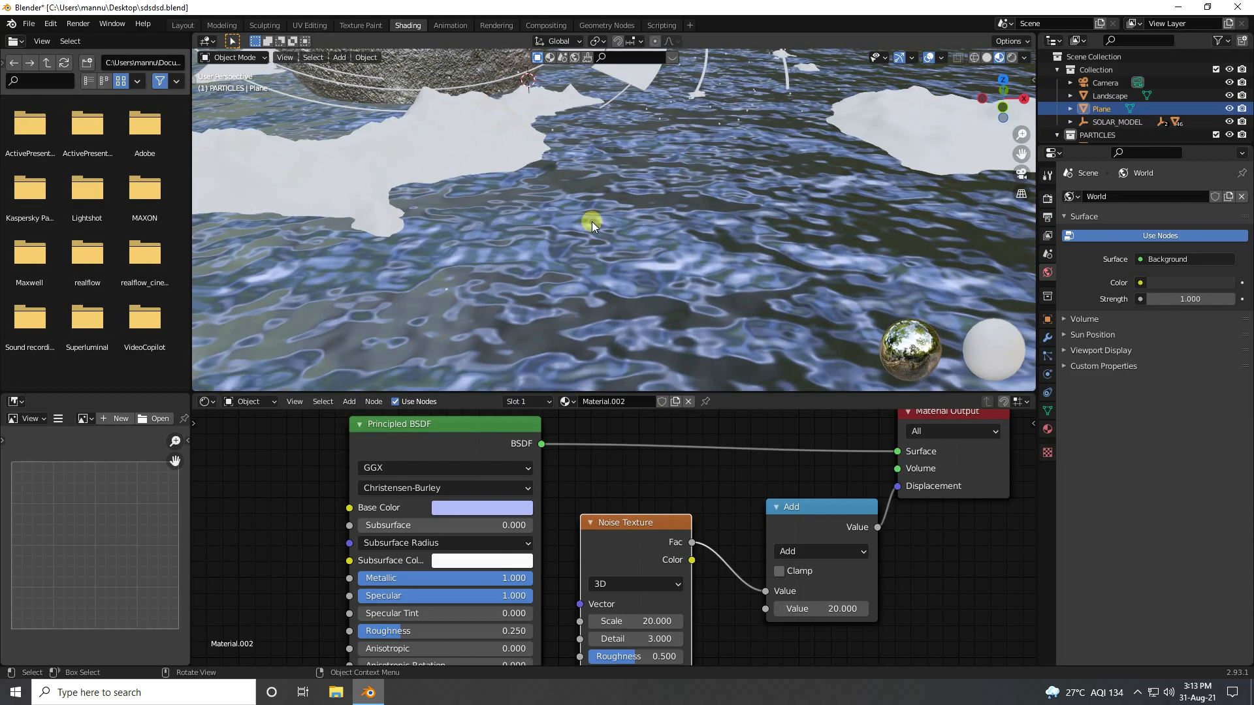
scroll(565, 245, "down", 3)
middle_click_drag(563, 230, 613, 252)
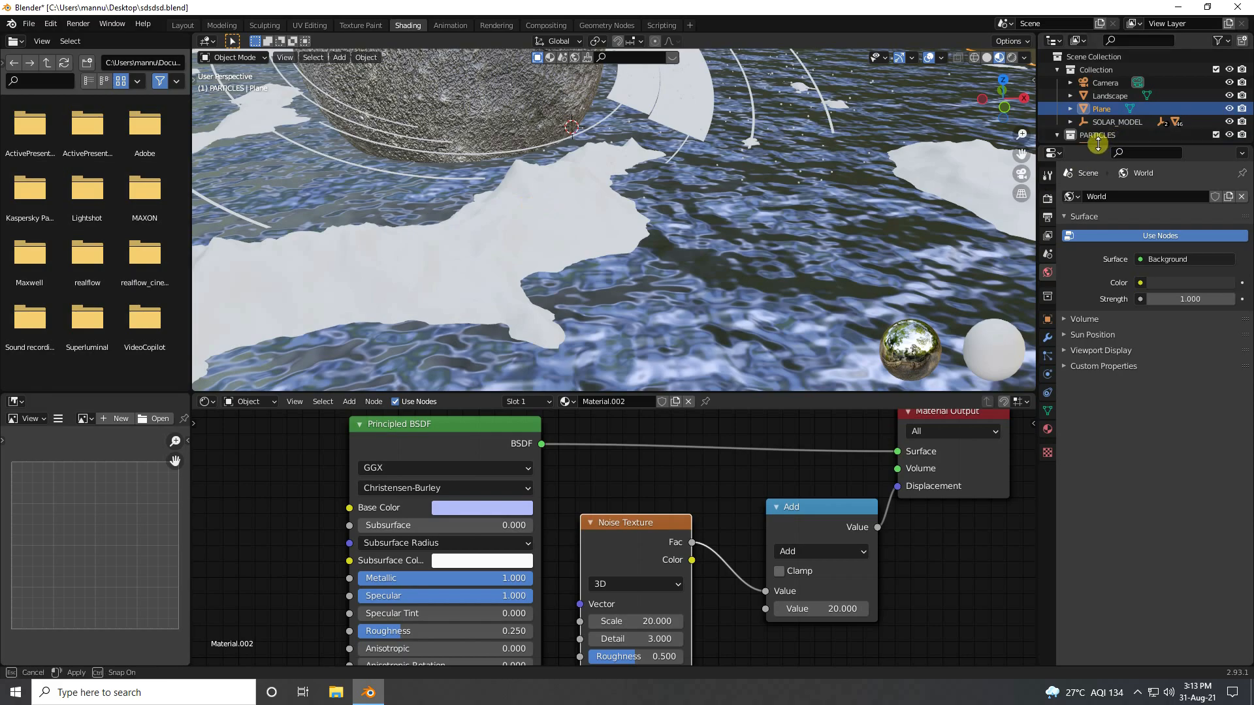
Enlarge the outliner and create a new material for the Landscape object.
left_click_drag(1111, 143, 1108, 194)
left_click(1104, 96)
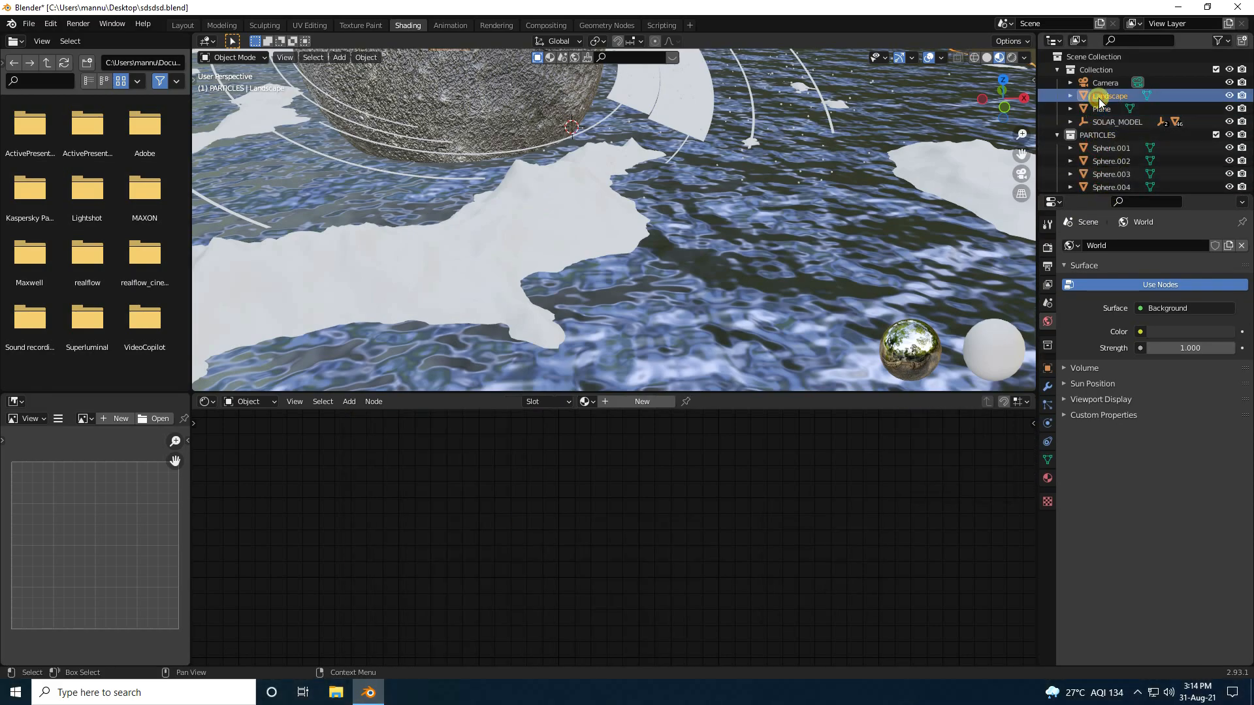
left_click(611, 404)
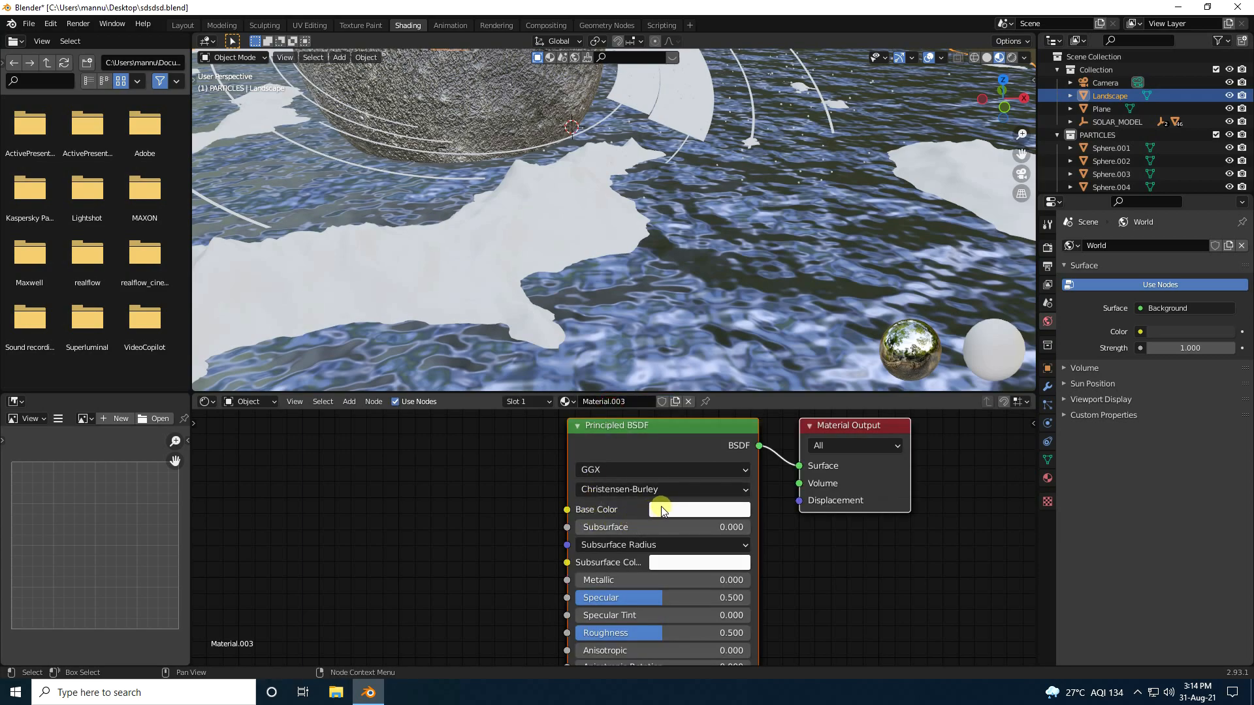
Set the Landscape material's Principled BSDF to Metallic 0.5 and Specular 1.
left_click_drag(621, 580, 696, 580)
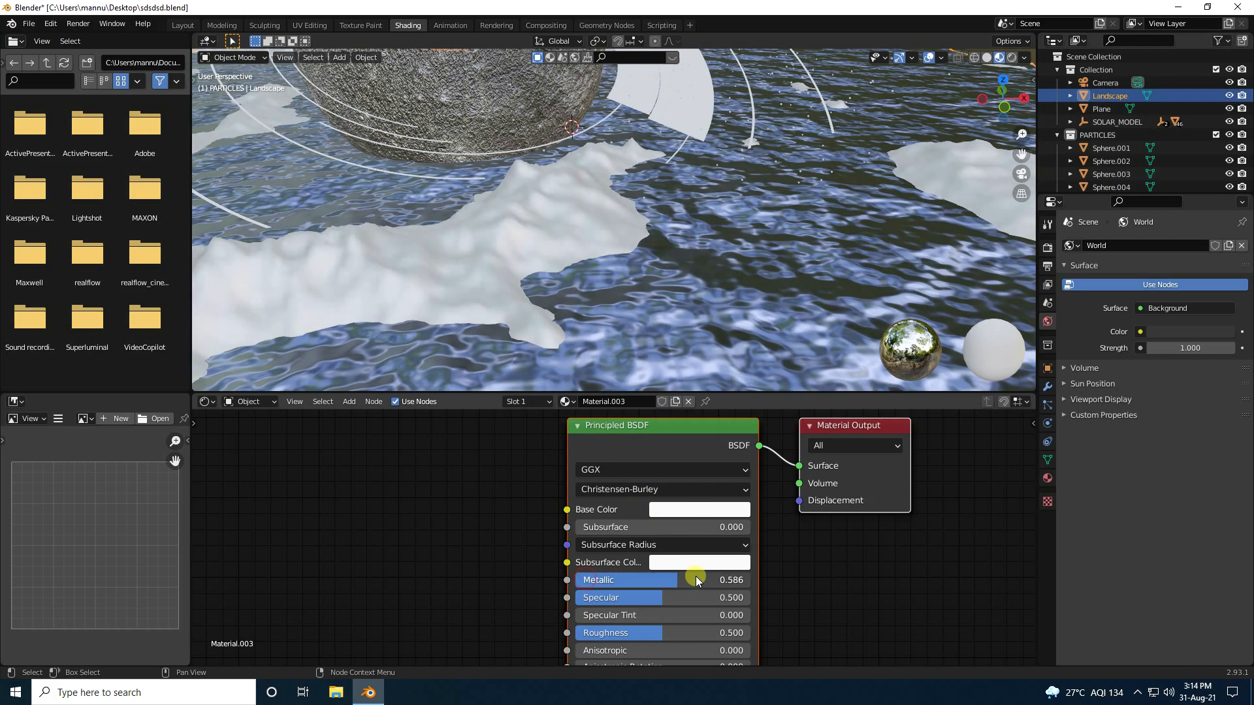
left_click(741, 577)
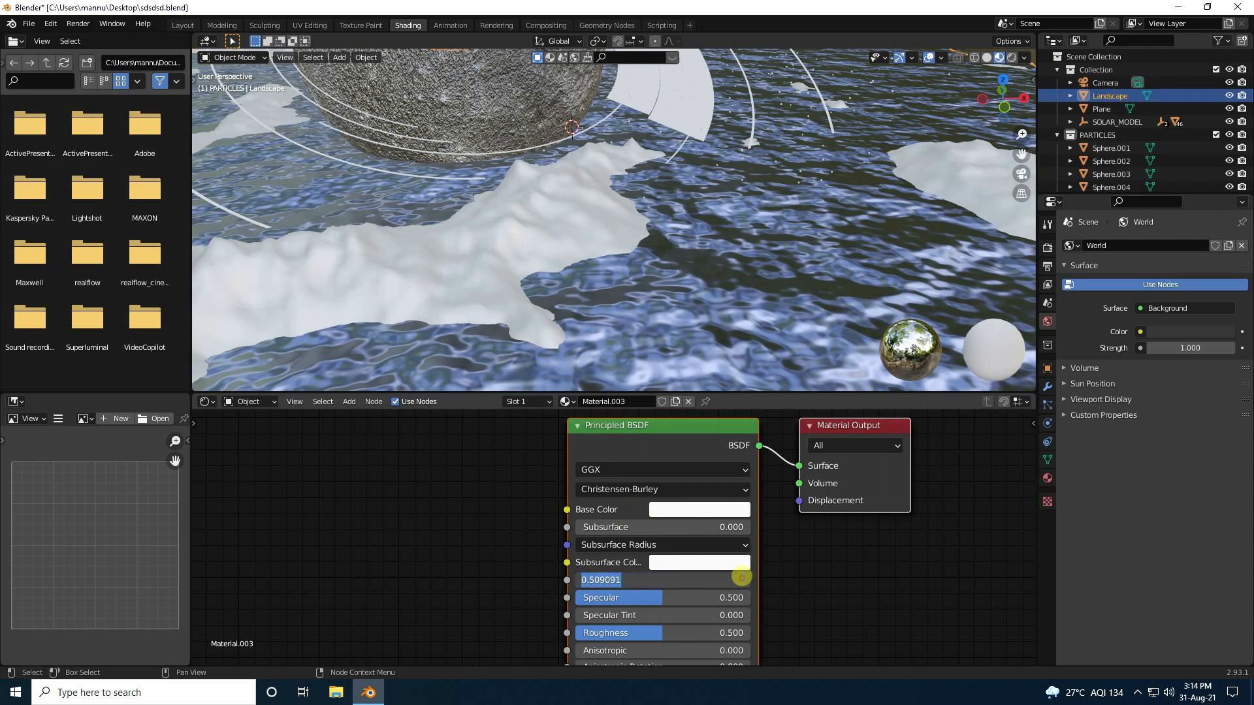
type("0.5")
key("Return")
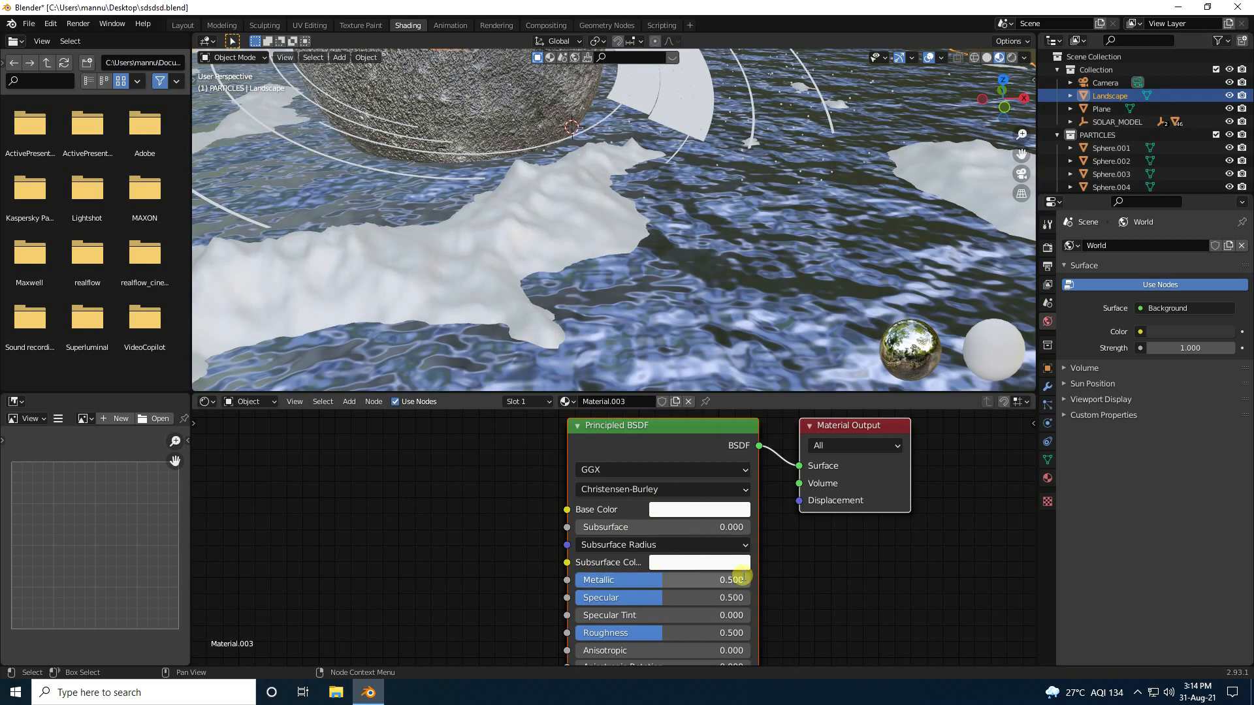
left_click_drag(696, 590, 781, 589)
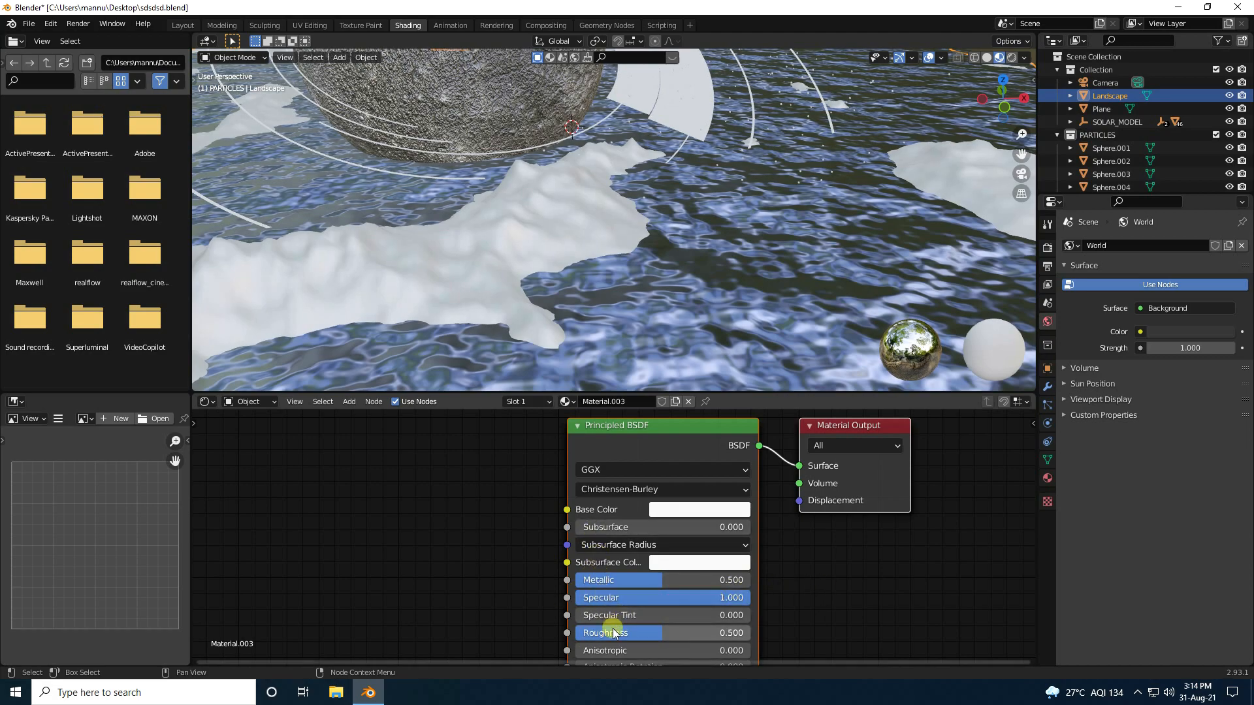
Set the Landscape material's Roughness to 0.2.
left_click(657, 632)
type("0.2")
key("Return")
scroll(503, 257, "up", 2)
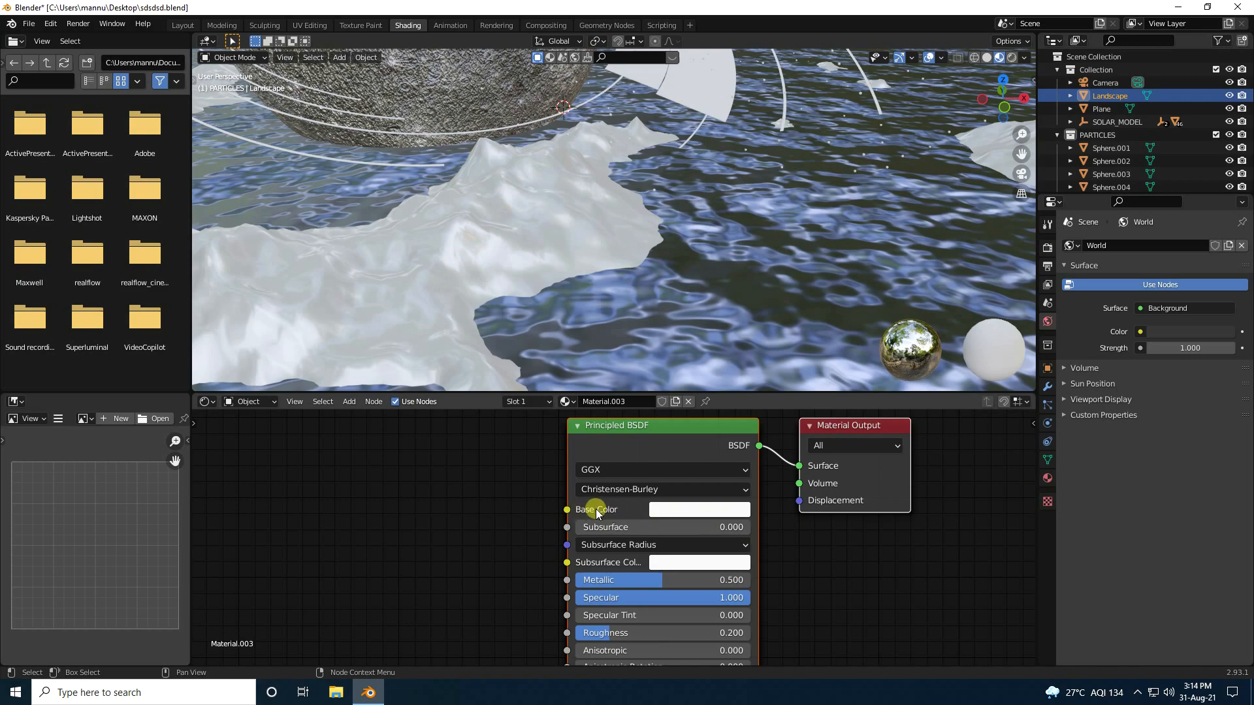
Darken the Landscape material's Base Color to near black, with a value of about 0.016.
left_click(668, 509)
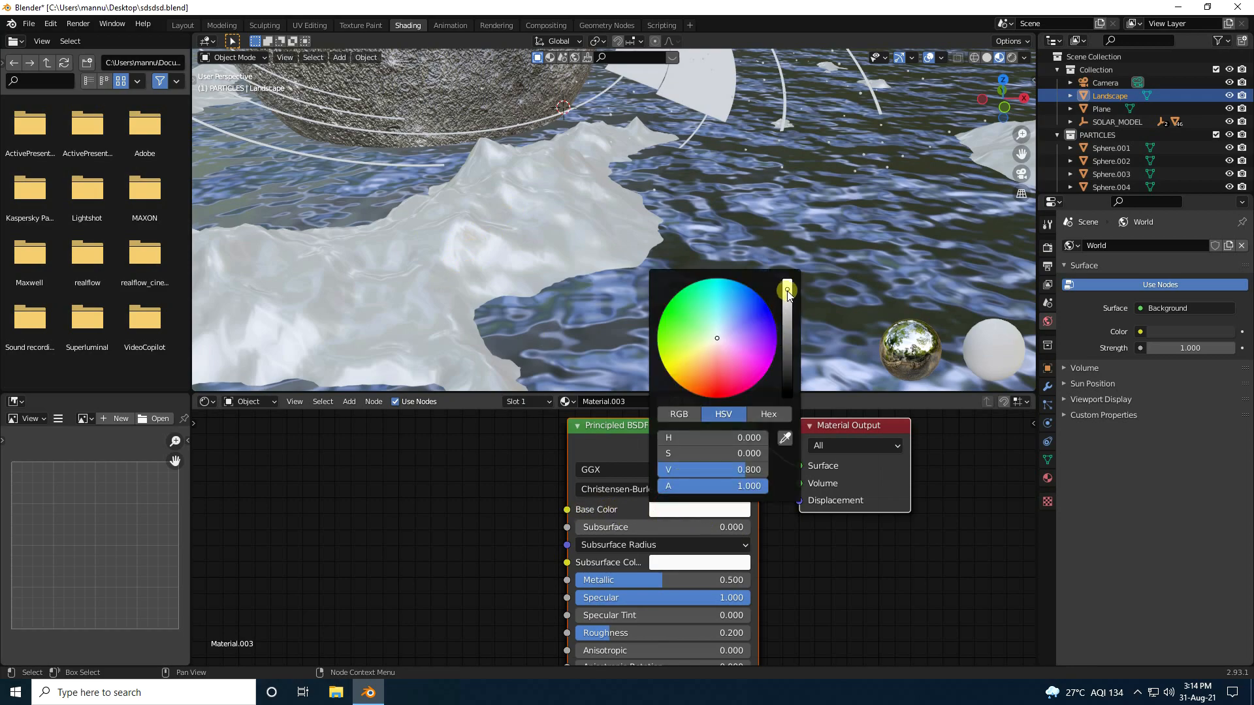
left_click_drag(789, 294, 791, 383)
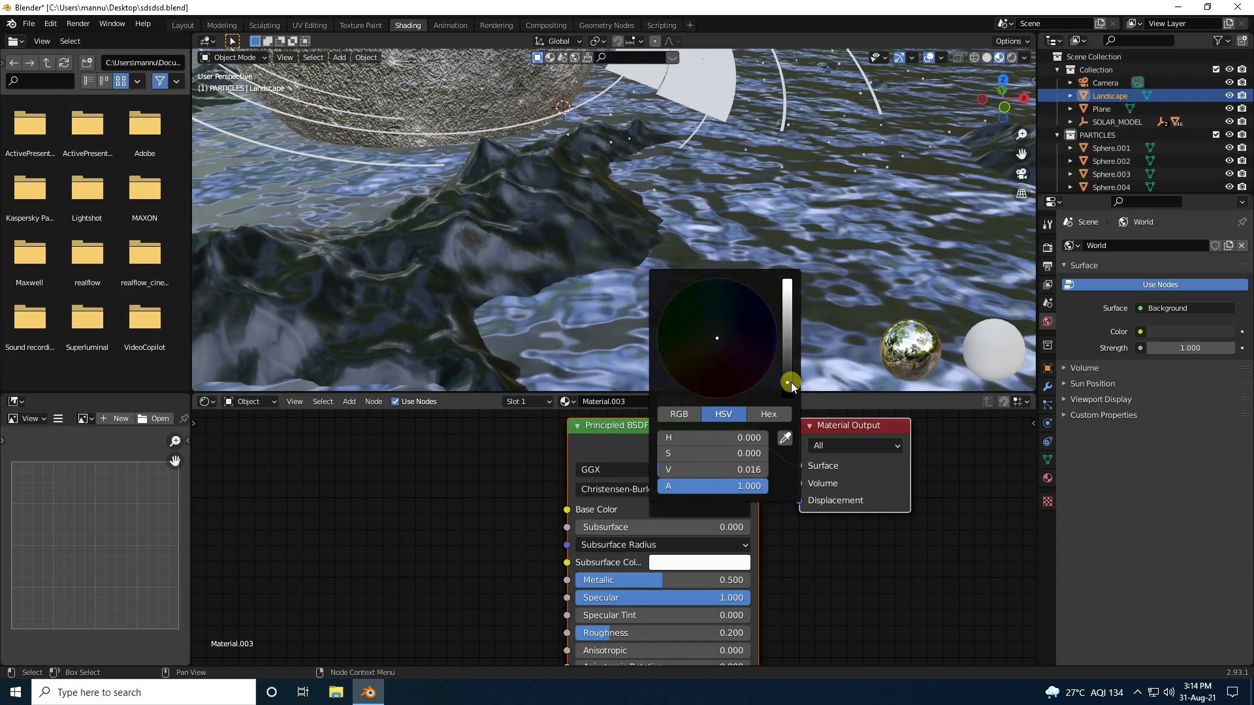
left_click_drag(791, 382, 792, 378)
left_click(778, 550)
scroll(462, 226, "down", 3)
middle_click_drag(526, 261, 562, 229)
middle_click_drag(580, 170, 590, 233)
scroll(591, 234, "up", 2)
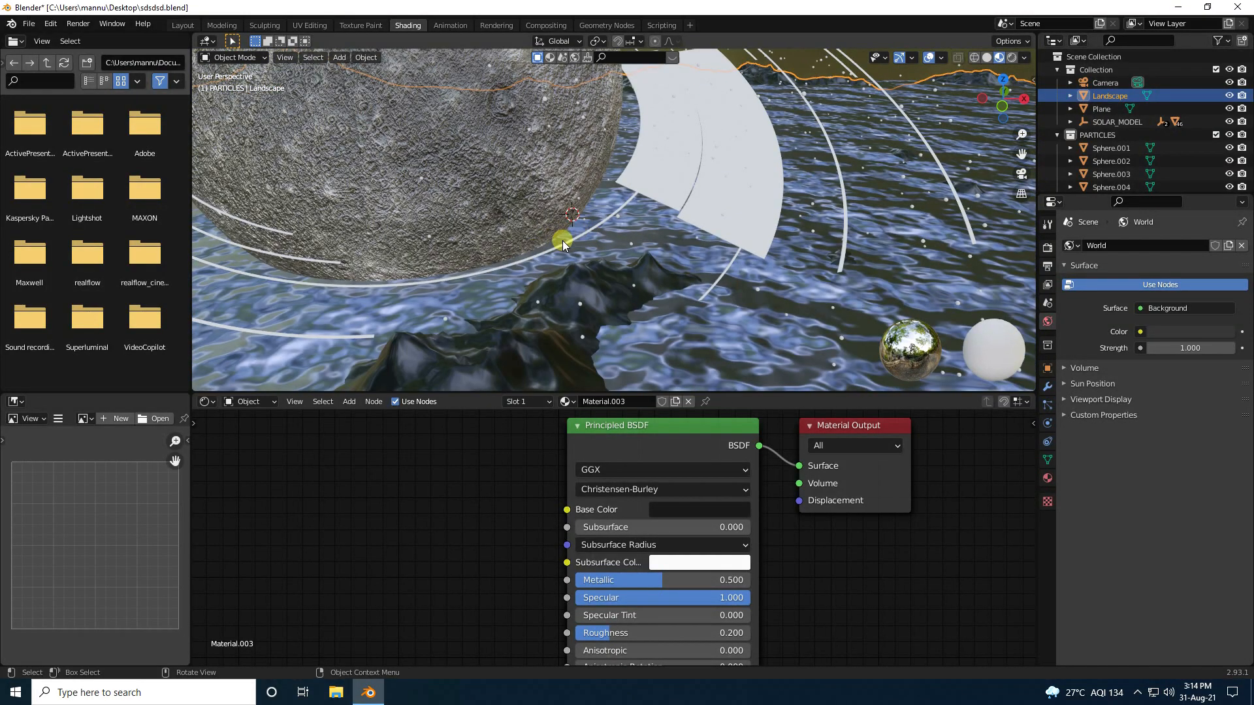
Enlarge the outliner and create a new material for the first Disc in SOLAR_MODEL's Solaris_Ring group.
left_click(1057, 135)
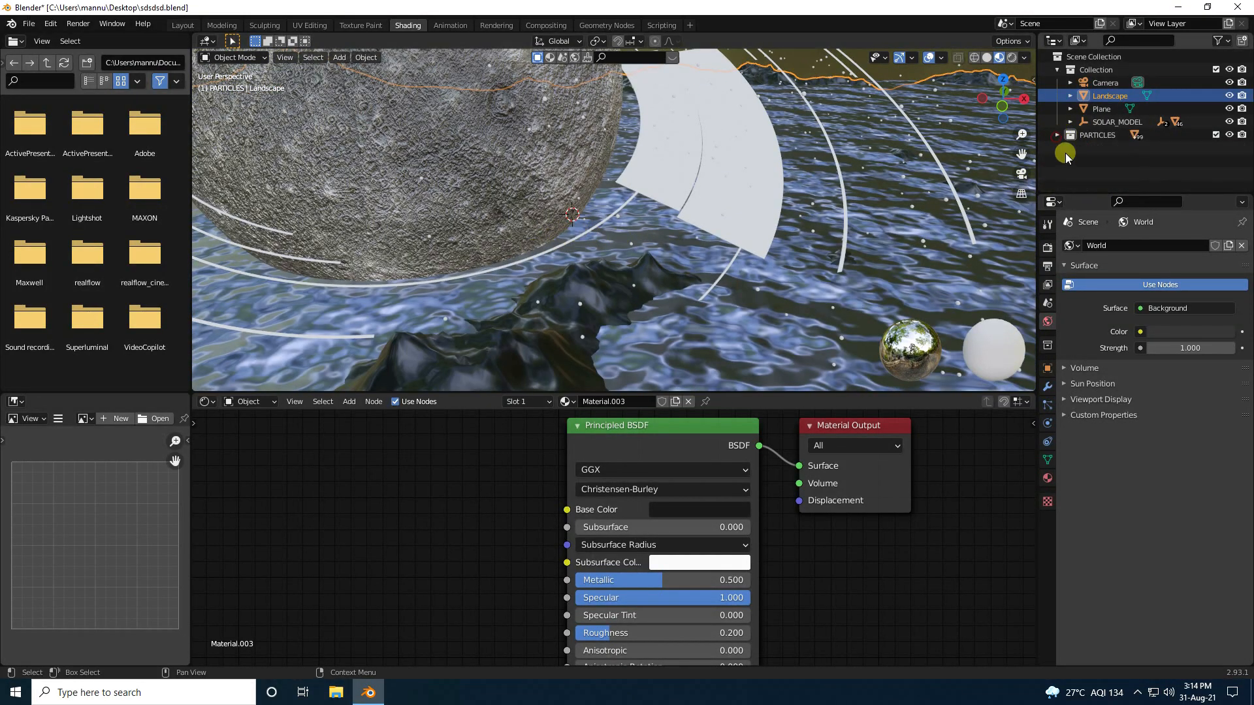
left_click_drag(1100, 194, 1100, 307)
left_click(1075, 122)
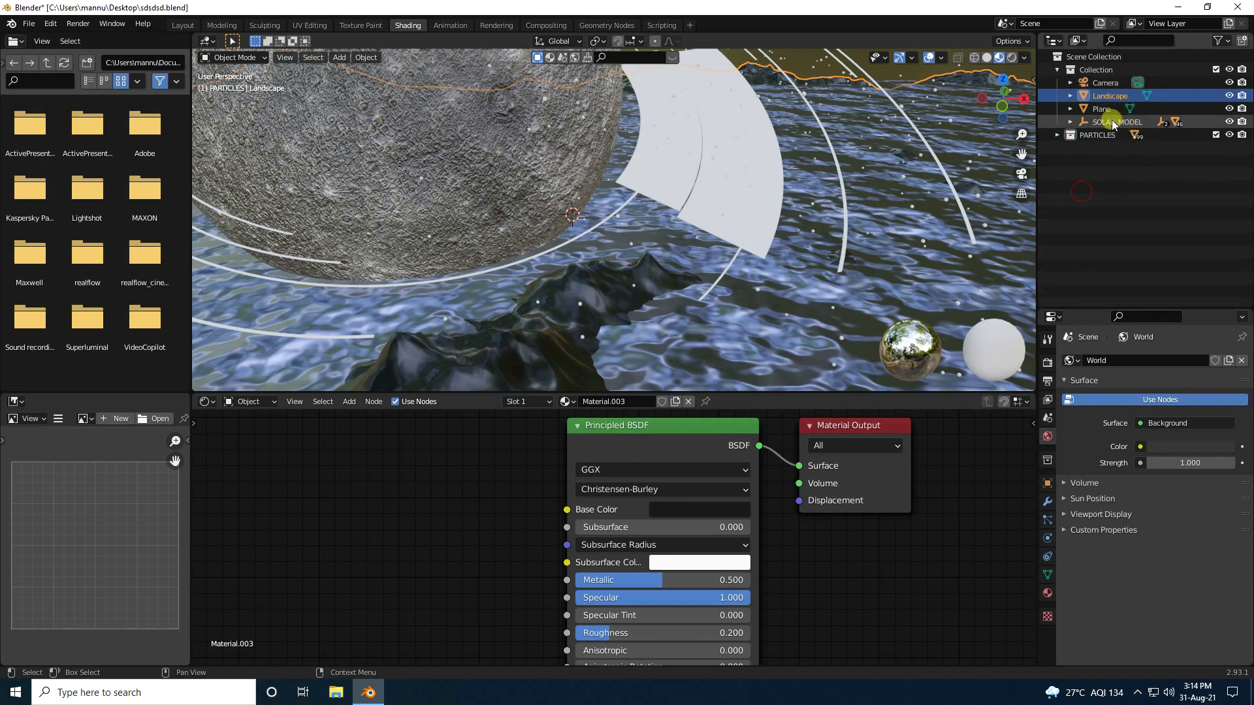
left_click(1071, 123)
left_click(1083, 148)
left_click(1126, 162)
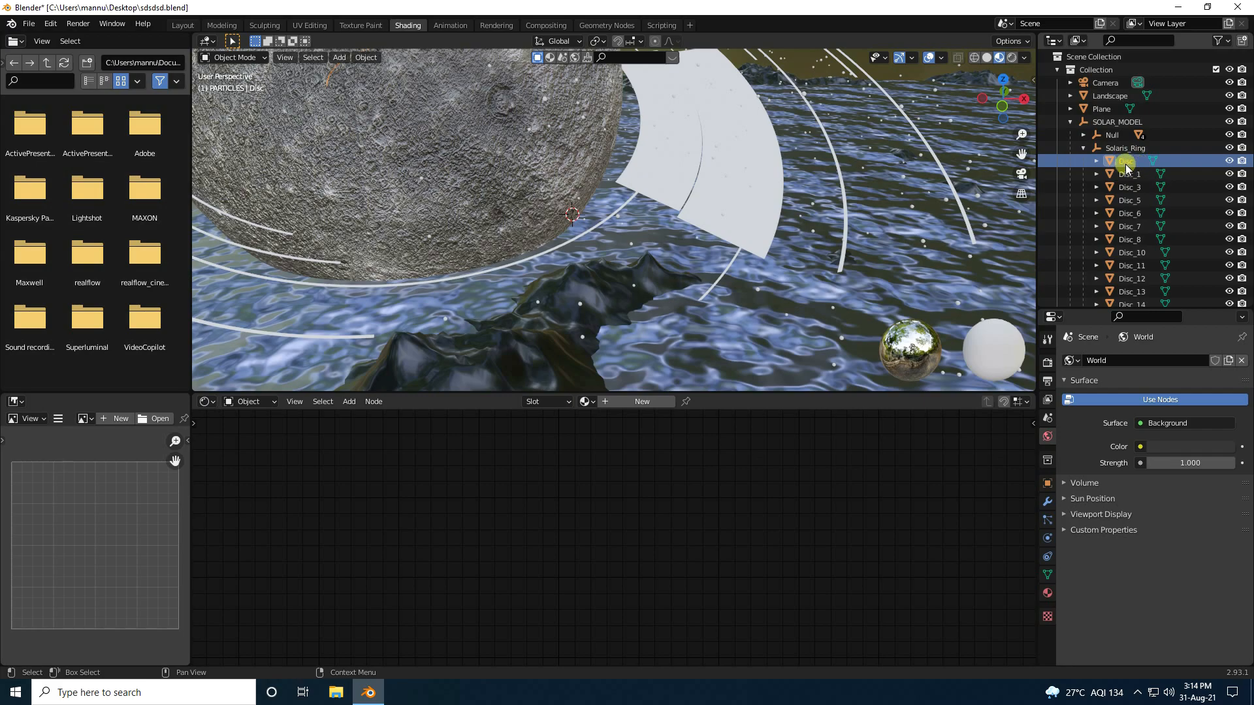
left_click(606, 410)
Change the surface shader of the Disc's material to Emission.
left_click(1048, 594)
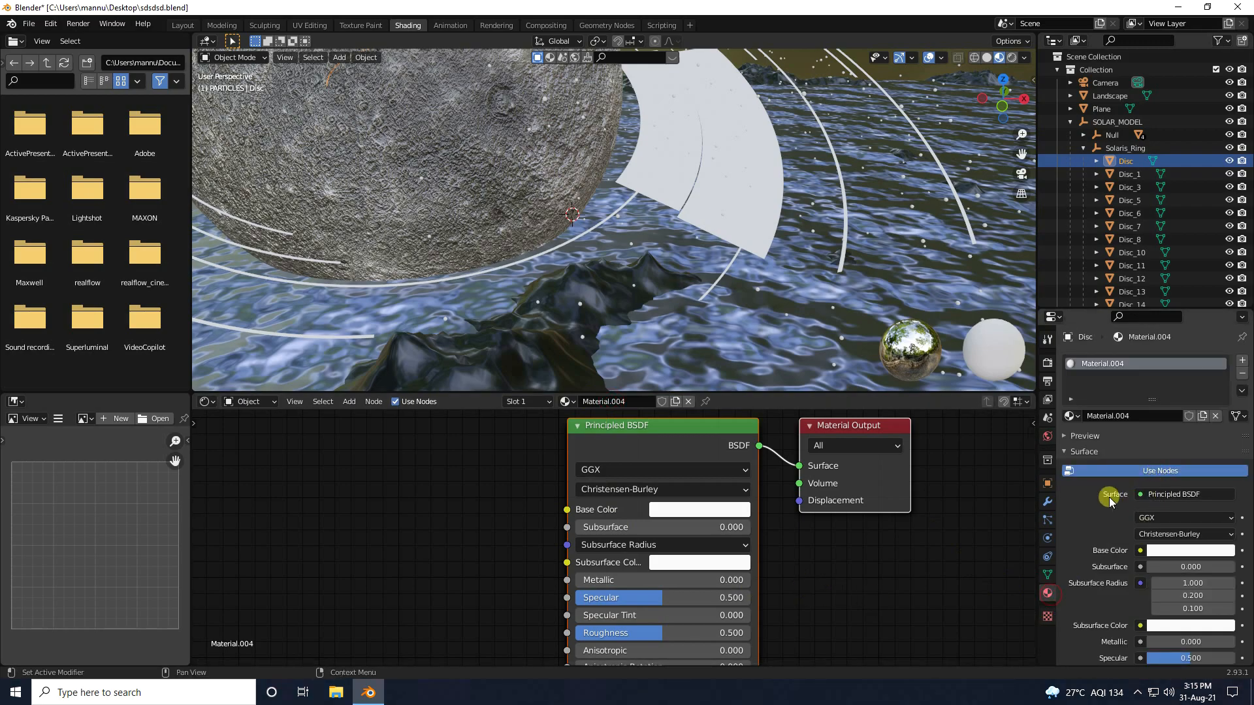
left_click(1213, 494)
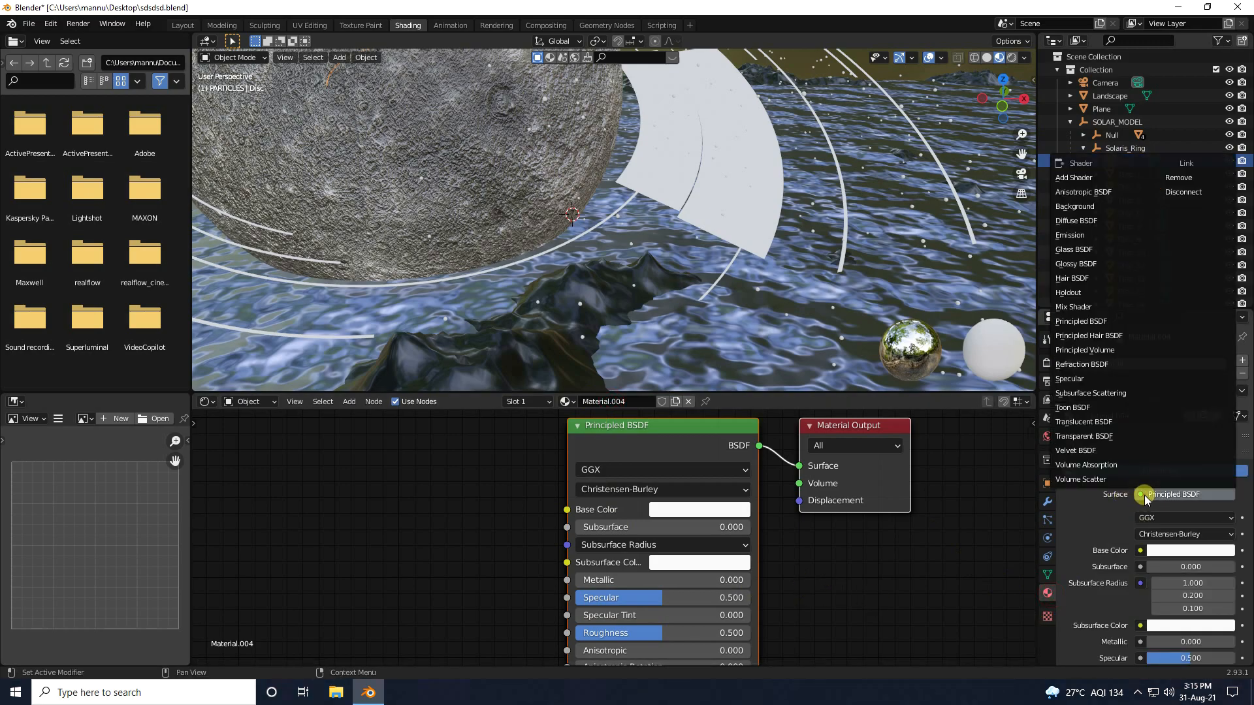
left_click(1071, 237)
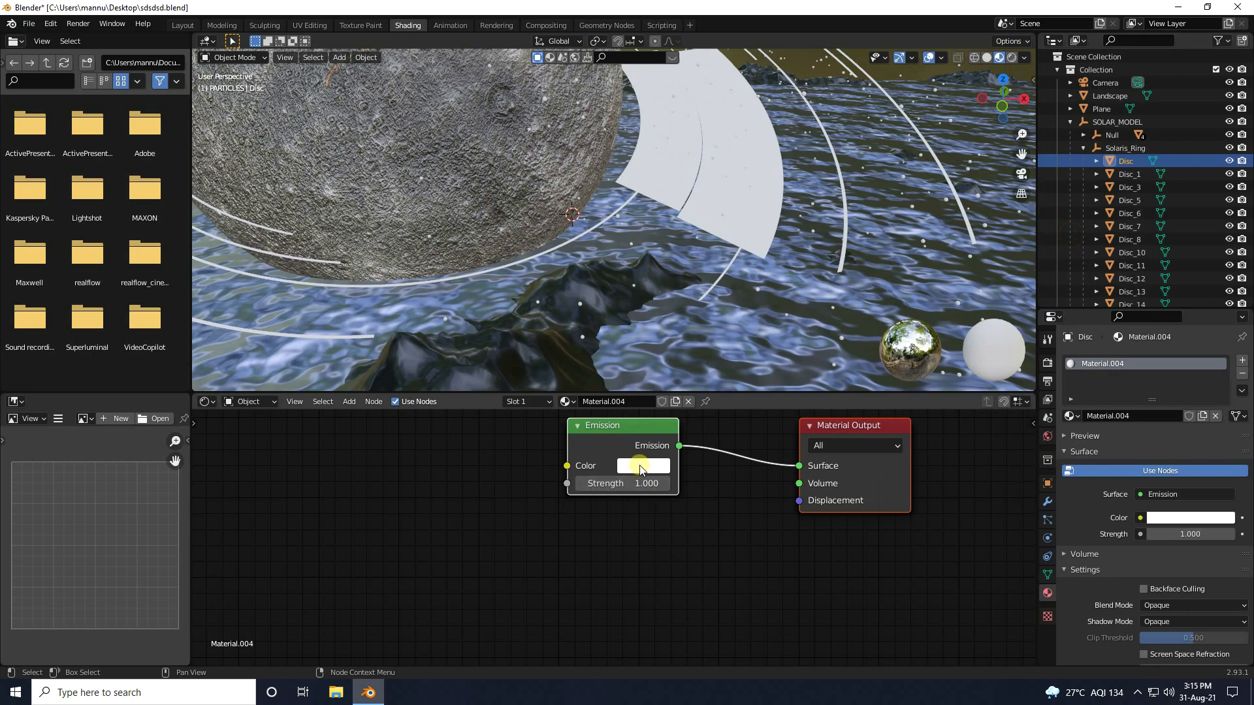
Set the Disc's emission color to hue 0.85 and saturation 0.85, with an emission strength of 200.
left_click(646, 467)
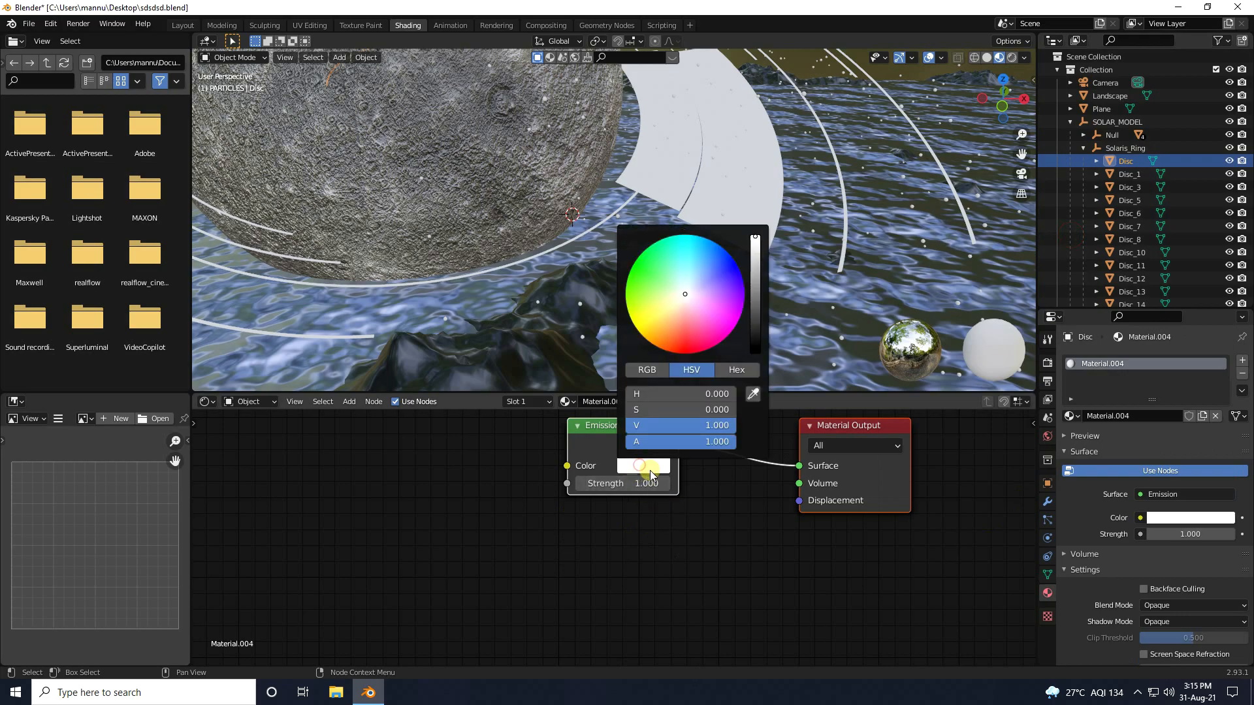
left_click(684, 397)
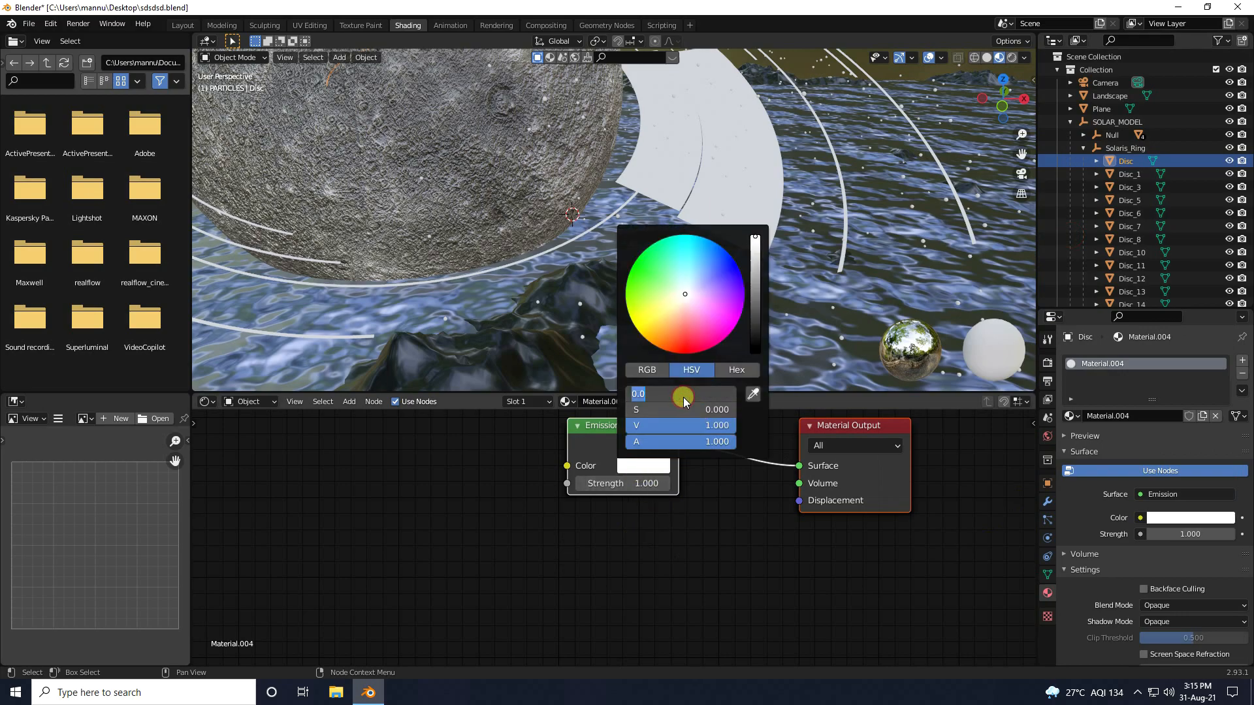
type("0.85")
key("Tab")
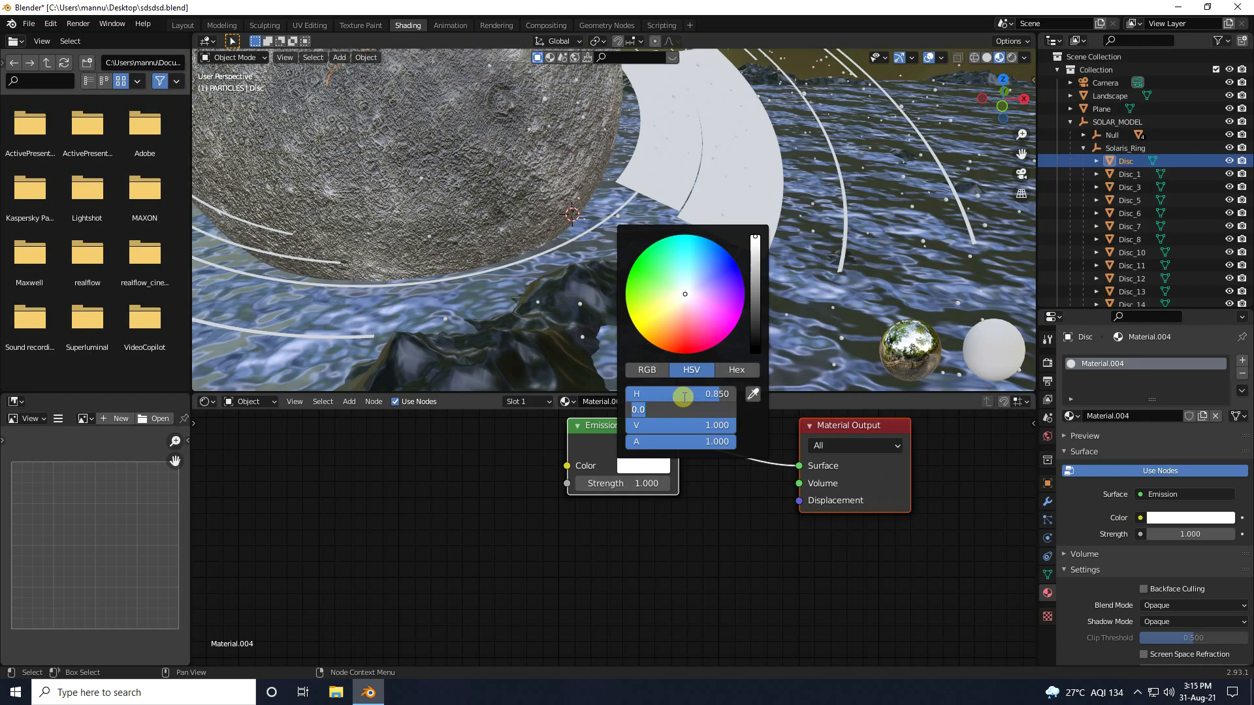
type("0.85")
key("Return")
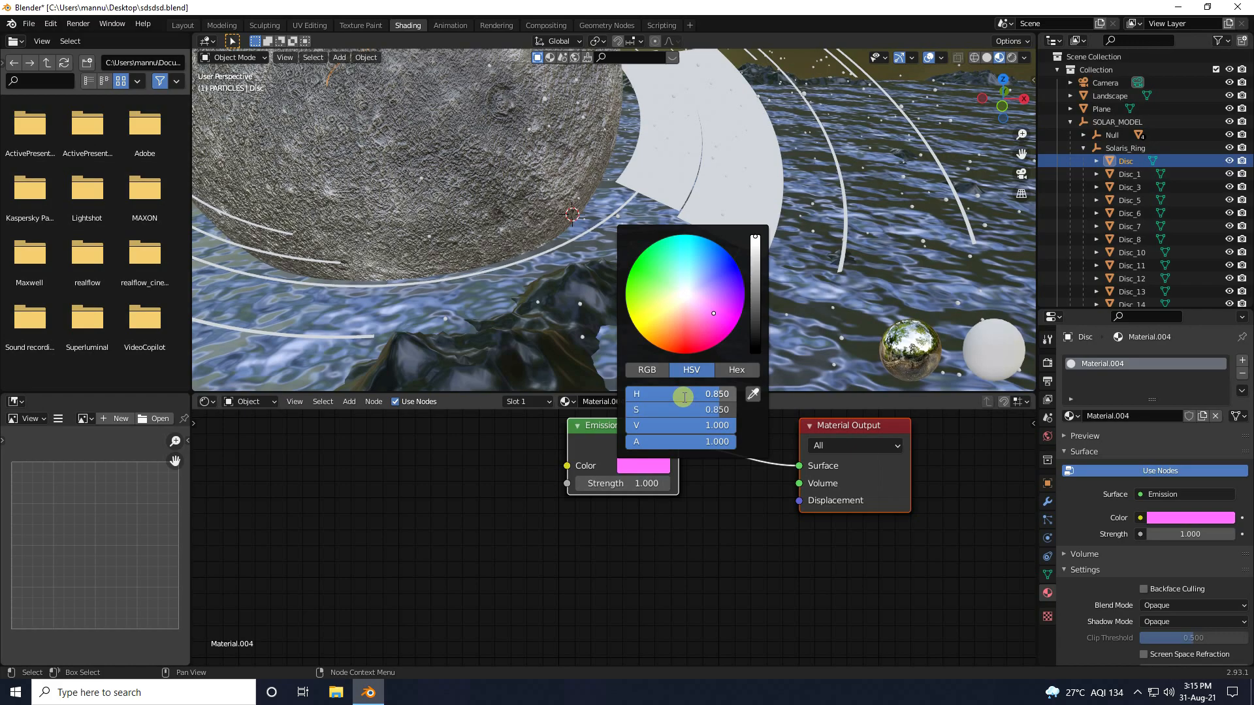
left_click(1176, 534)
type("200")
key("Return")
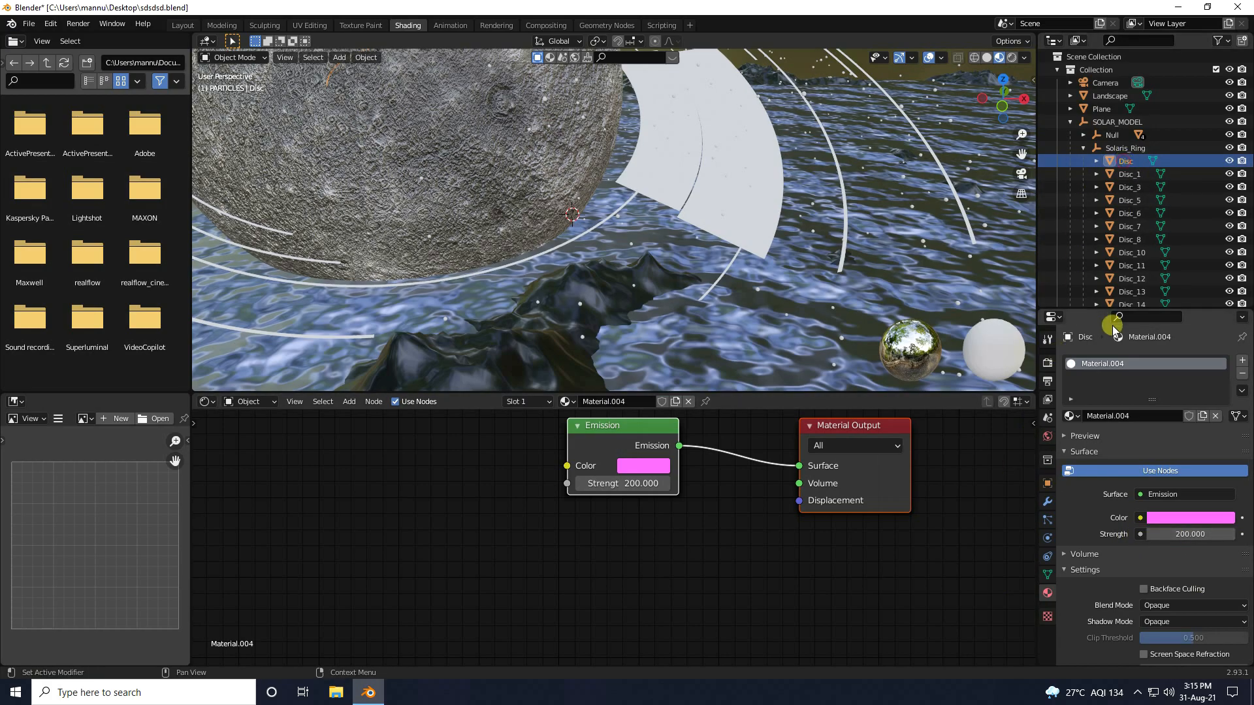
Select all the ring discs from Disc to Disc_44 and link the Disc's material to them.
left_click_drag(1126, 311, 1125, 531)
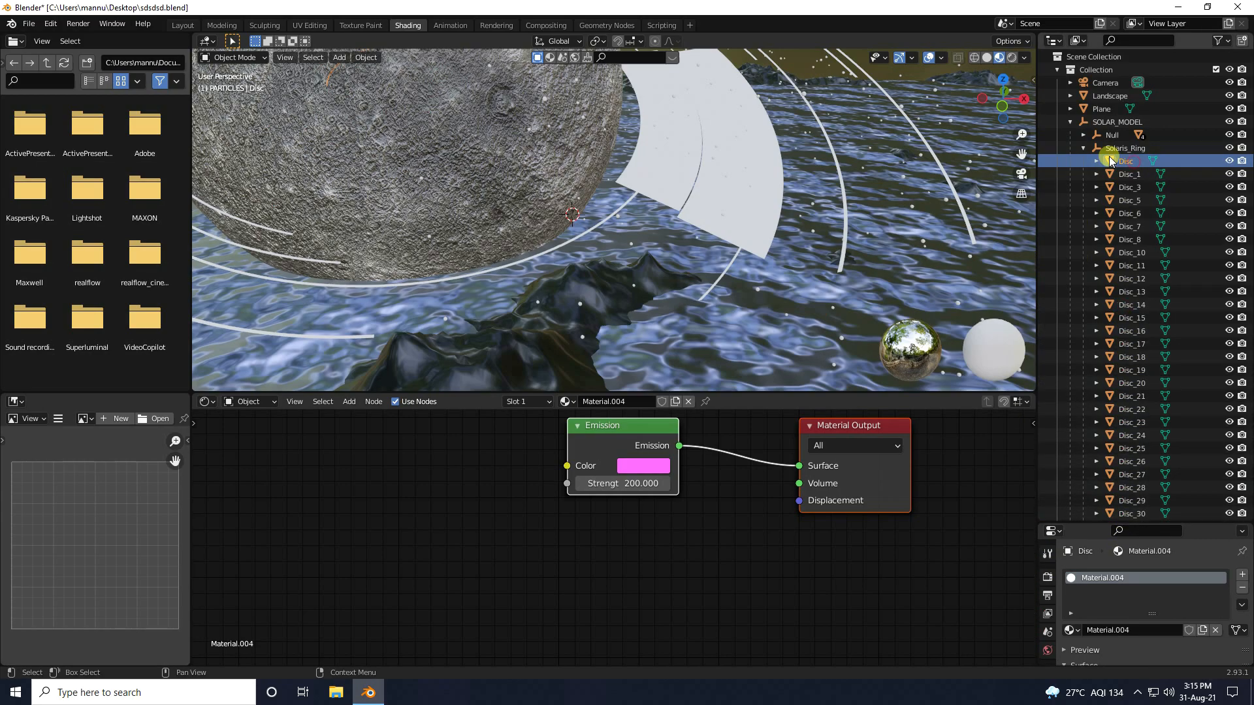
scroll(1131, 285, "down", 5)
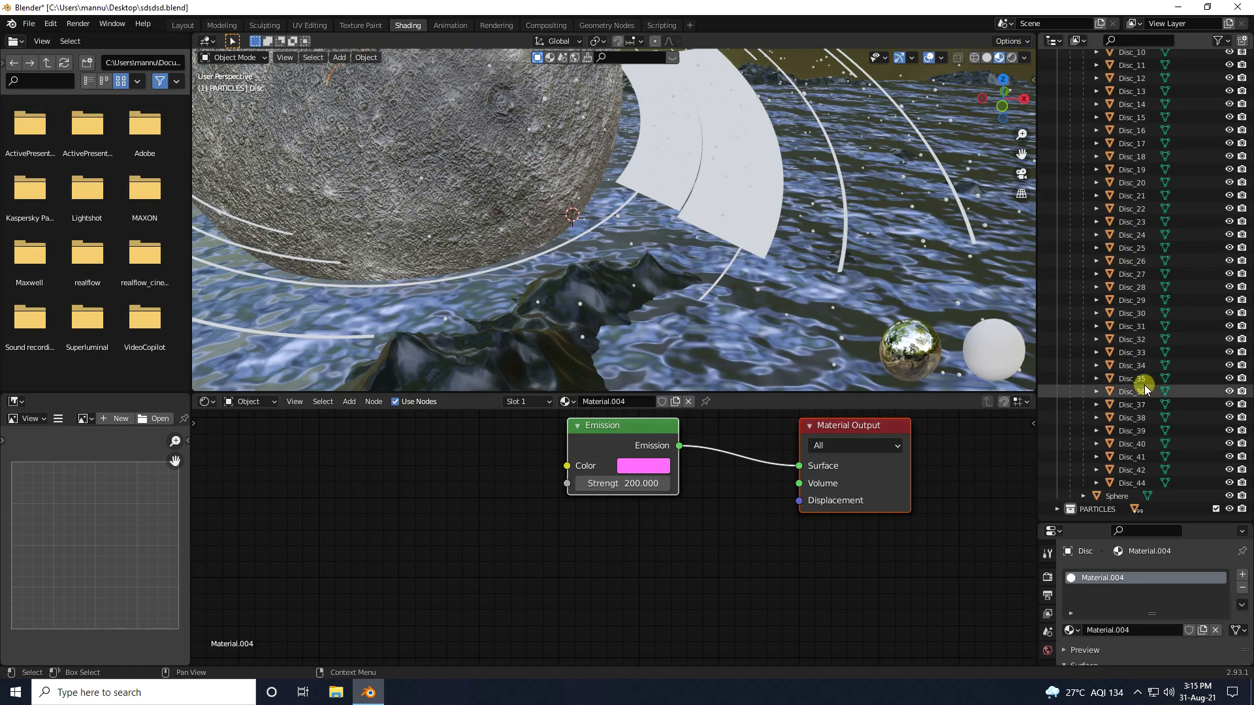
left_click(1130, 483, "shift")
scroll(1132, 280, "up", 5)
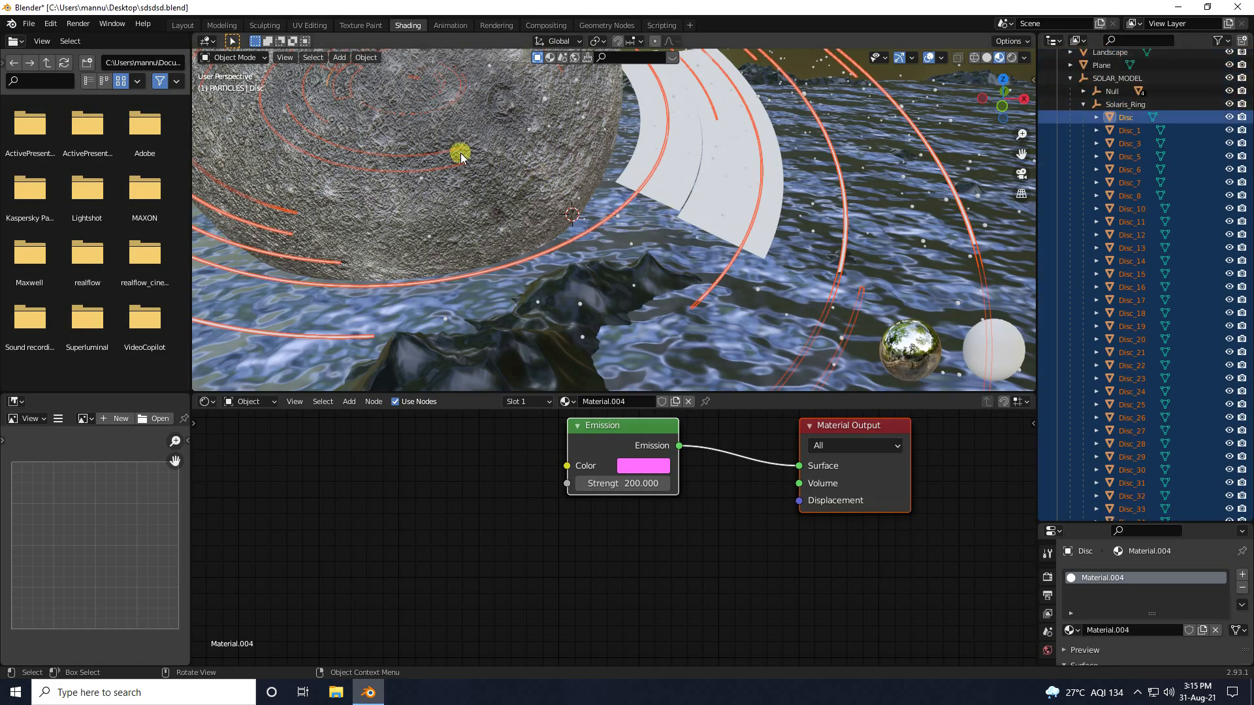
left_click(356, 58)
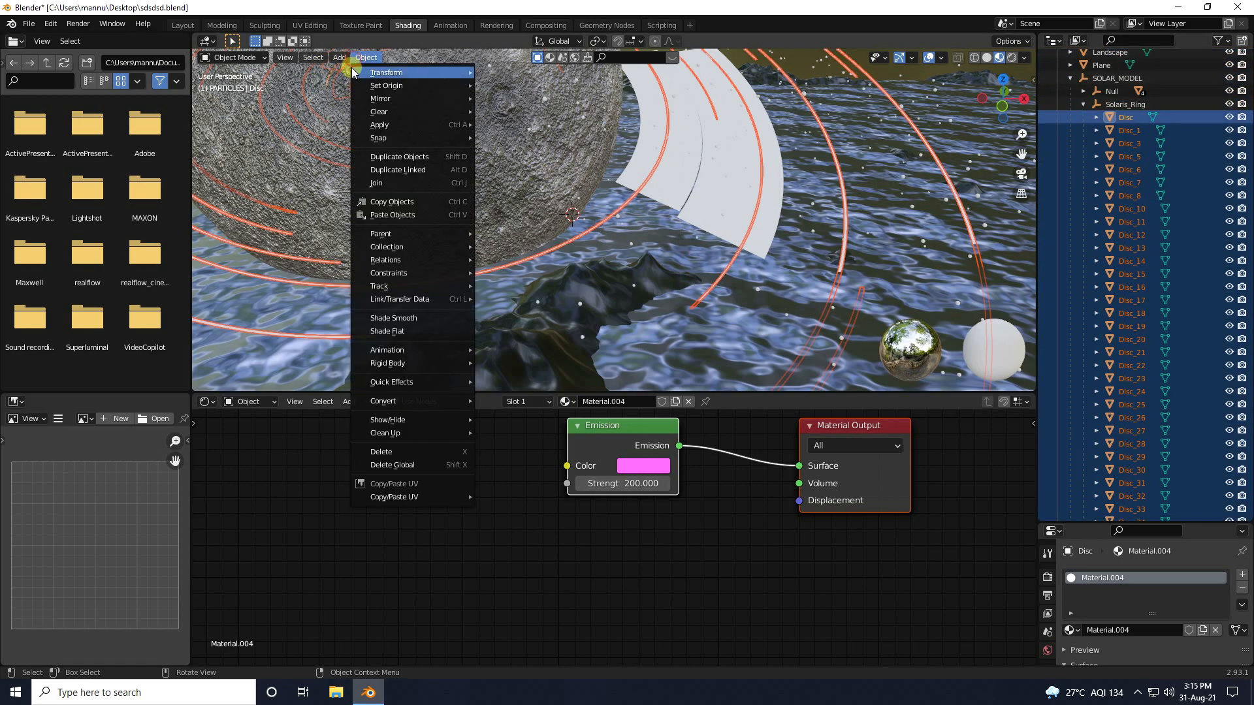
mouse_move(400, 299)
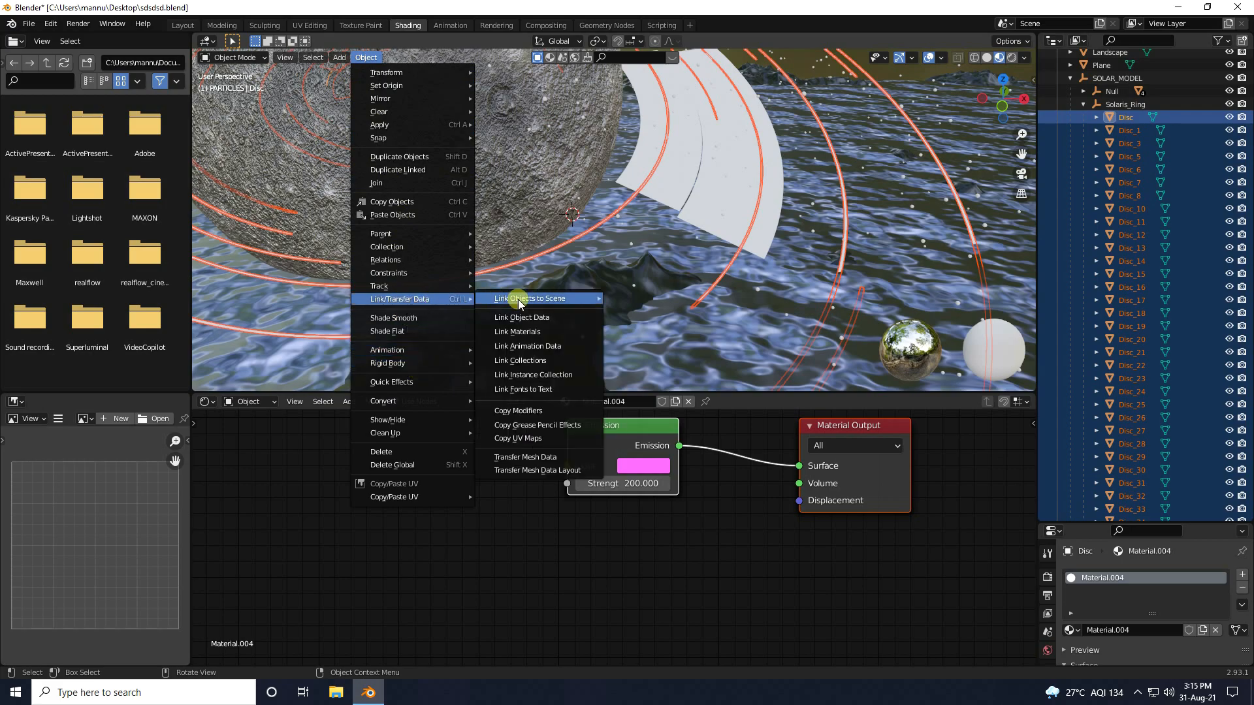
left_click(524, 333)
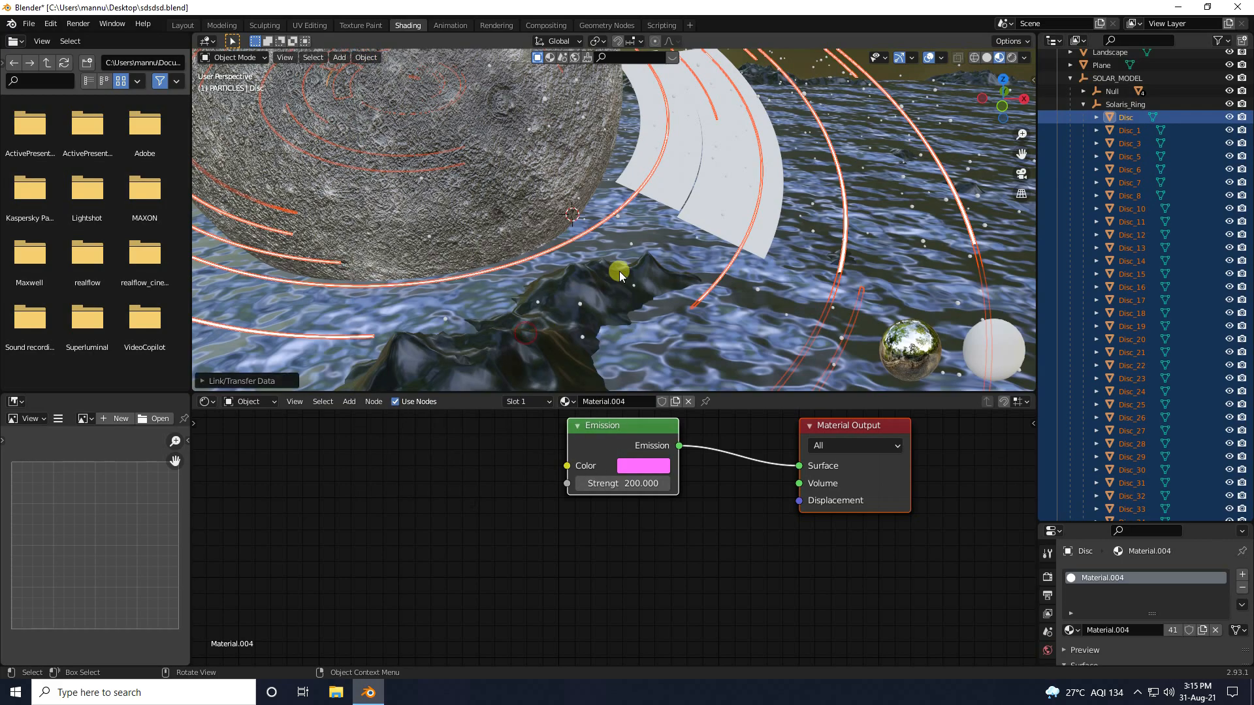
Deselect the discs, switch to the Layout workspace, and enlarge the 3D viewport to show the scene through the camera.
scroll(590, 275, "down", 3)
left_click(806, 75)
mouse_move(674, 213)
middle_mouse_down()
mouse_move(662, 193)
mouse_move(675, 213)
mouse_move(661, 218)
middle_mouse_up()
left_click(180, 25)
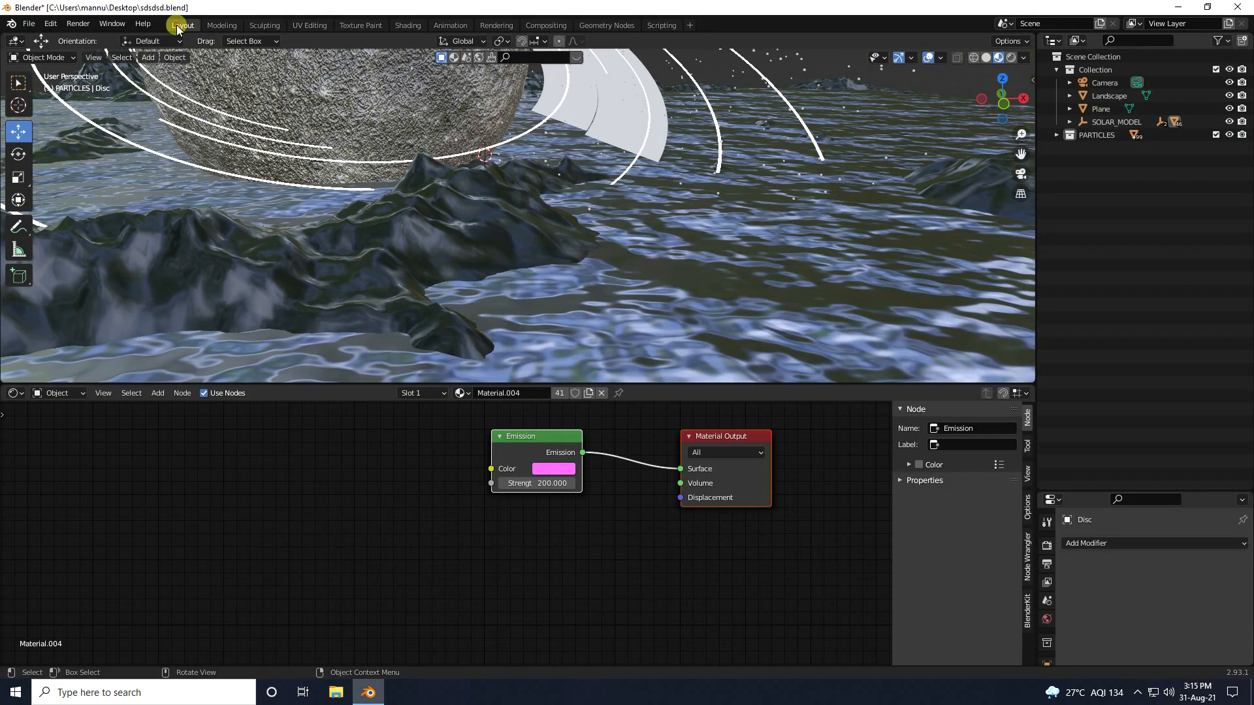
left_click_drag(280, 389, 298, 673)
scroll(527, 290, "down", 6)
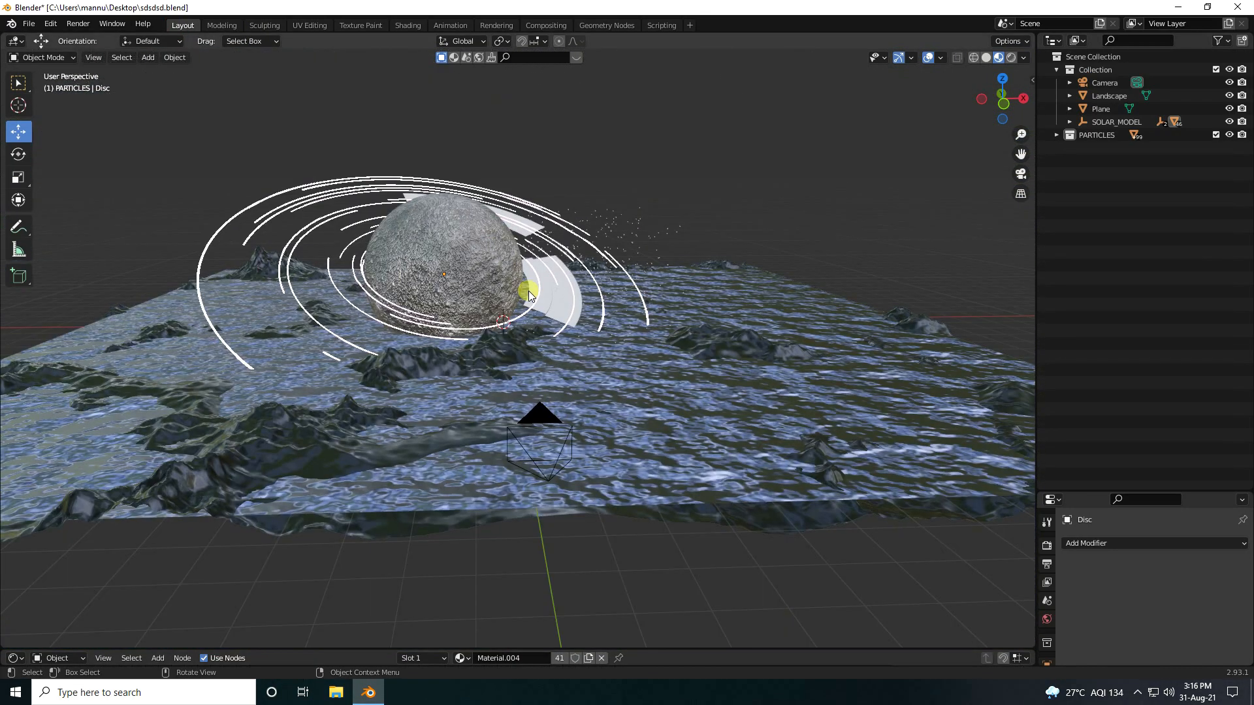
scroll(528, 291, "up", 3)
key("KP_0")
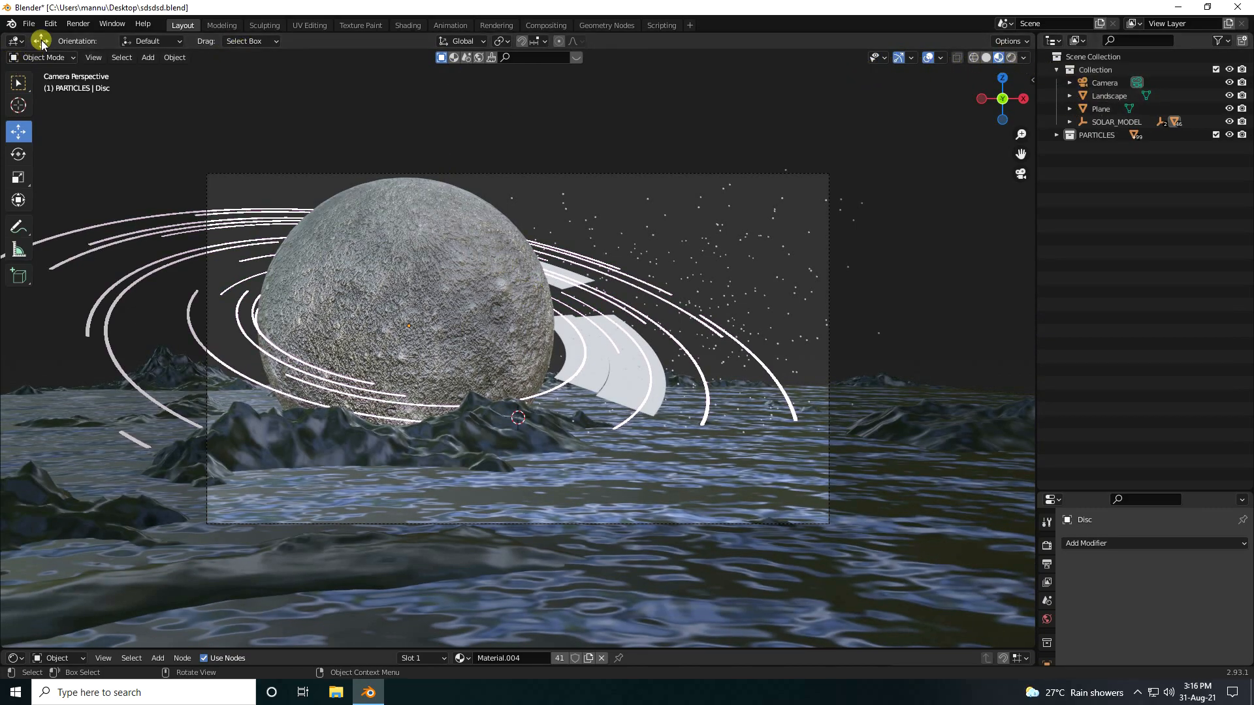
Save the Blender file and switch the viewport shading to Rendered.
left_click(29, 23)
left_click(58, 106)
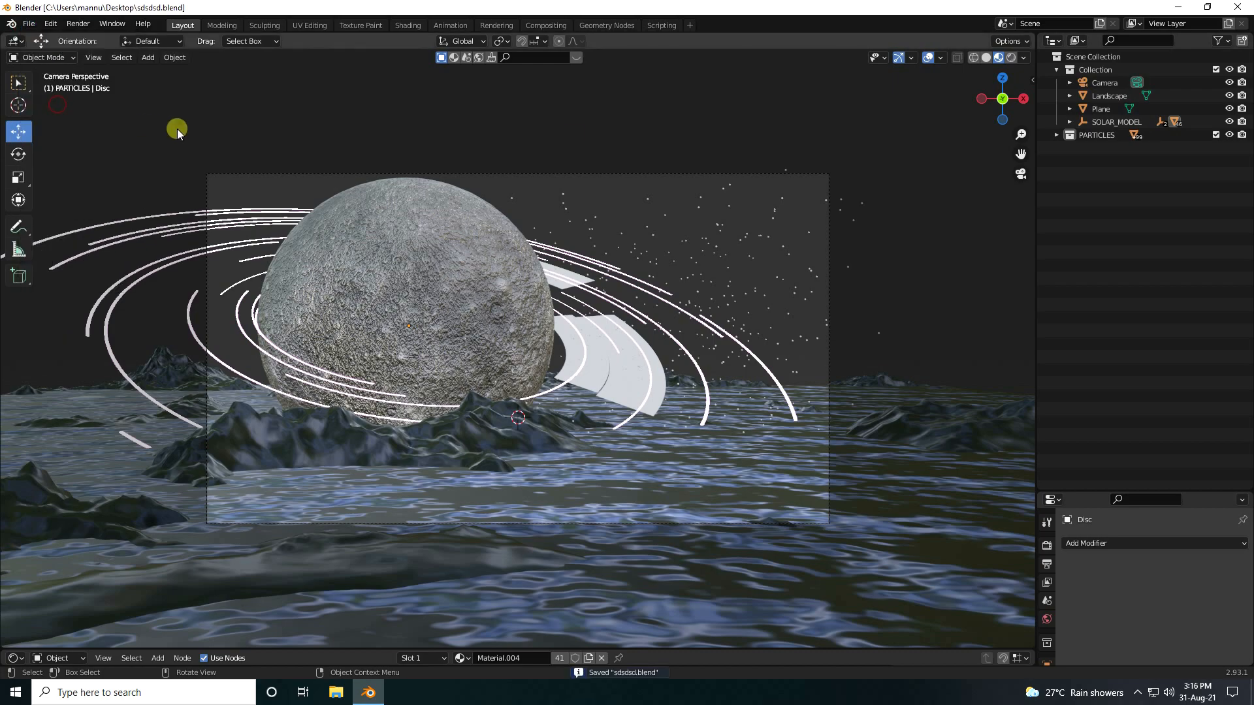
left_click(1011, 57)
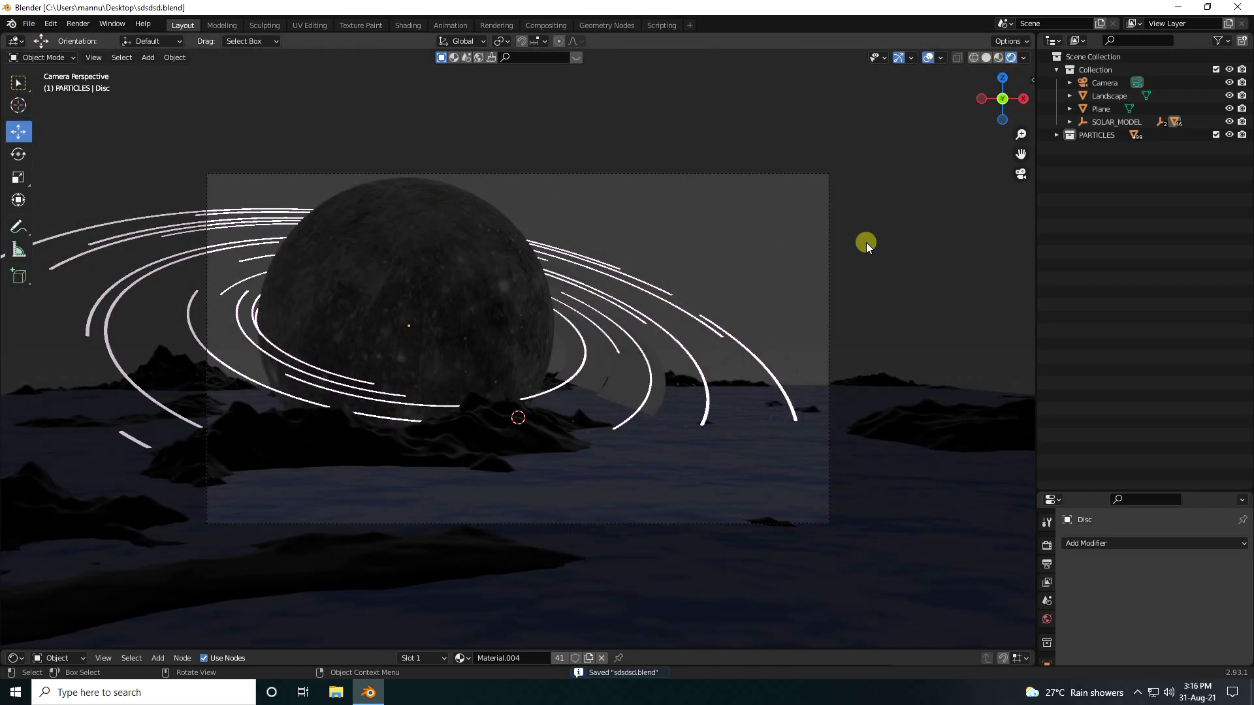
Enlarge the properties editor and set Eevee's Render and Viewport samples to 512 each.
left_click_drag(1076, 492, 1064, 211)
left_click(1047, 263)
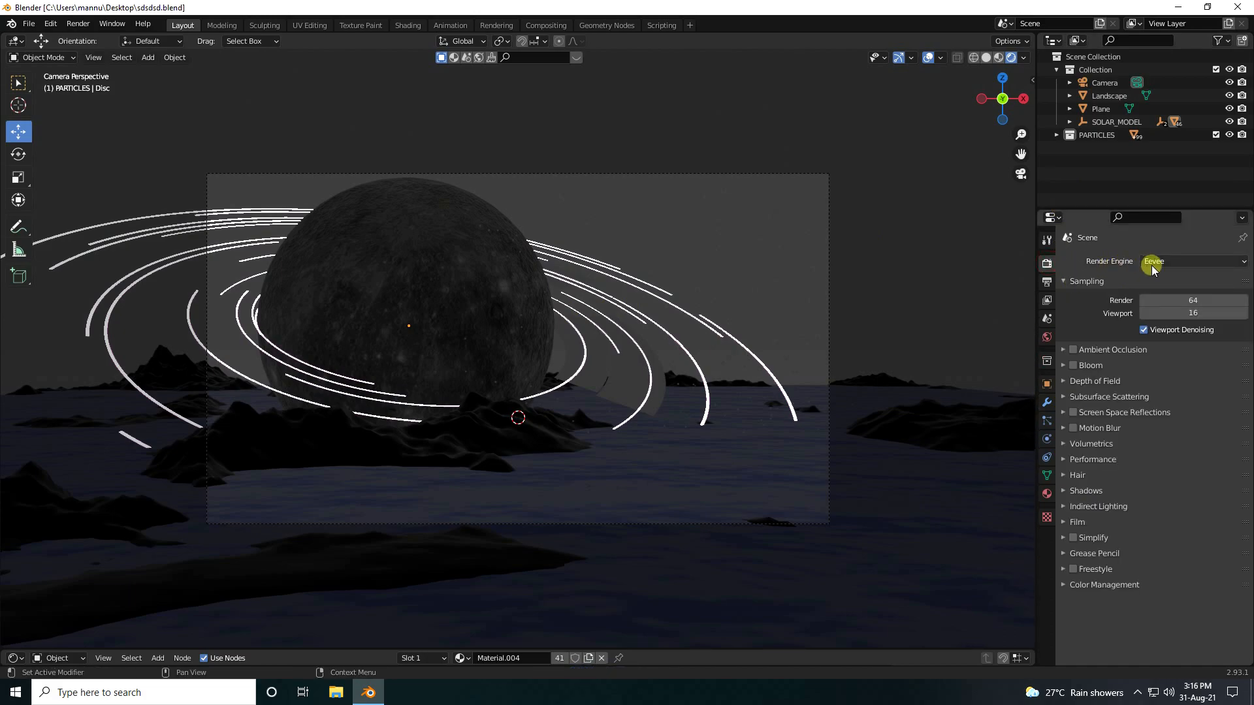
left_click(1179, 297)
type("512")
key("Tab")
type("5")
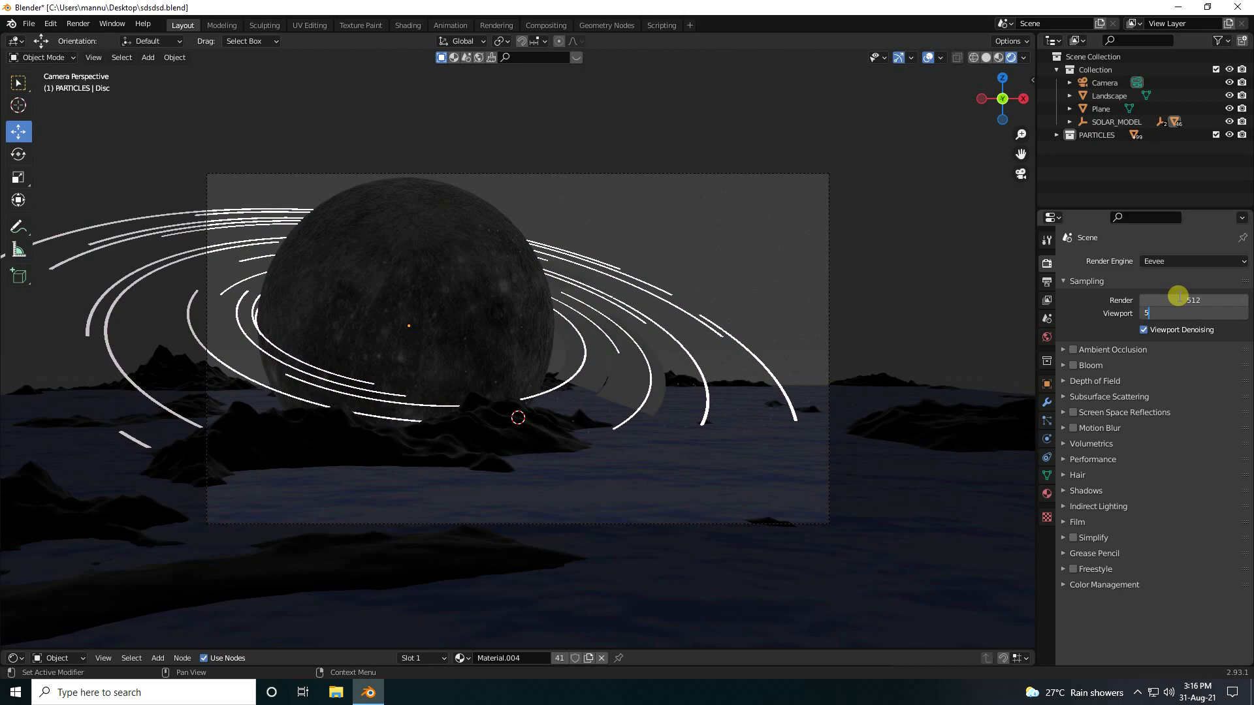
key("Return")
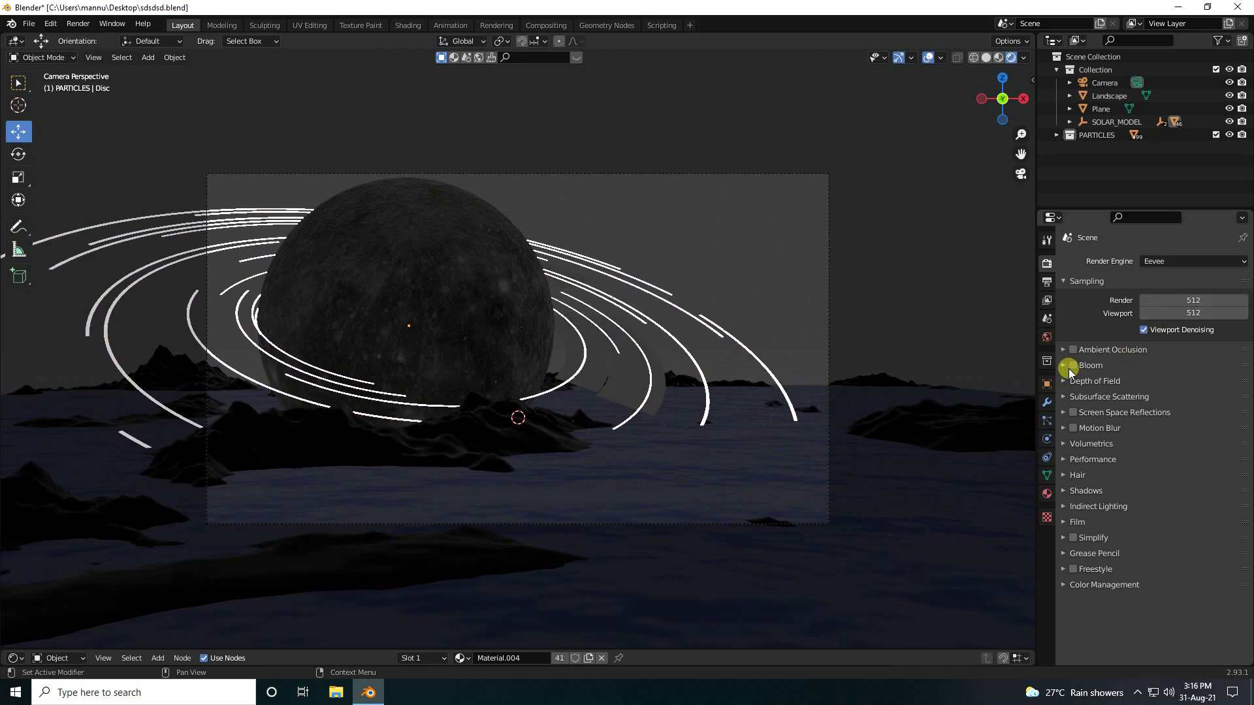
Enable Bloom and Ambient Occlusion in Eevee's render settings.
left_click(1073, 366)
left_click(1072, 351)
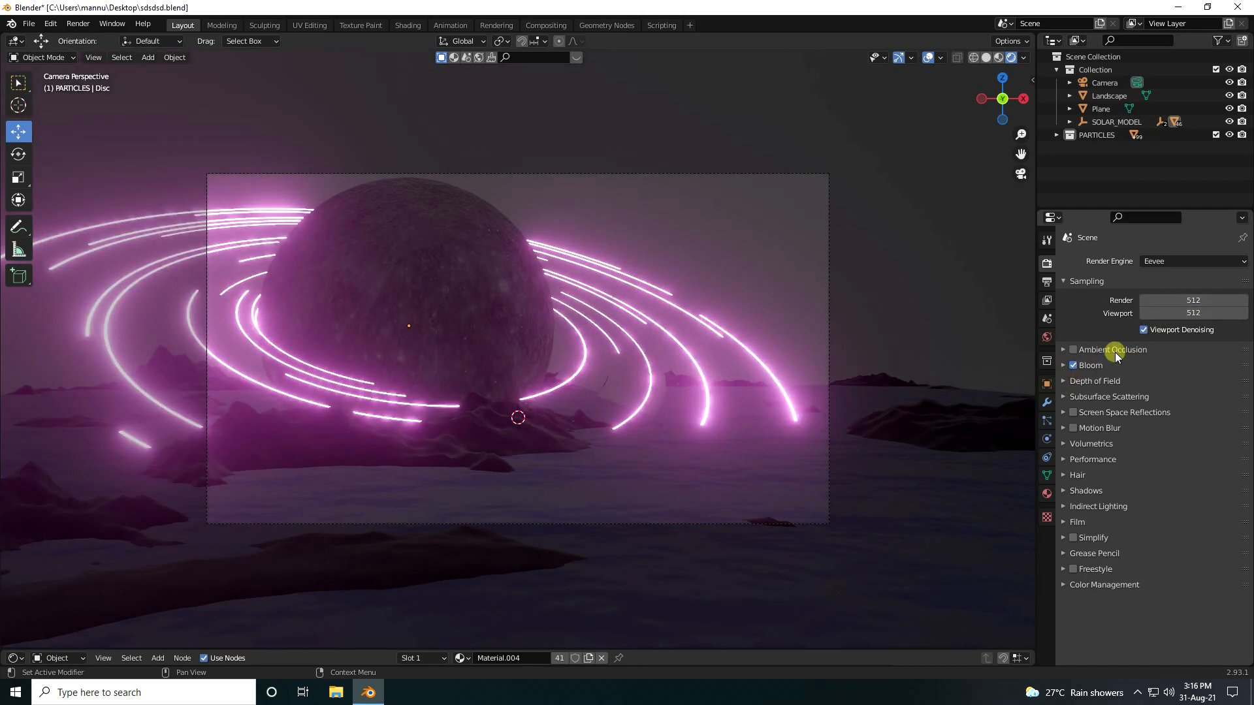
left_click(1073, 350)
Set the world background color to black.
left_click(1049, 340)
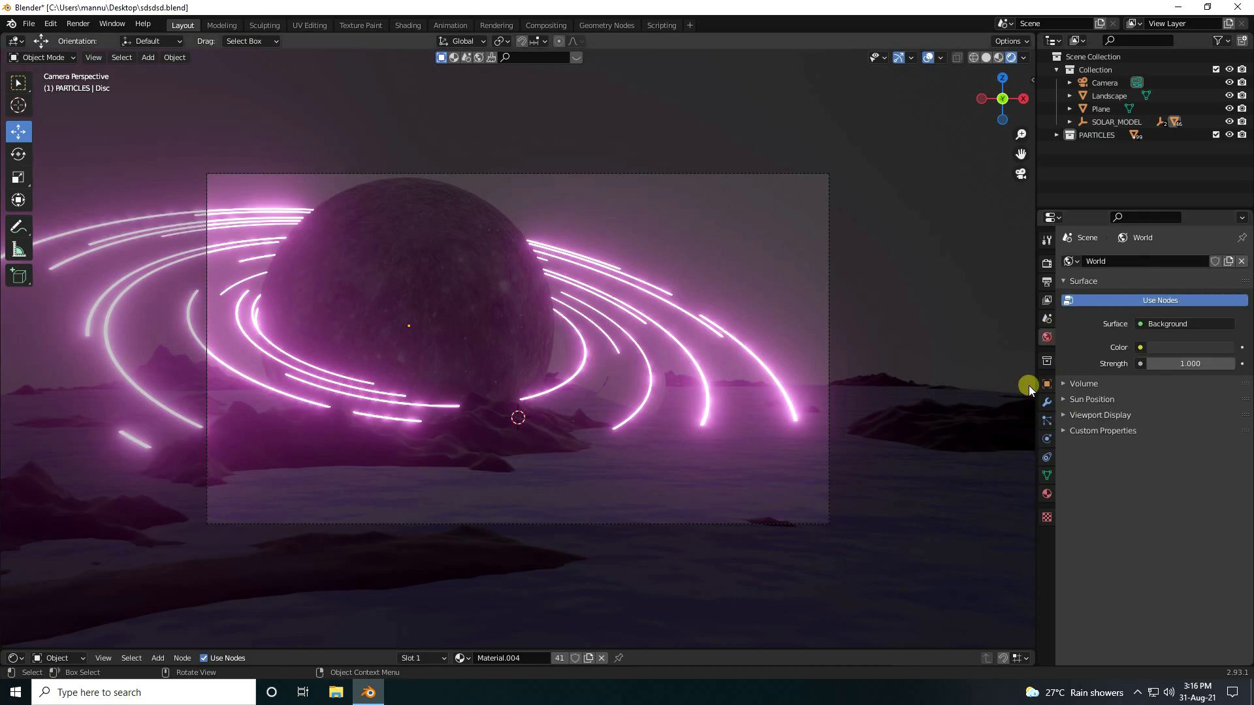
left_click(1156, 347)
left_click_drag(1226, 229, 1225, 254)
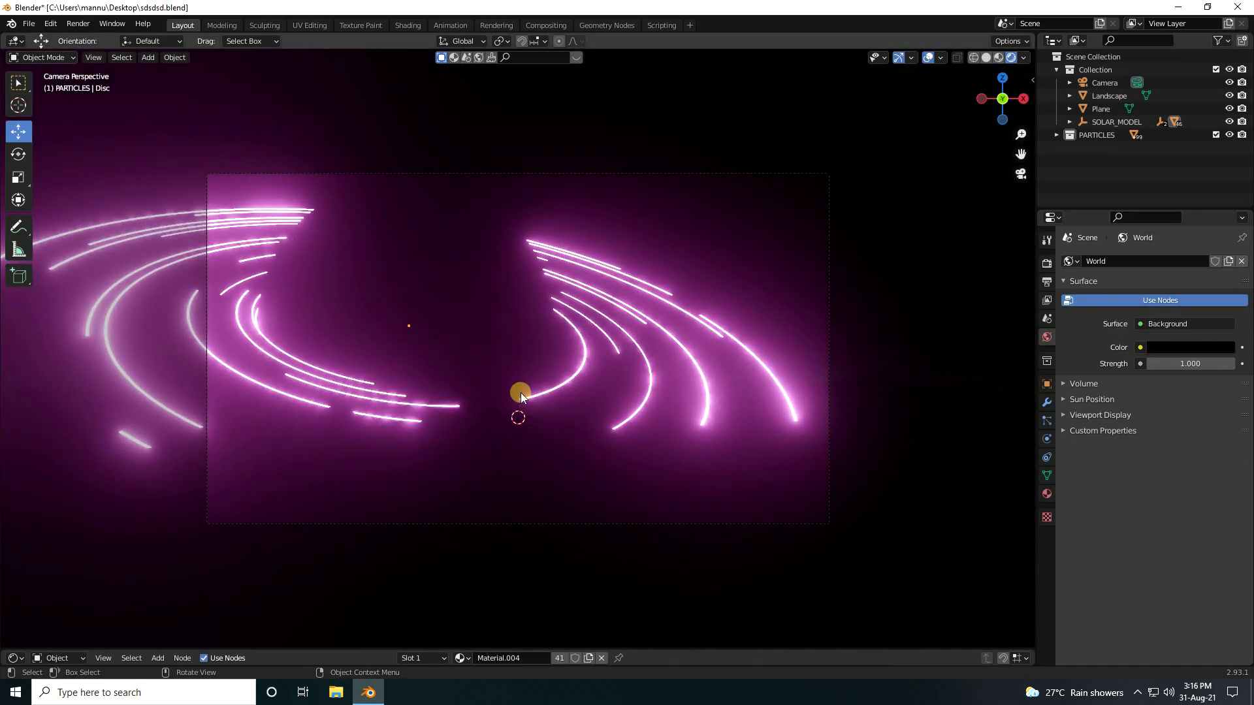
middle_click_drag(650, 374, 622, 382)
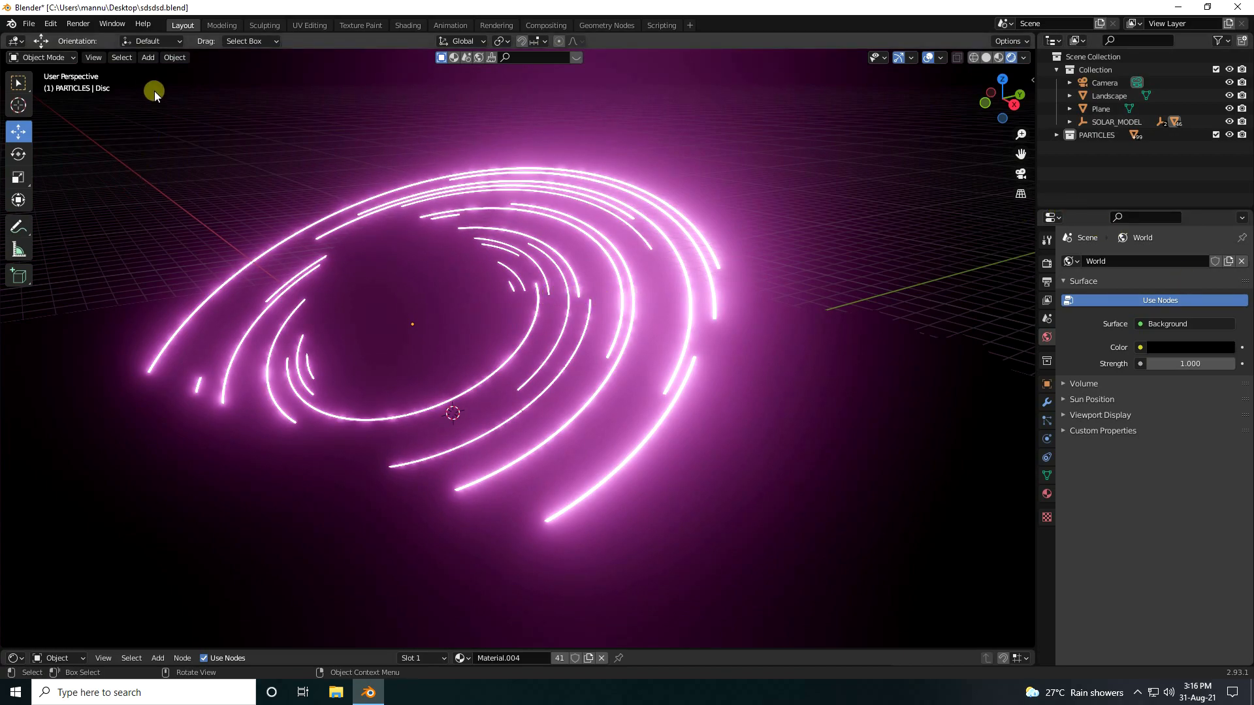
Add an Area light to the scene.
left_click(150, 60)
mouse_move(177, 234)
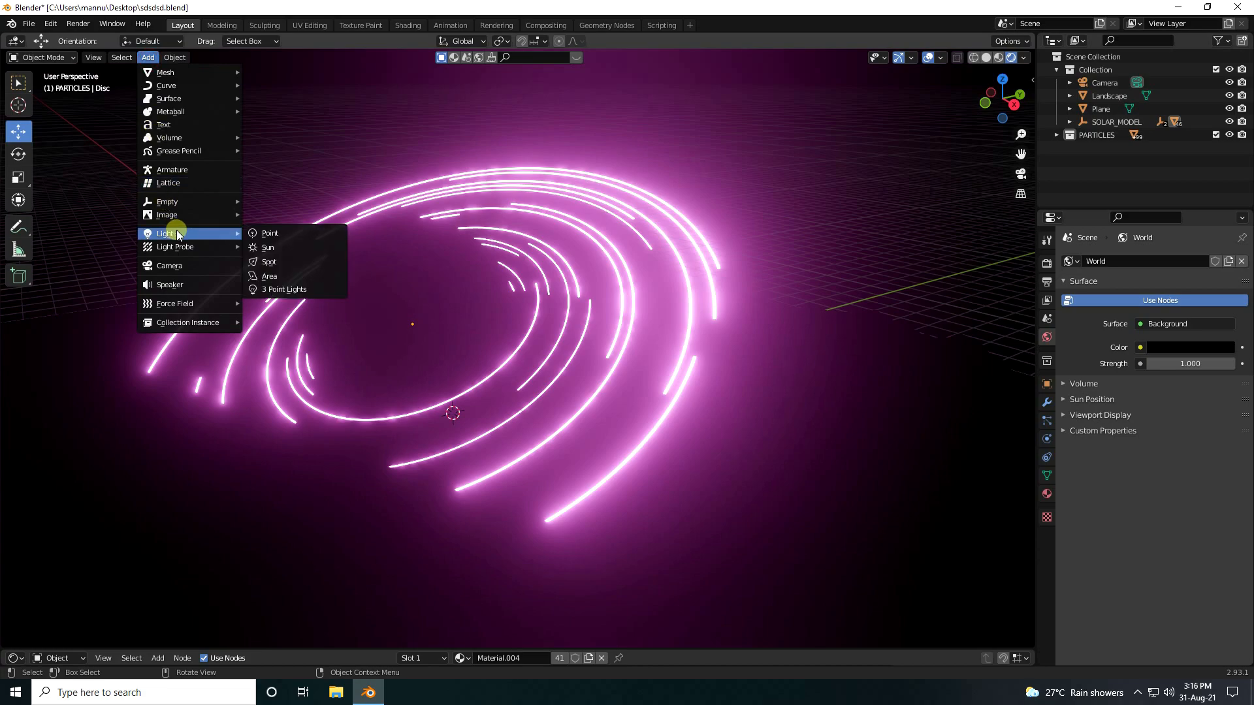
left_click(280, 276)
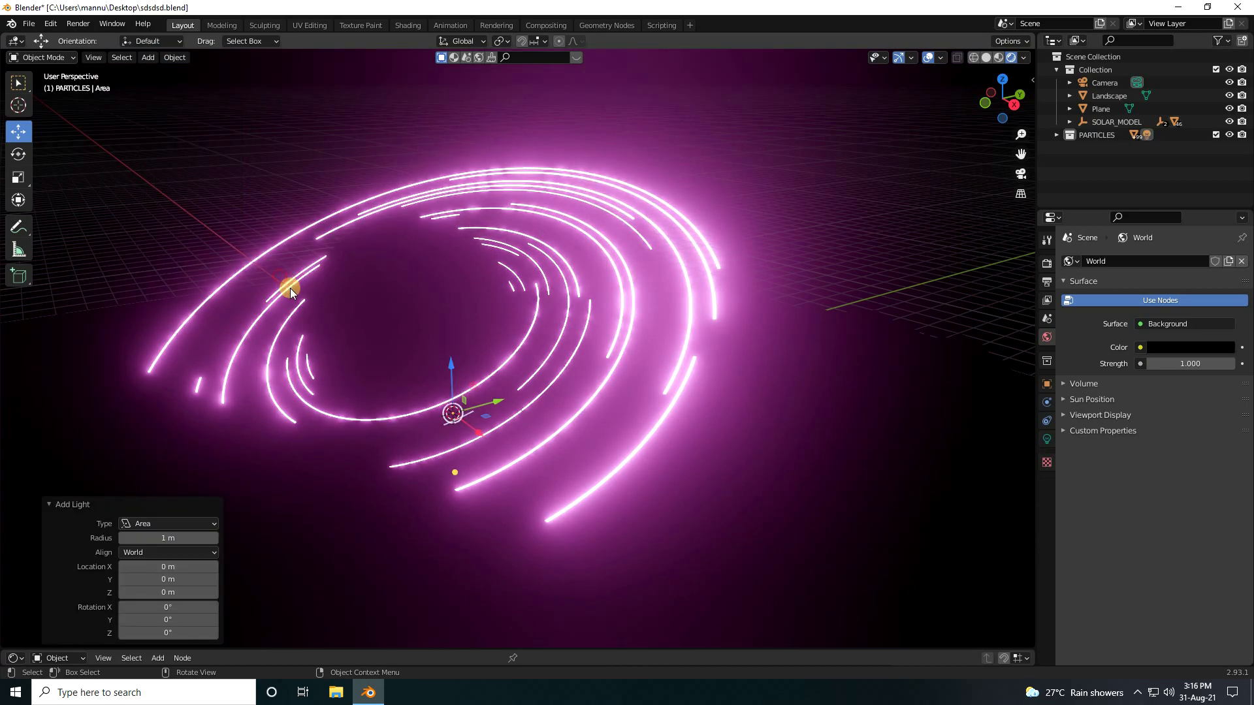
From the camera view, move the Area light up beside the planet's far side and rotate it 90° about the Y axis.
key("KP_0")
left_click_drag(521, 367, 518, 261)
left_click_drag(562, 316, 687, 365)
left_click(19, 154)
left_click(184, 591)
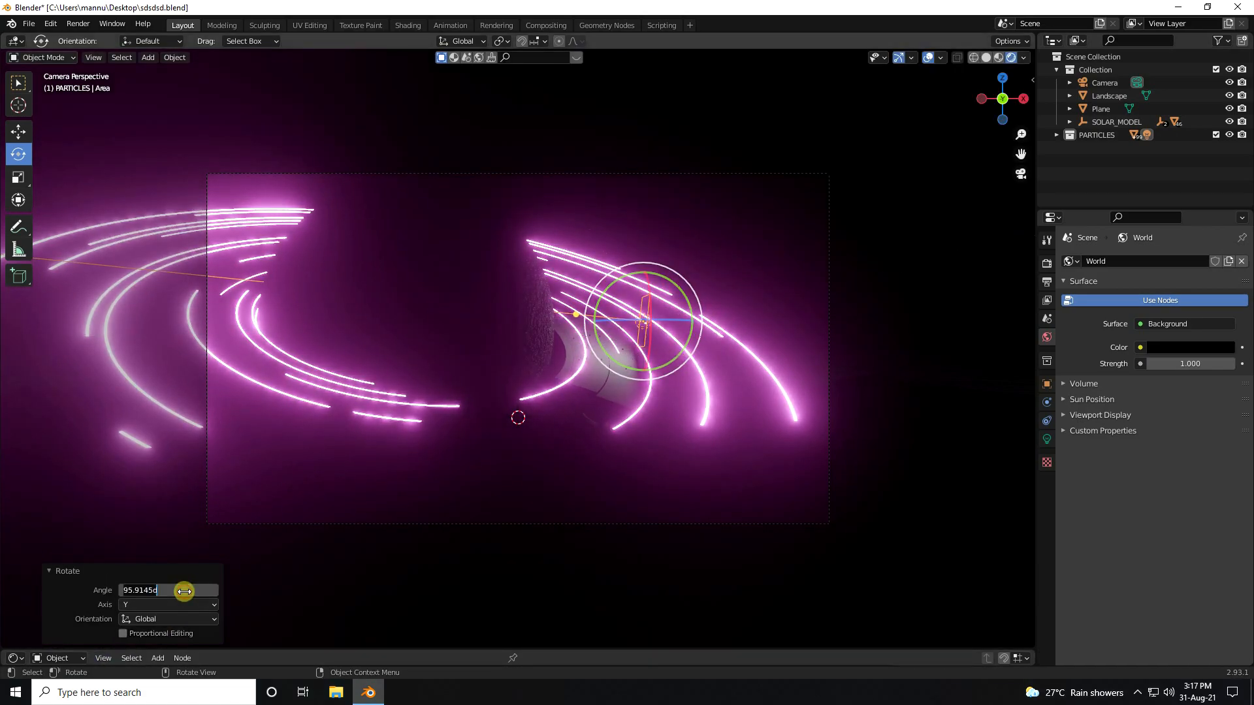
key("Return")
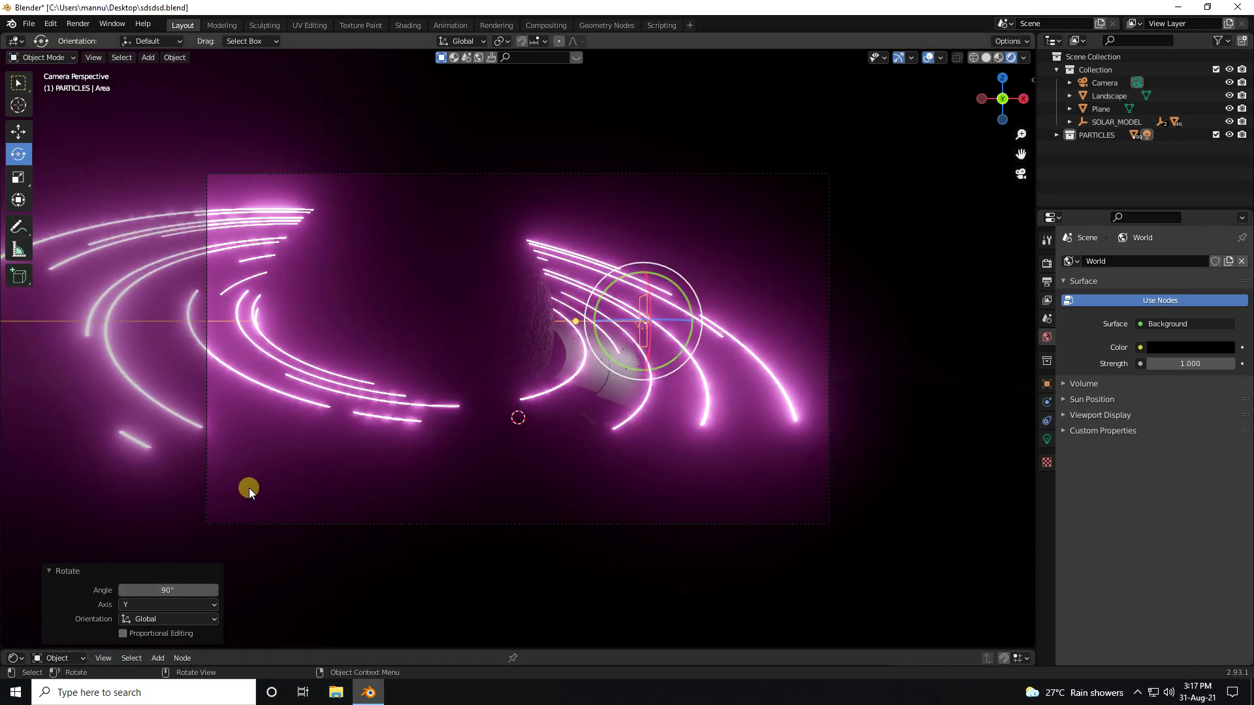
Raise the Area light above the camera frame and rotate it -50° about Y so it points down toward the planet.
left_click(19, 131)
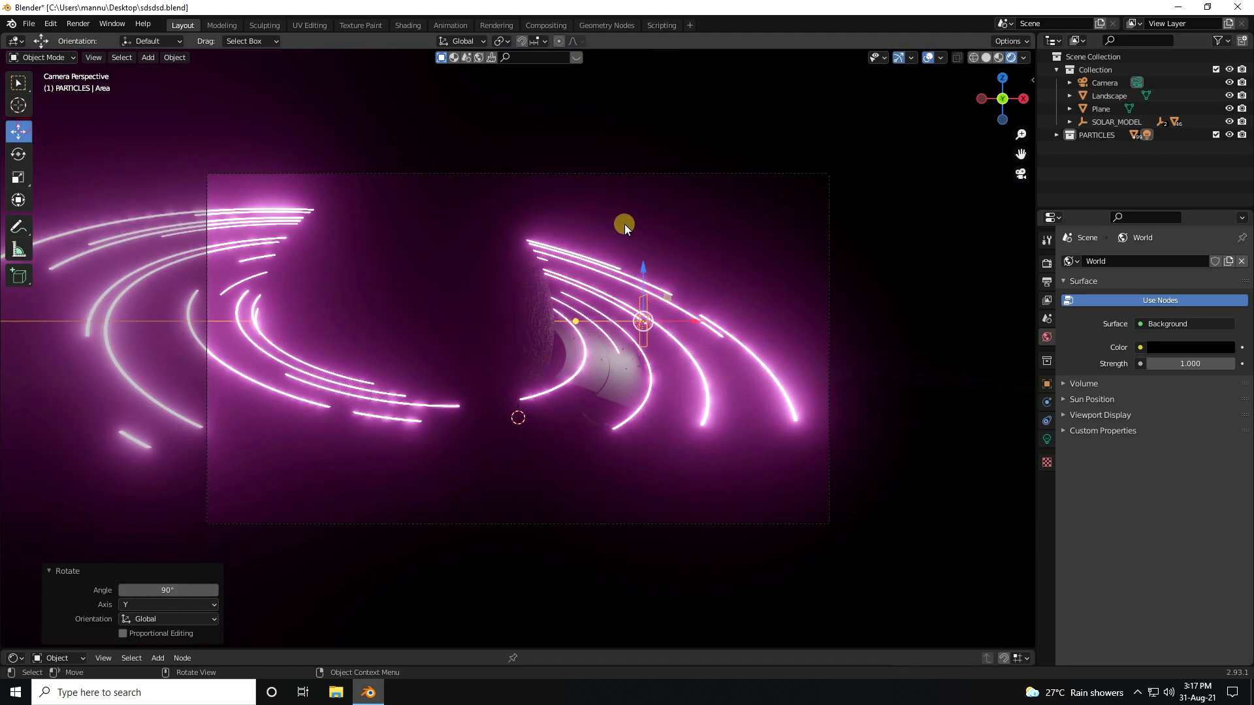
left_click_drag(652, 262, 633, 191)
left_click(18, 154)
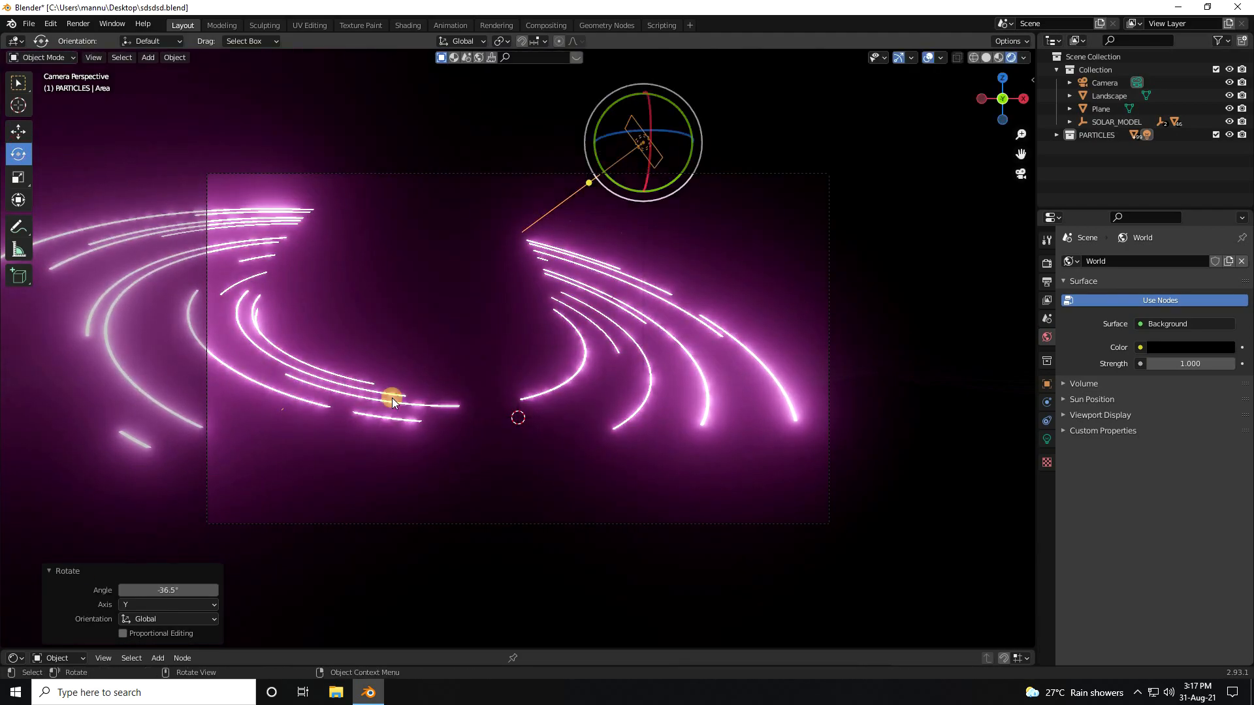
left_click(163, 587)
type("-50")
key("Return")
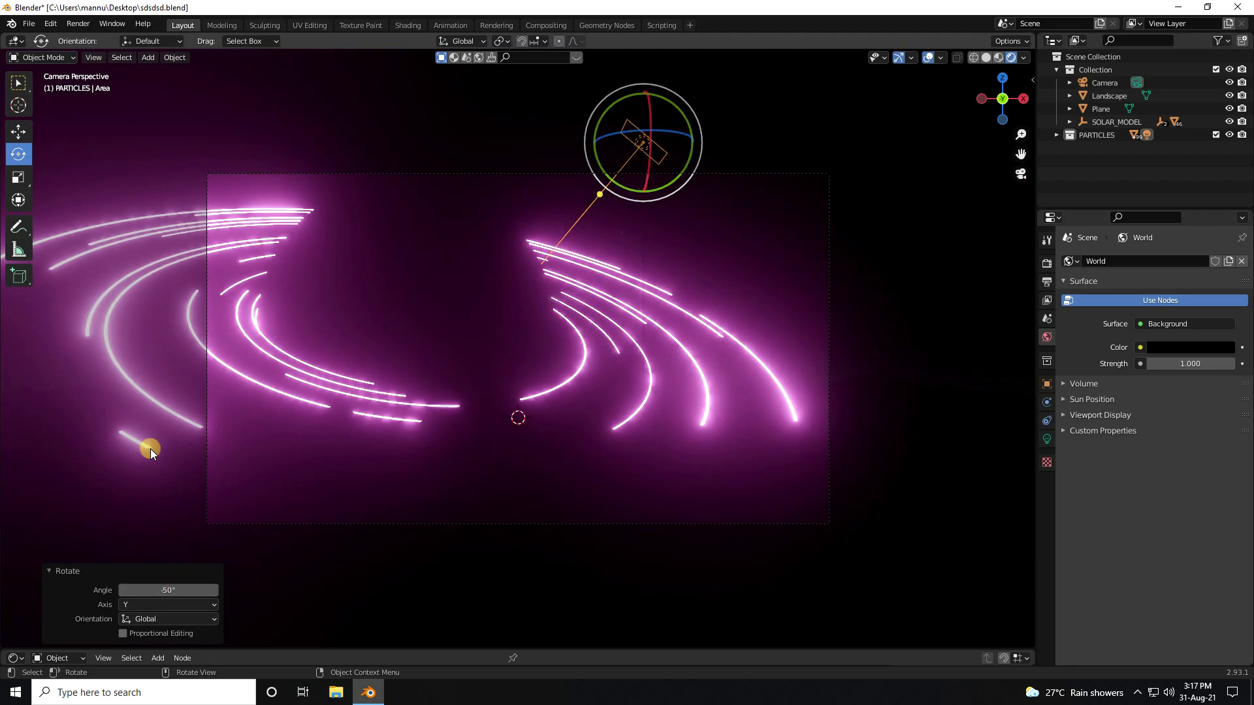
Move the Area light out of the PARTICLES collection into the main Collection.
left_click(19, 133)
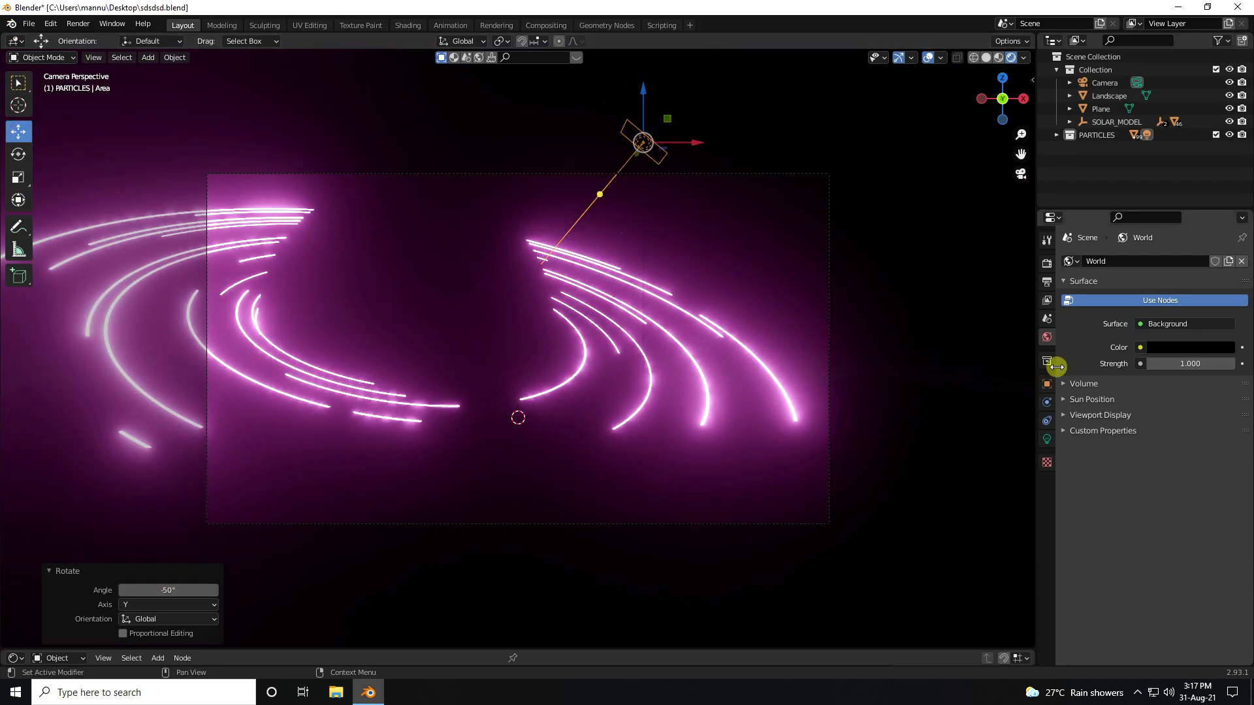
left_click(1056, 134)
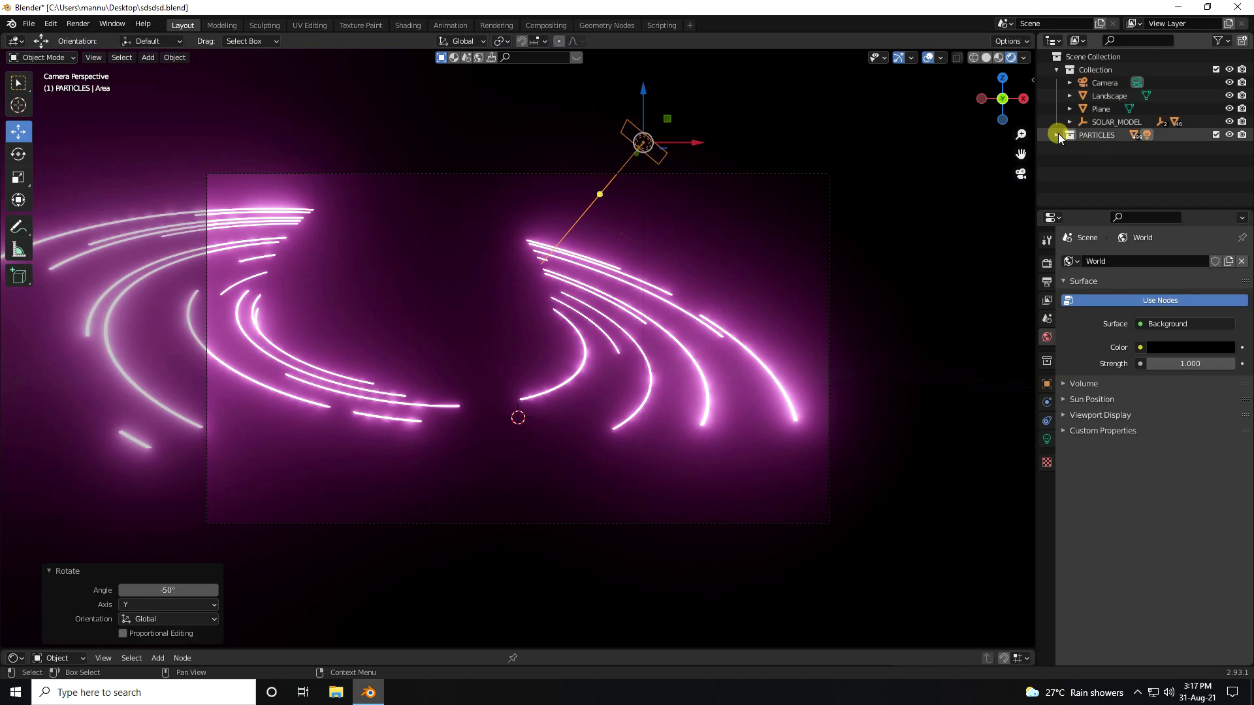
left_click_drag(1100, 148, 1110, 124)
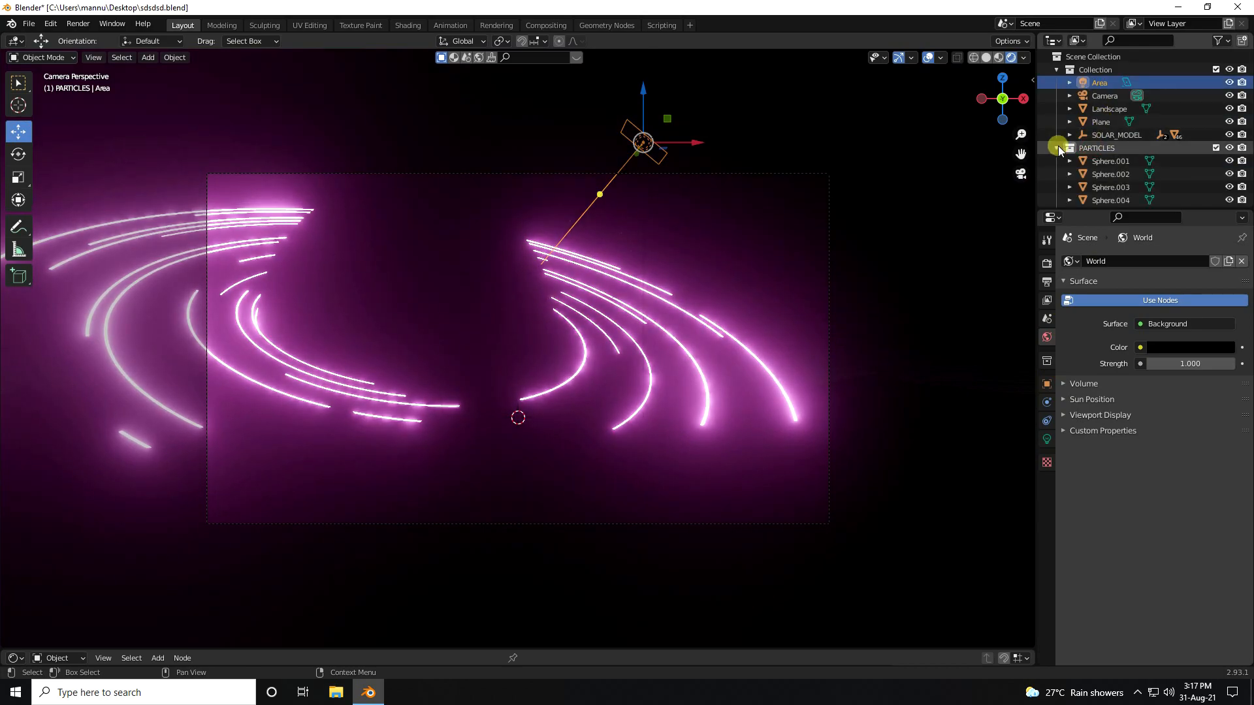
left_click(1056, 148)
Set the Area light's power to 2000 W.
left_click(1048, 439)
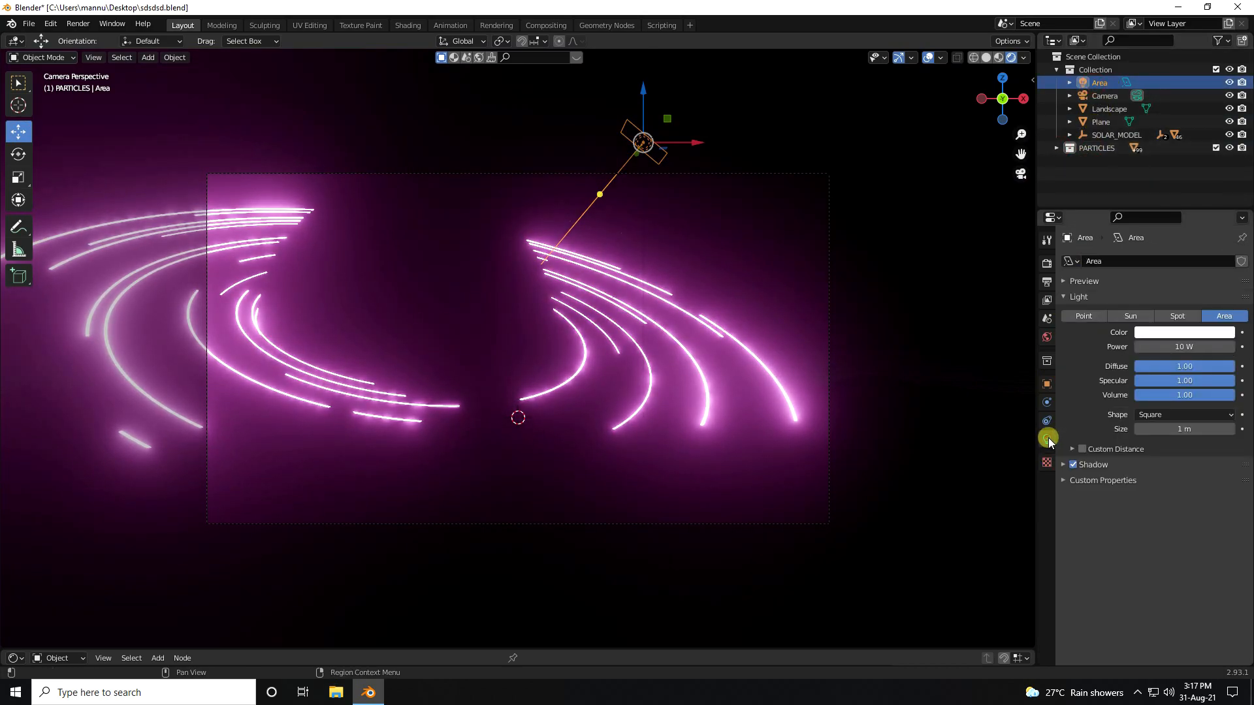
left_click(1184, 349)
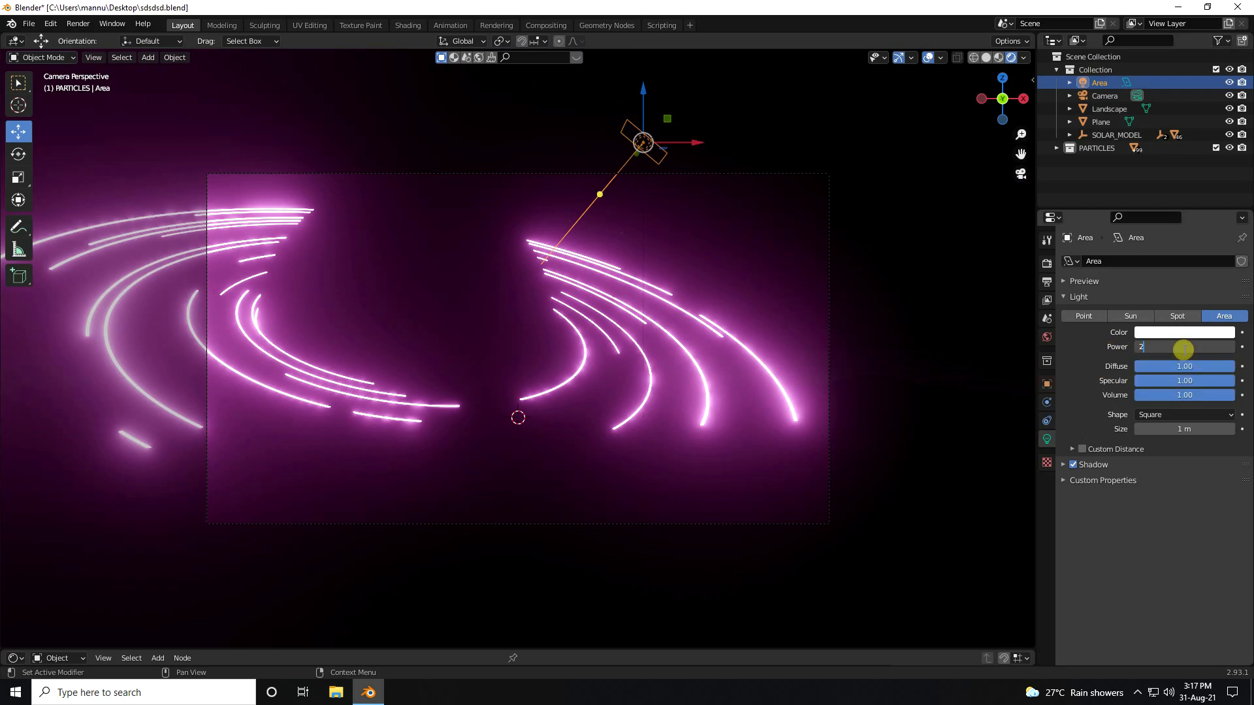
key("Return")
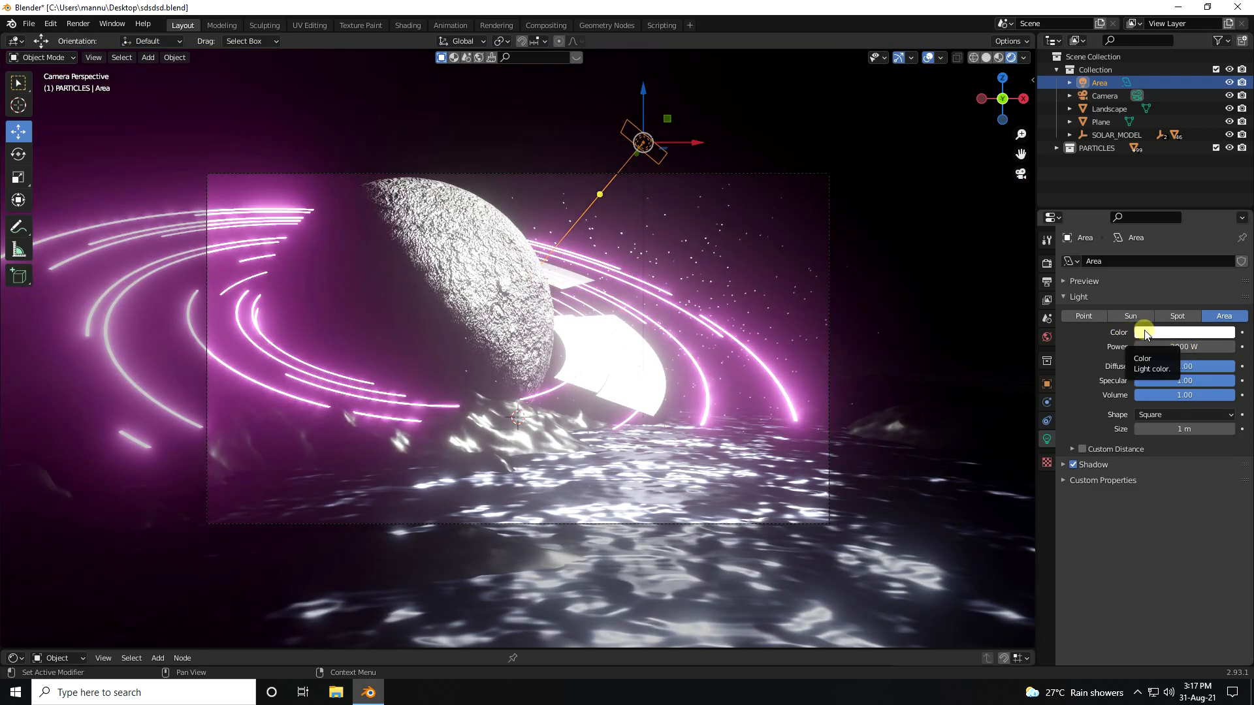
Make the Area light blue by setting its color to hue 0.65 and saturation 1.
left_click(1146, 333)
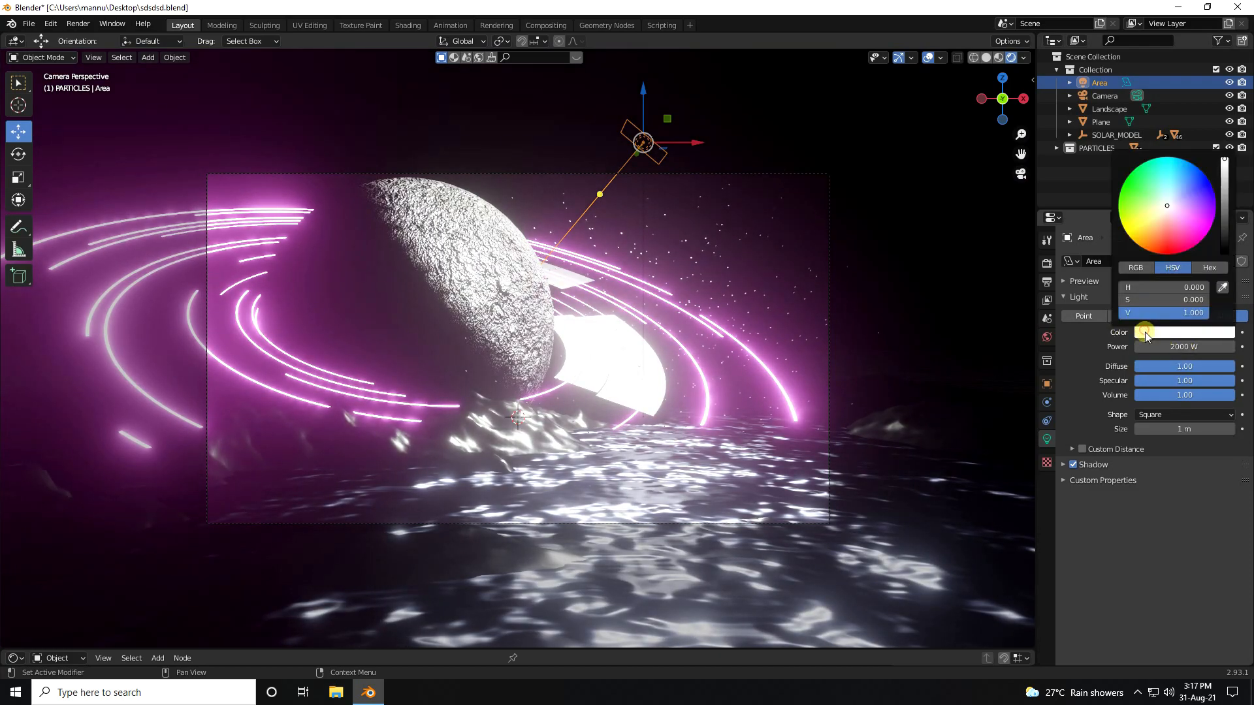
left_click(1152, 288)
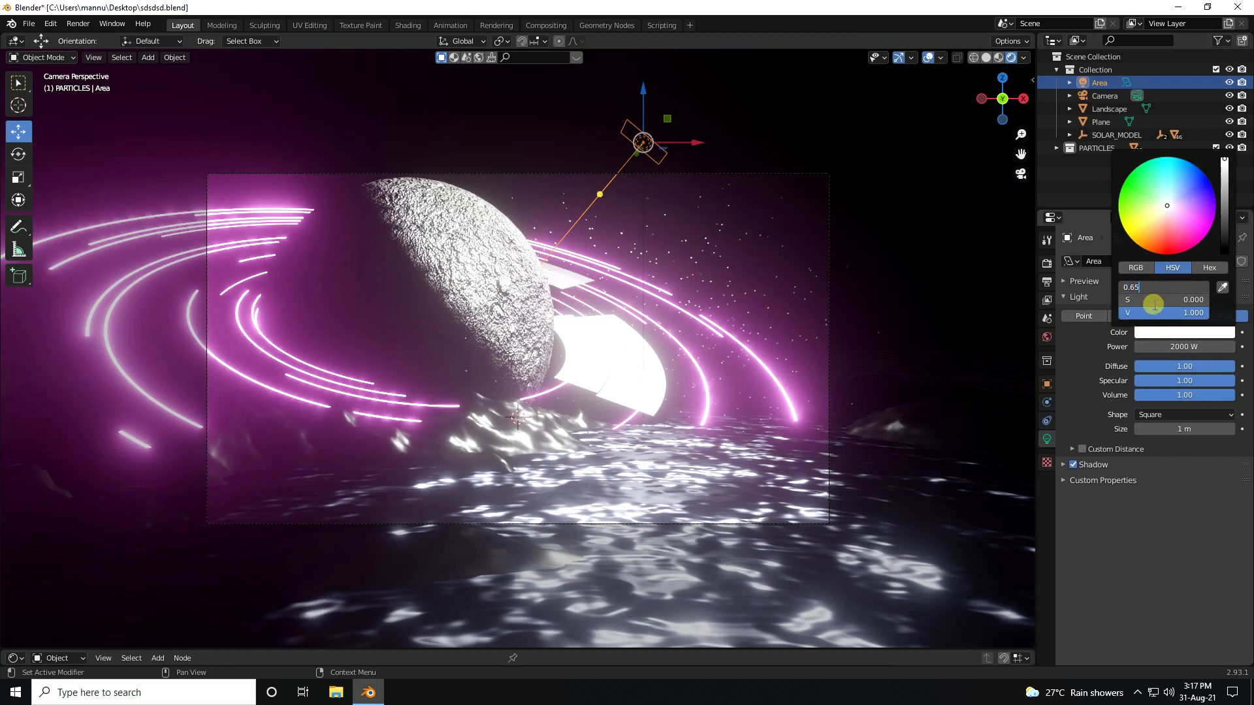
key("Return")
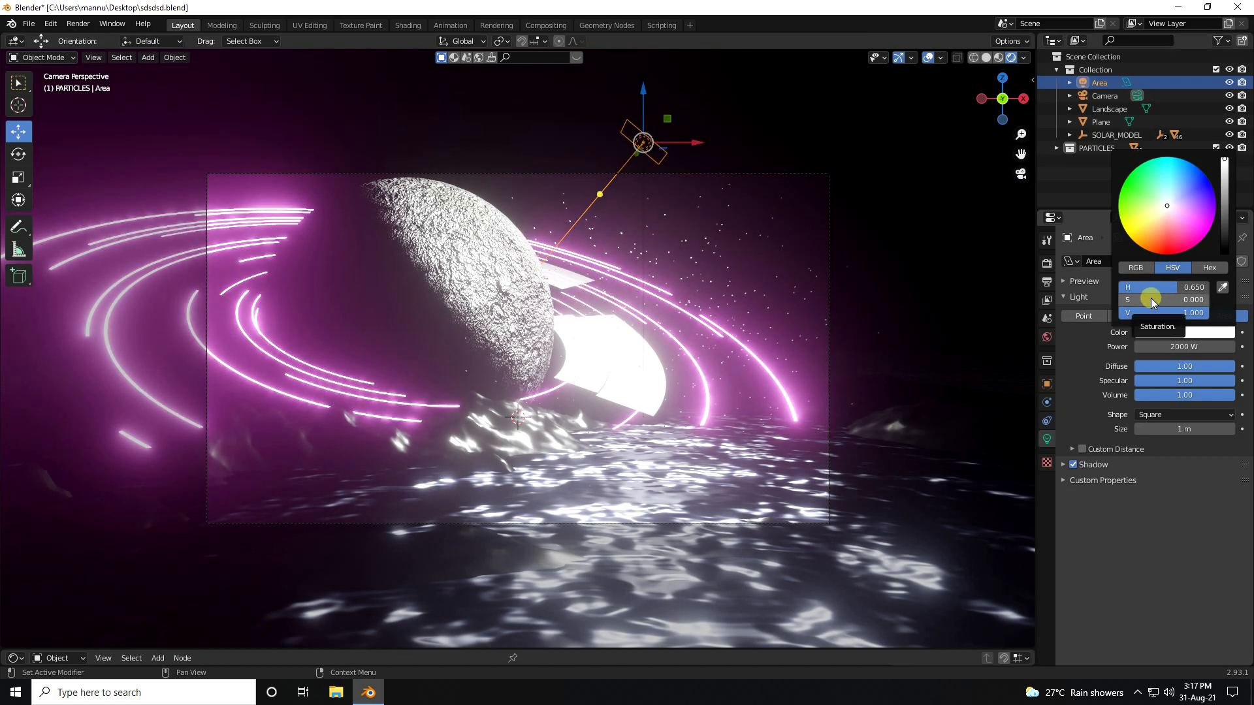
left_click(1153, 300)
type("1")
key("Return")
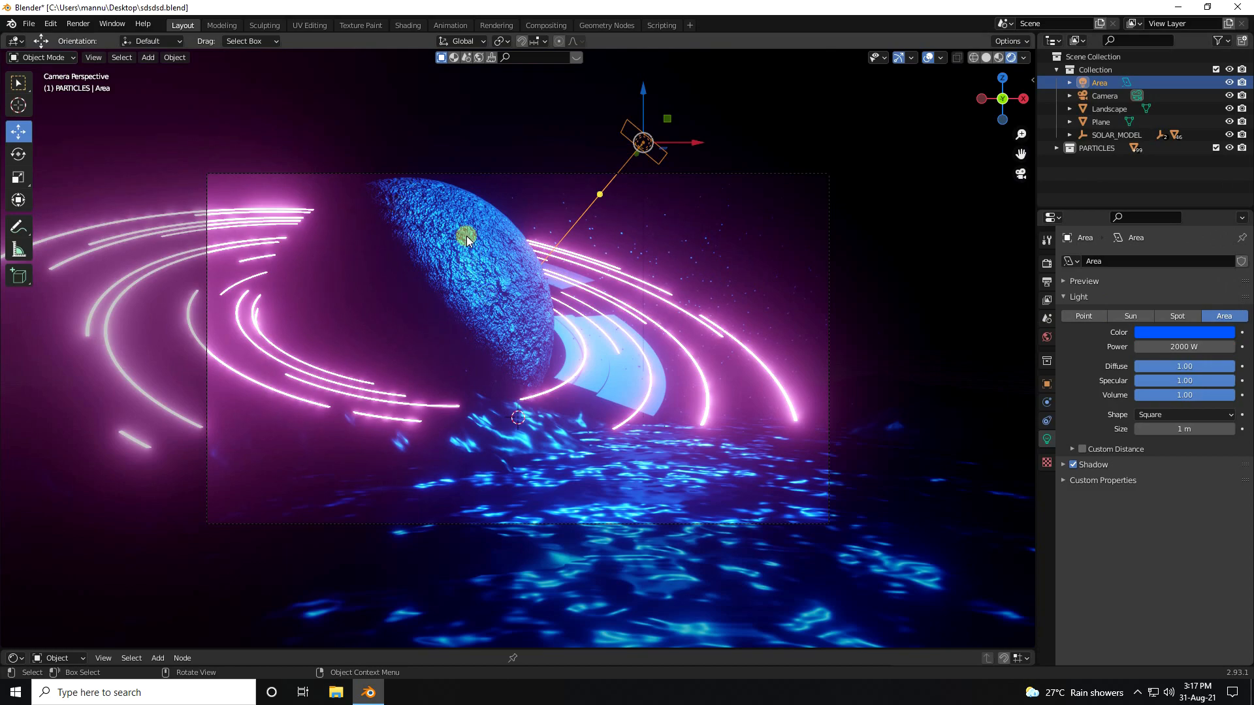
Change the Area light's shape to Disk and enlarge its size to about 1.41 m.
scroll(466, 240, "up", 2)
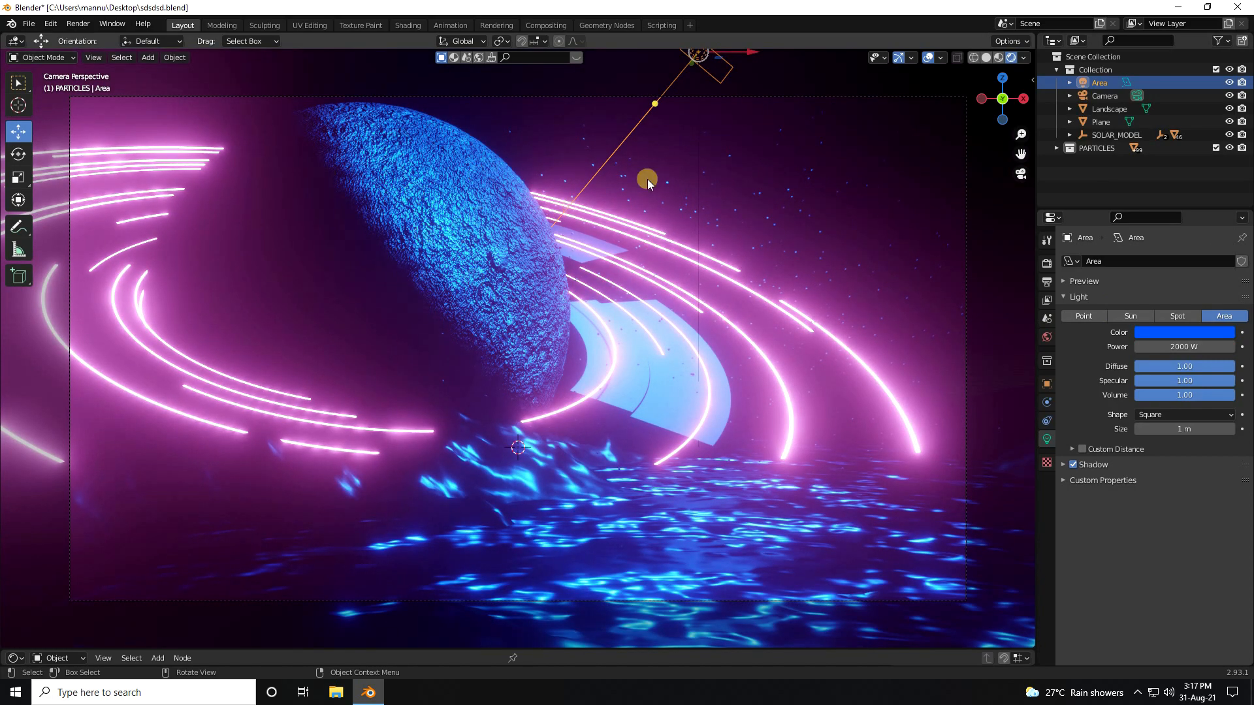
scroll(545, 261, "down", 2)
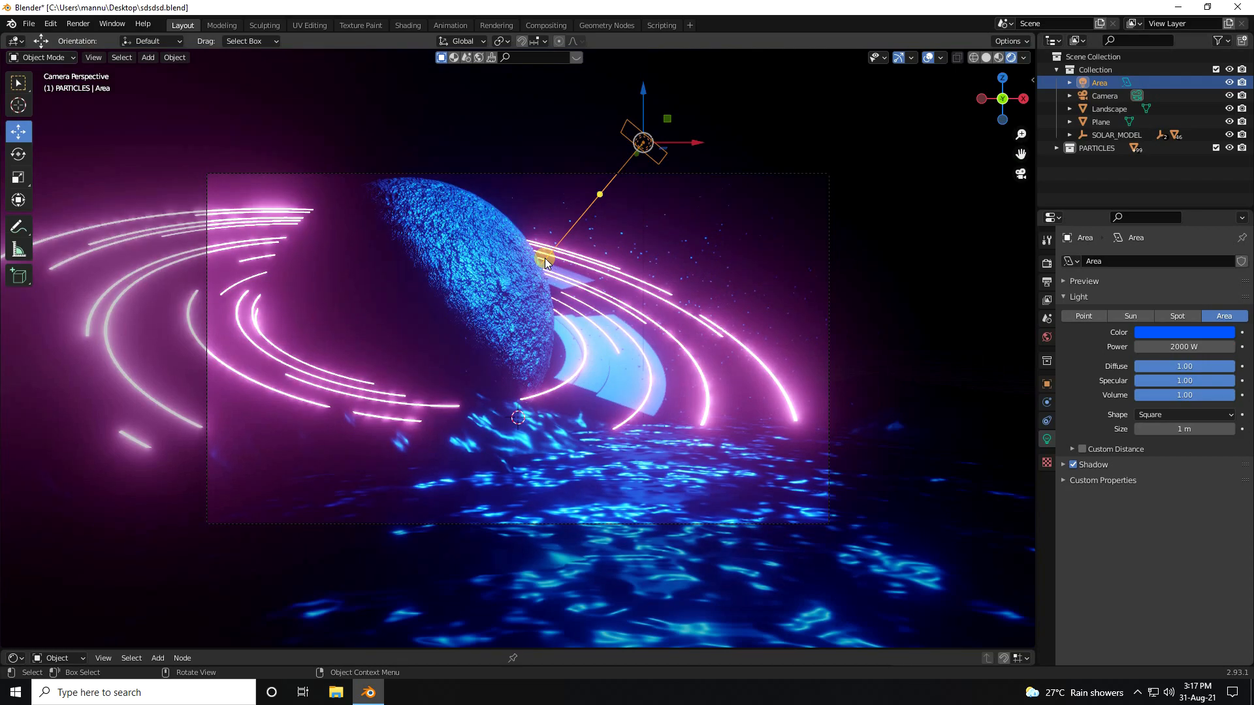
left_click(1153, 415)
left_click(1154, 460)
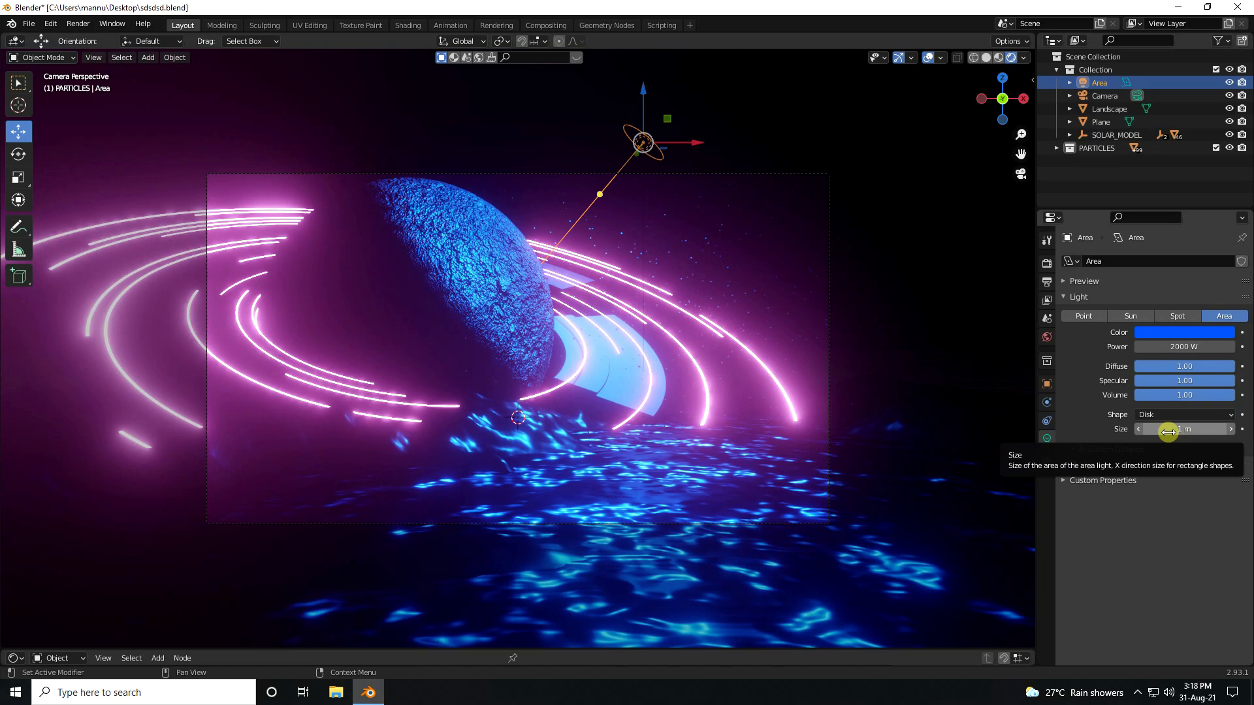
left_click_drag(1171, 432, 1209, 428)
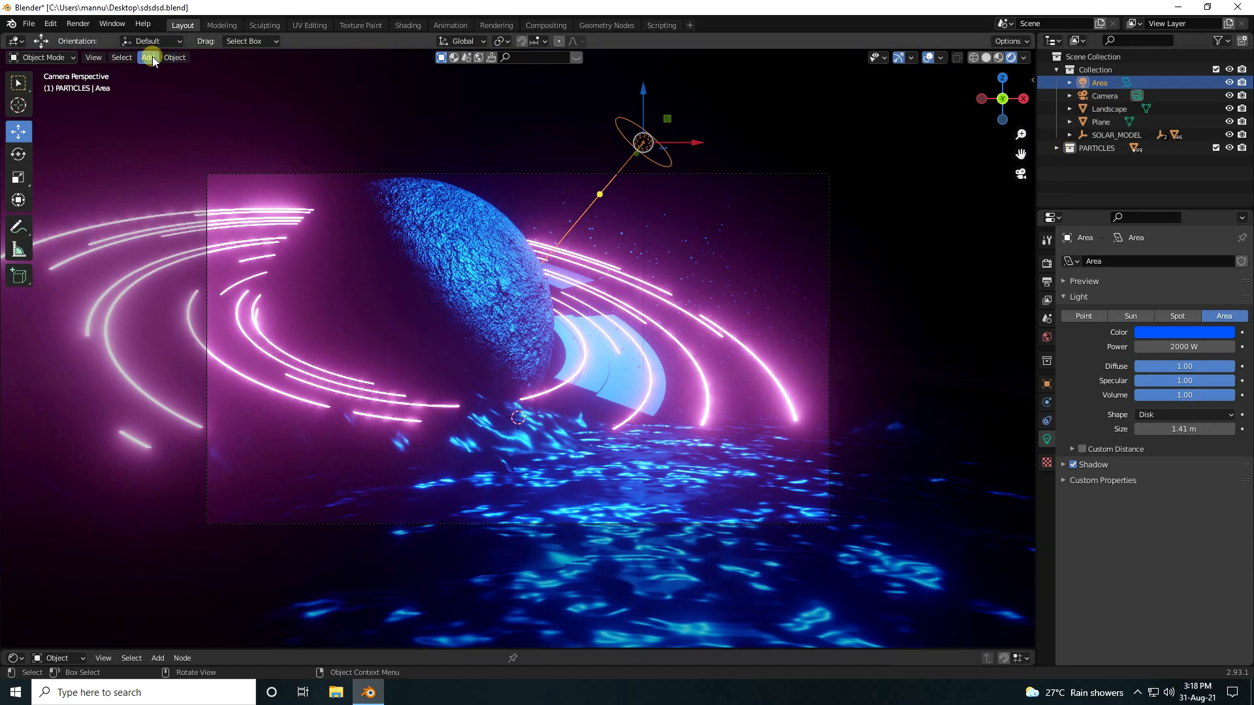
Rotate the blue light about Y to aim more sideways at the planet and shift it slightly closer and higher.
left_click(18, 154)
left_click(684, 113)
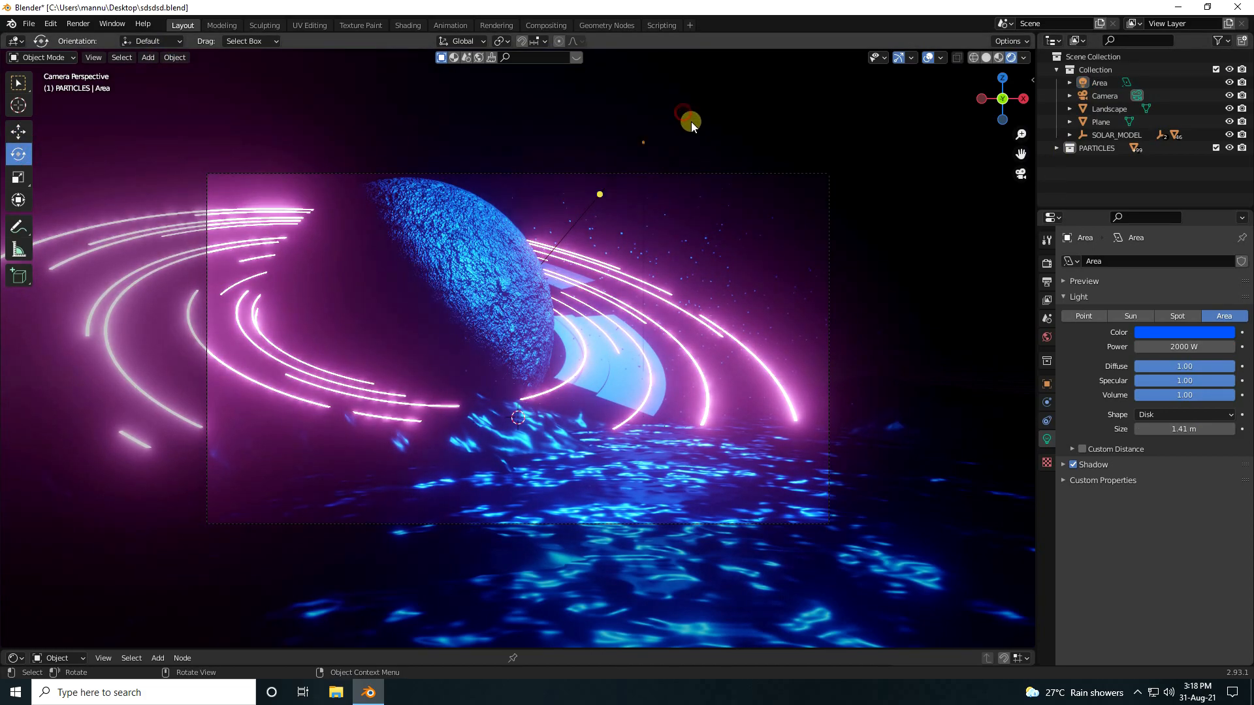
left_click(648, 140)
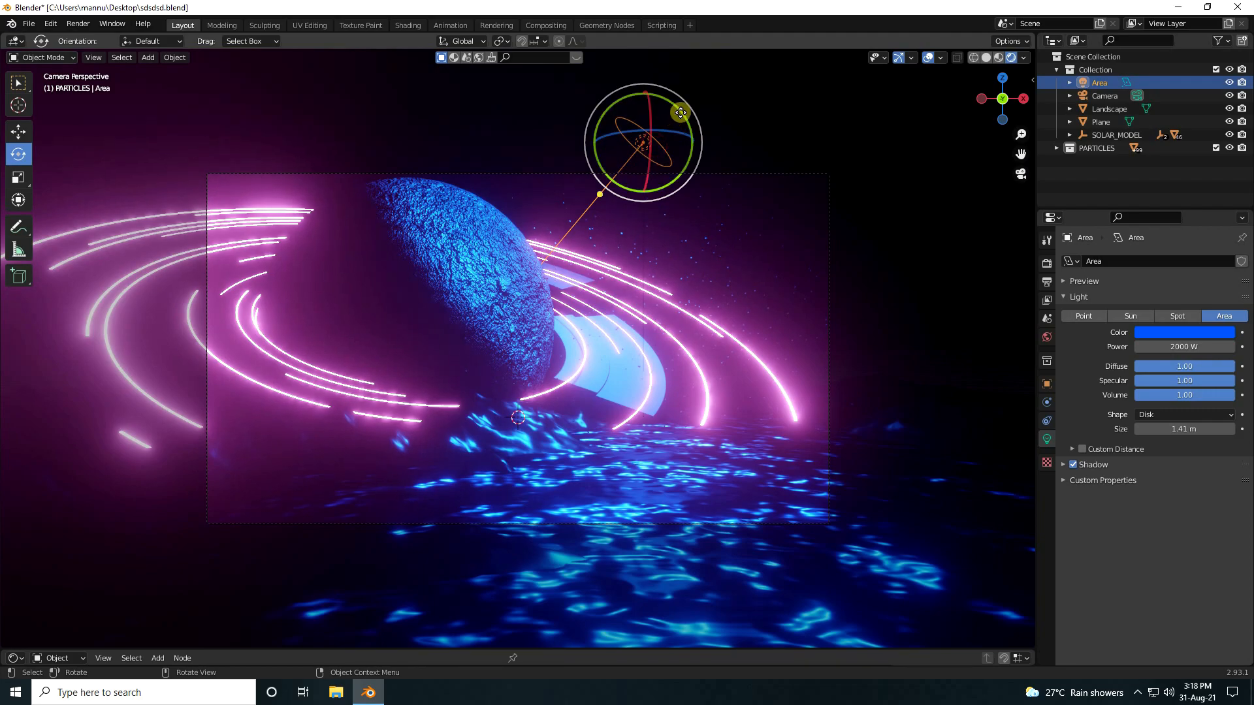
left_click_drag(672, 123, 622, 77)
left_click(18, 132)
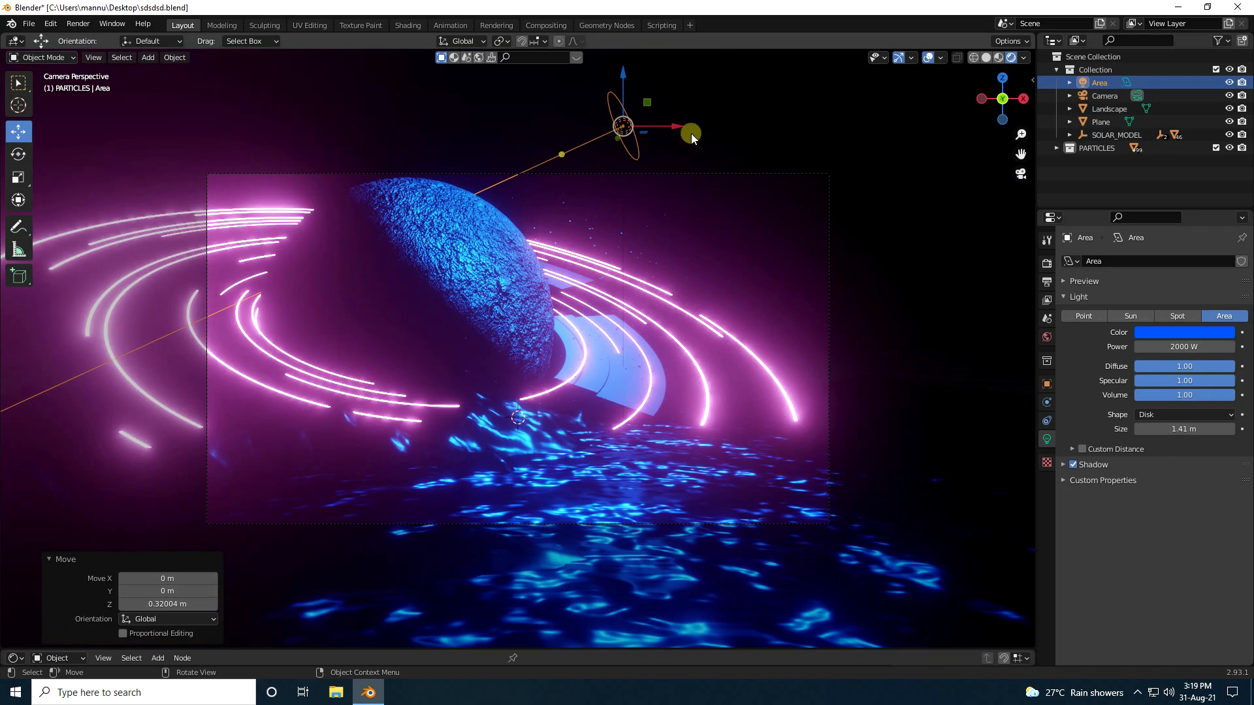
Duplicate the blue light, move the copy about -9.18 m along X and lower it to the planet's mid-height.
left_click(1107, 84)
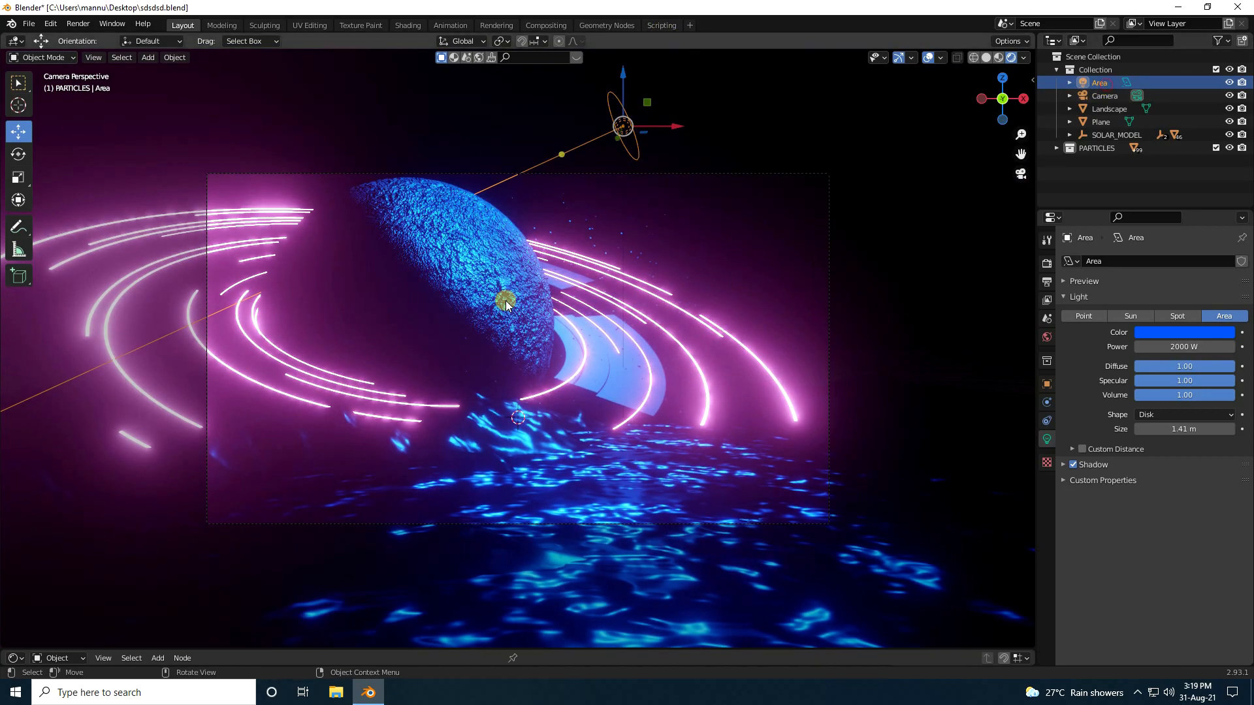
key("ctrl+v")
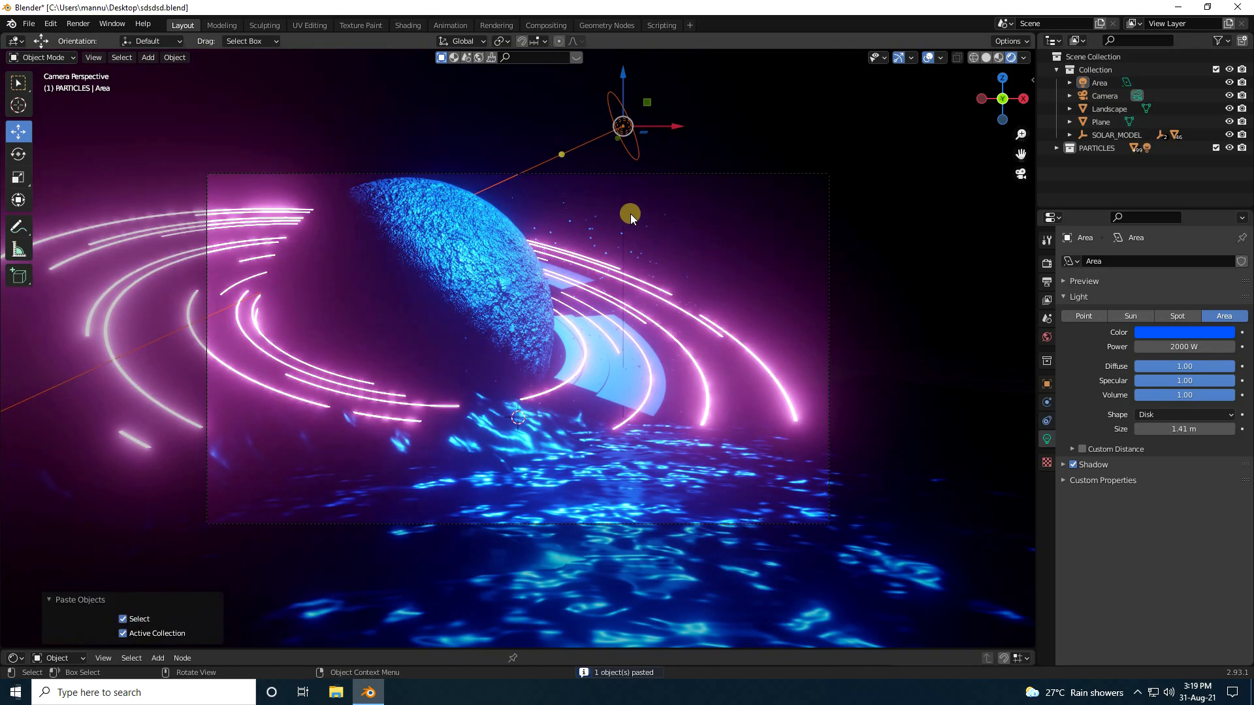
key("g")
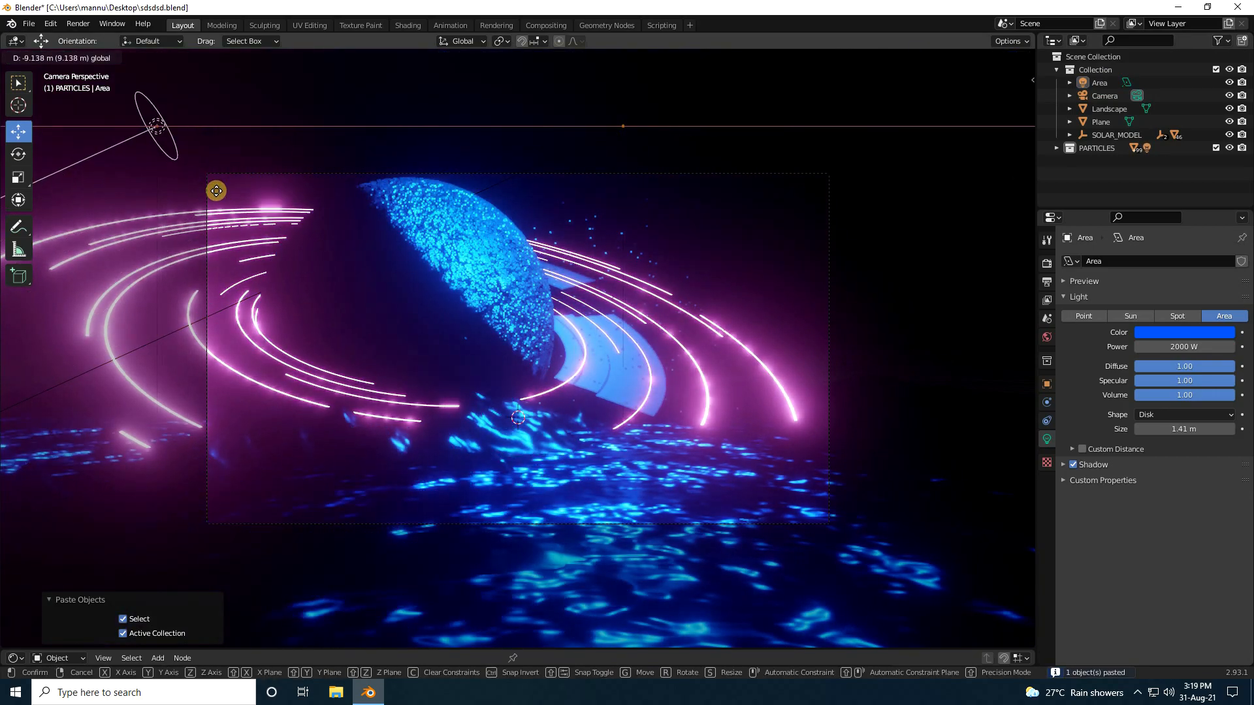
left_click(216, 183)
key("g")
key("z")
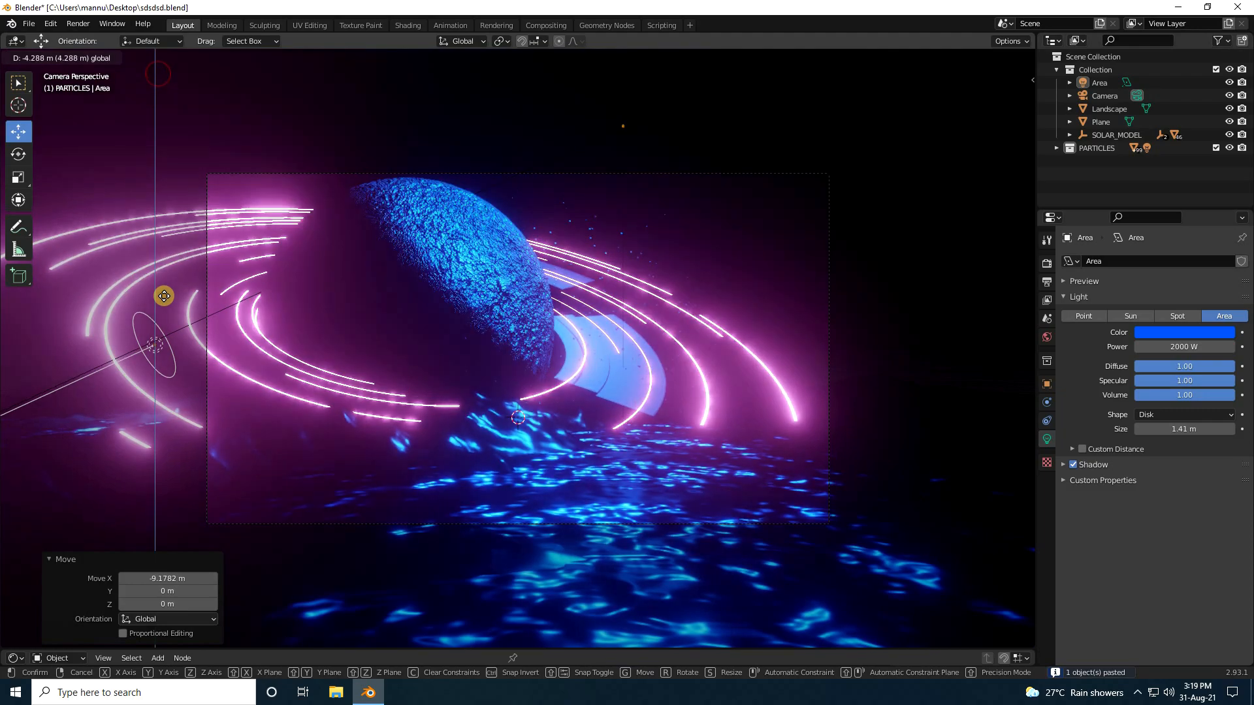
left_click(157, 344)
Rotate the duplicated light -180° about Y to face the planet and adjust it by about -0.6° around Z.
left_click(18, 154)
left_click_drag(194, 317, 95, 361)
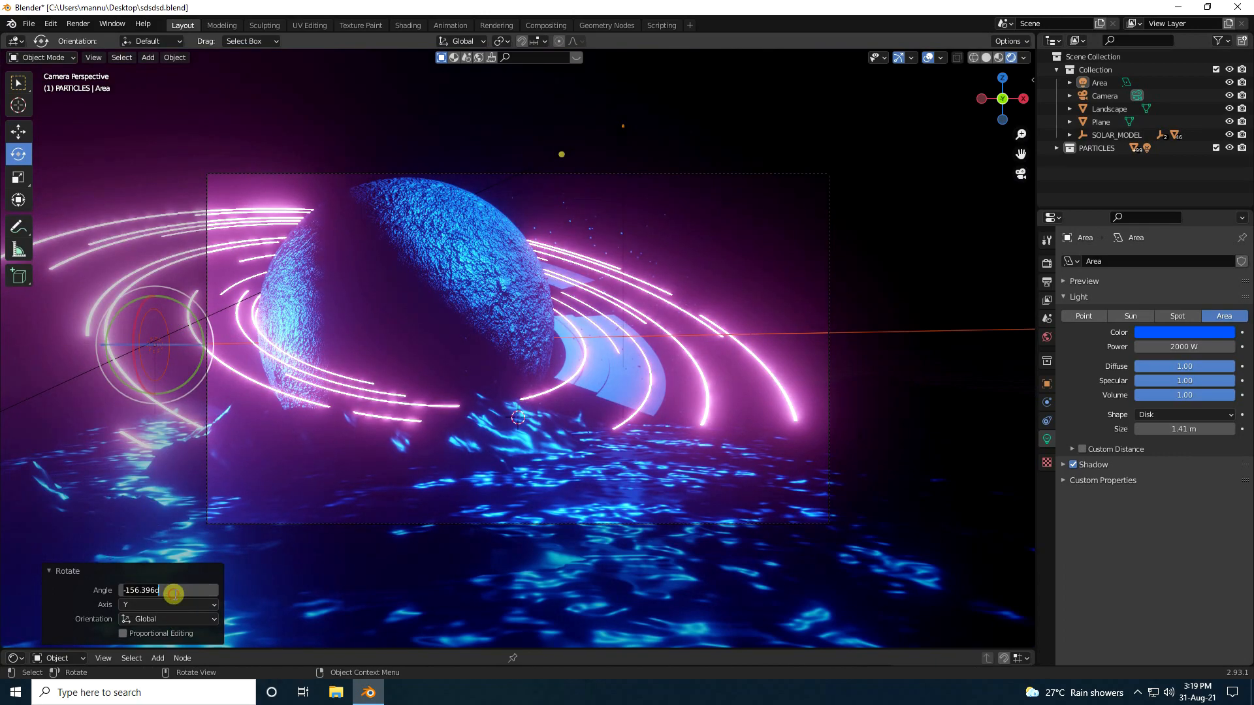
key("Return")
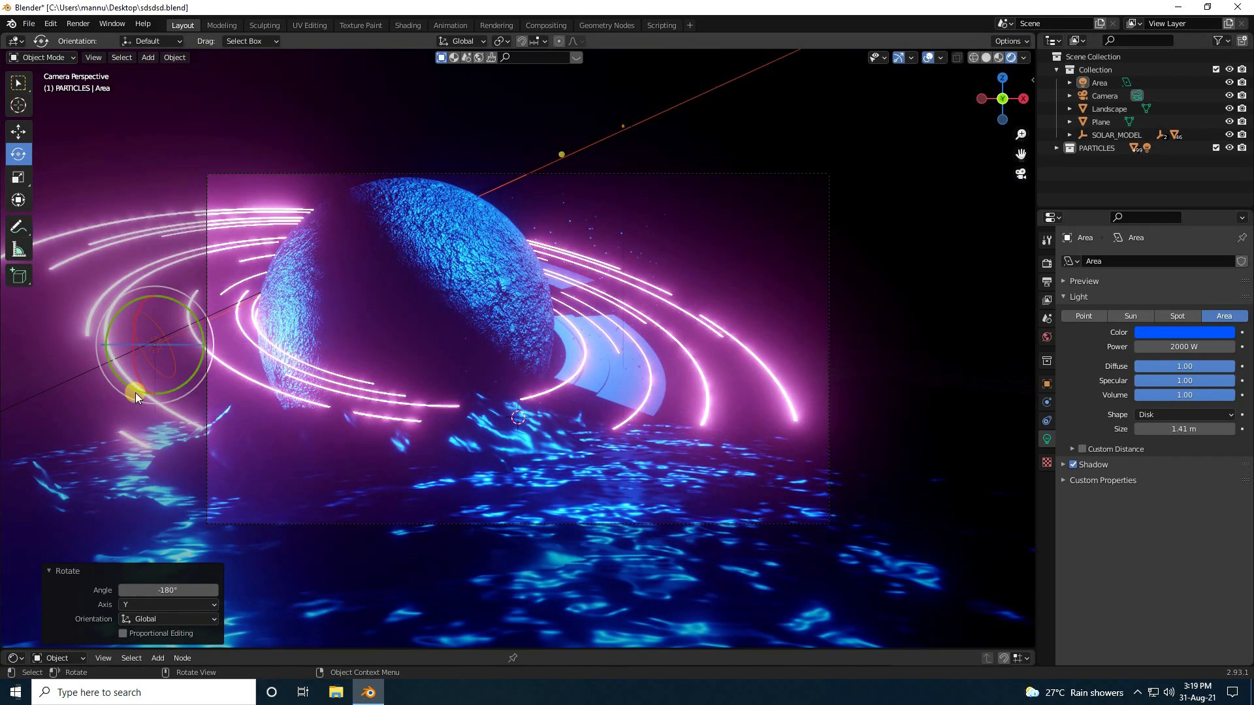
left_click_drag(154, 344, 191, 354)
Move the duplicated light about -5.43 m along Y, then bring it closer to the planet along X.
left_click(18, 132)
middle_click_drag(174, 280, 264, 436)
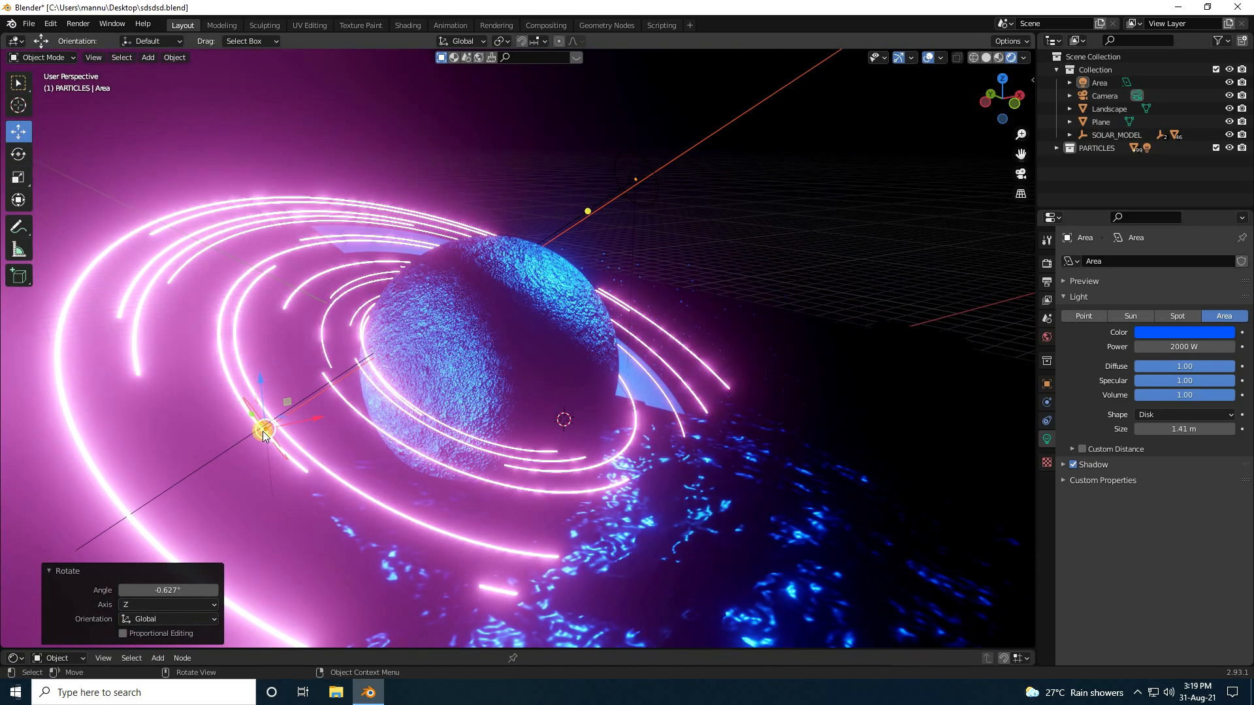
left_click_drag(253, 424, 399, 532)
key("KP_0")
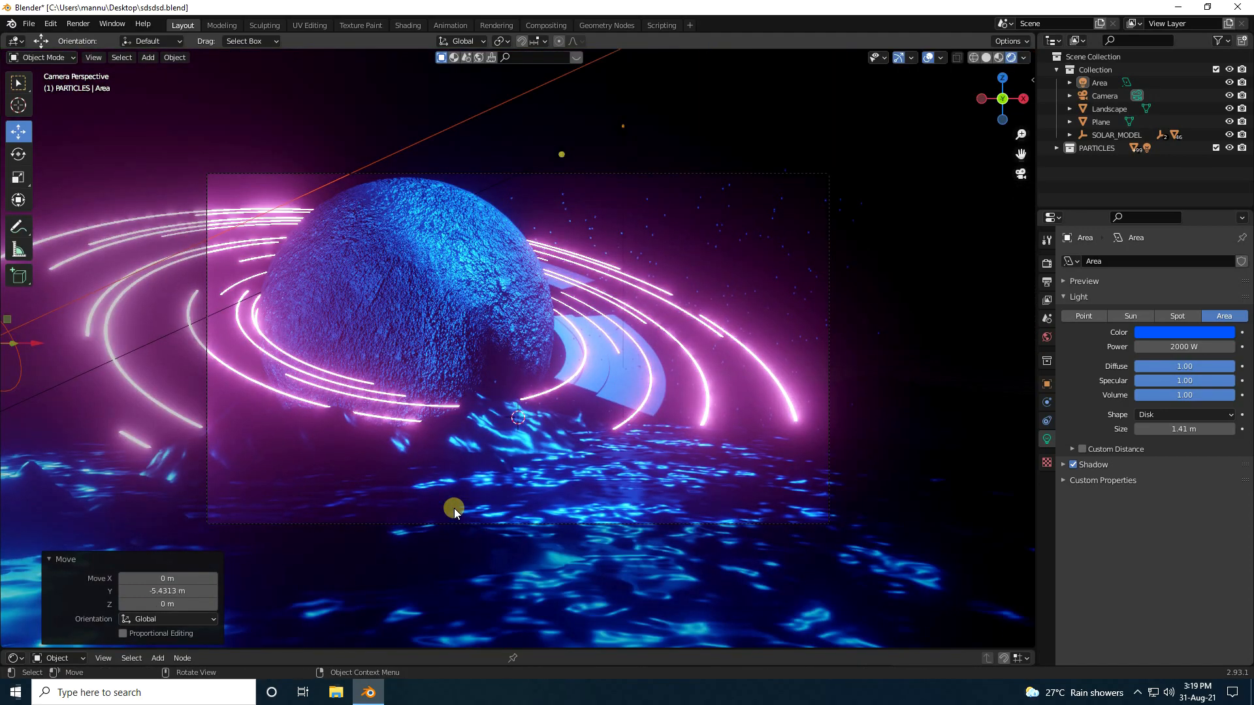
left_click_drag(39, 344, 178, 347)
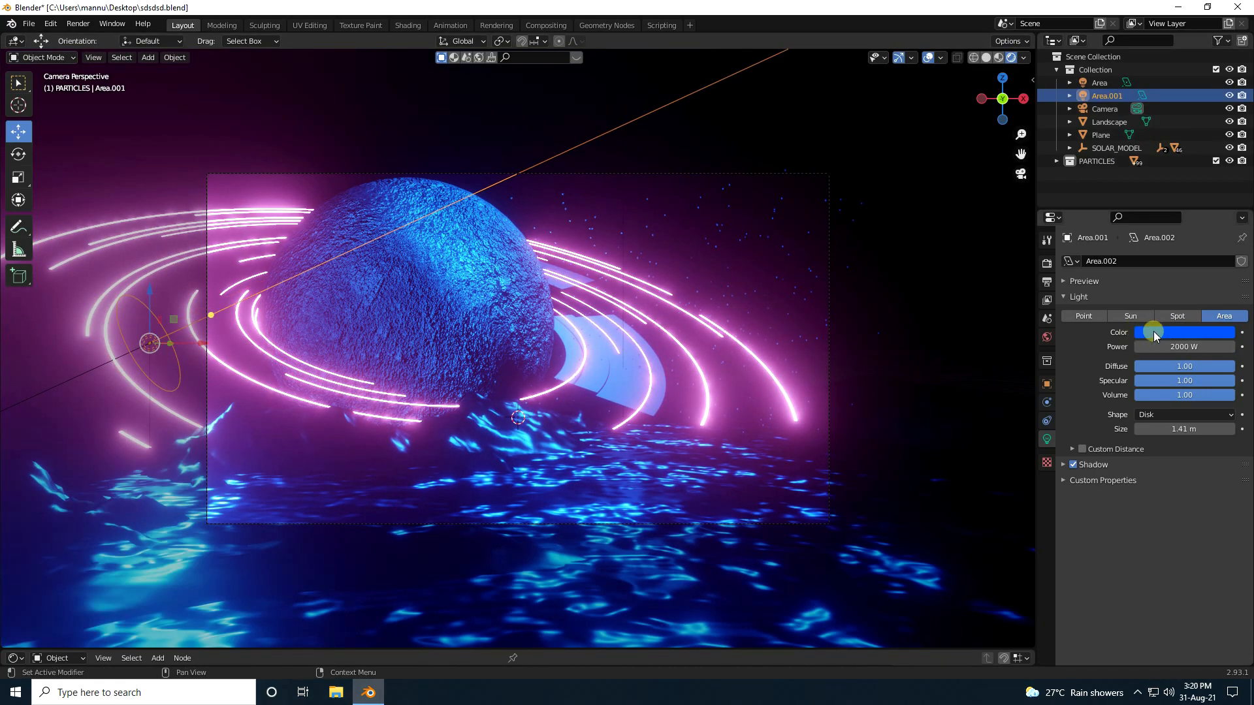
Set the duplicated light's hue to 0.85 for magenta and move it about -1.36 m along X, away from the planet.
left_click(1154, 332)
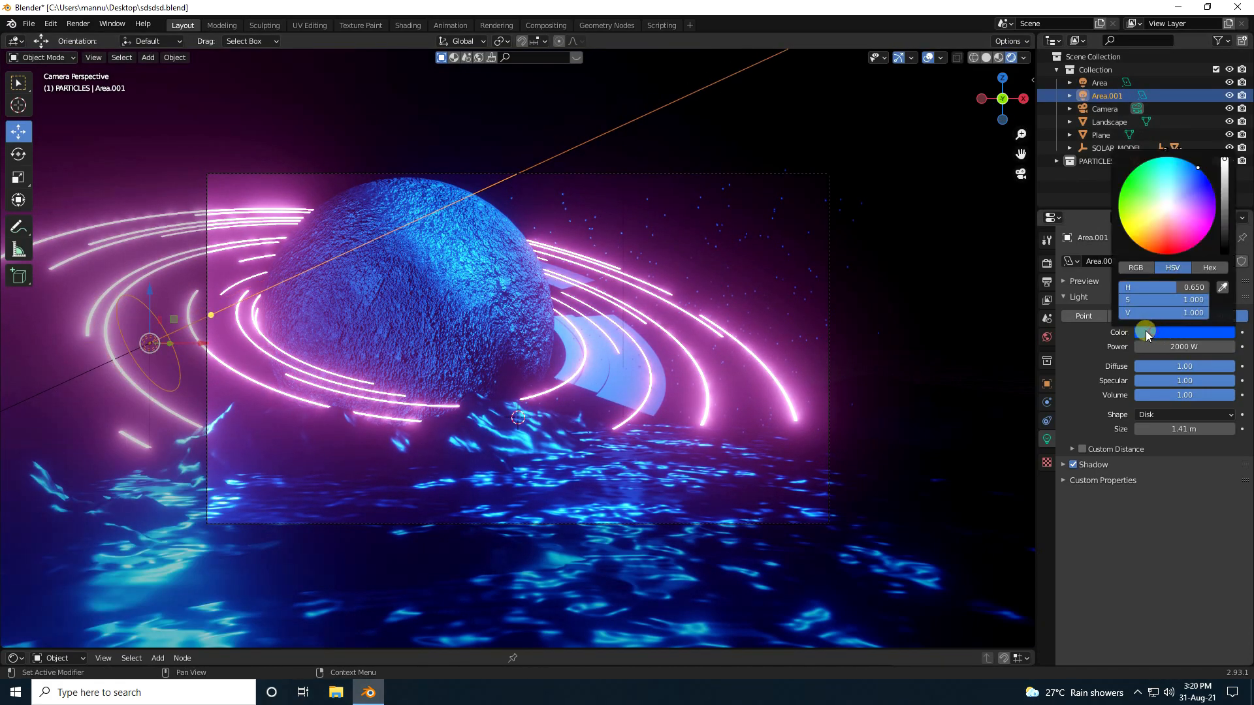
left_click(1149, 291)
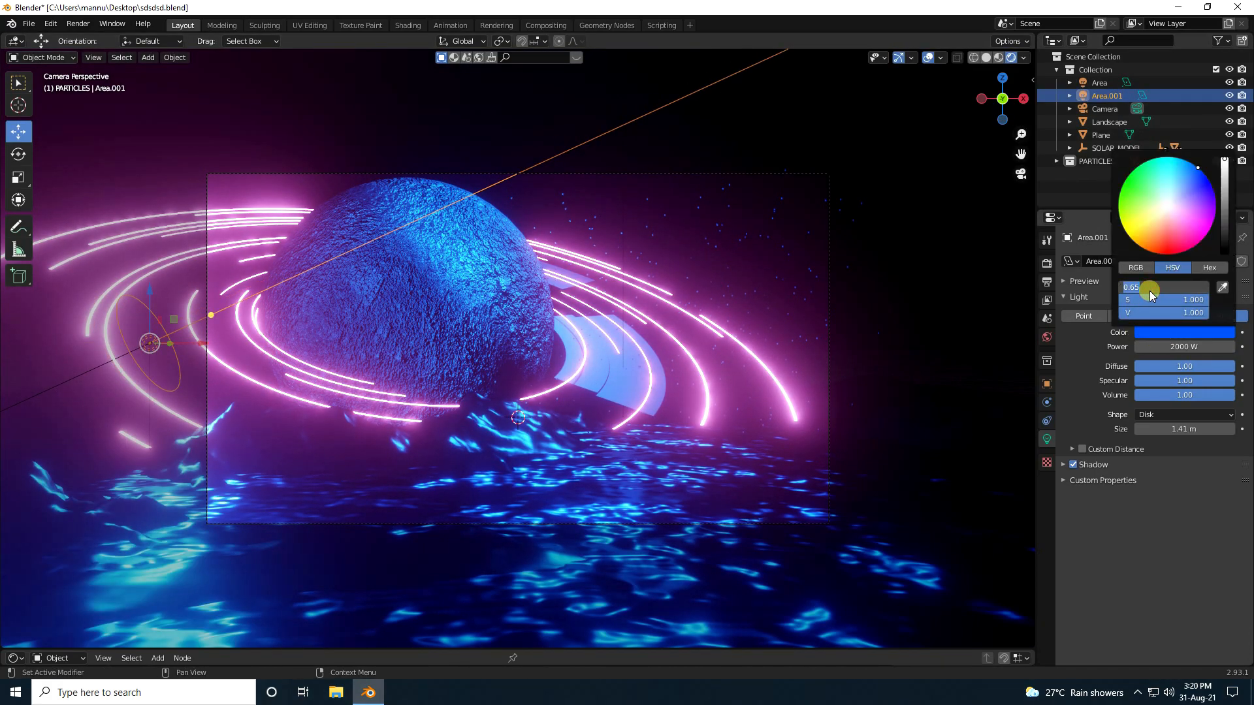
type("0.85")
key("Return")
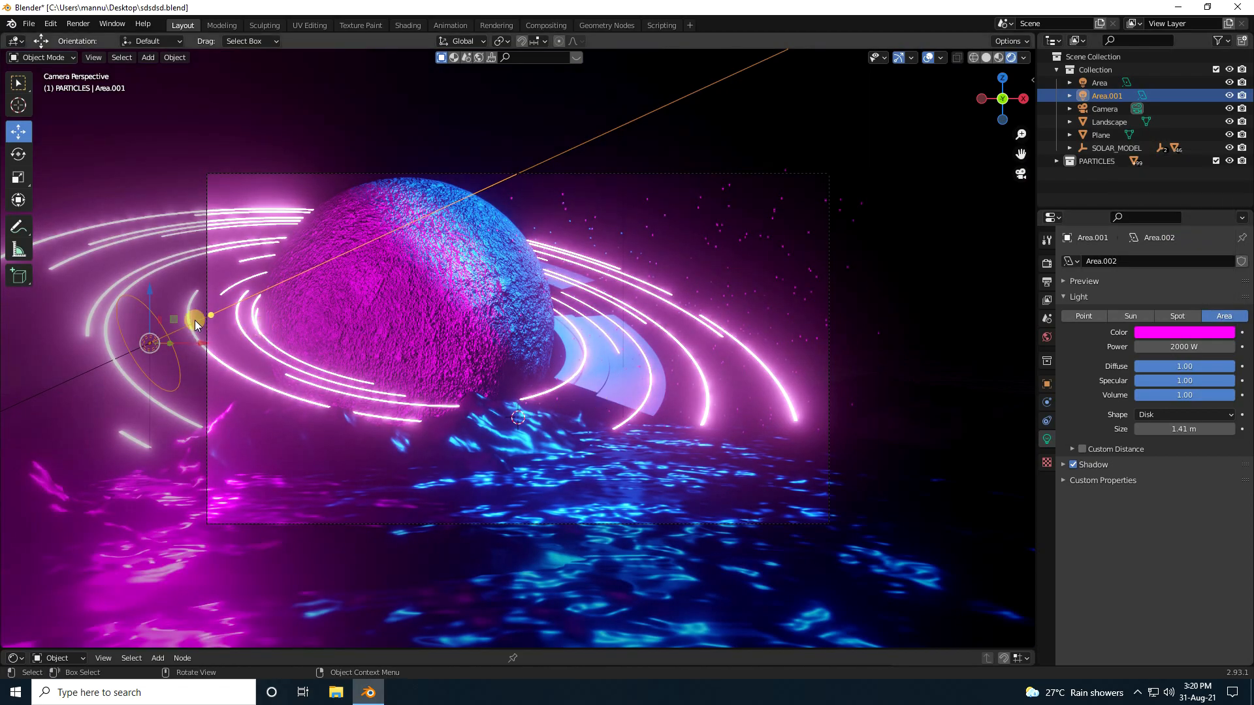
left_click_drag(188, 341, 101, 352)
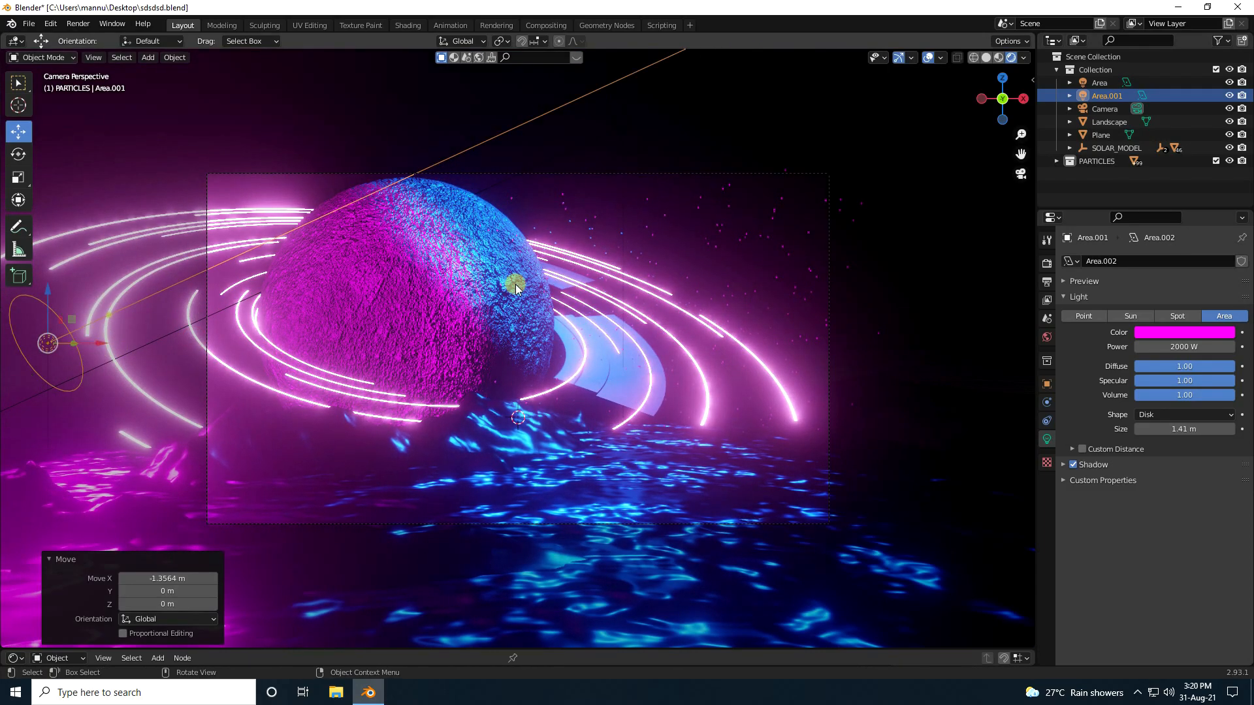
Set the magenta area light's power to 1500 W and its size to 3 m.
scroll(216, 317, "up", 2)
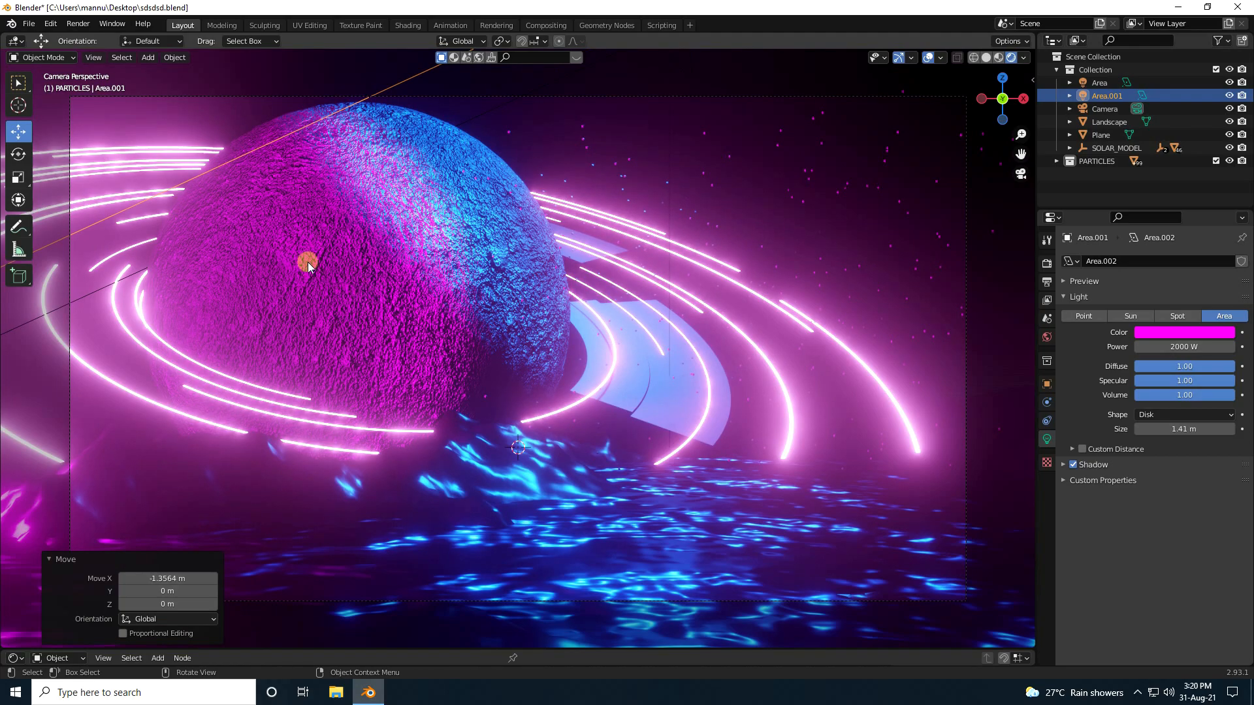
left_click(1166, 347)
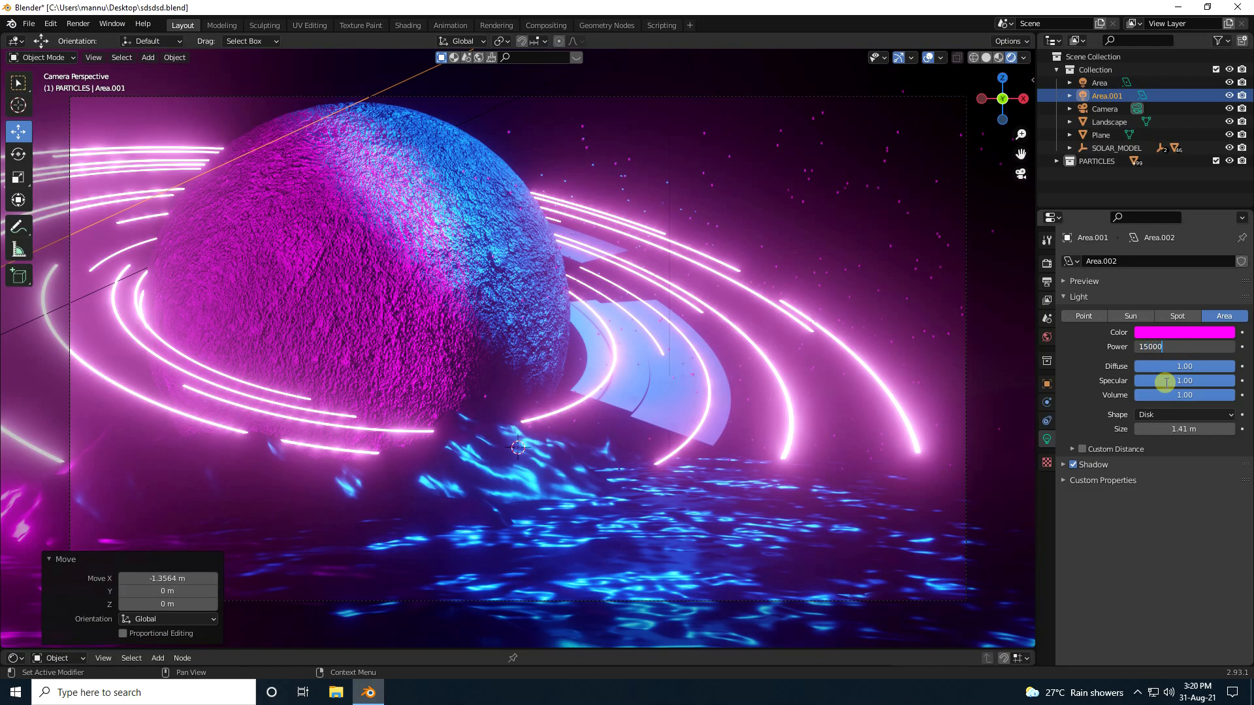
left_click(1166, 382)
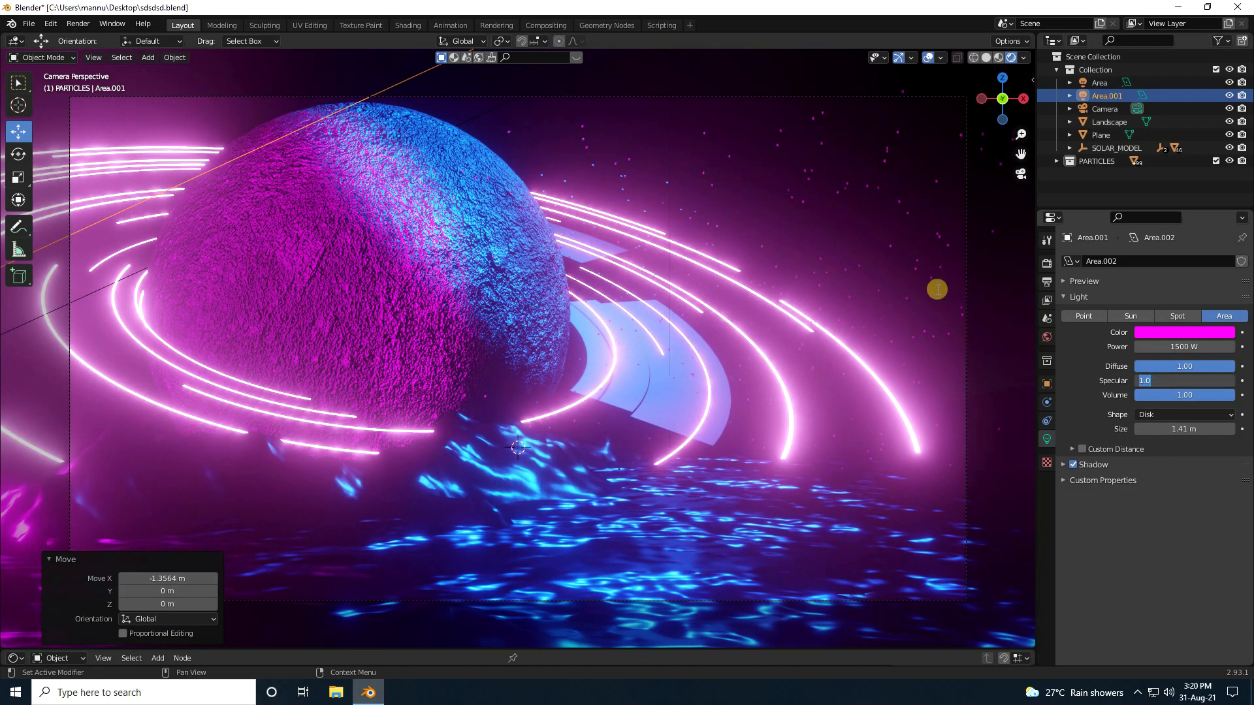
left_click(1201, 429)
key("Return")
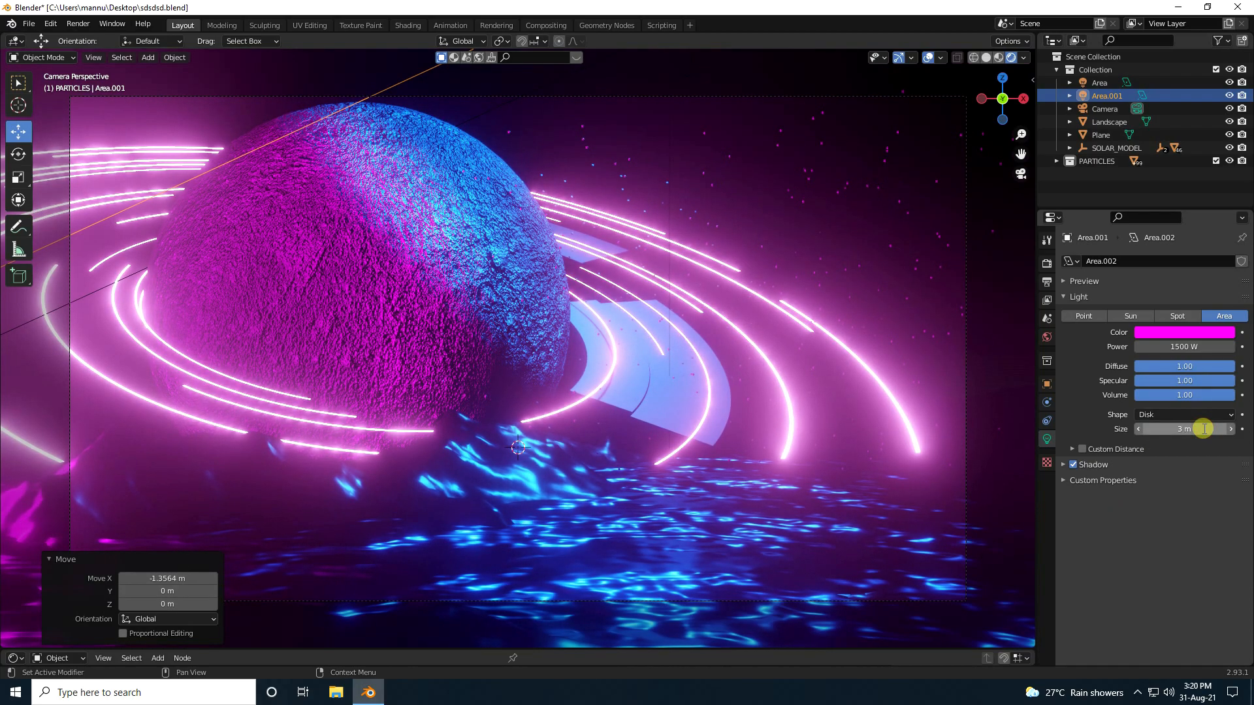
scroll(426, 332, "down", 4)
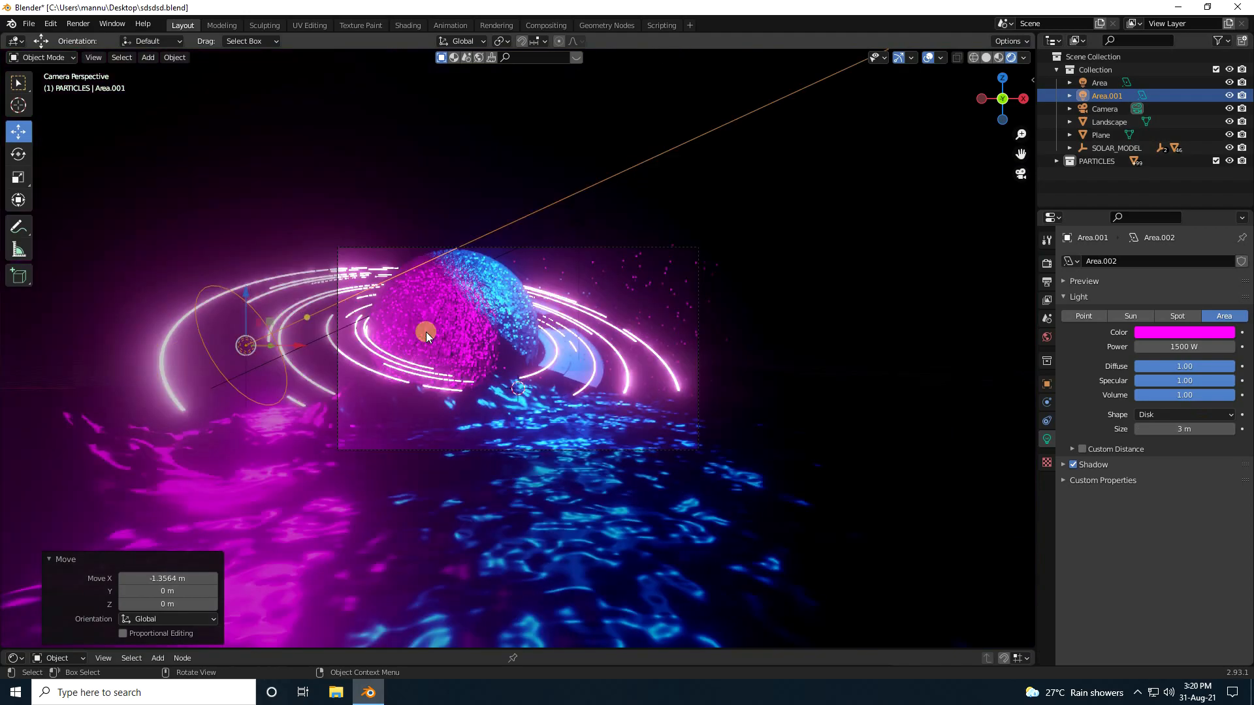
scroll(426, 332, "up", 1)
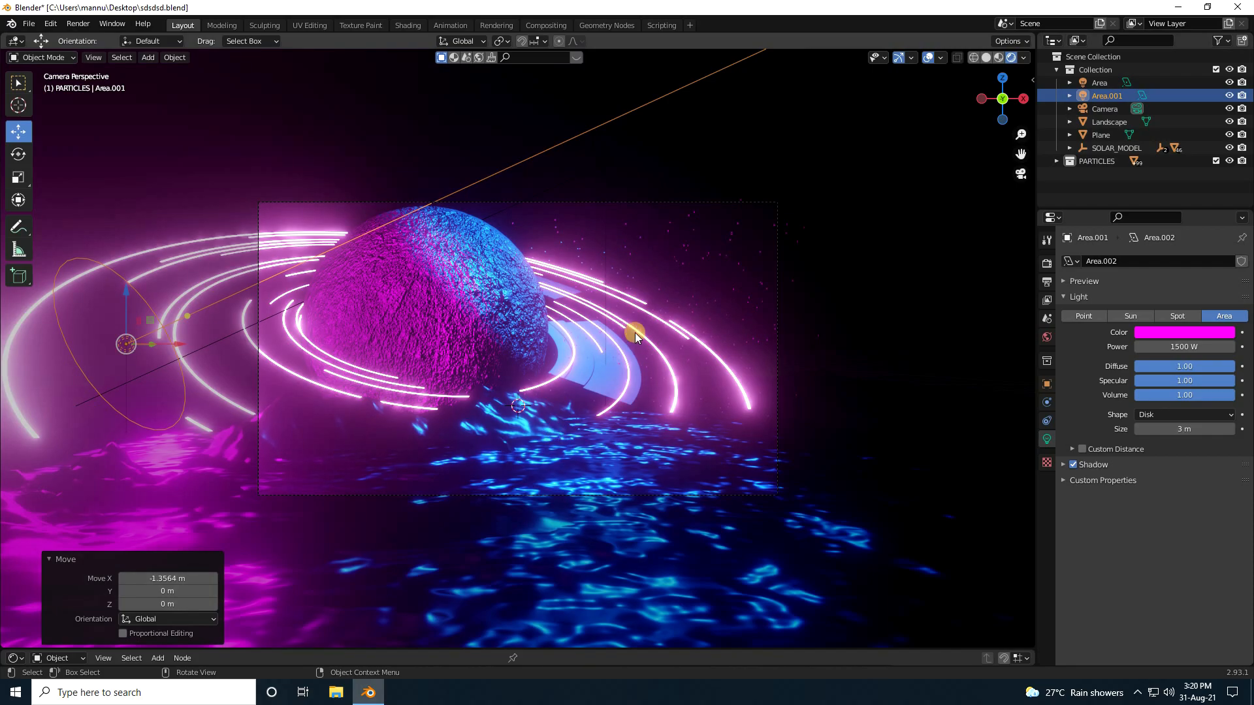
scroll(633, 263, "up", 3)
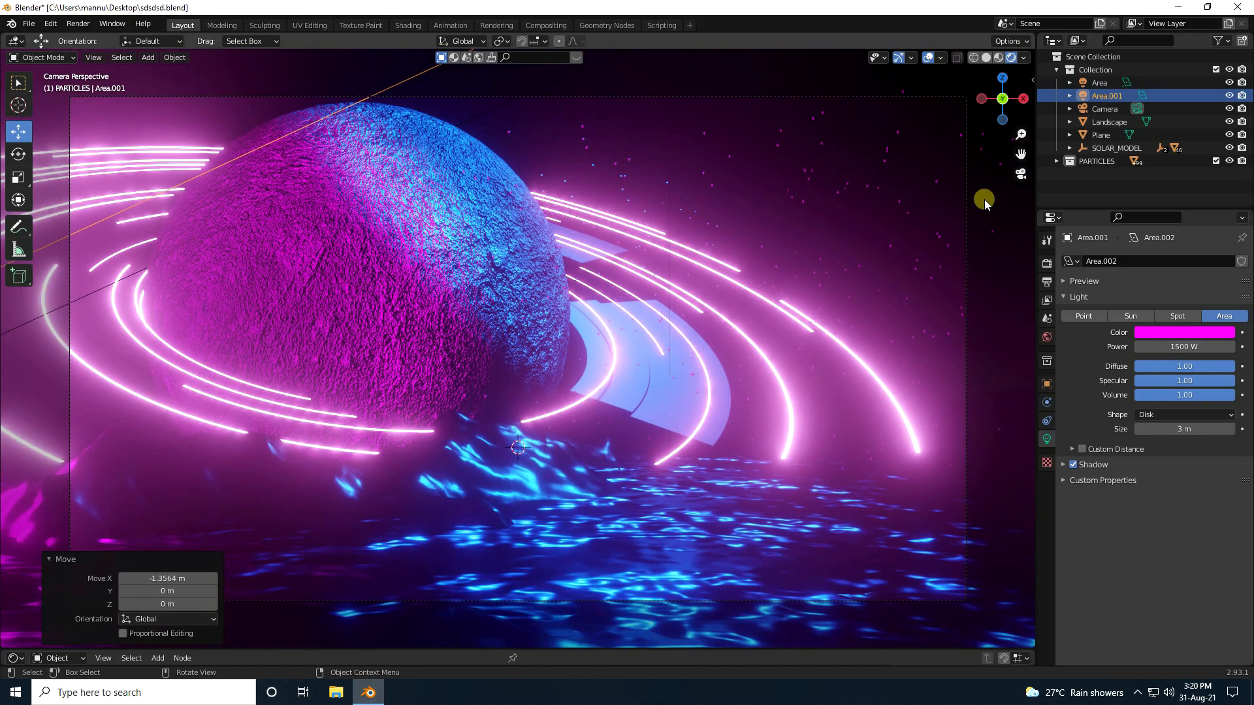
Give Sphere.001 in the PARTICLES collection a new material with an Emission surface and a strength of 20.
left_click(1097, 162)
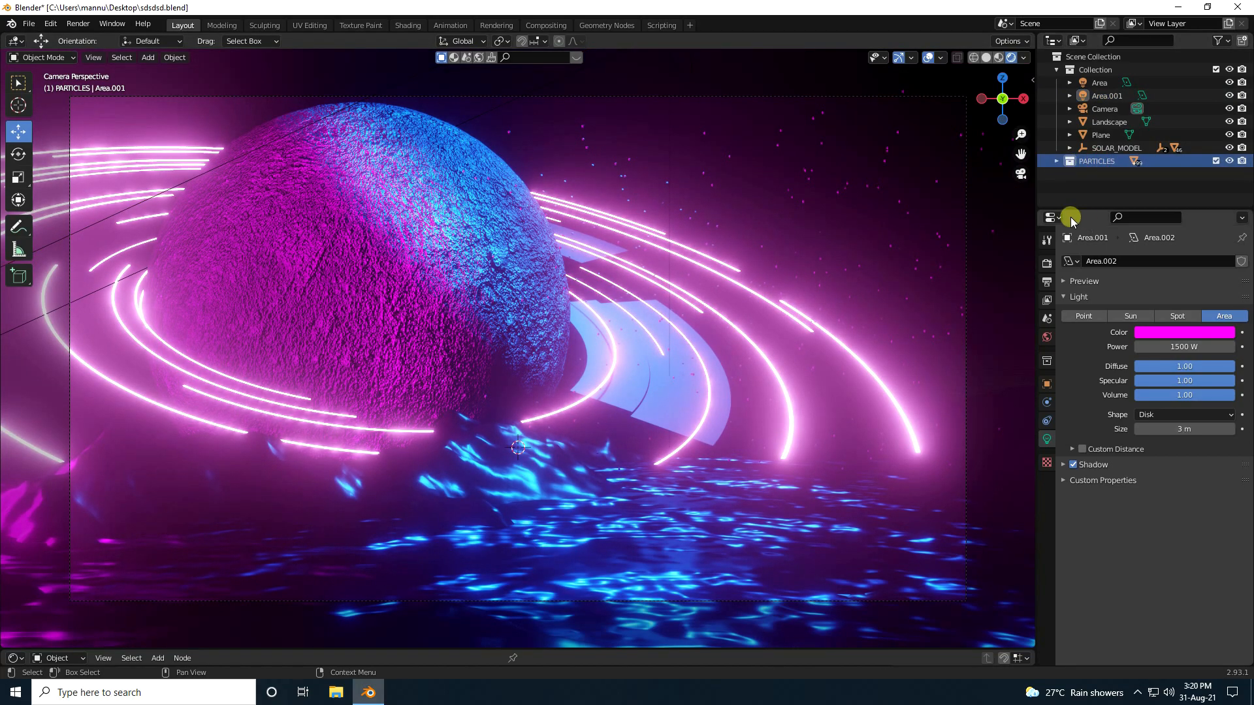
left_click(1056, 161)
left_click(1107, 174)
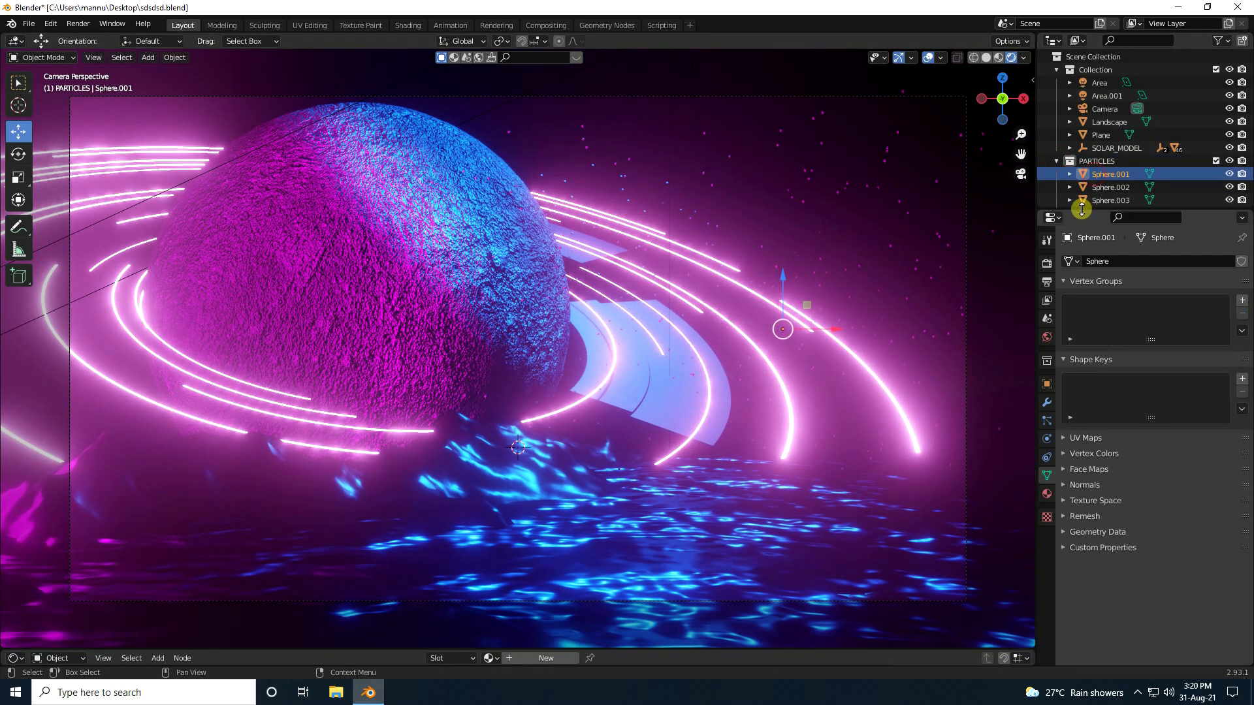
left_click(1047, 497)
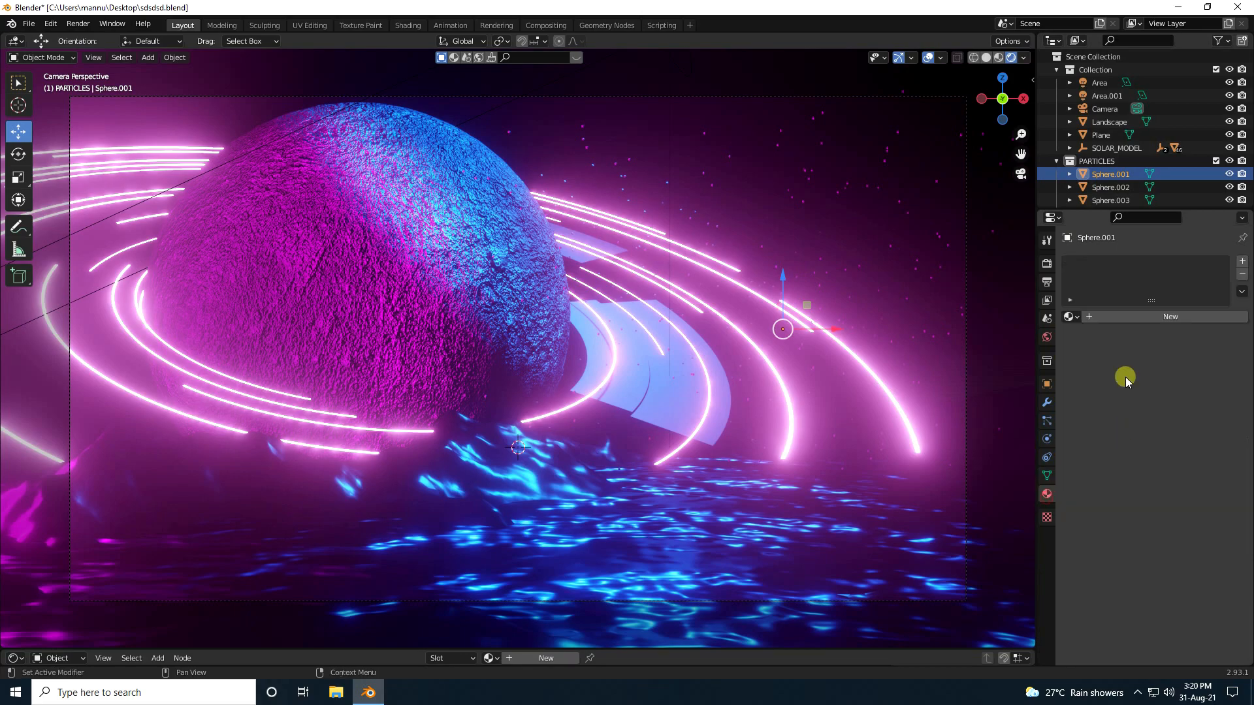
left_click(1091, 317)
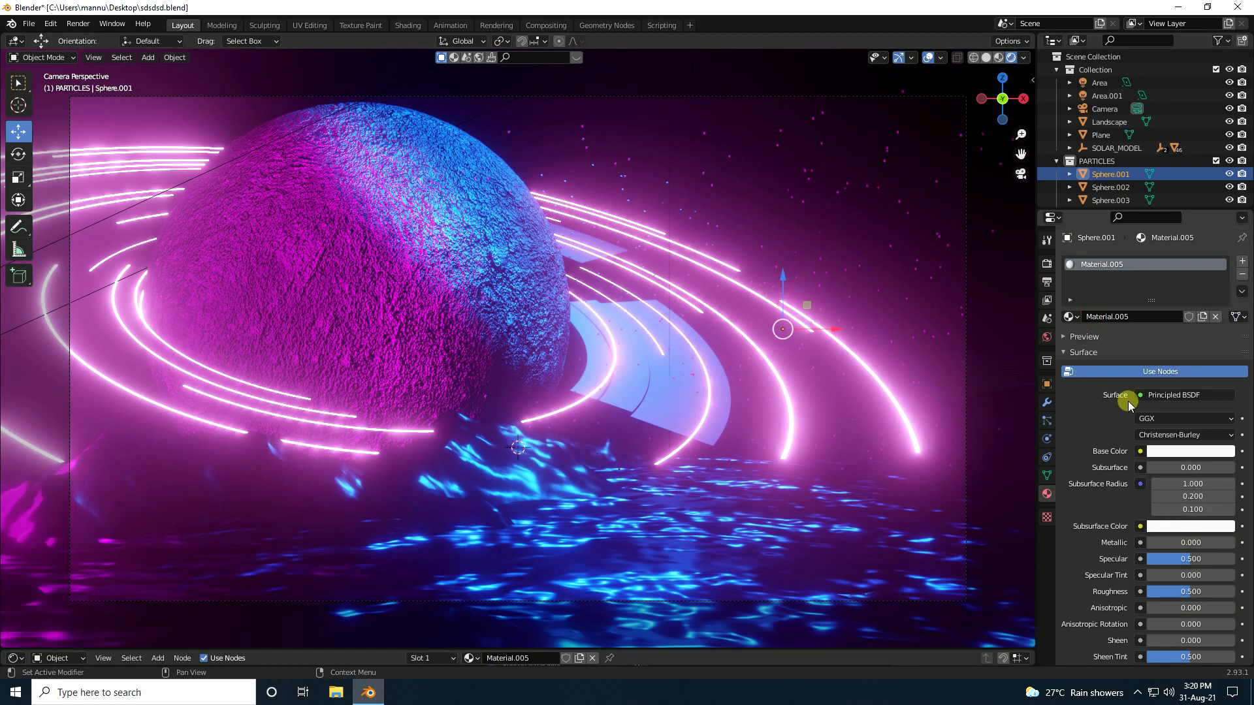
left_click(1151, 396)
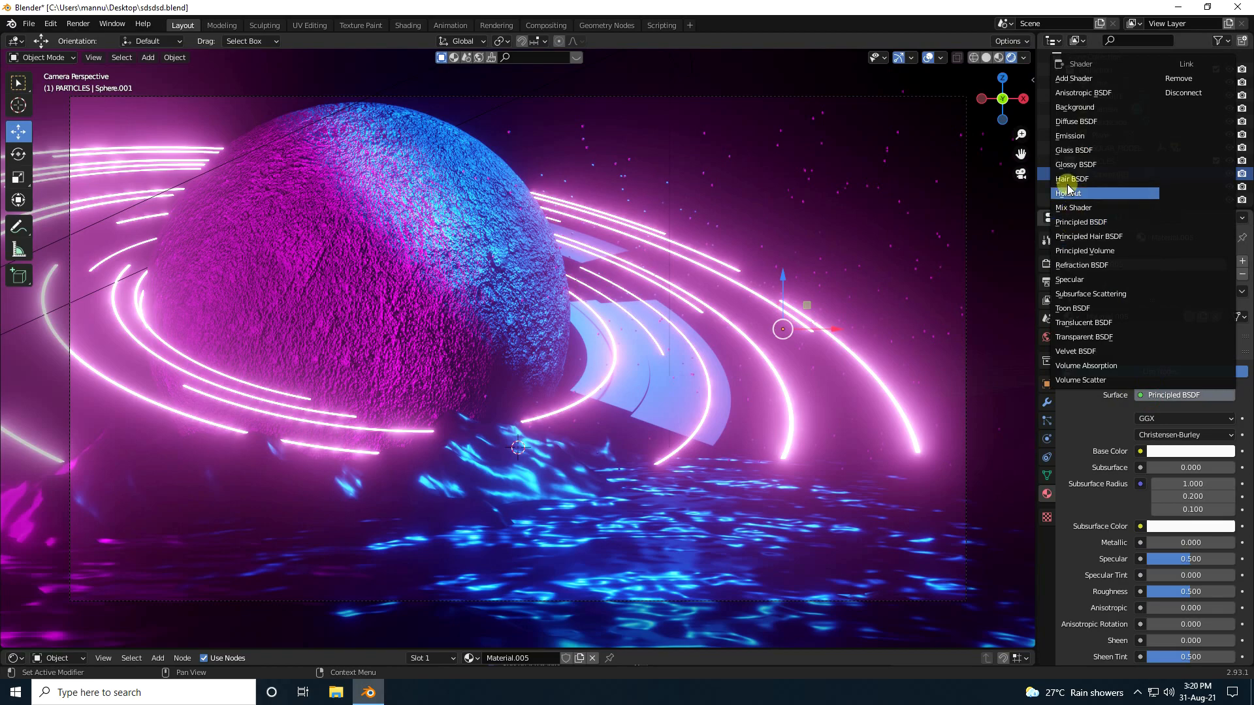
left_click(1075, 136)
left_click(1177, 435)
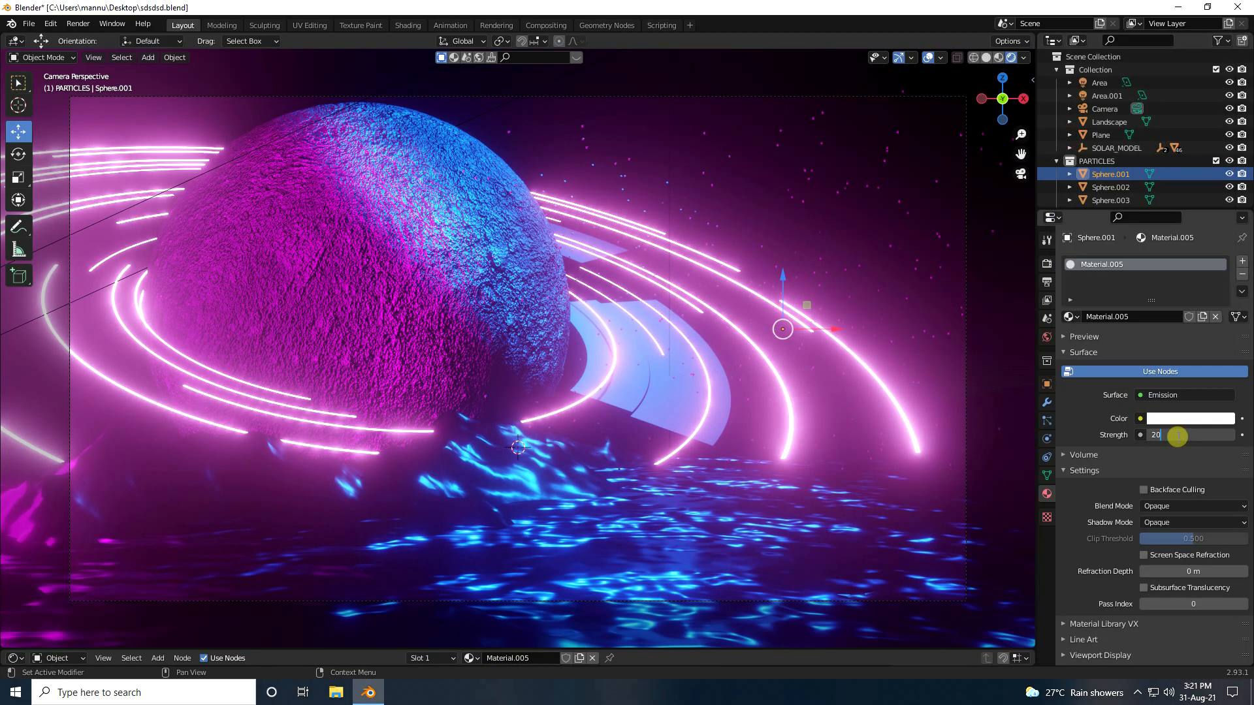
key("Return")
Select all objects in the PARTICLES collection and link Sphere.001's emission material to them.
left_click_drag(1099, 209, 1099, 390)
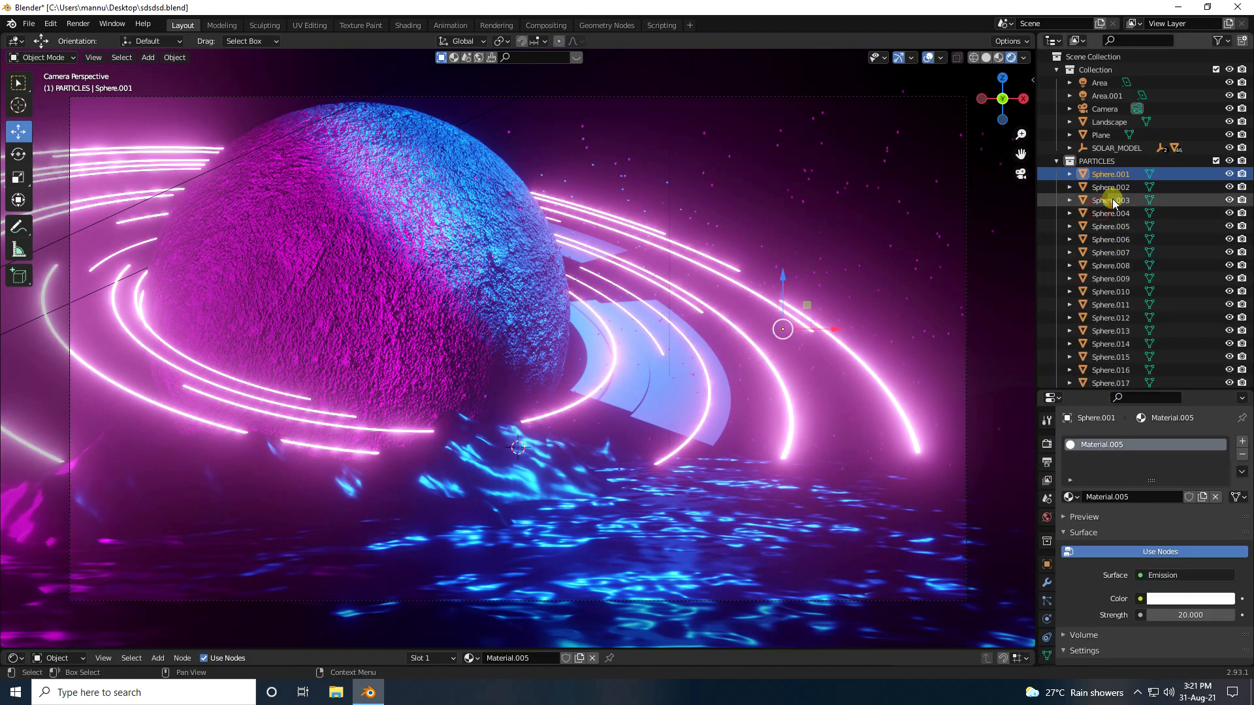
right_click(1100, 163)
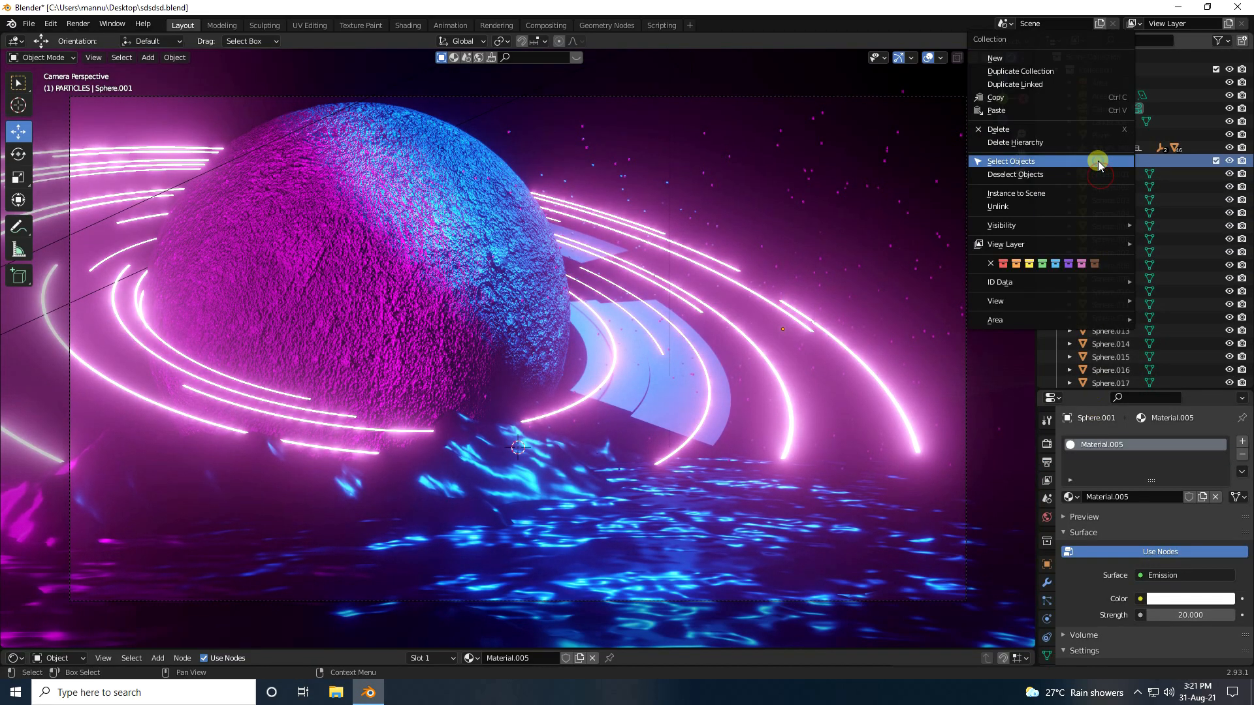
left_click(1012, 164)
left_click(175, 57)
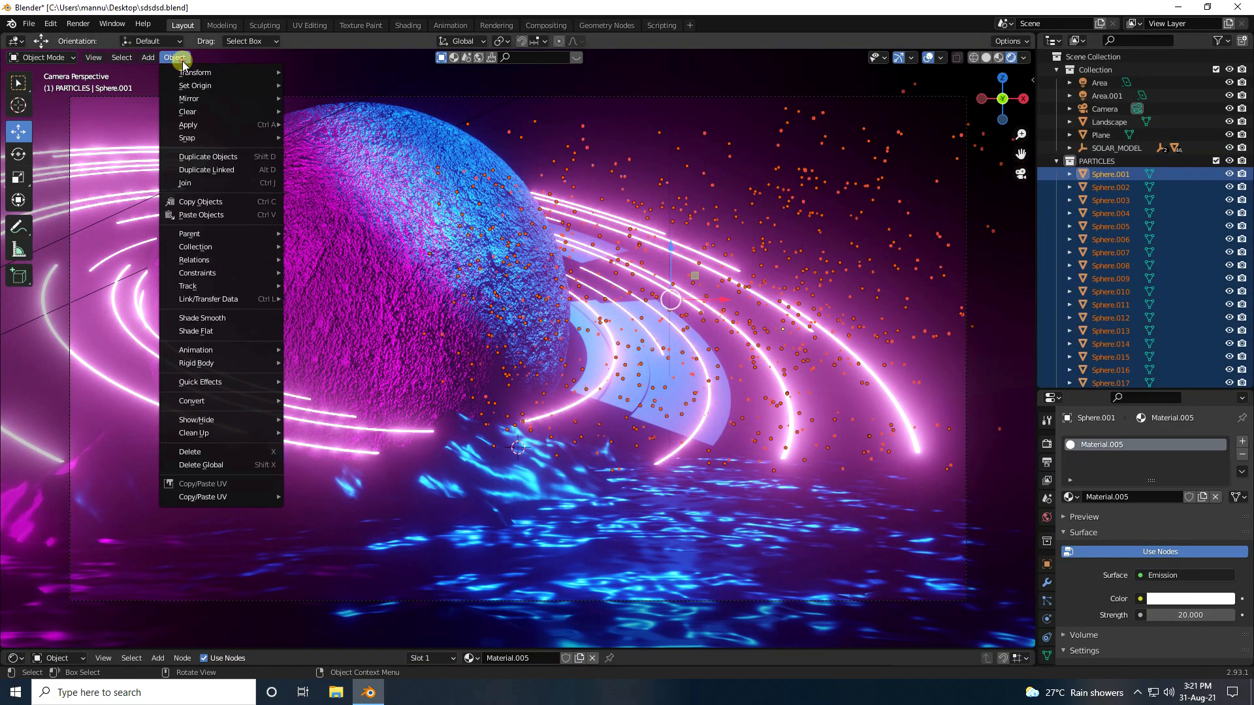
mouse_move(261, 299)
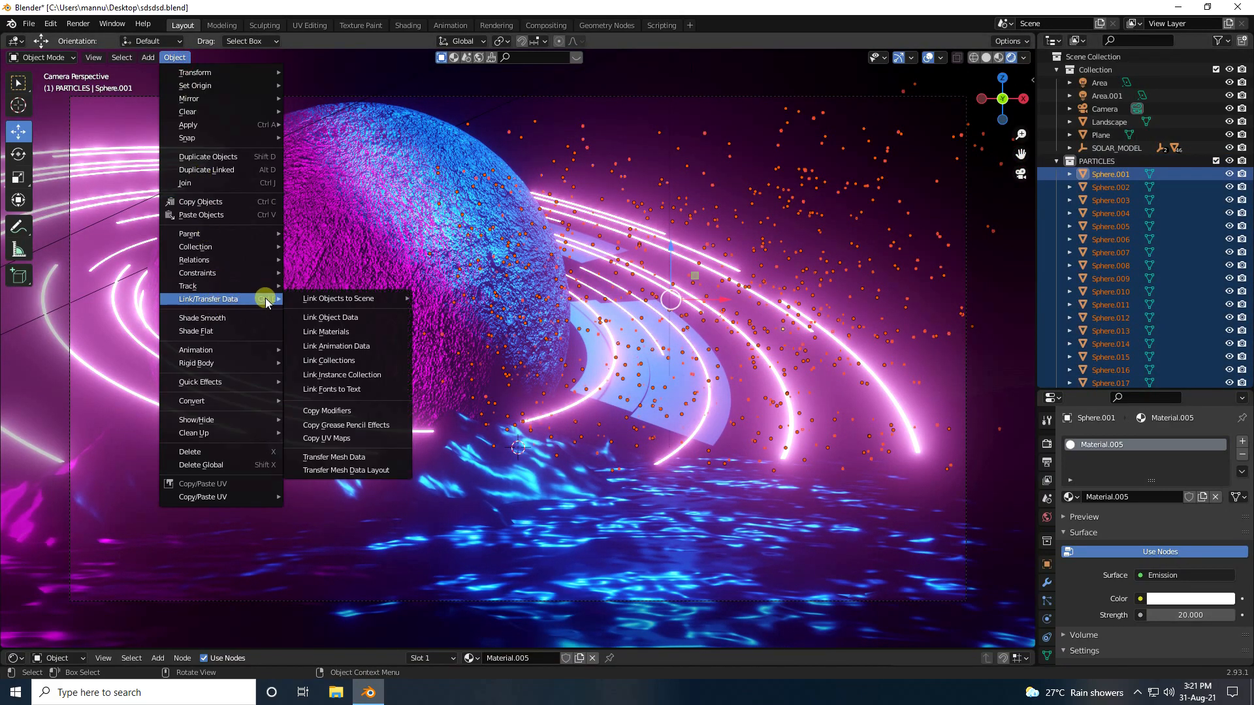
left_click(338, 333)
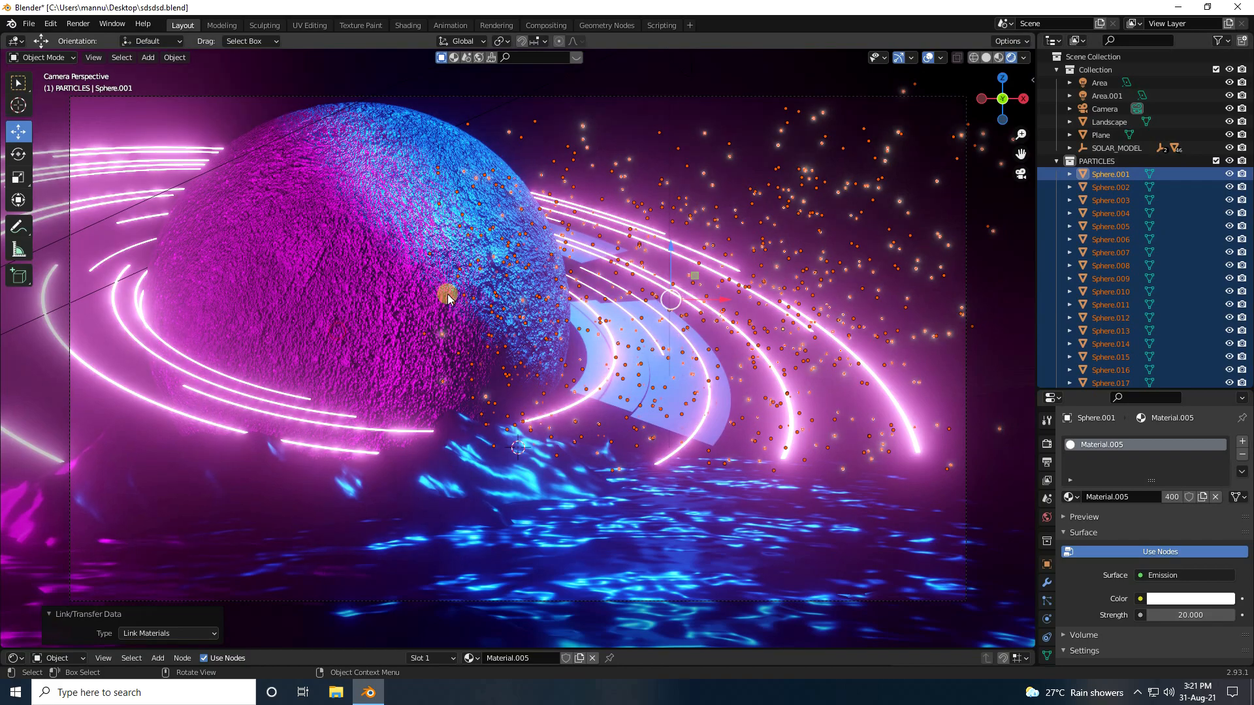
left_click(644, 117)
scroll(437, 292, "down", 3)
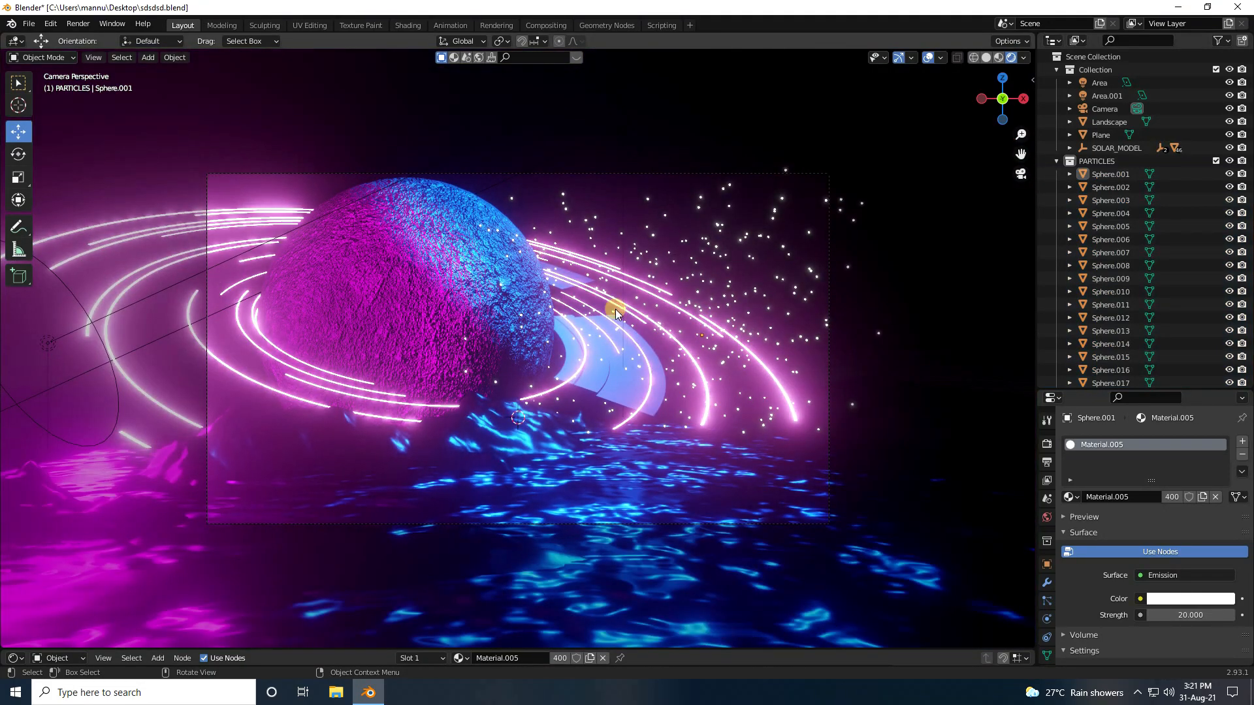
scroll(712, 326, "up", 1)
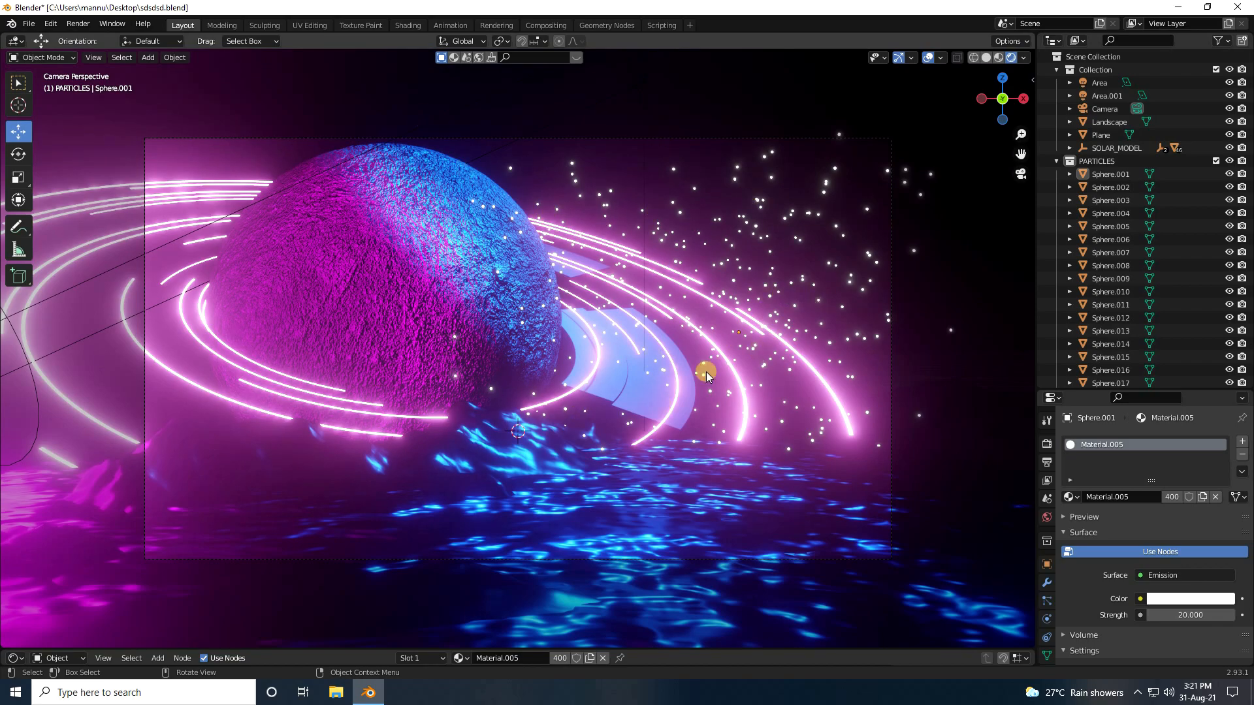
scroll(374, 483, "down", 3)
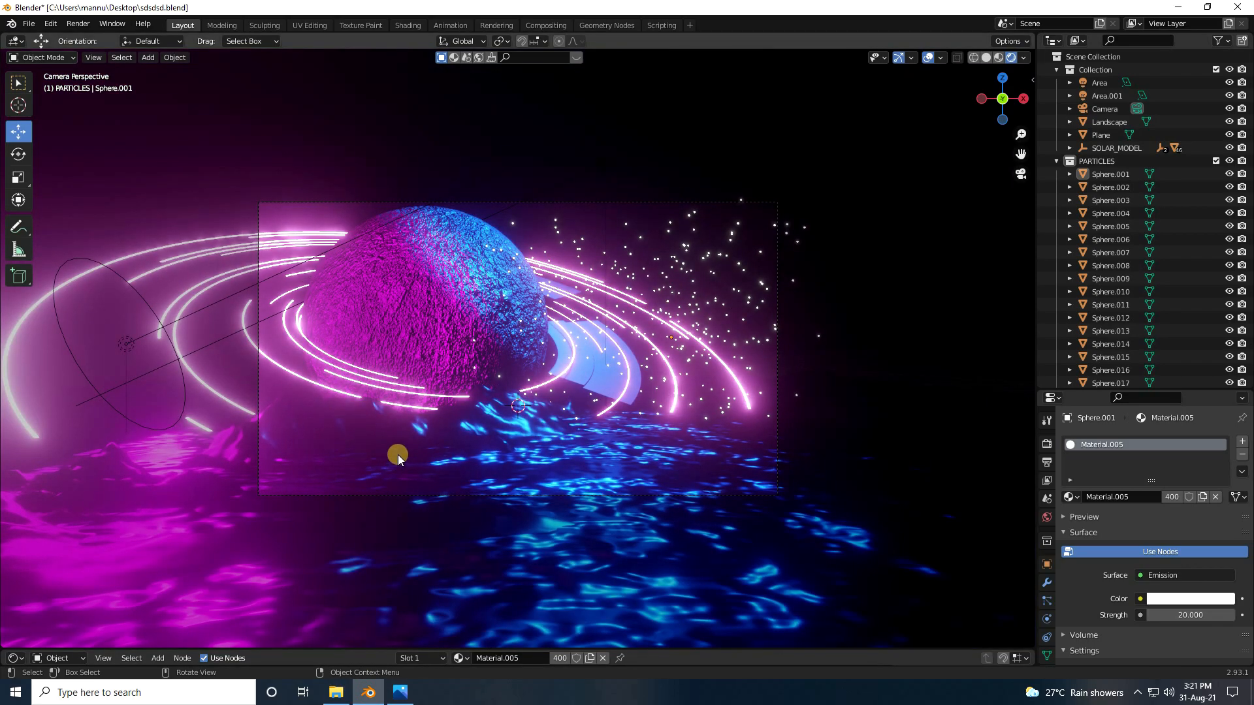
Select the magenta area light and rotate it, including 25° about the global Z axis.
middle_click_drag(397, 454, 465, 429)
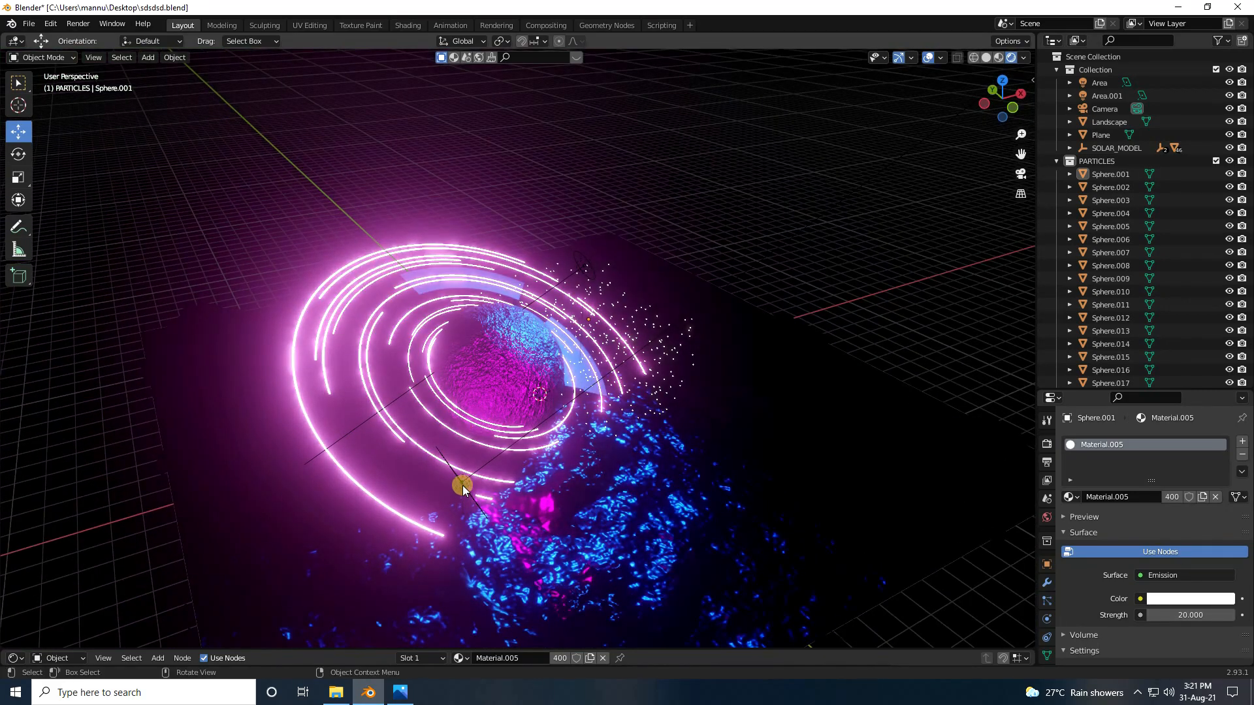
left_click(464, 485)
scroll(474, 491, "up", 1)
middle_click_drag(484, 501, 519, 452)
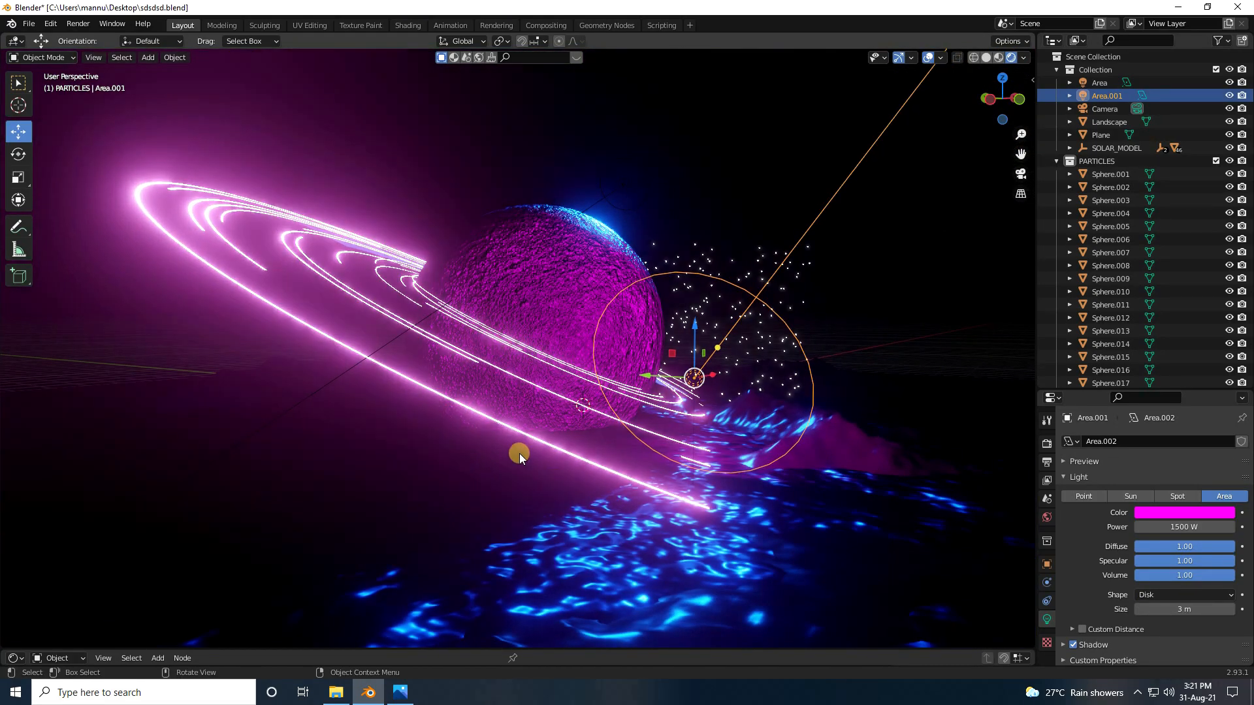
left_click(18, 154)
left_click_drag(716, 381, 769, 378)
middle_click_drag(770, 378, 427, 367)
left_click_drag(427, 368, 434, 367)
middle_click_drag(402, 454, 457, 421)
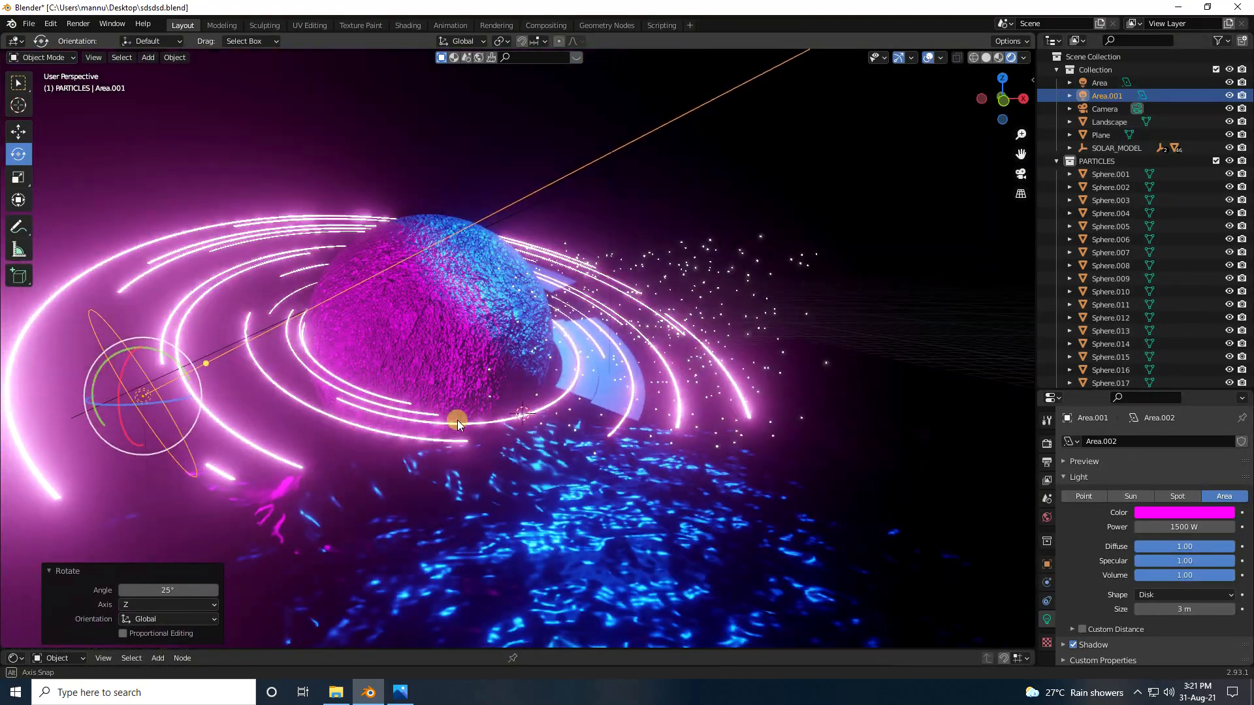
Move the magenta light about 0.27 m along X and reduce its size to 2.46 m.
left_click(22, 139)
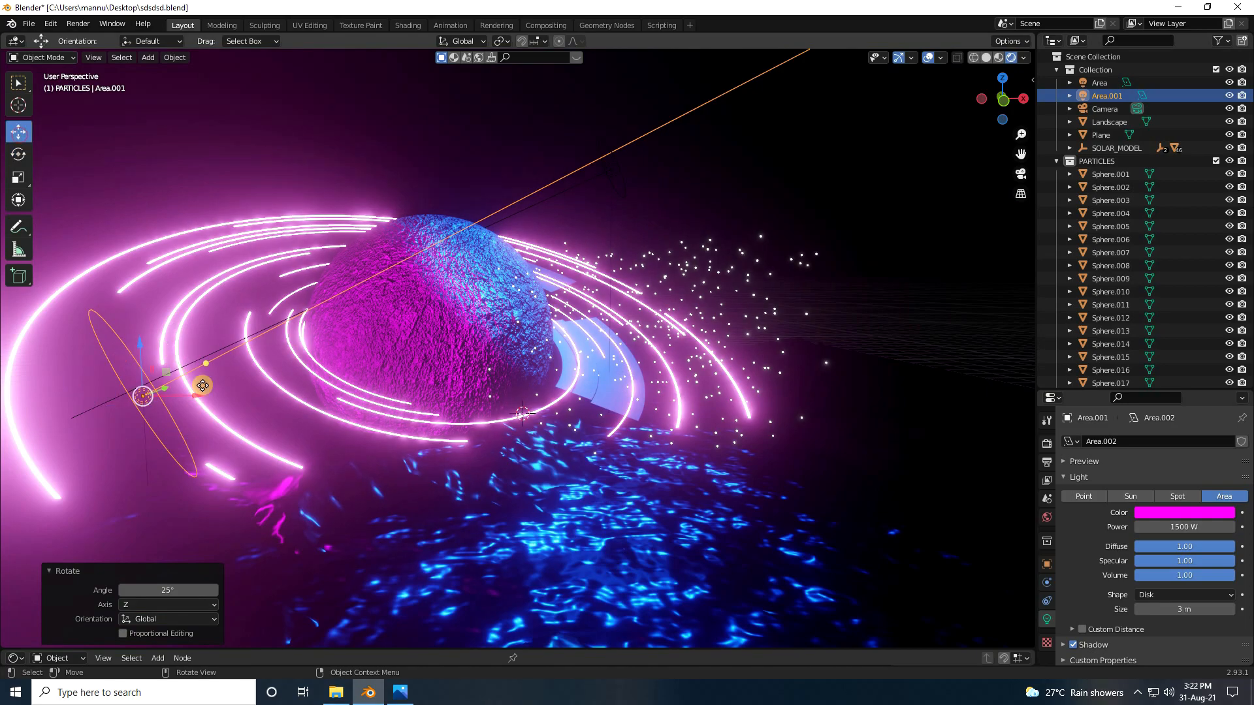
mouse_move(190, 392)
left_mouse_down()
mouse_move(232, 397)
mouse_move(213, 400)
left_mouse_up()
left_click_drag(160, 357, 187, 409)
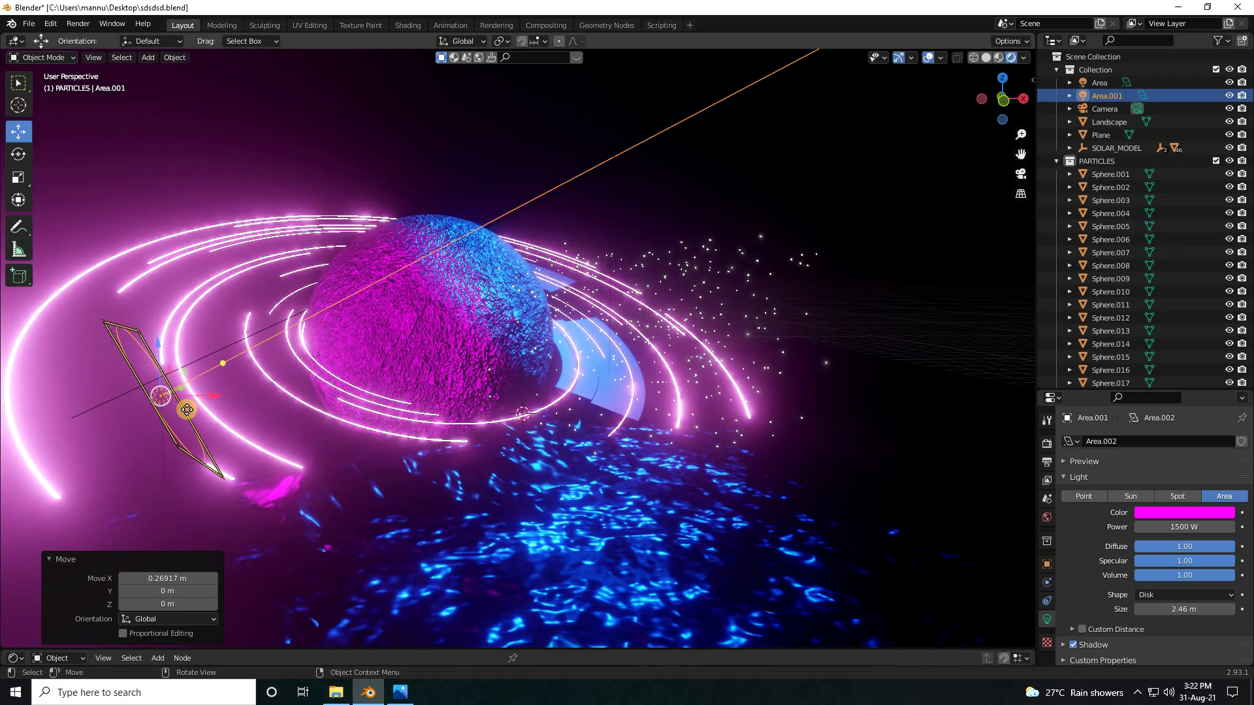
Lower the magenta light about 1.04 m along Z and return to the camera view.
left_click_drag(161, 345, 212, 402)
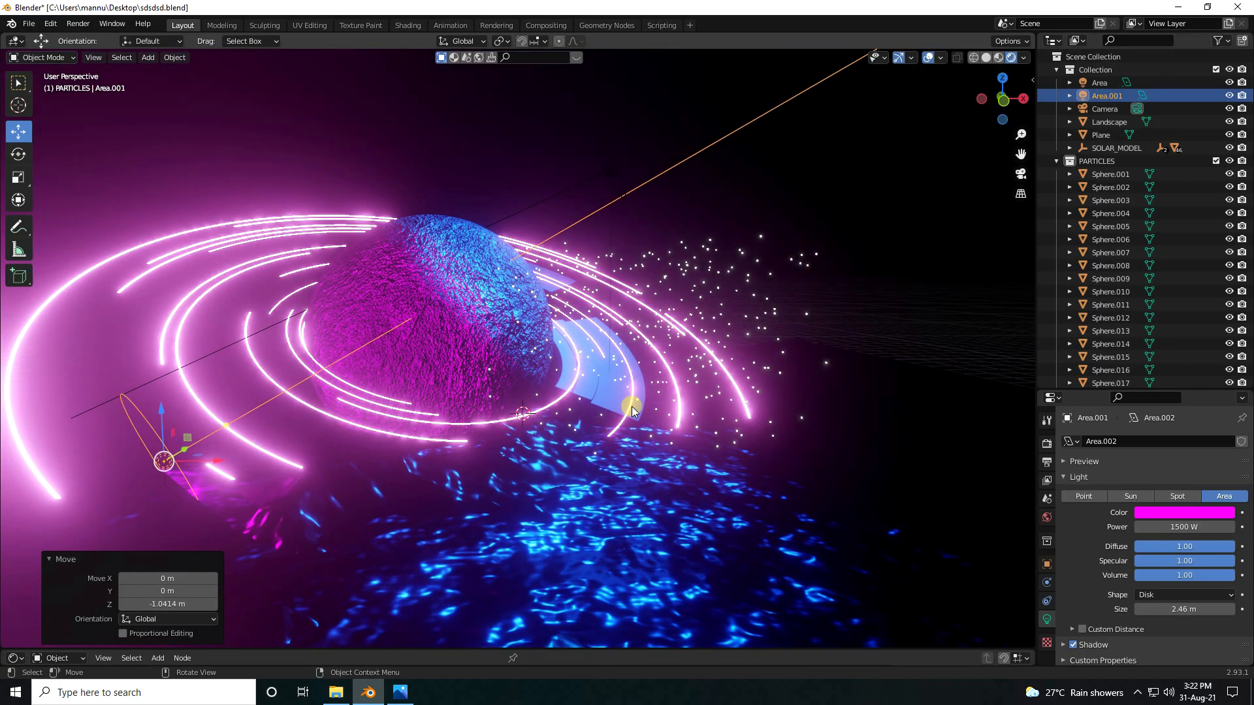
key("KP_0")
scroll(632, 406, "up", 2)
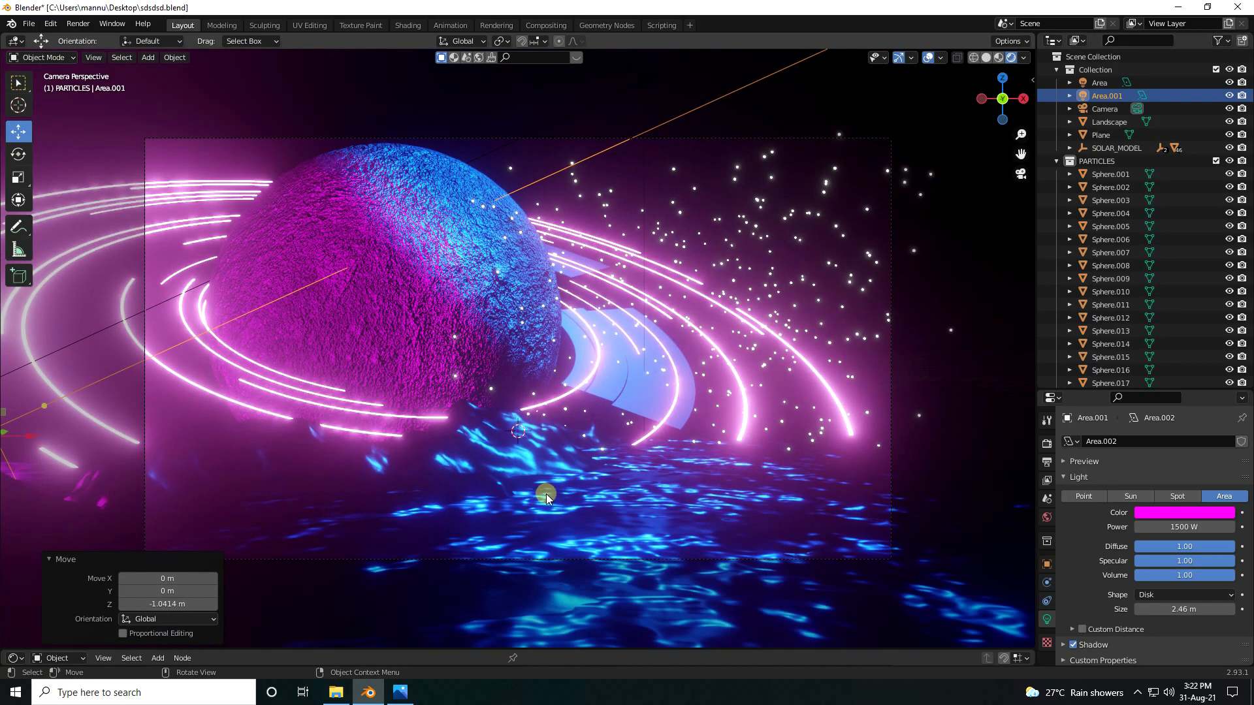
Select Solaris_Ring inside SOLAR_MODEL and raise it about 0.02 m along Z.
left_click(1057, 161)
left_click(1072, 150)
left_click(1070, 148)
left_click(1113, 174)
left_click_drag(389, 268, 394, 245)
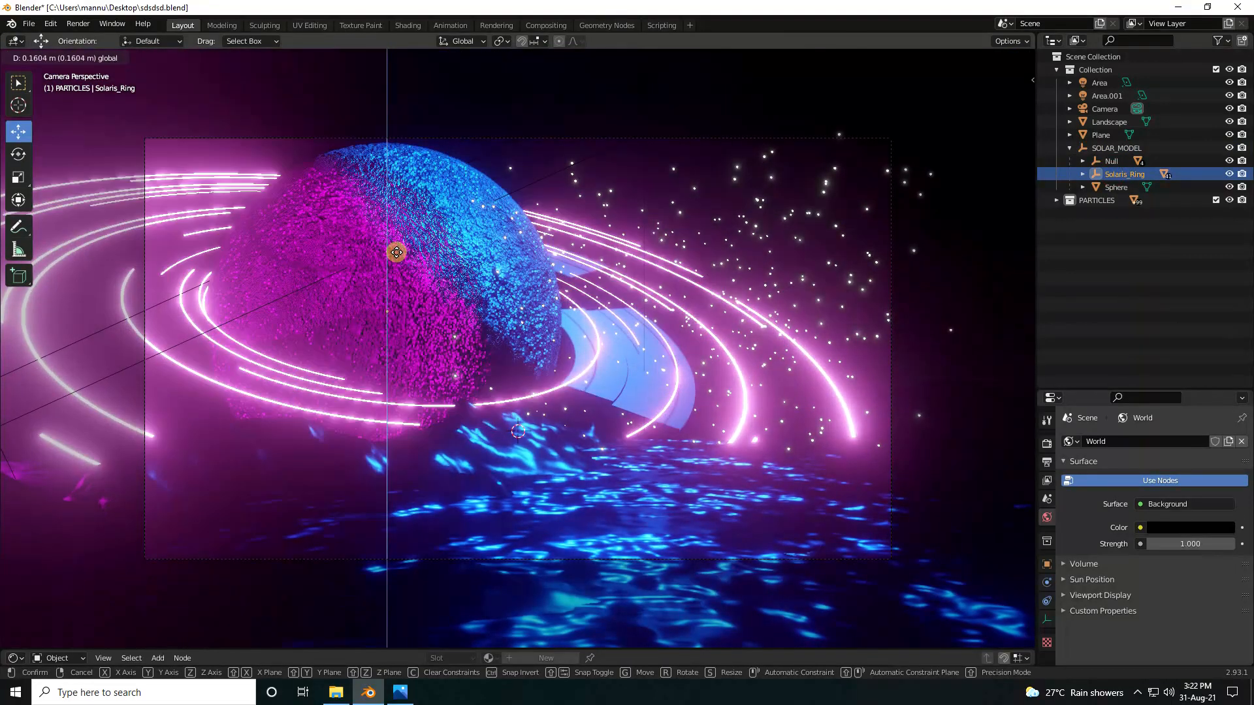
left_click(398, 261)
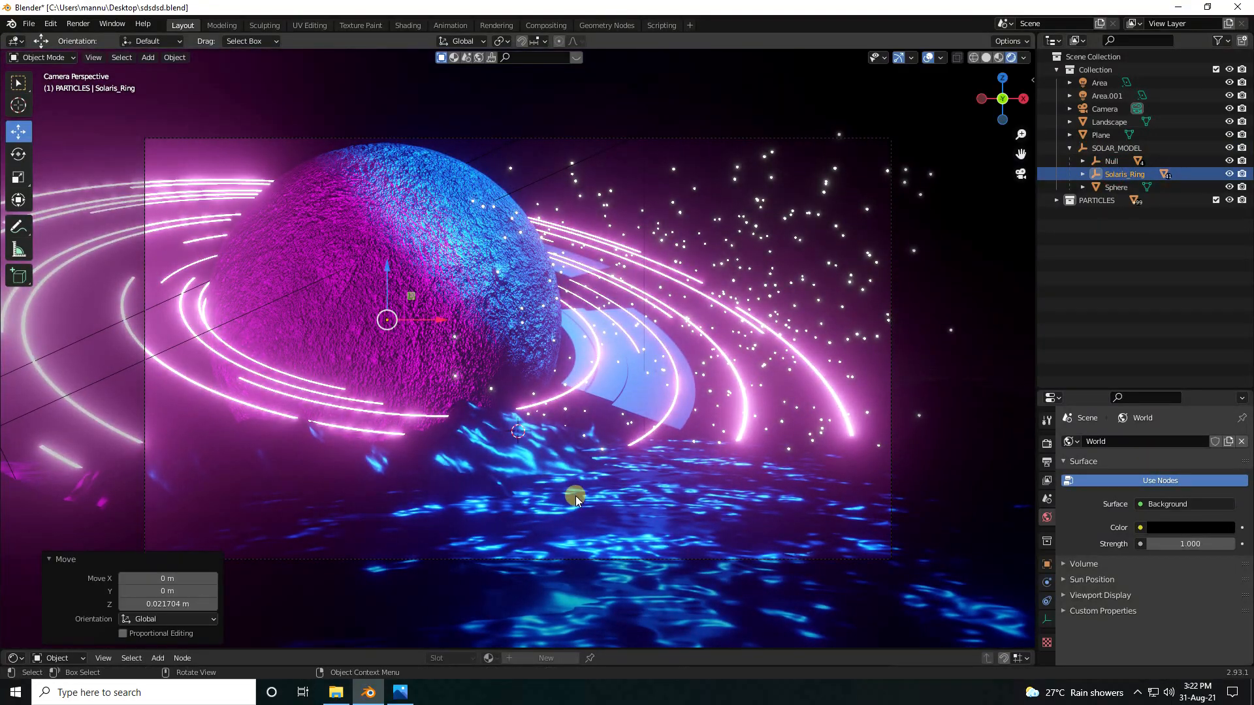
Add a new area light, raise it above the planet and move it about -3.58 m along Y.
scroll(142, 424, "down", 2)
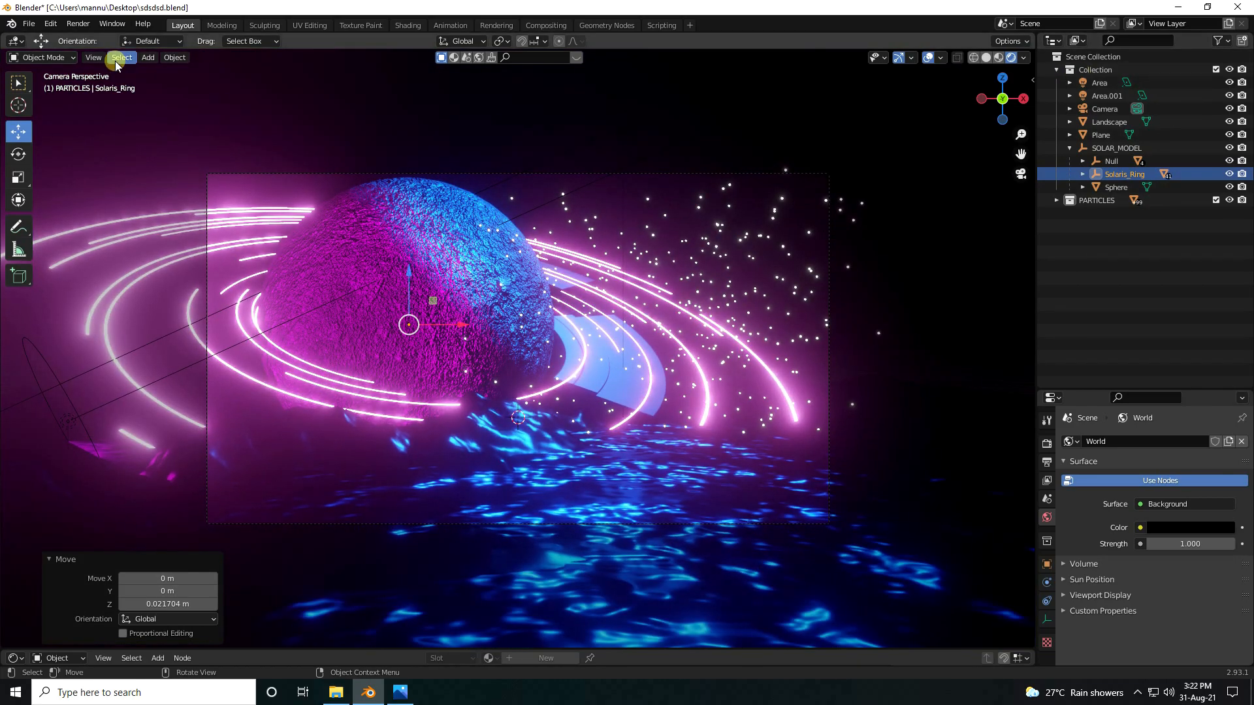
left_click(148, 57)
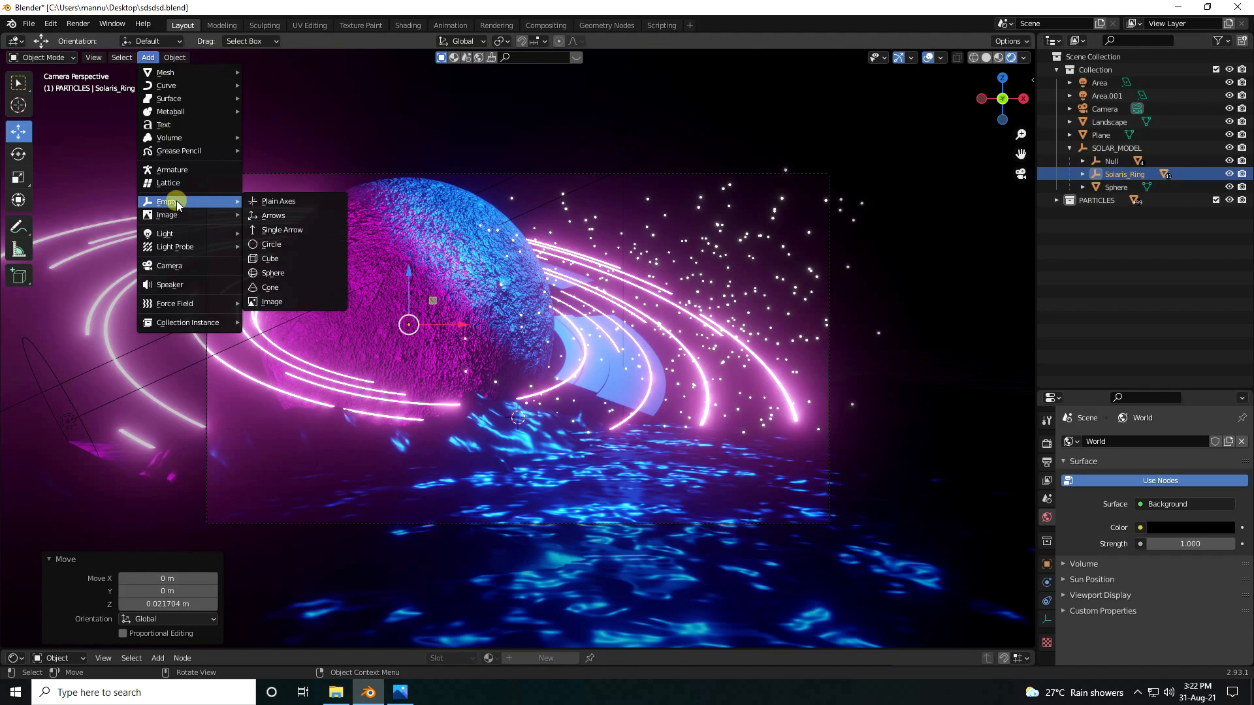
mouse_move(174, 235)
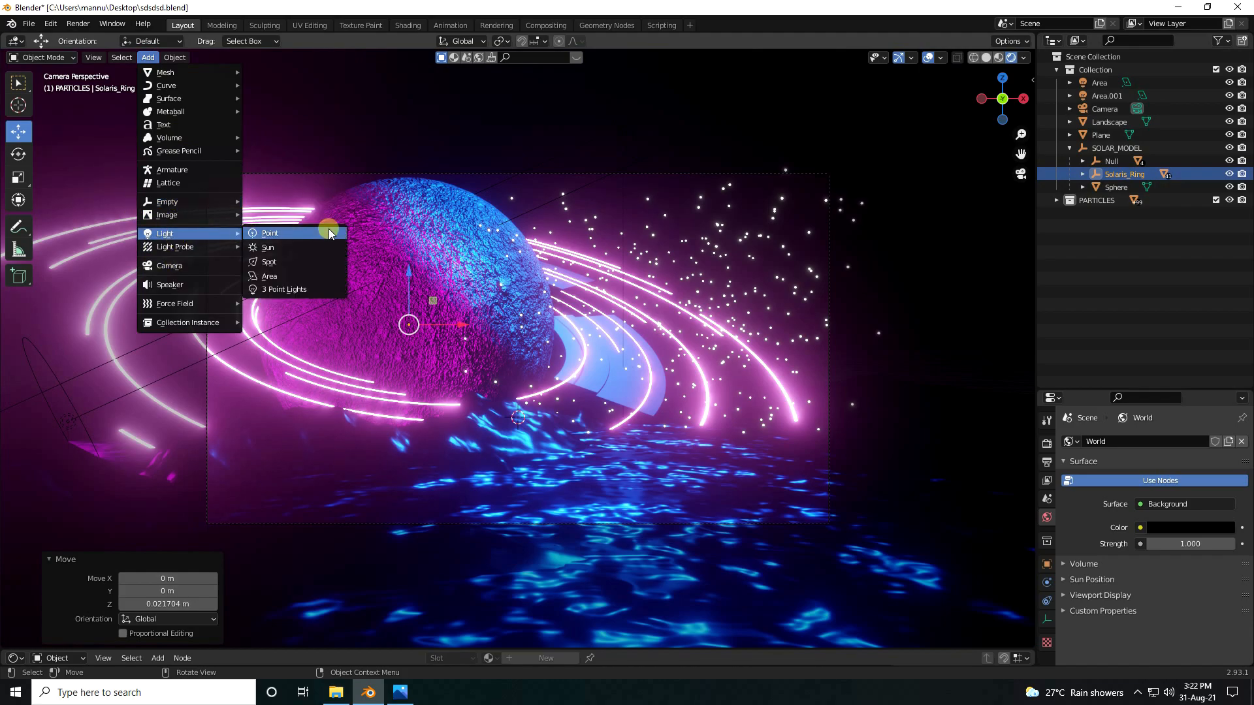
left_click(287, 279)
left_click_drag(519, 379, 528, 133)
middle_click_drag(528, 133, 490, 199)
left_click_drag(487, 200, 324, 207)
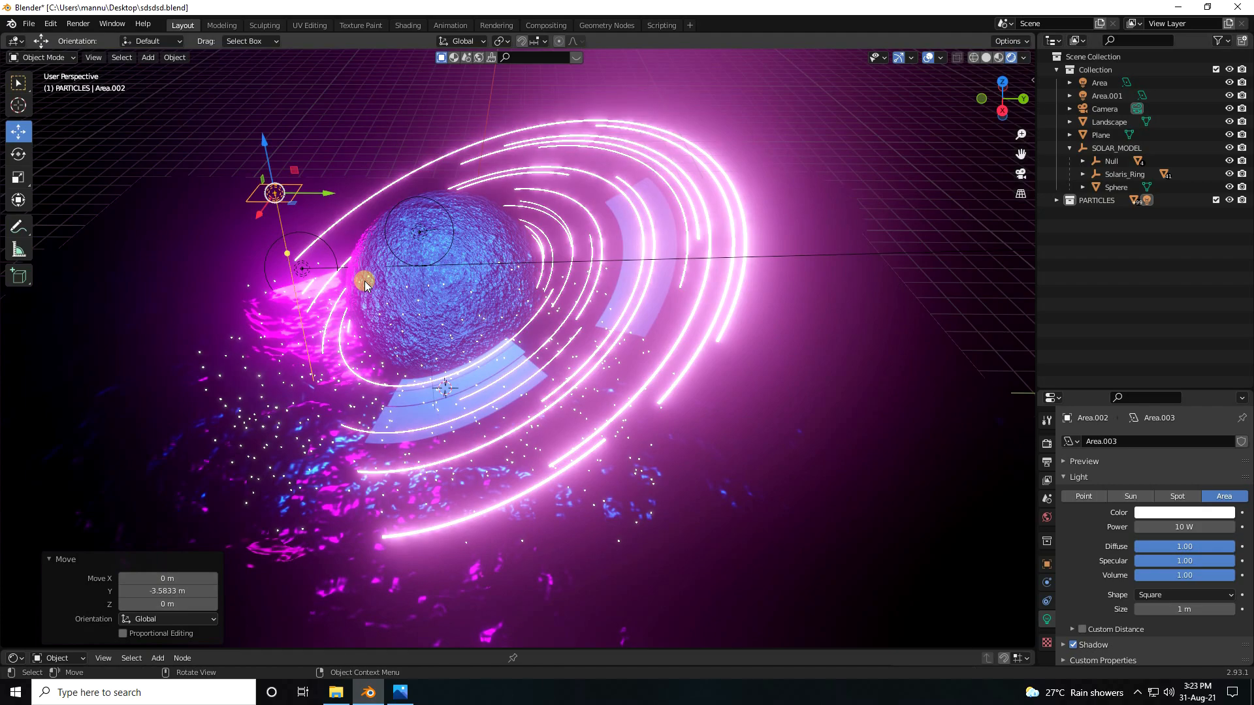
middle_click_drag(364, 281, 420, 269)
key("KP_0")
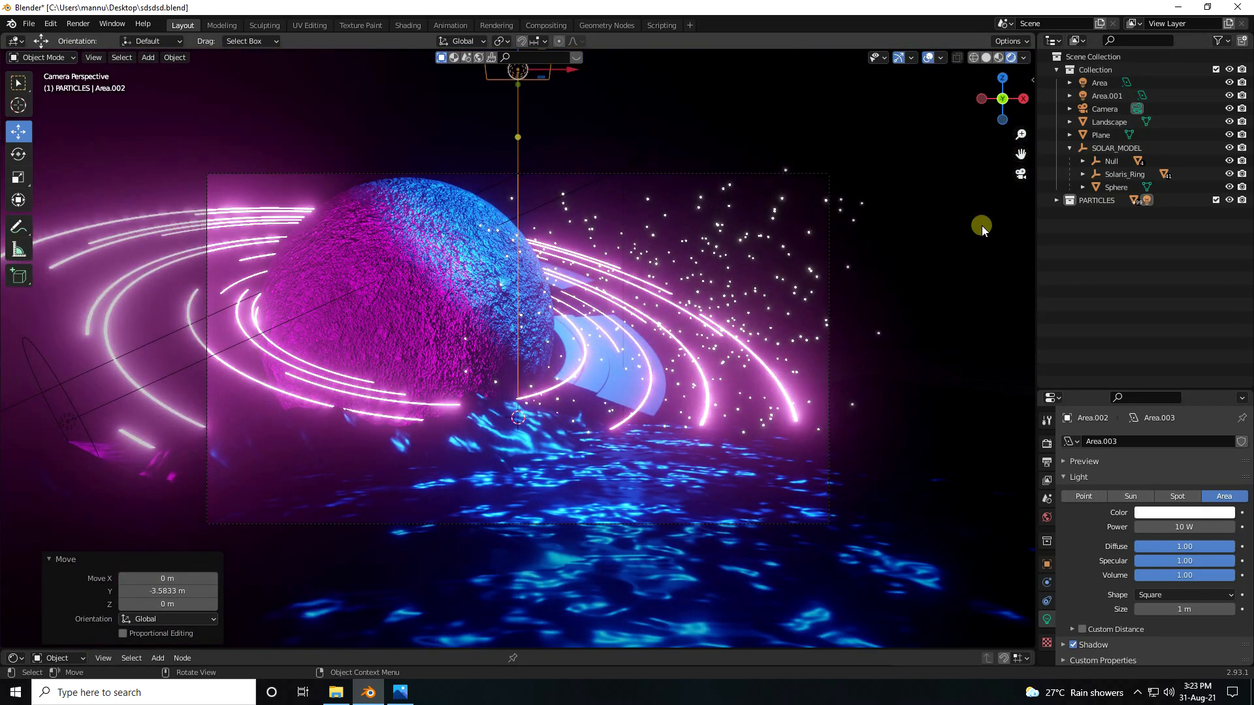
Move the Area.002 light out of the PARTICLES collection into the main Collection.
left_click(1056, 200)
left_click_drag(1111, 213, 1100, 93)
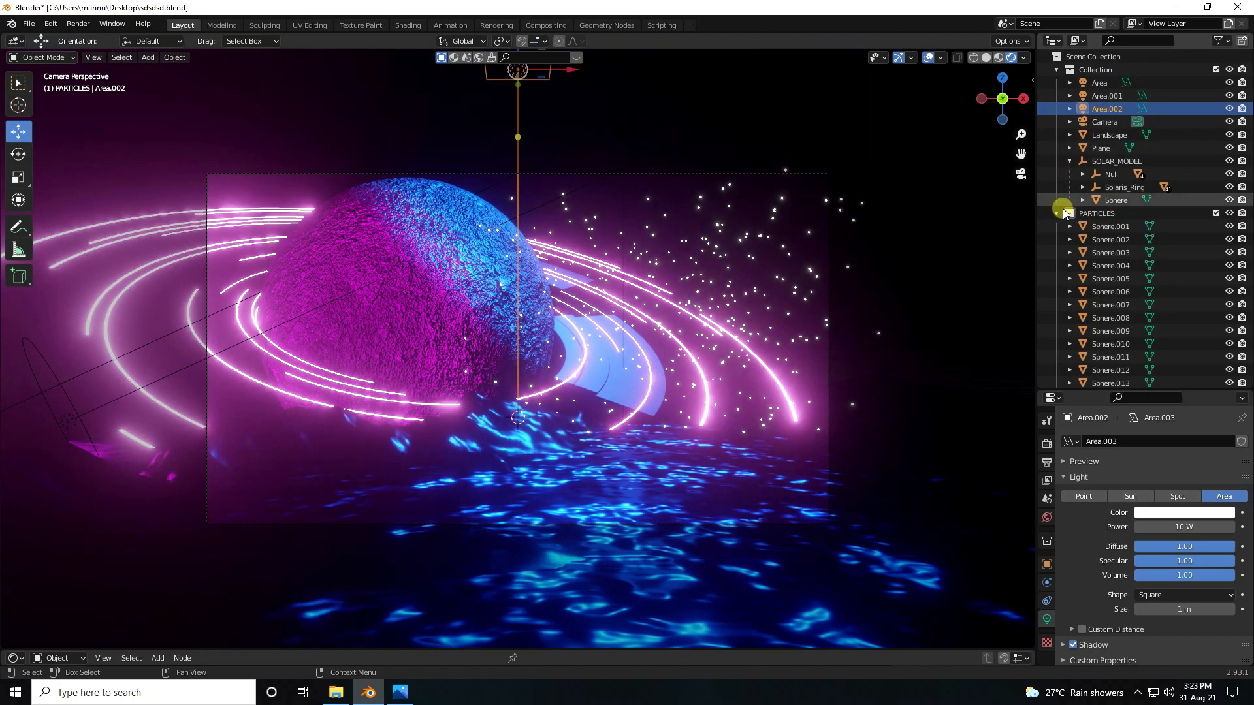
left_click(1056, 211)
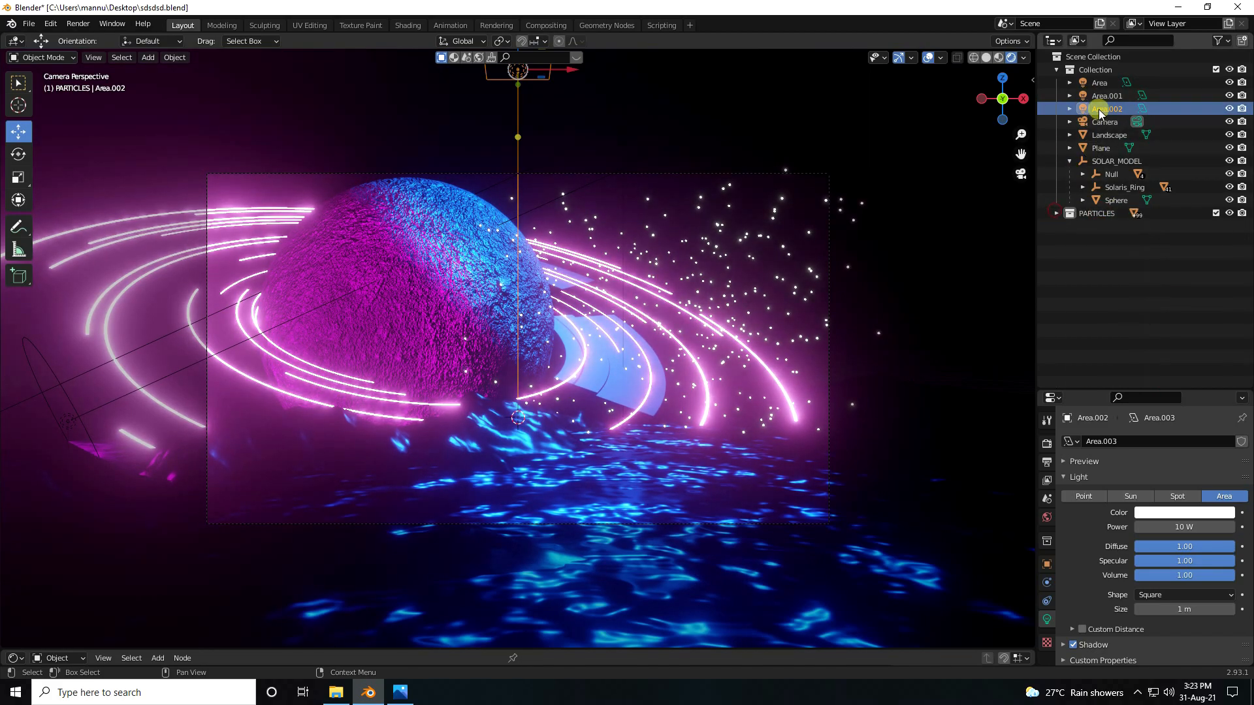
Colour the new area light magenta with hue 0.85 and saturation 1.
left_click(1168, 514)
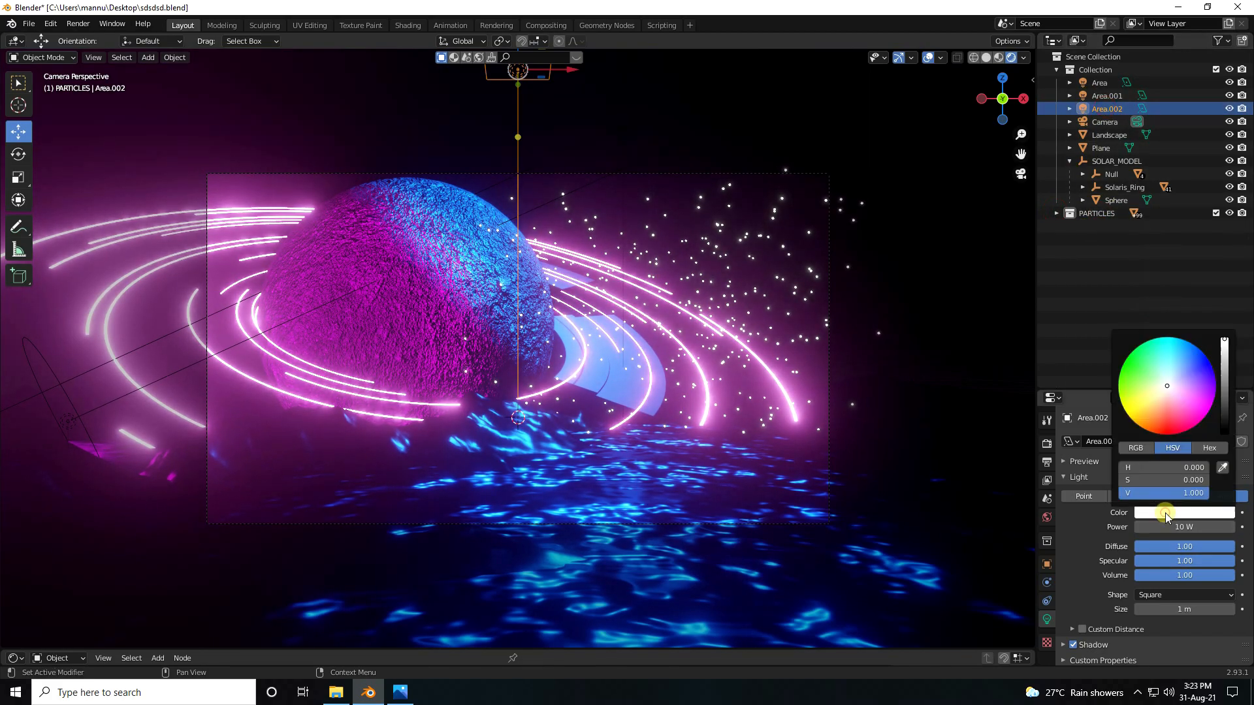
left_click(1175, 467)
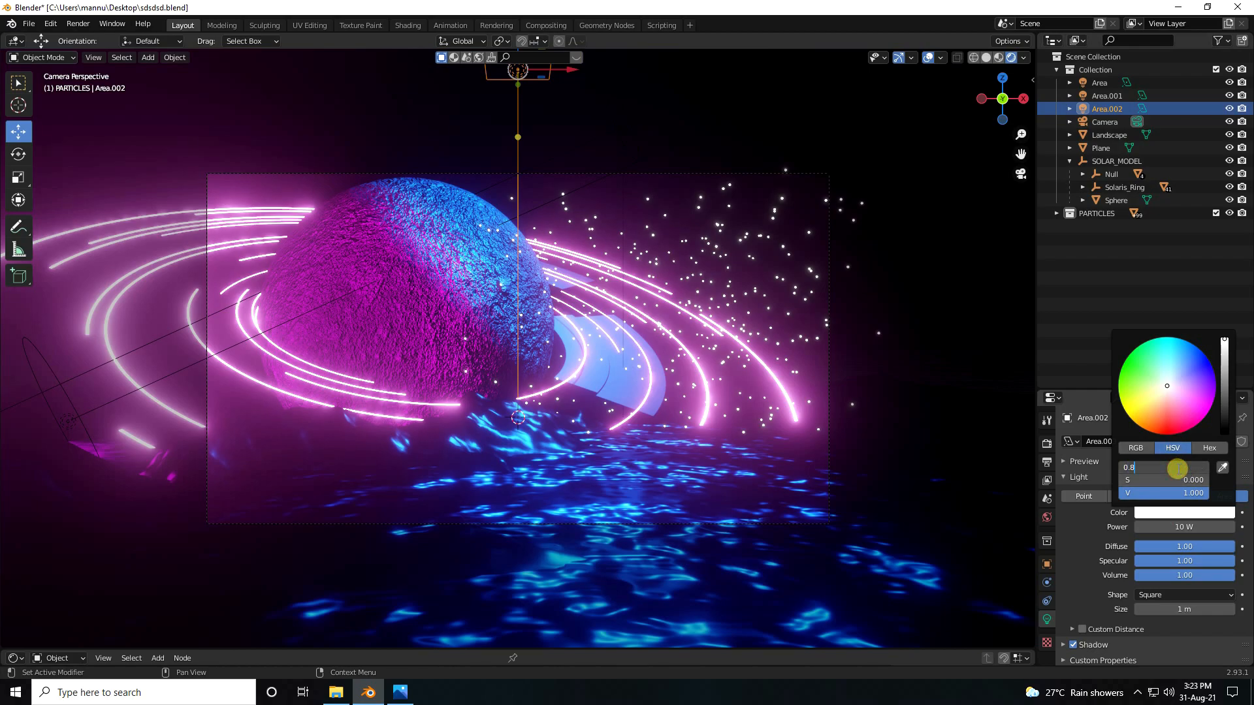
type(".85")
key("Tab")
type("1")
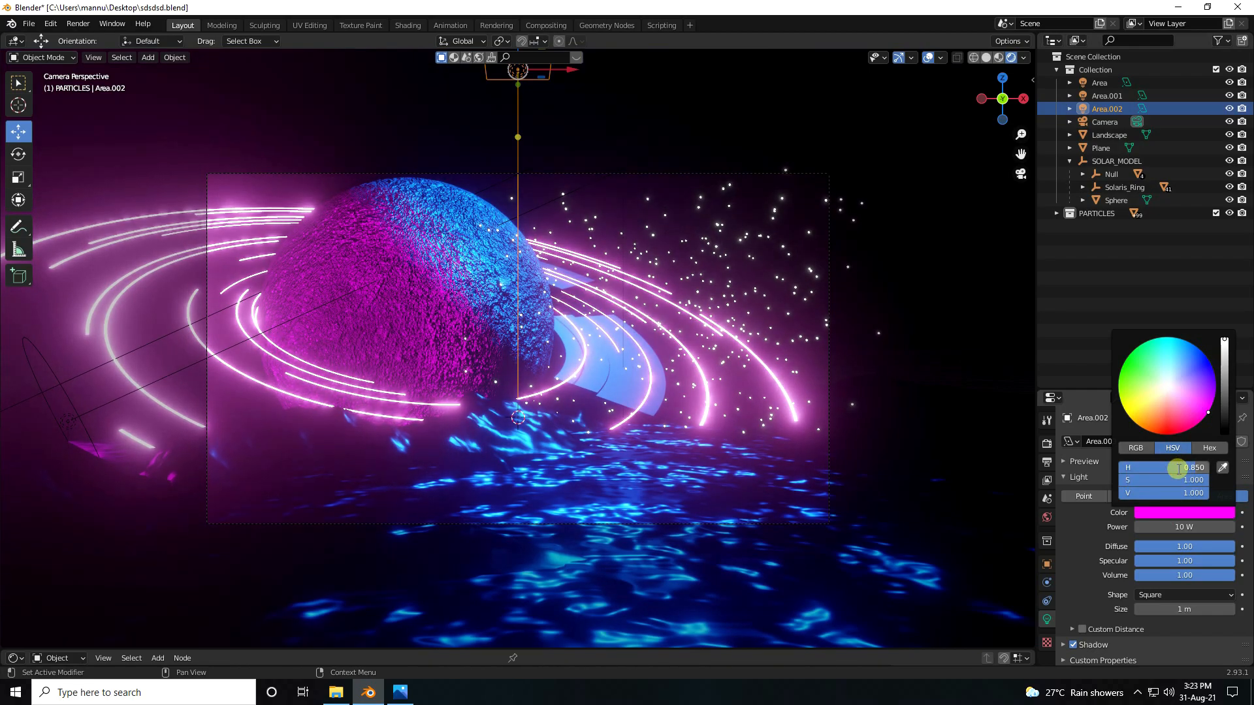
key("Return")
Set the new area light's power to 500 W.
left_click_drag(1199, 527, 135, 487)
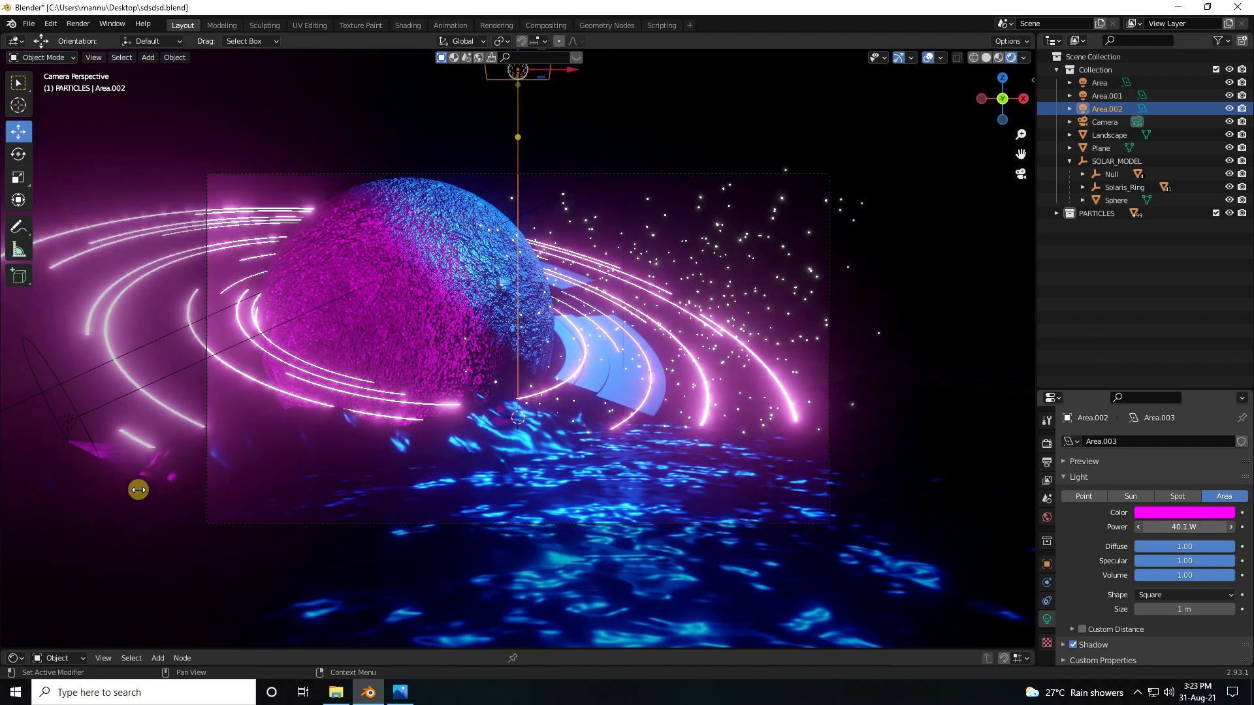
left_click(1184, 526)
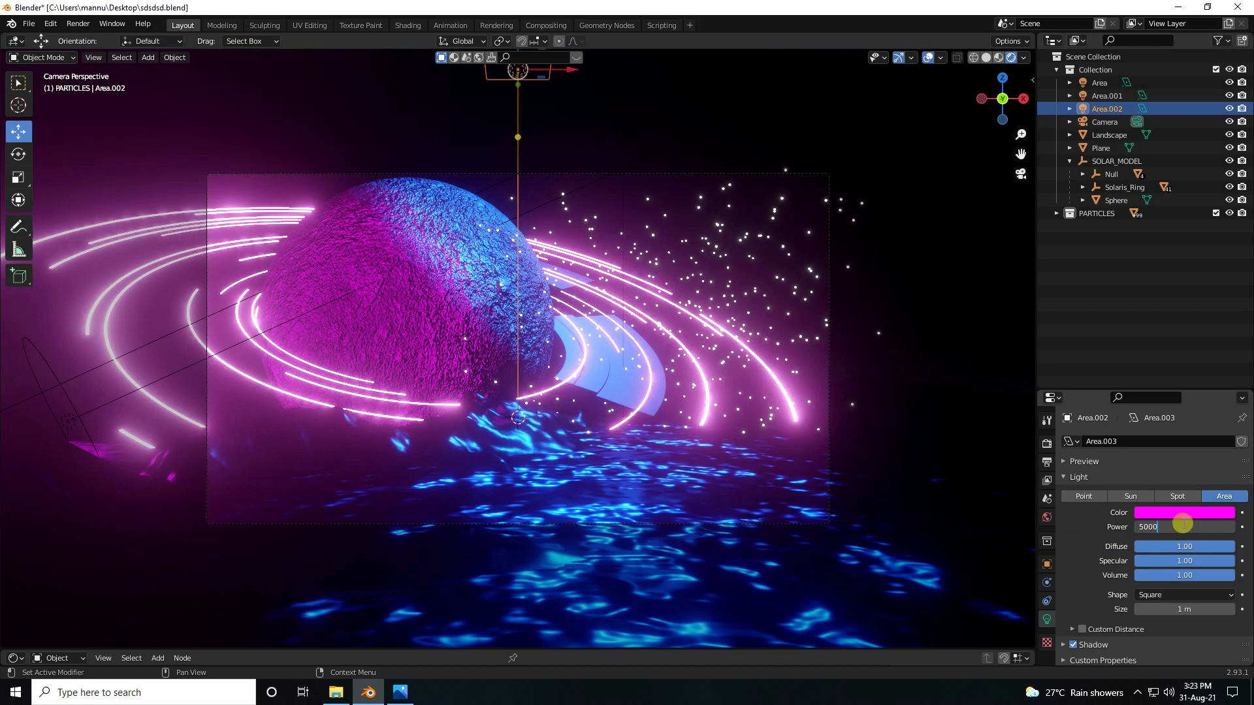
type("5000")
key("BackSpace")
key("Return")
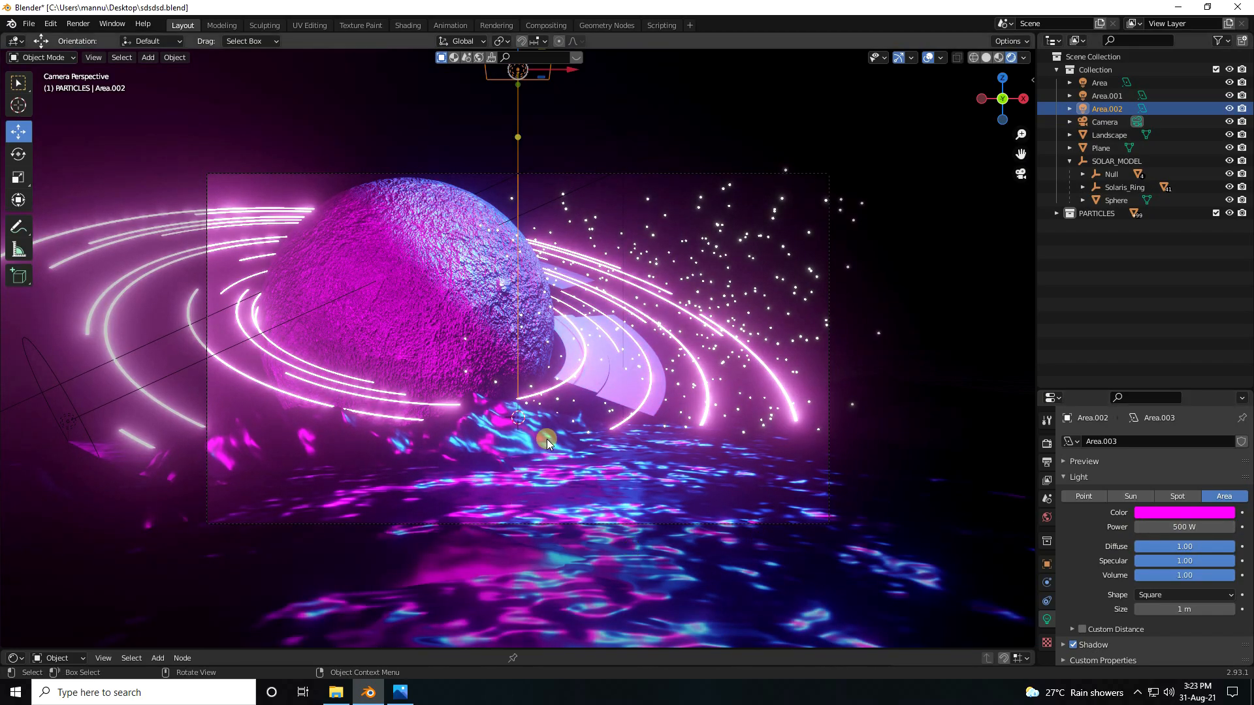
Move the new area light about -4.52 m along Y and return to the camera view.
middle_click_drag(546, 473, 515, 457)
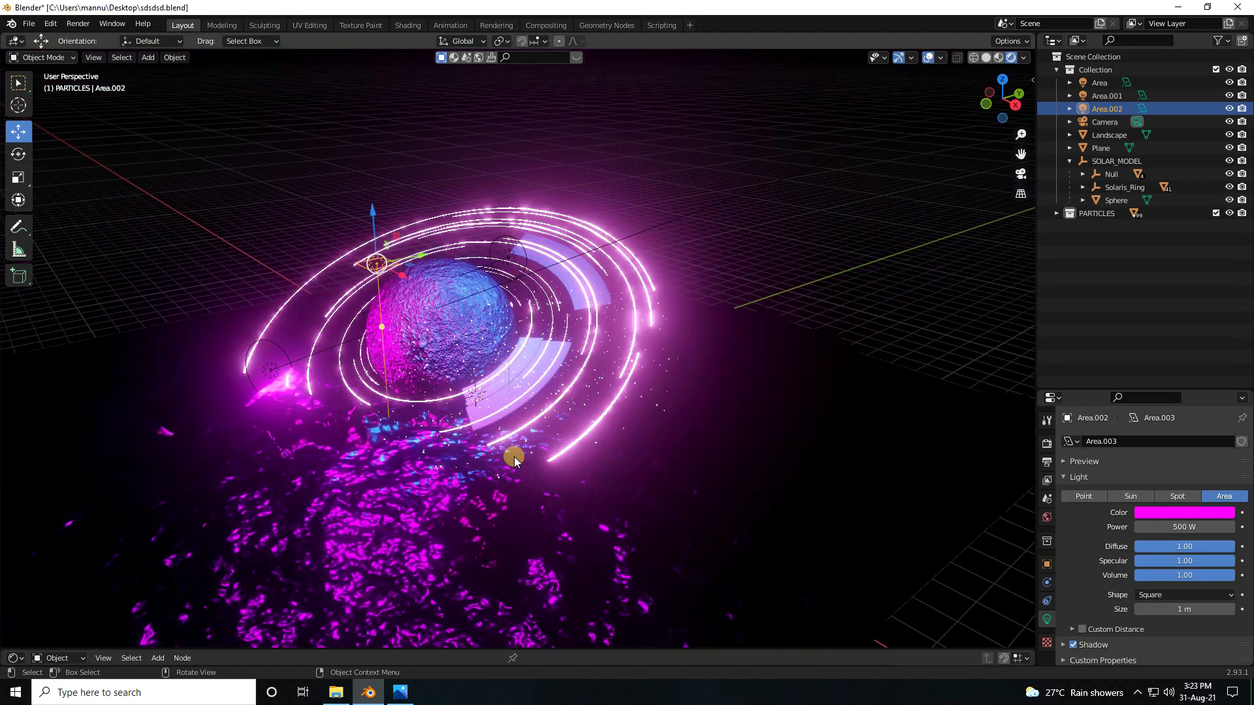
key("g")
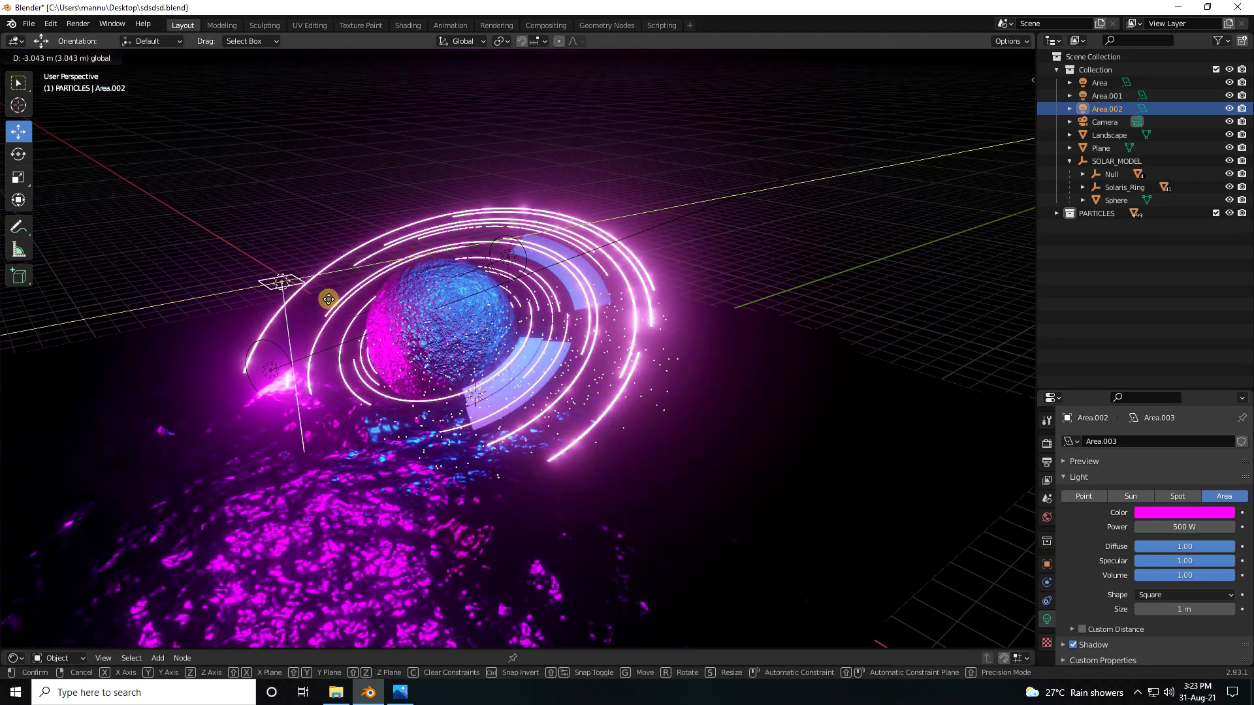
left_click(285, 331)
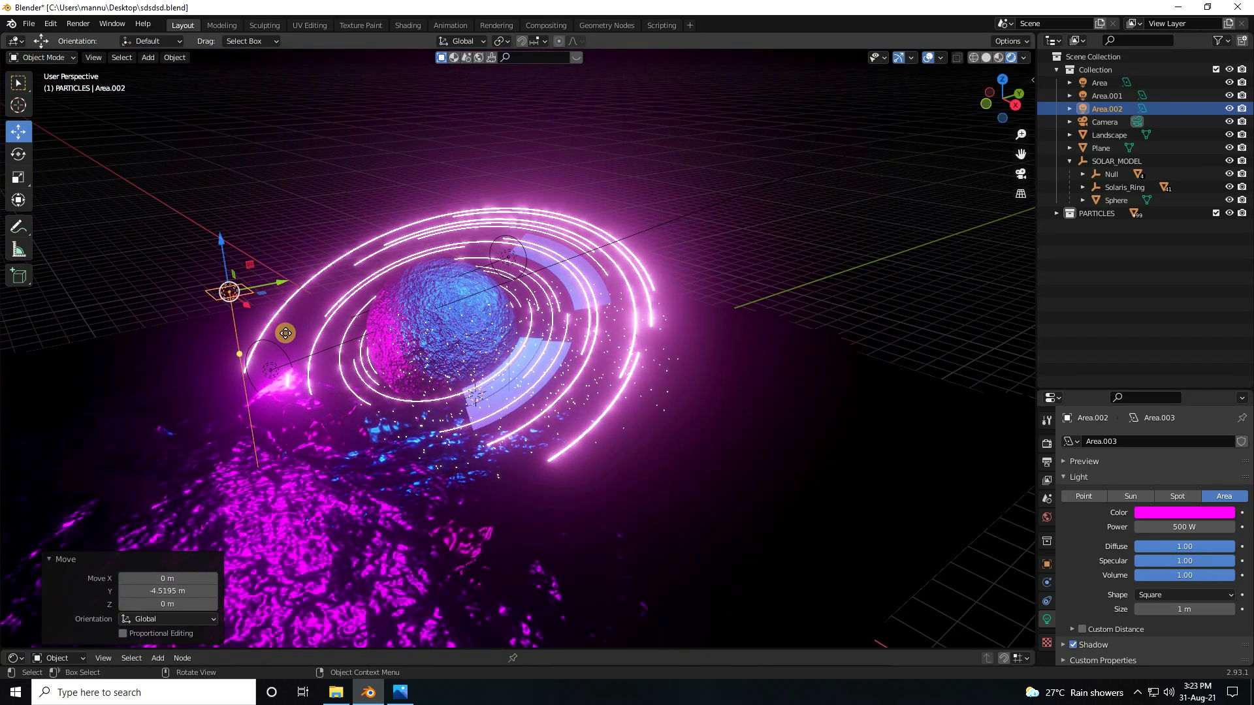
key("KP_0")
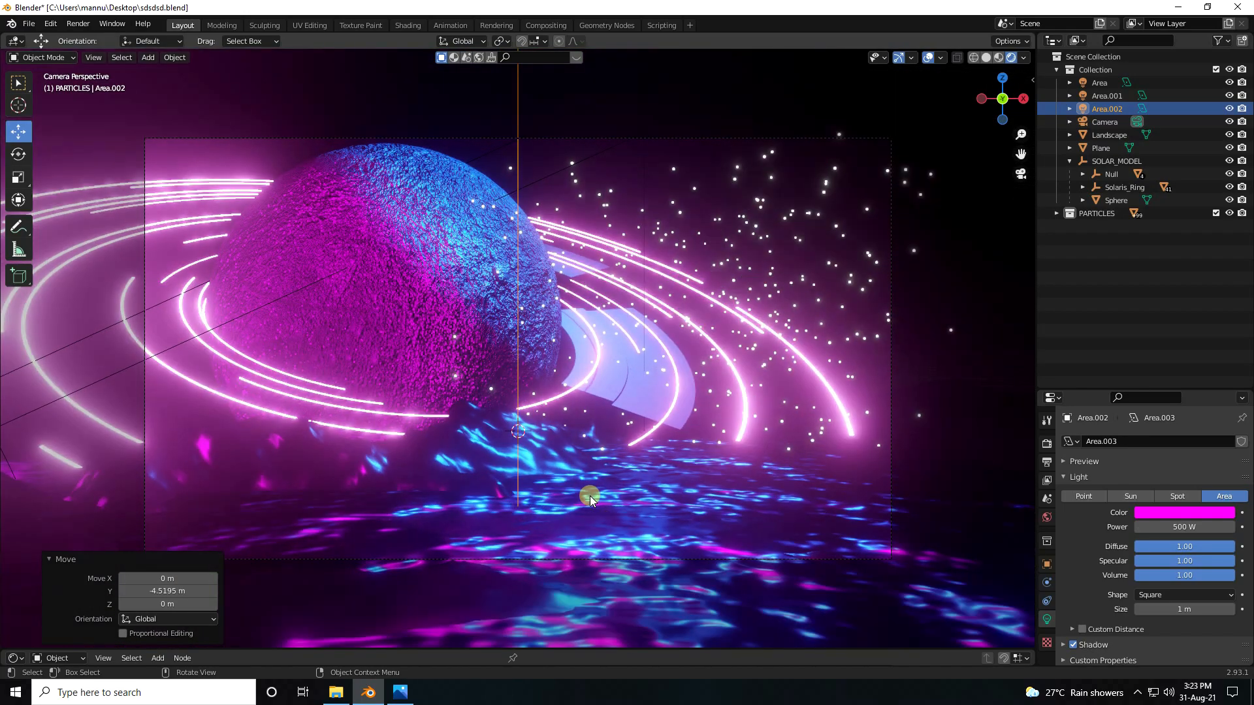
Lower the new area light about 1.87 m along Z above the water.
scroll(543, 478, "down", 2)
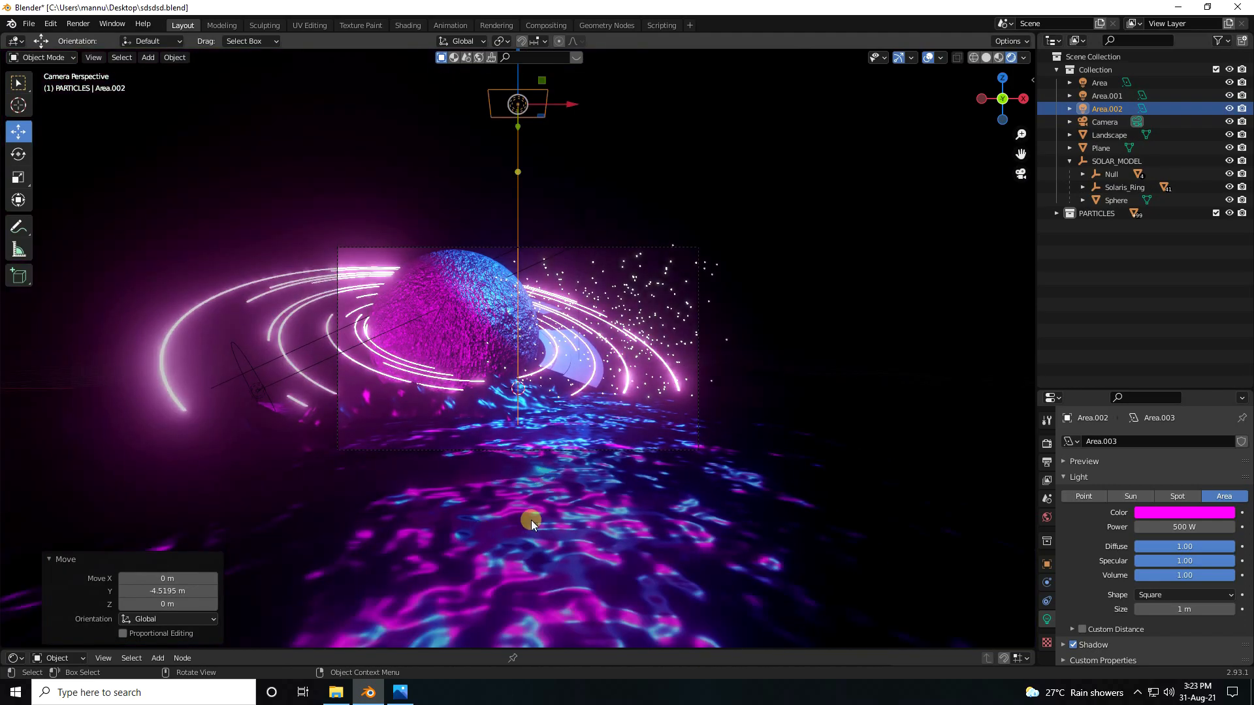
scroll(540, 481, "up", 3)
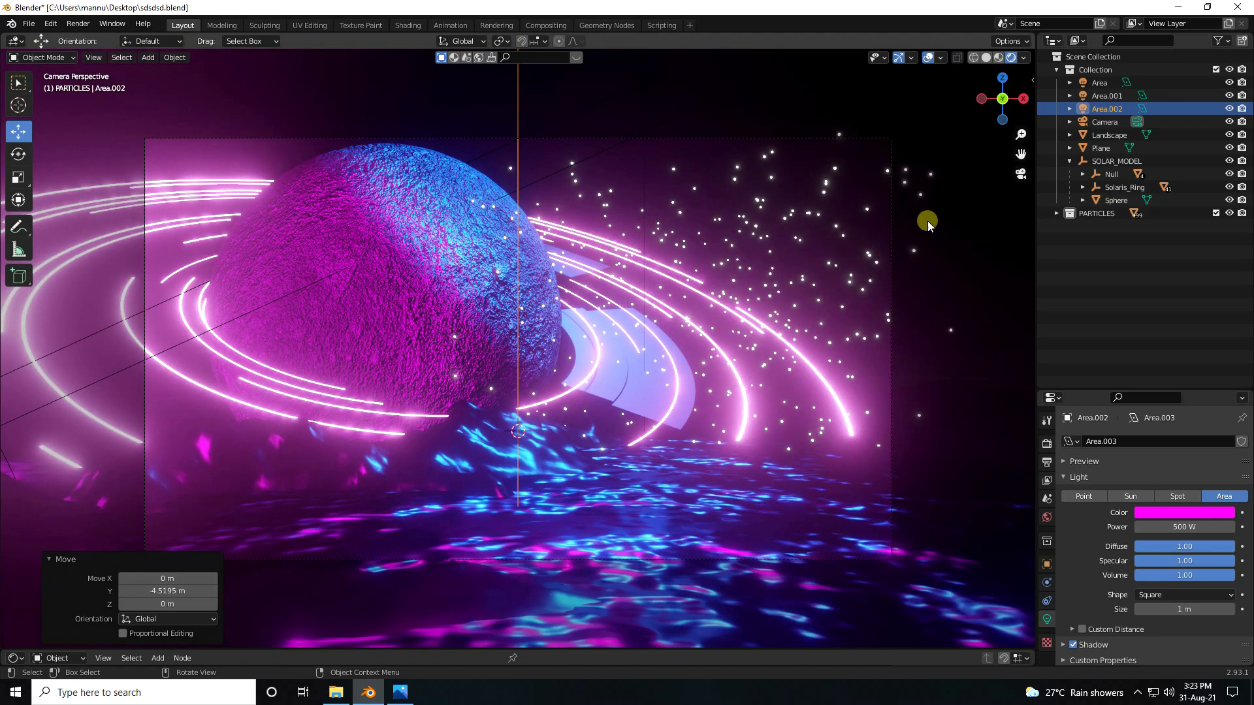
scroll(571, 223, "down", 3)
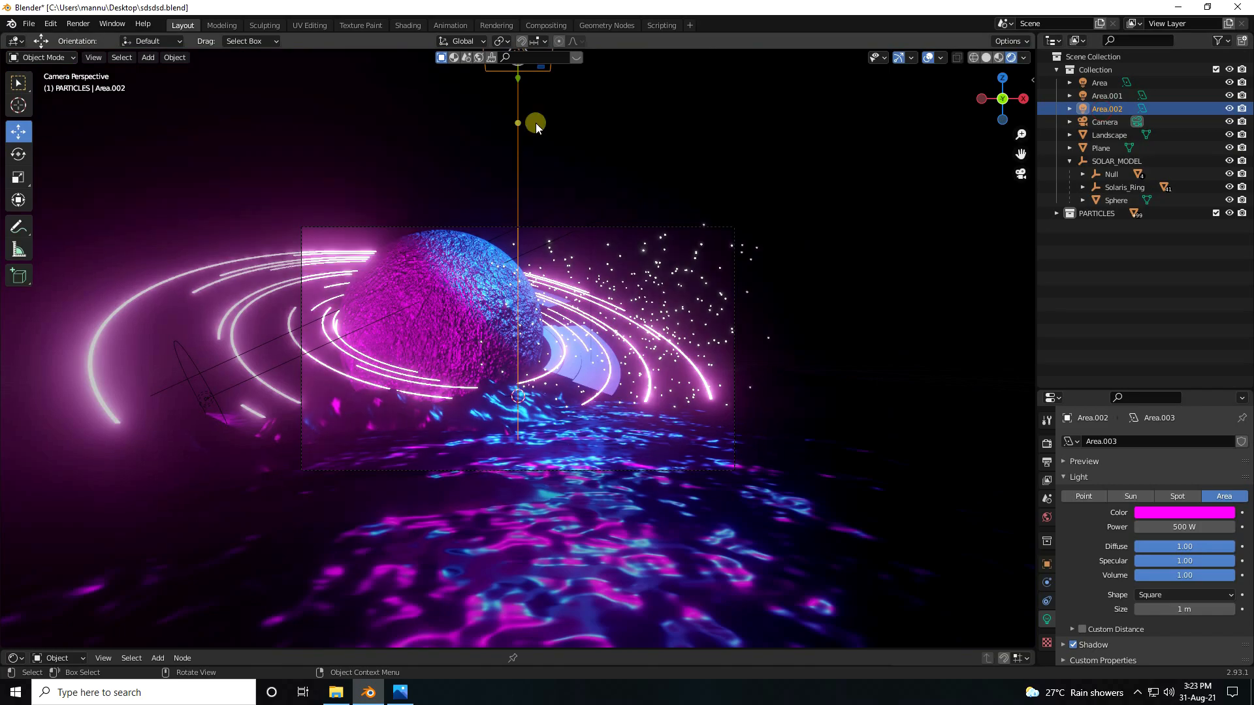
scroll(536, 122, "down", 2)
left_click_drag(516, 92, 519, 186)
scroll(549, 310, "up", 3)
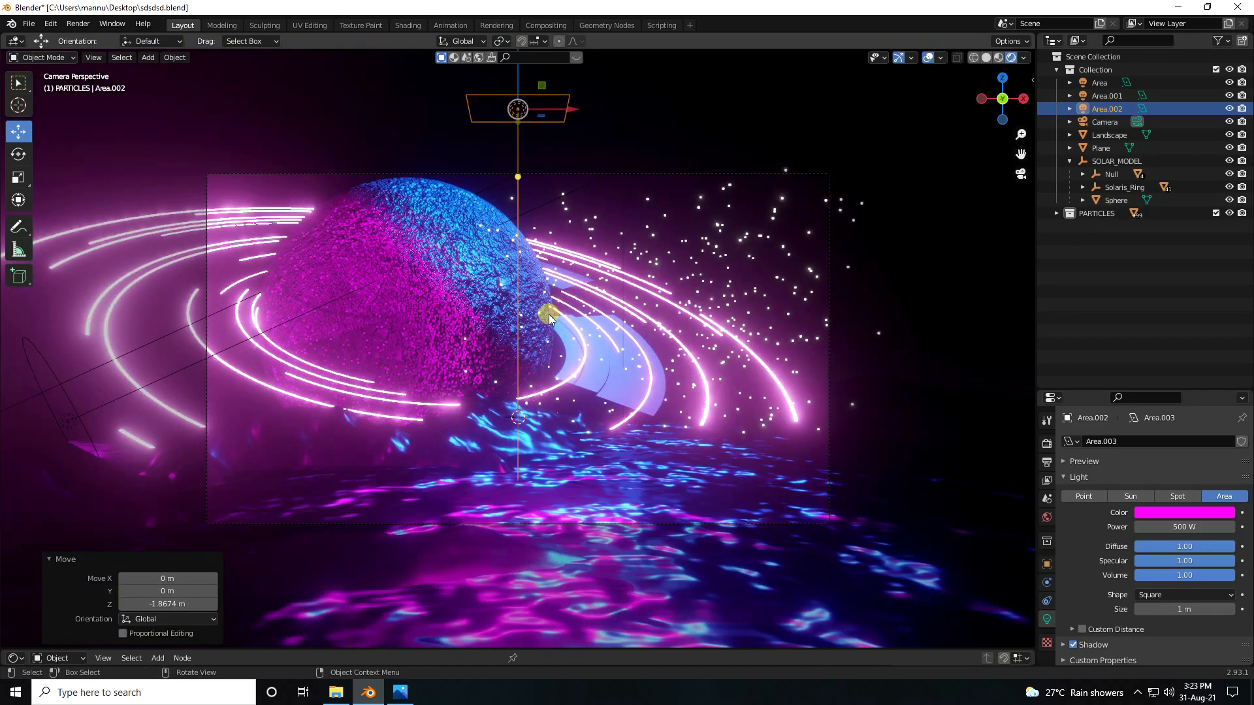